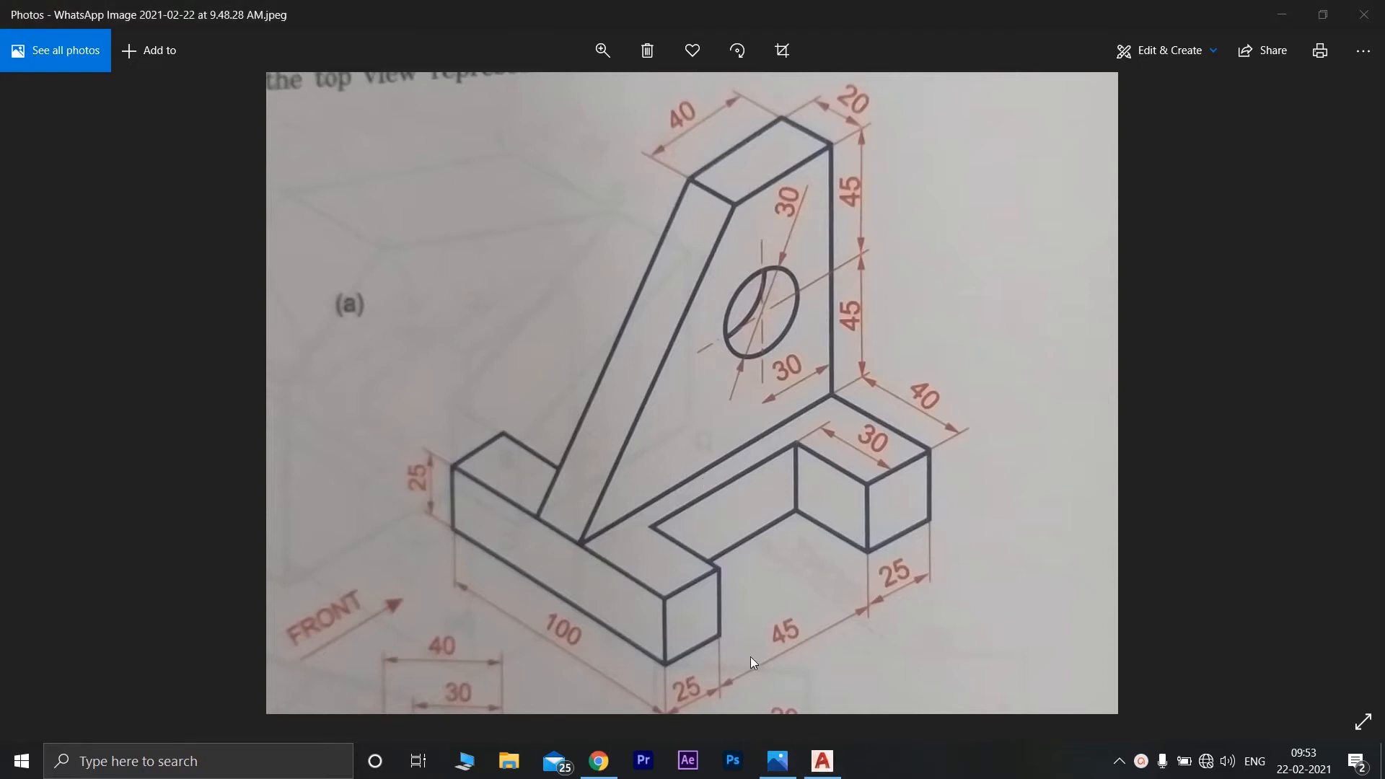
Step: Switch to AutoCAD and set the drawing limits, entering 210 for the lower left corner and 297 for the upper right corner
{"action": "left_click", "coordinate": [822, 761]}
{"action": "left_click", "coordinate": [763, 692]}
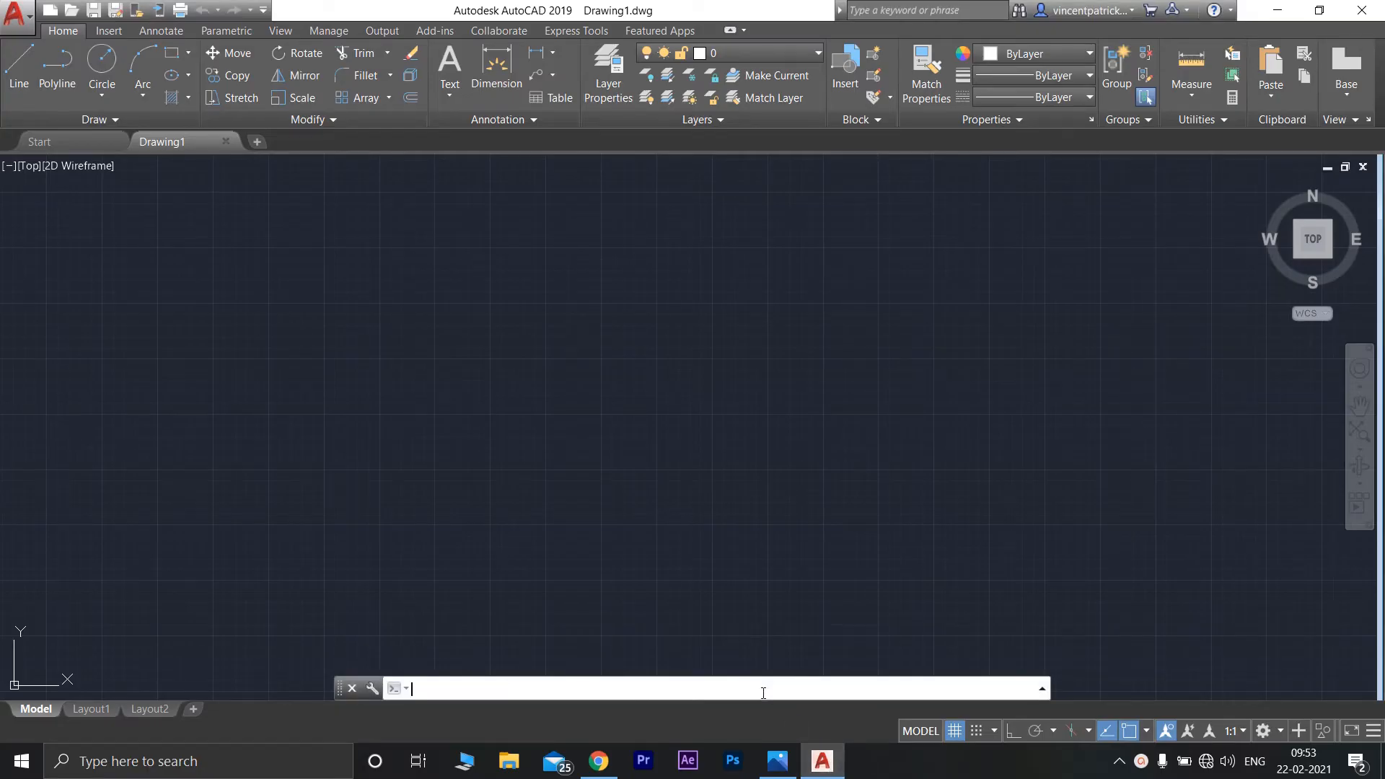
{"action": "type", "text": "limits"}
{"action": "key", "text": "Return"}
{"action": "type", "text": "210"}
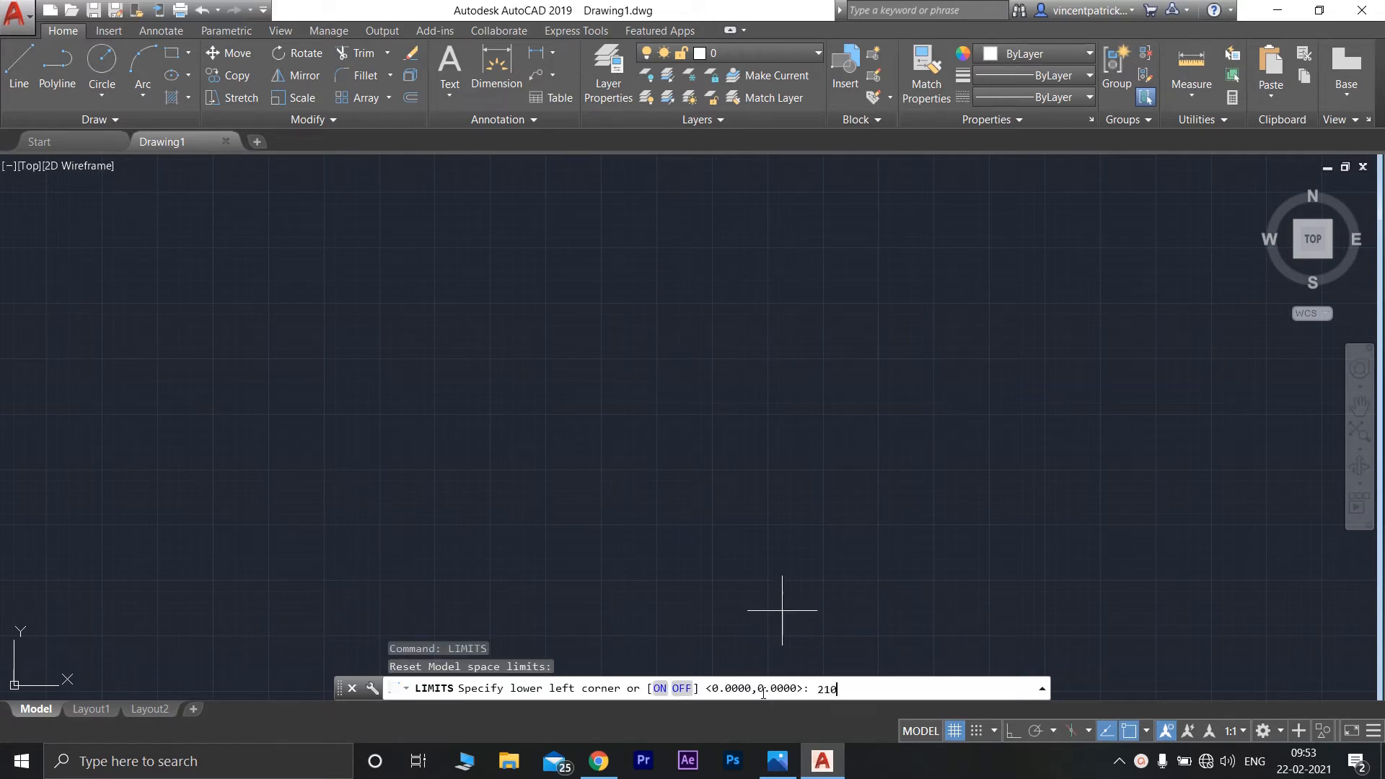
{"action": "key", "text": "Return"}
{"action": "type", "text": "297"}
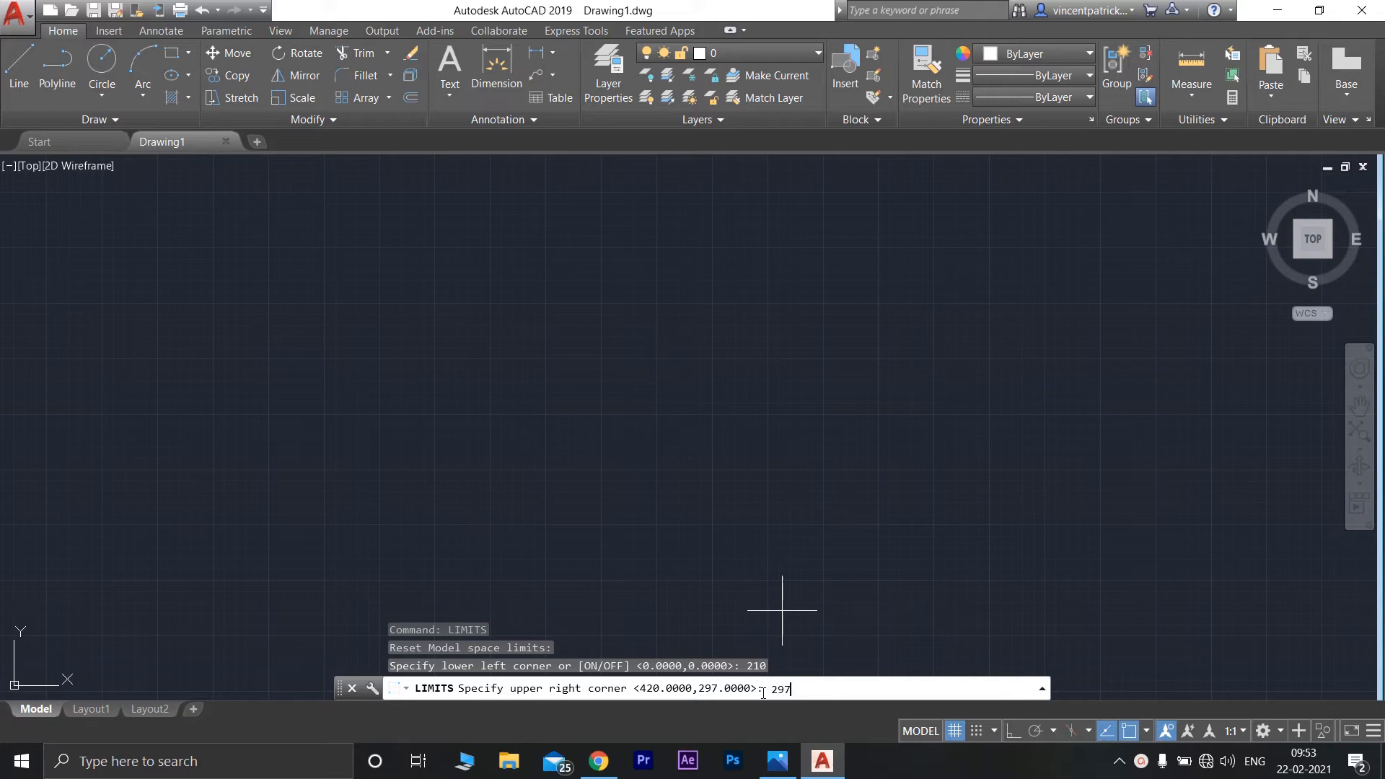
{"action": "key", "text": "Return"}
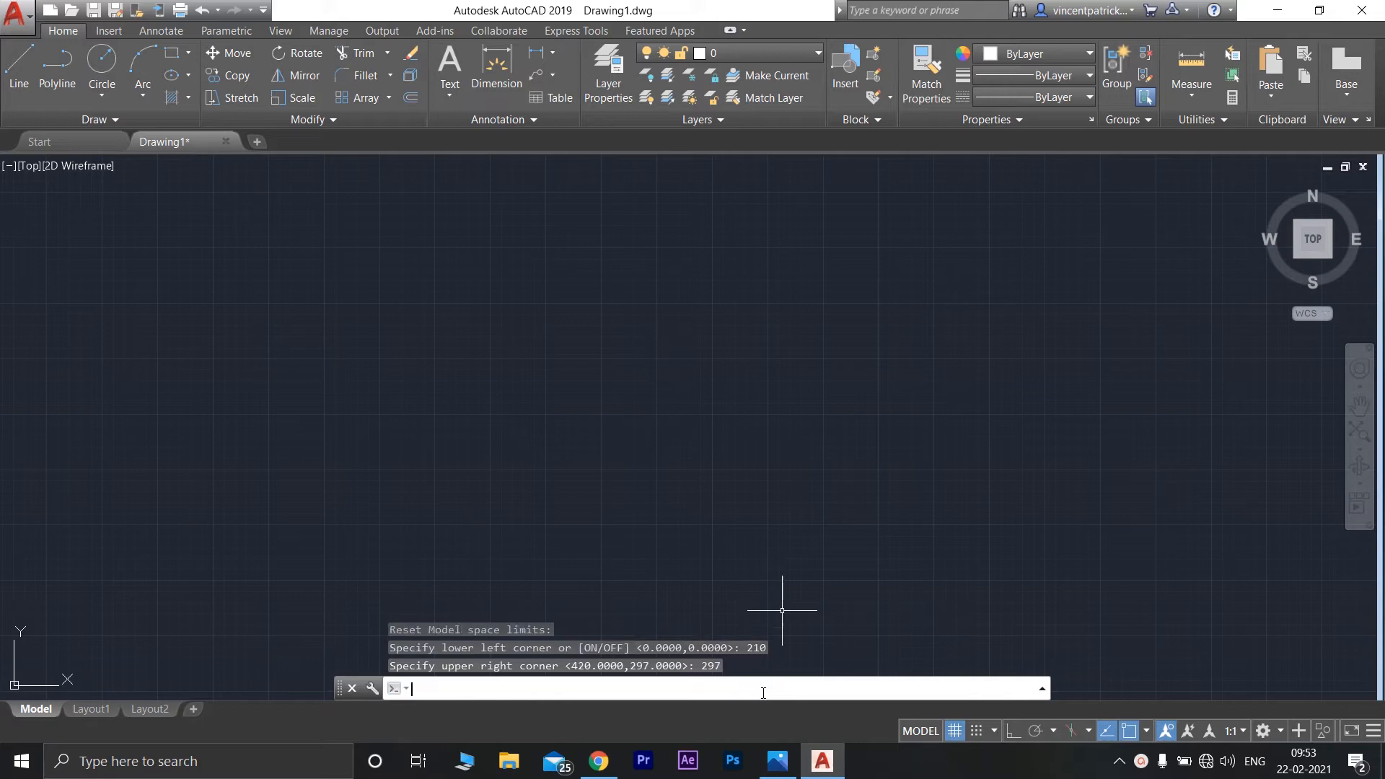
Step: Set the drawing units' length precision to 0
{"action": "type", "text": "UNITs"}
{"action": "key", "text": "Return"}
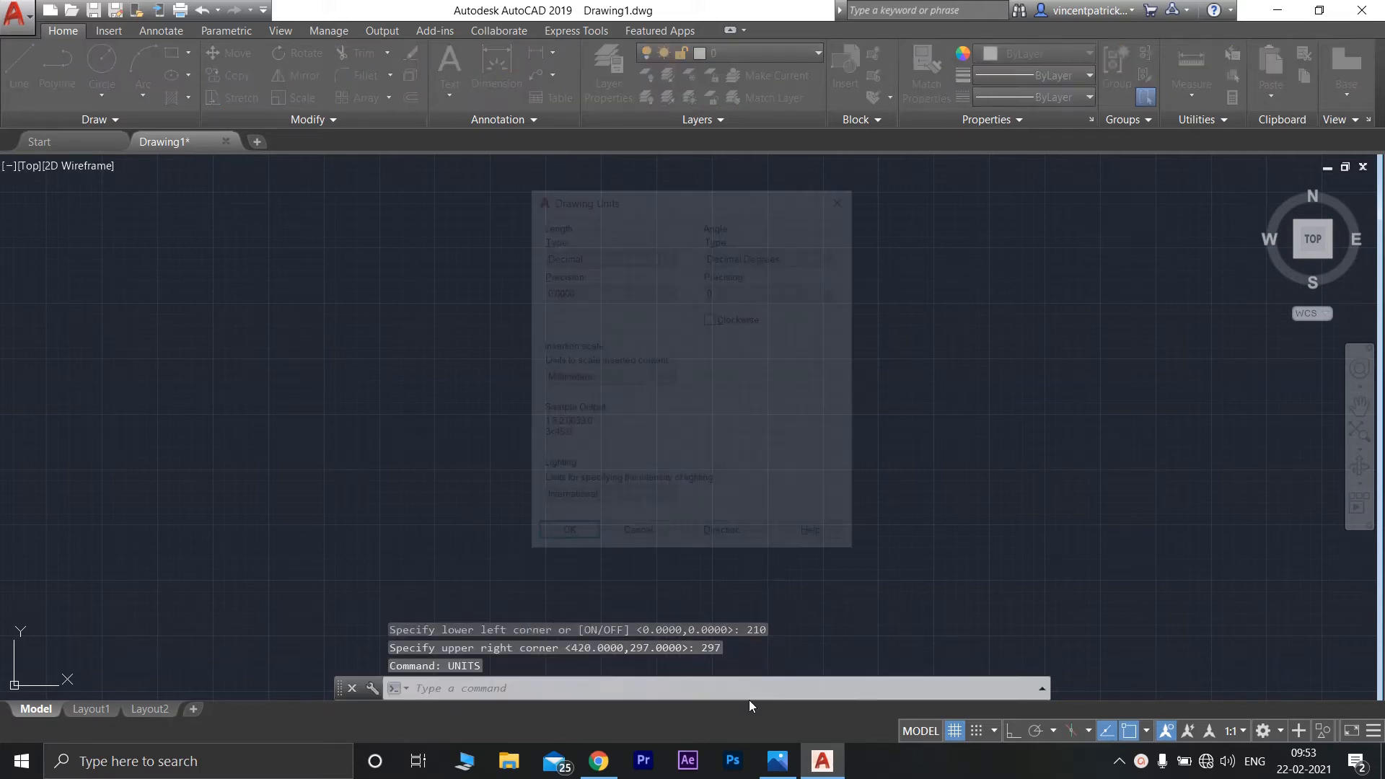
{"action": "left_click", "coordinate": [670, 291]}
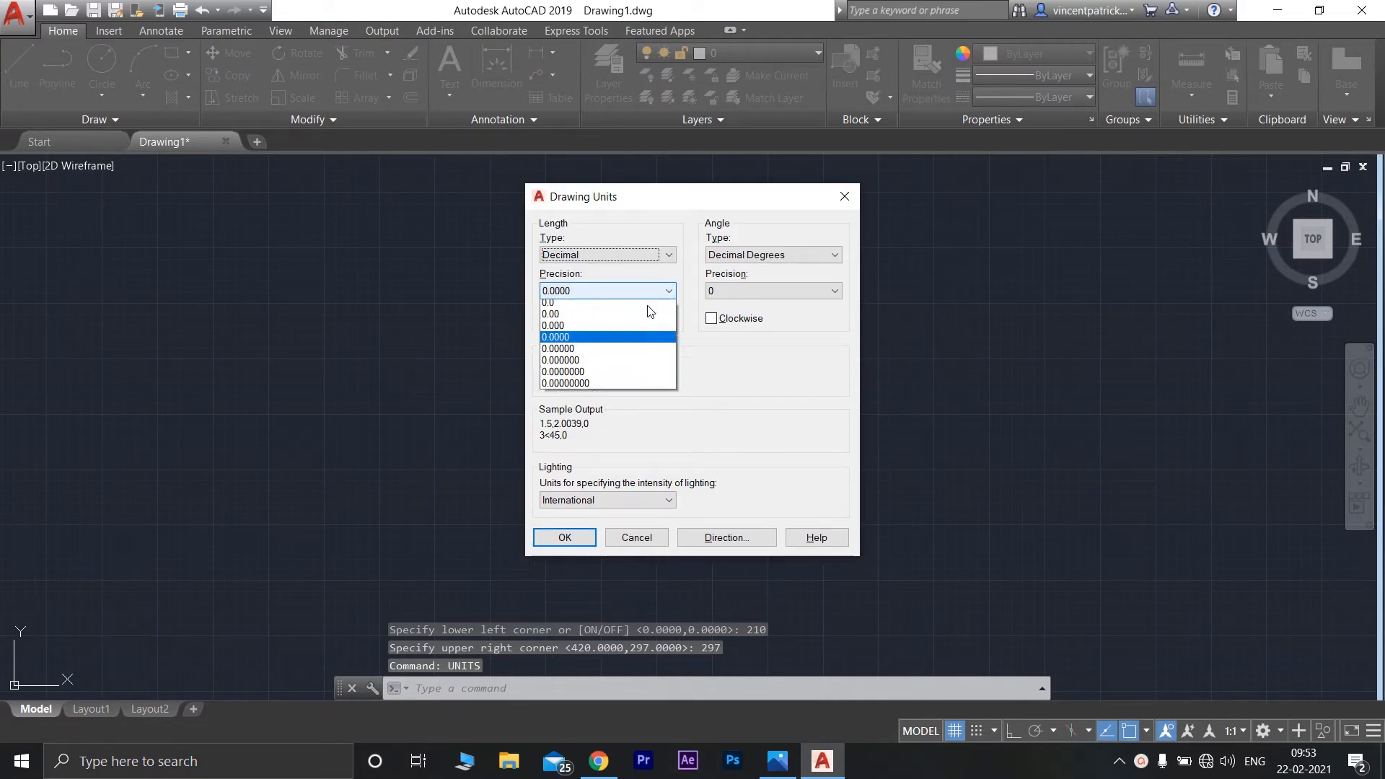
{"action": "left_click", "coordinate": [649, 304]}
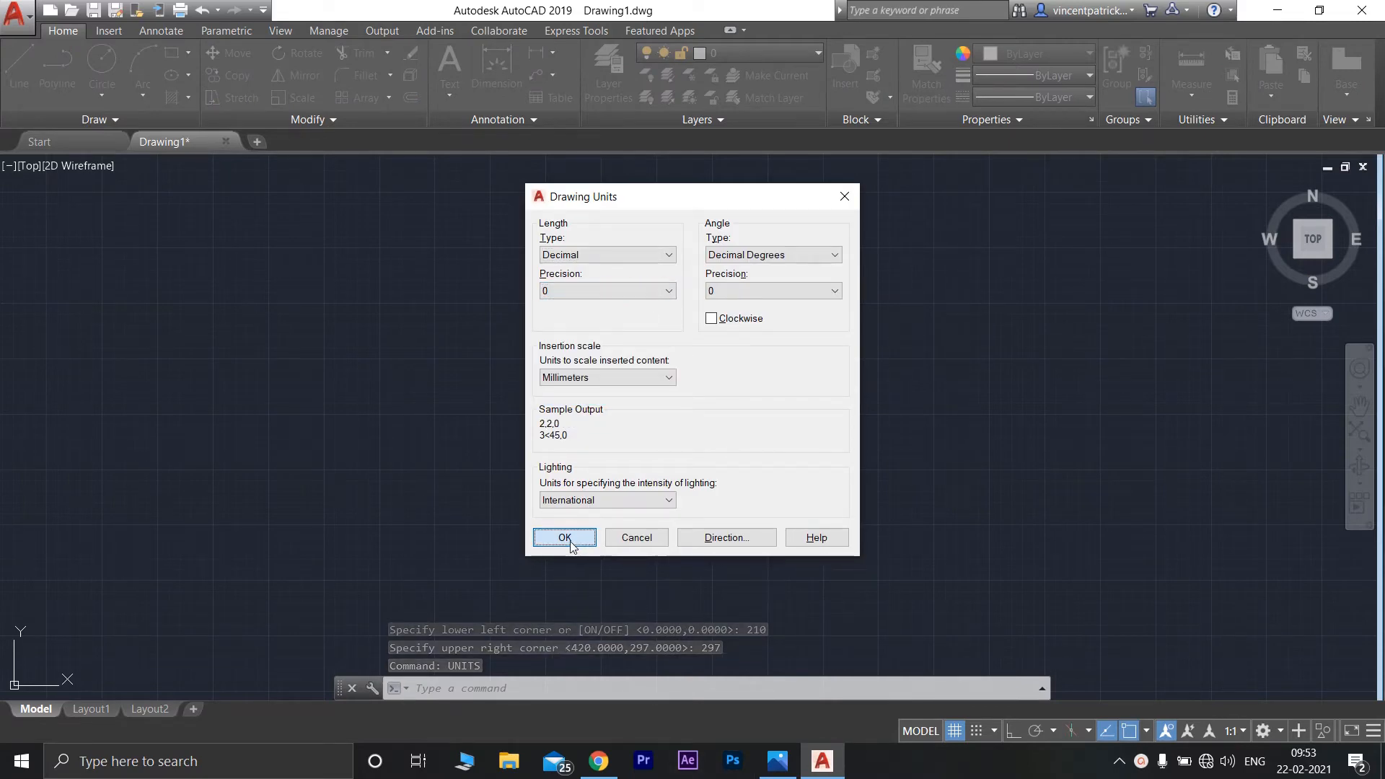
{"action": "left_click", "coordinate": [568, 539]}
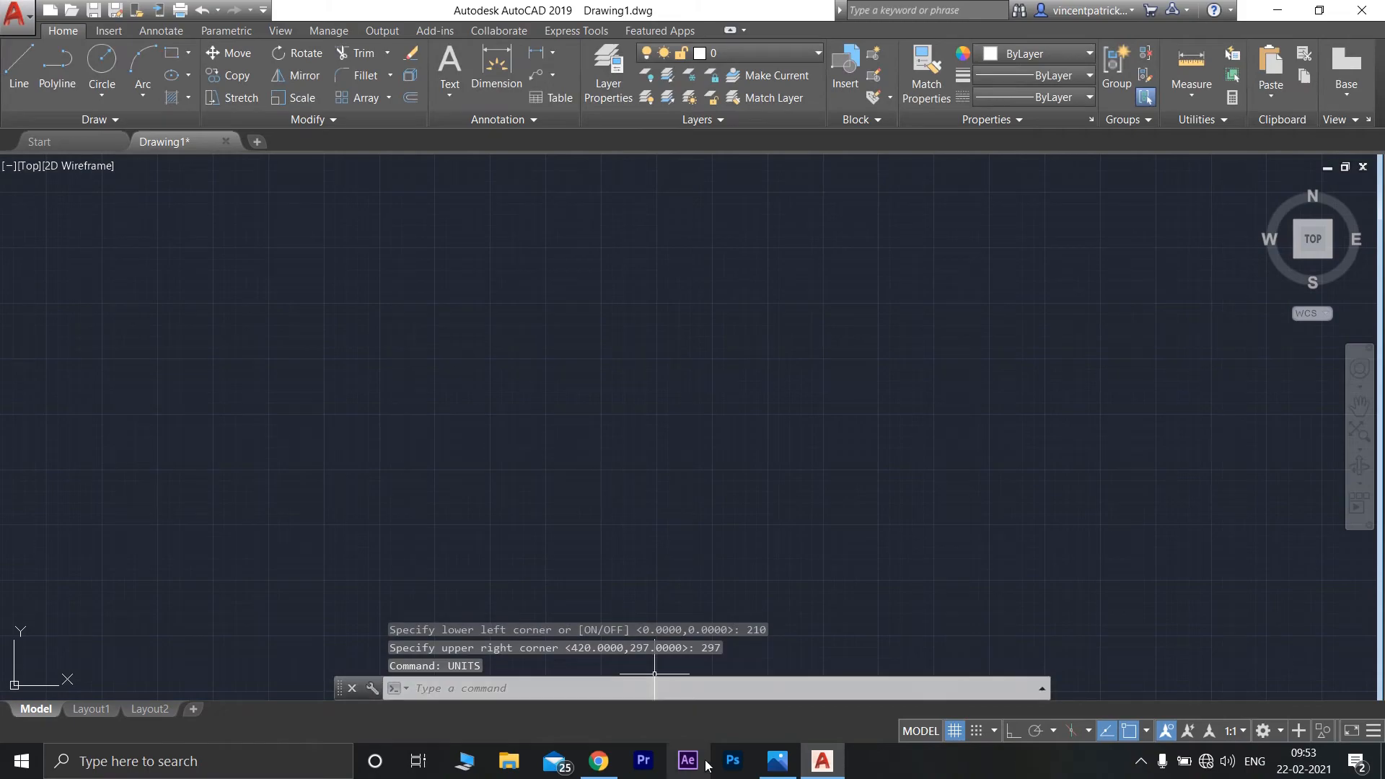
Step: Check the reference photo and, in AutoCAD with Ortho on, draw a 100 mm horizontal base line with a 25 mm vertical line up from its right end
{"action": "left_click", "coordinate": [777, 761]}
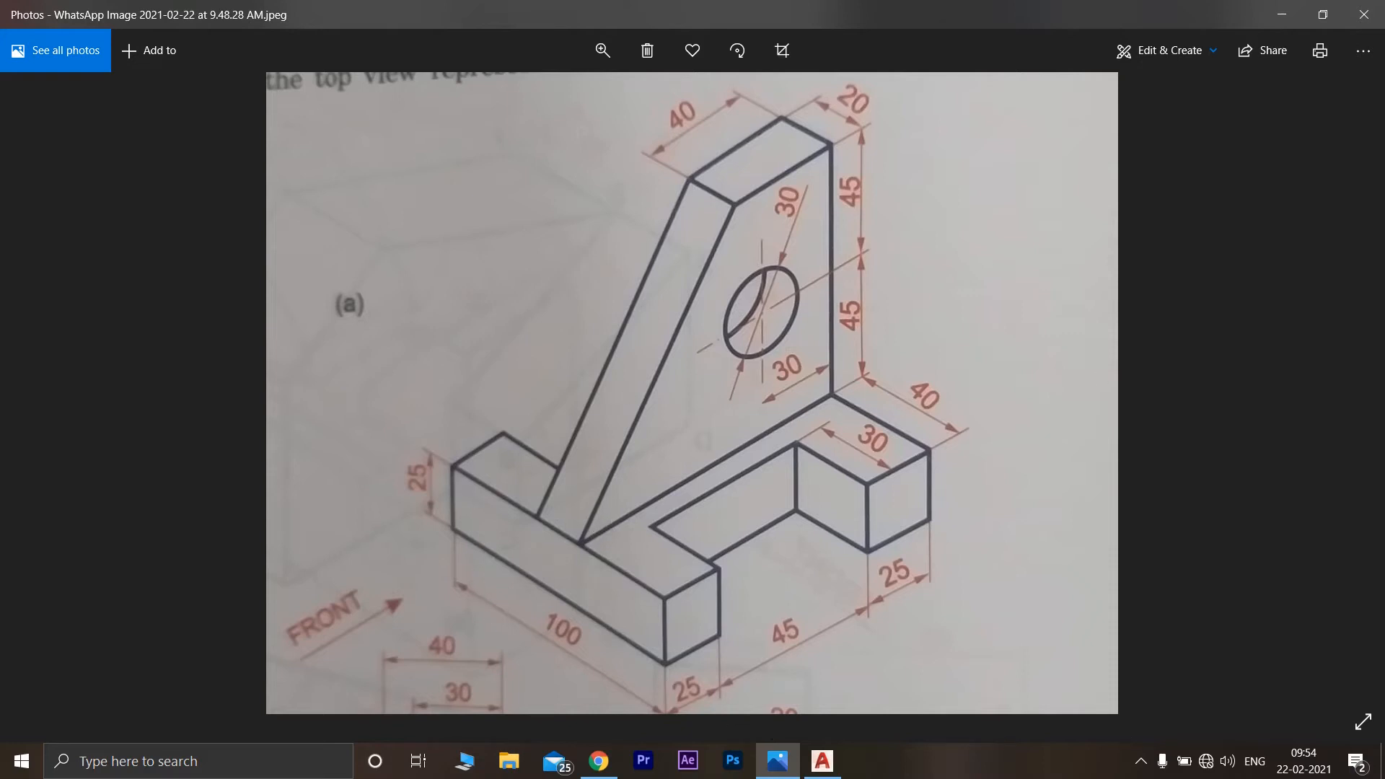
{"action": "left_click", "coordinate": [816, 771]}
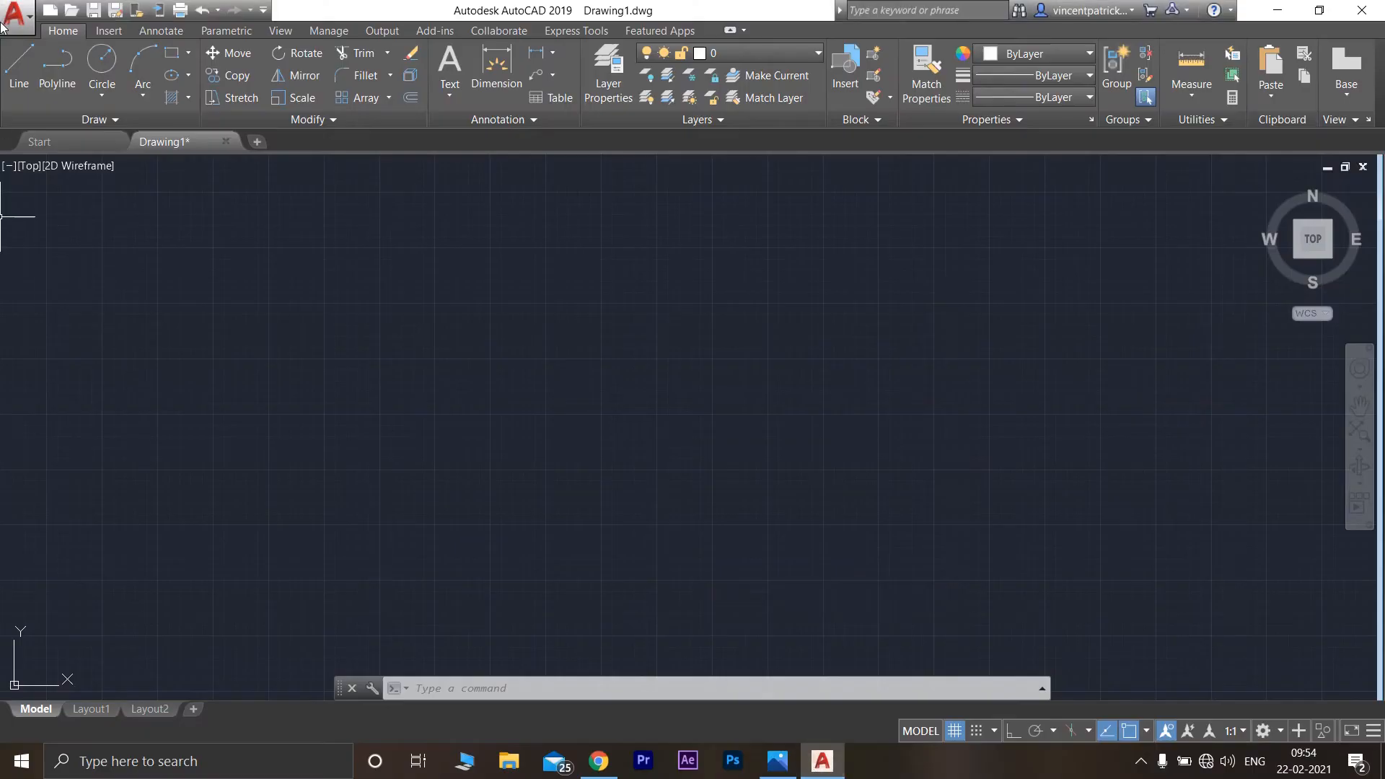
{"action": "left_click", "coordinate": [22, 68]}
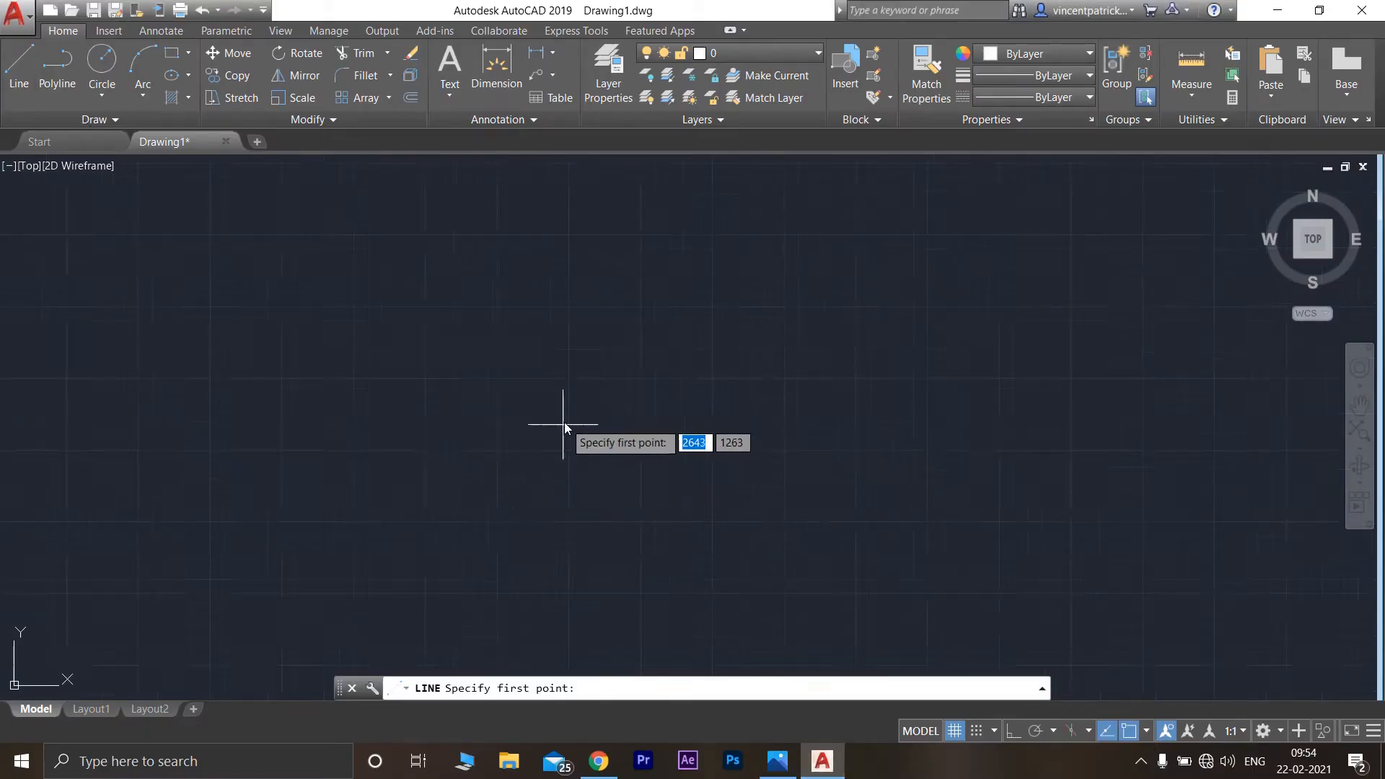
{"action": "left_click", "coordinate": [597, 485]}
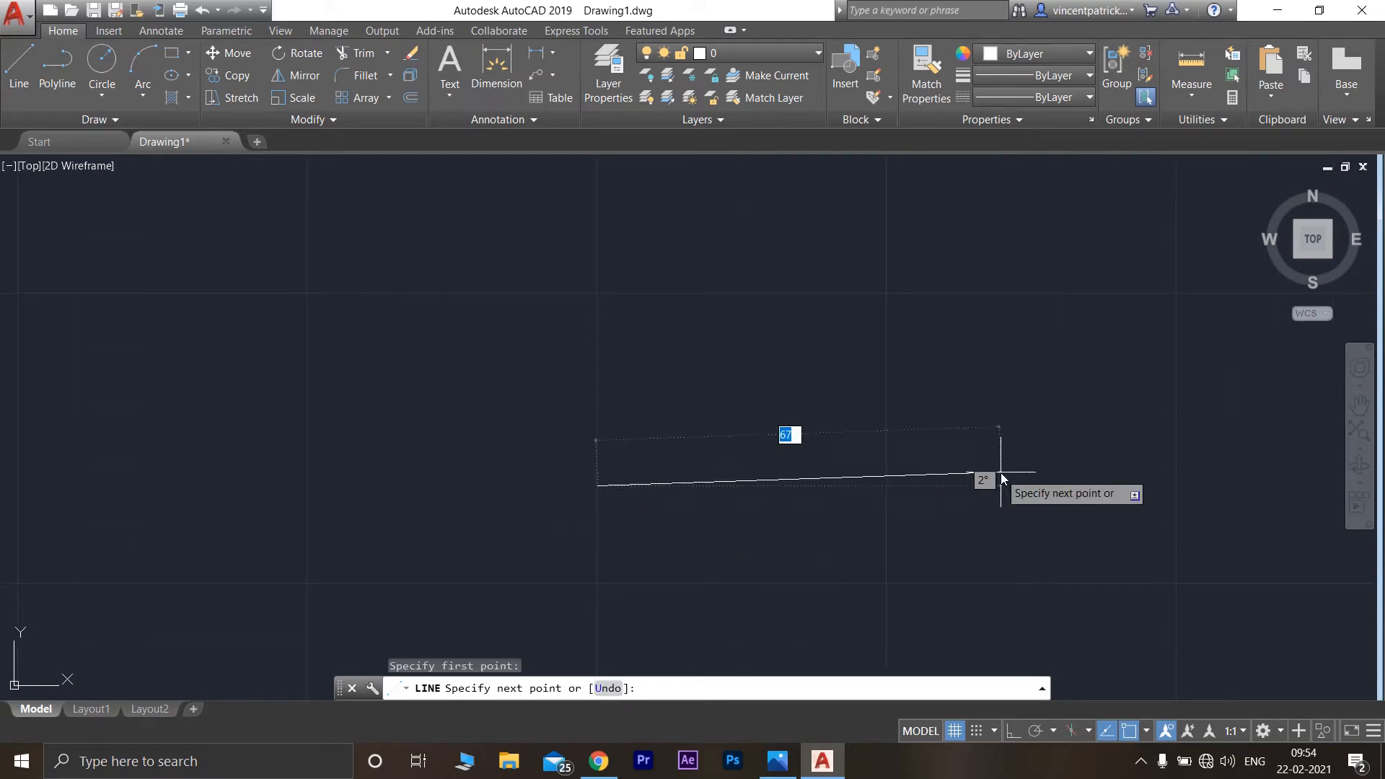
{"action": "left_click", "coordinate": [1014, 730]}
{"action": "type", "text": "100"}
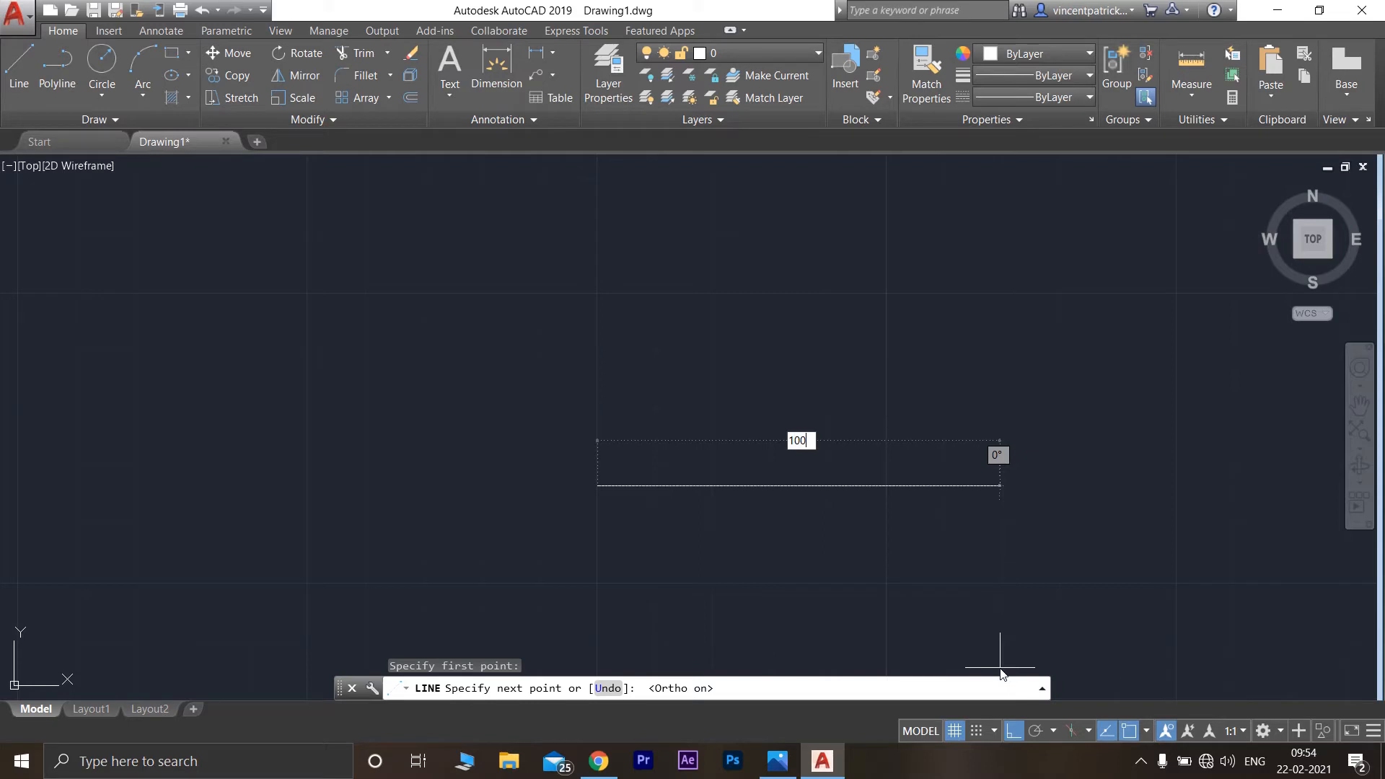
{"action": "key", "text": "Return"}
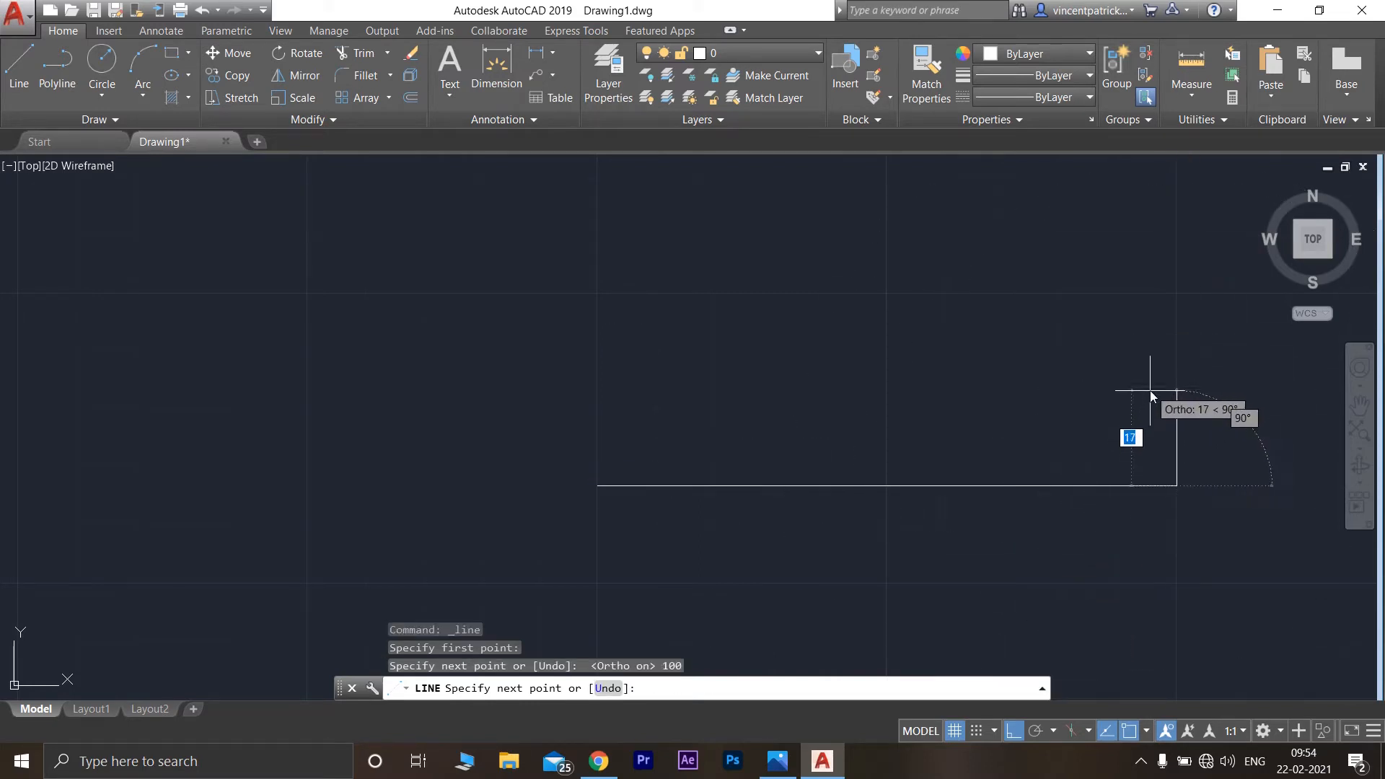
{"action": "type", "text": "25"}
{"action": "key", "text": "Return"}
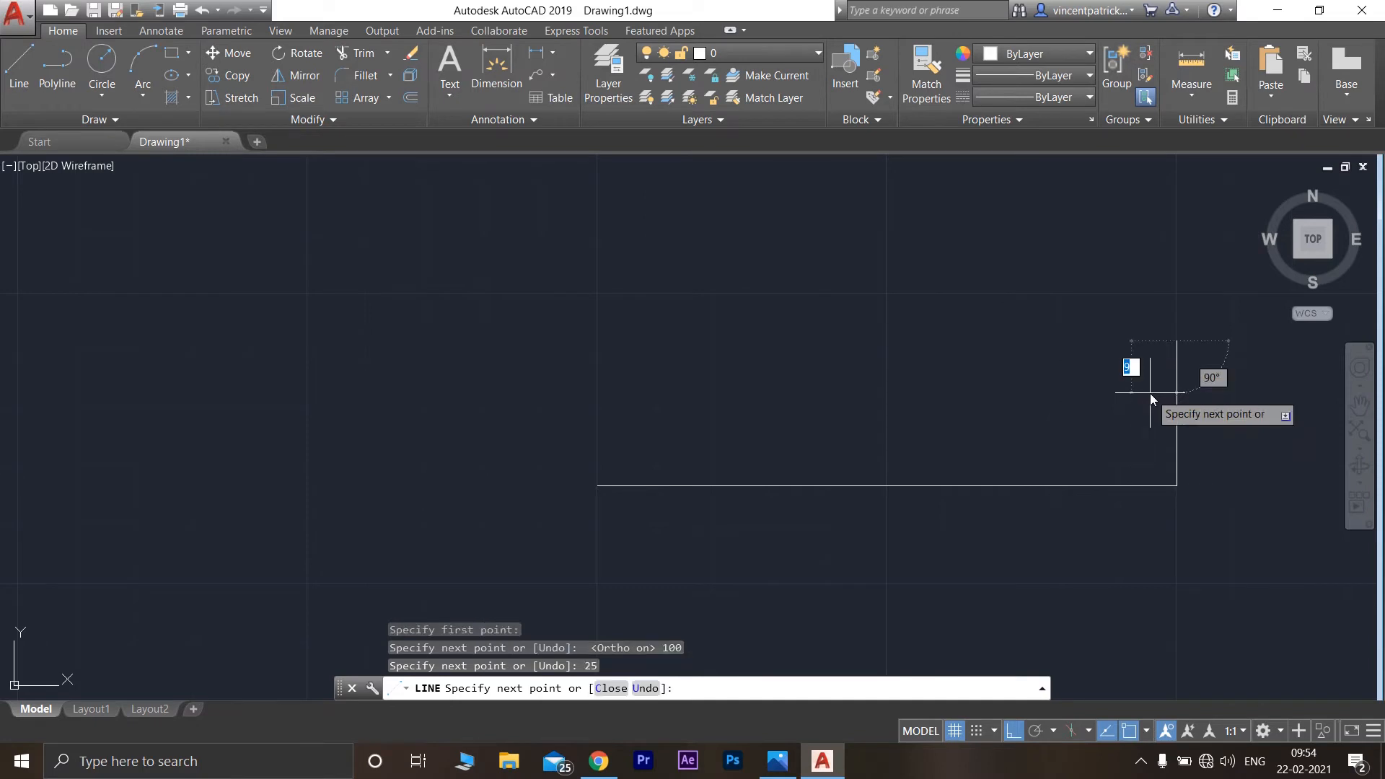
{"action": "key", "text": "Escape"}
Step: Draw a 25 mm vertical line upward from the left end of the base line
{"action": "left_click", "coordinate": [15, 66]}
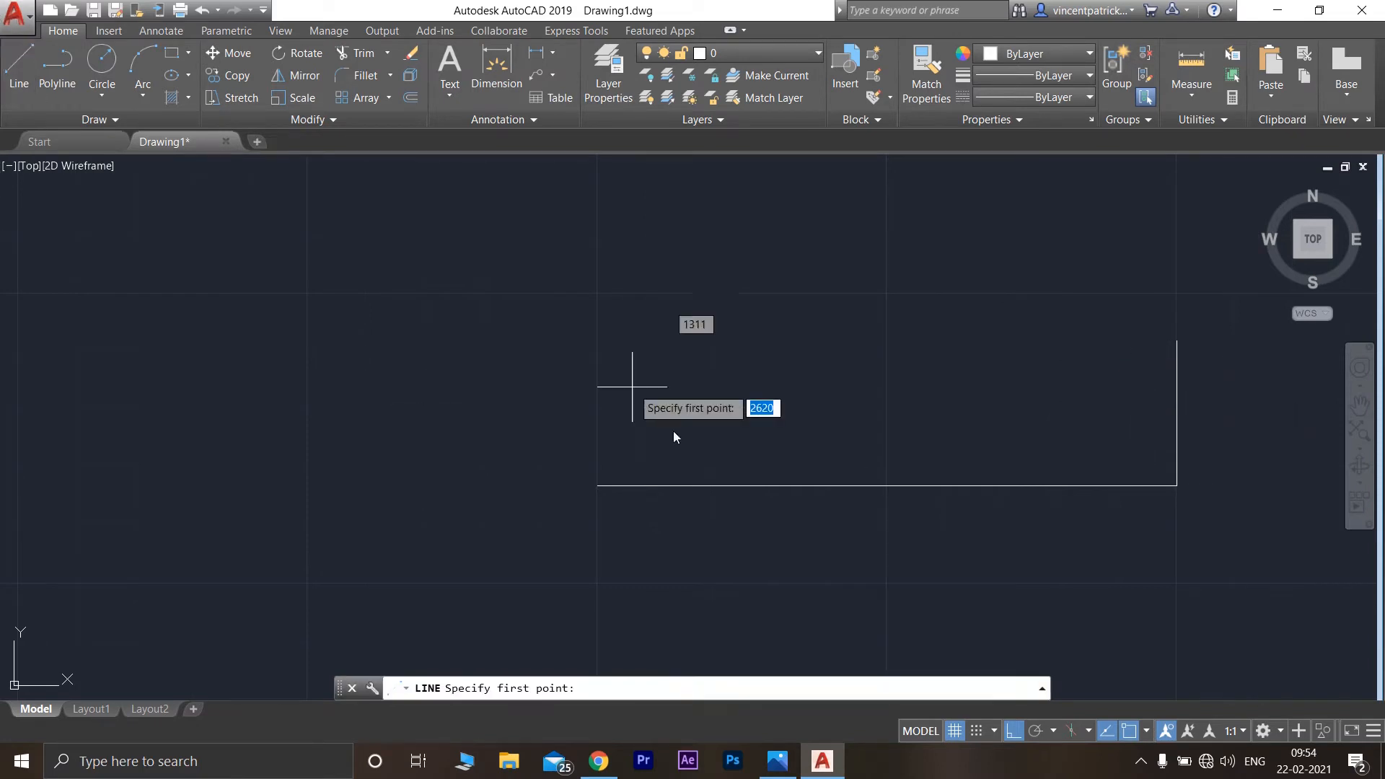
{"action": "left_click", "coordinate": [597, 486]}
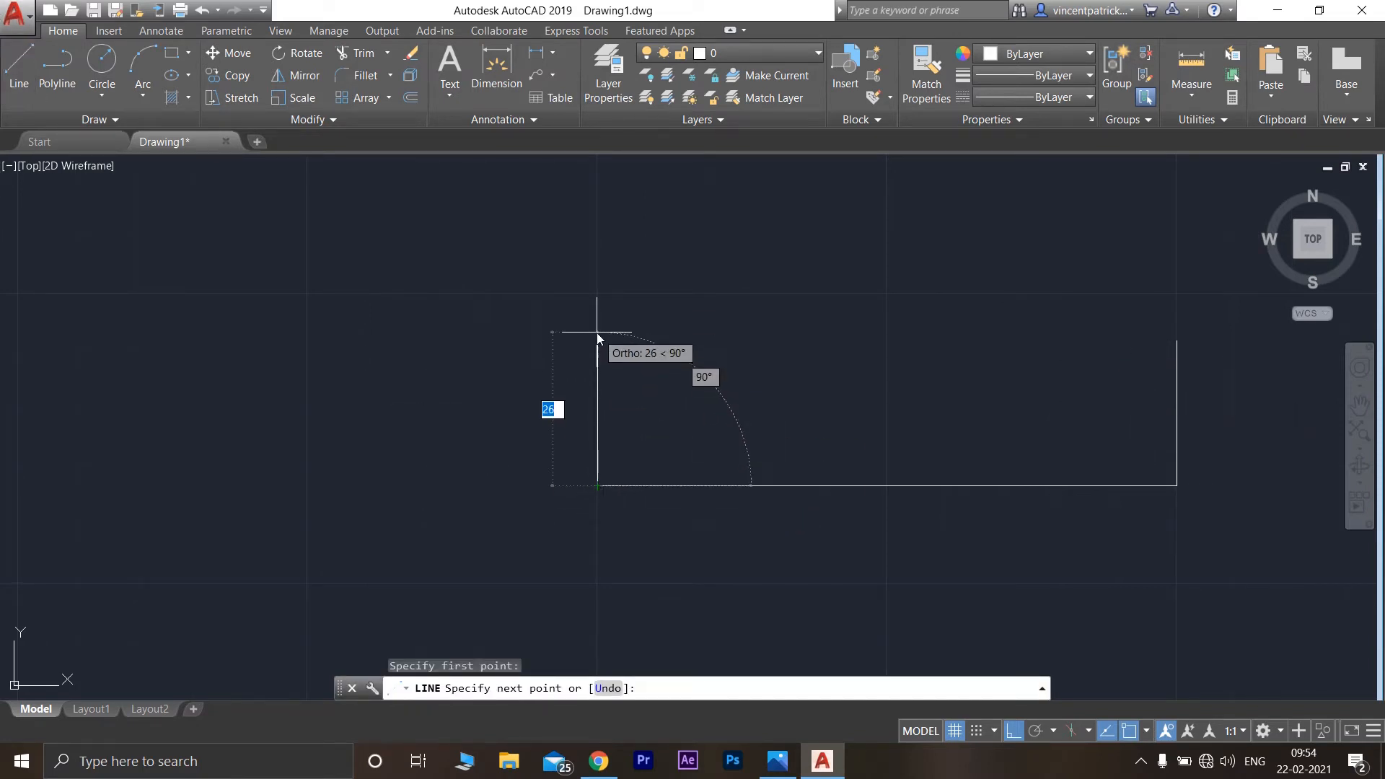
{"action": "type", "text": "25"}
{"action": "key", "text": "Return"}
{"action": "key", "text": "Escape"}
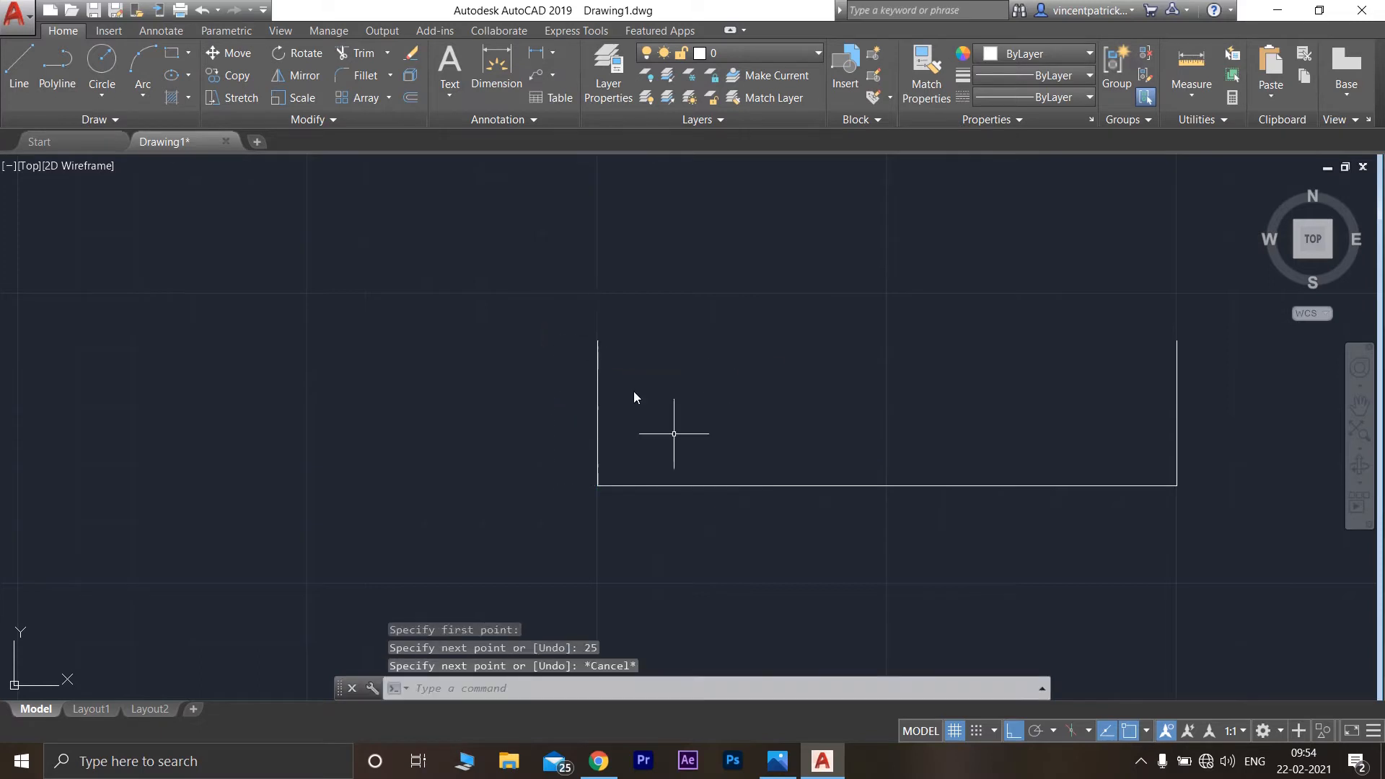
Step: Check the reference photo and close the base's top edge in AutoCAD with 40 mm and 20 mm segments from the upper-left corner, ending at the upper-right corner
{"action": "scroll", "coordinate": [794, 409], "scroll_direction": "down", "scroll_amount": 2}
{"action": "middle_click_drag", "start_coordinate": [888, 382], "coordinate": [636, 427]}
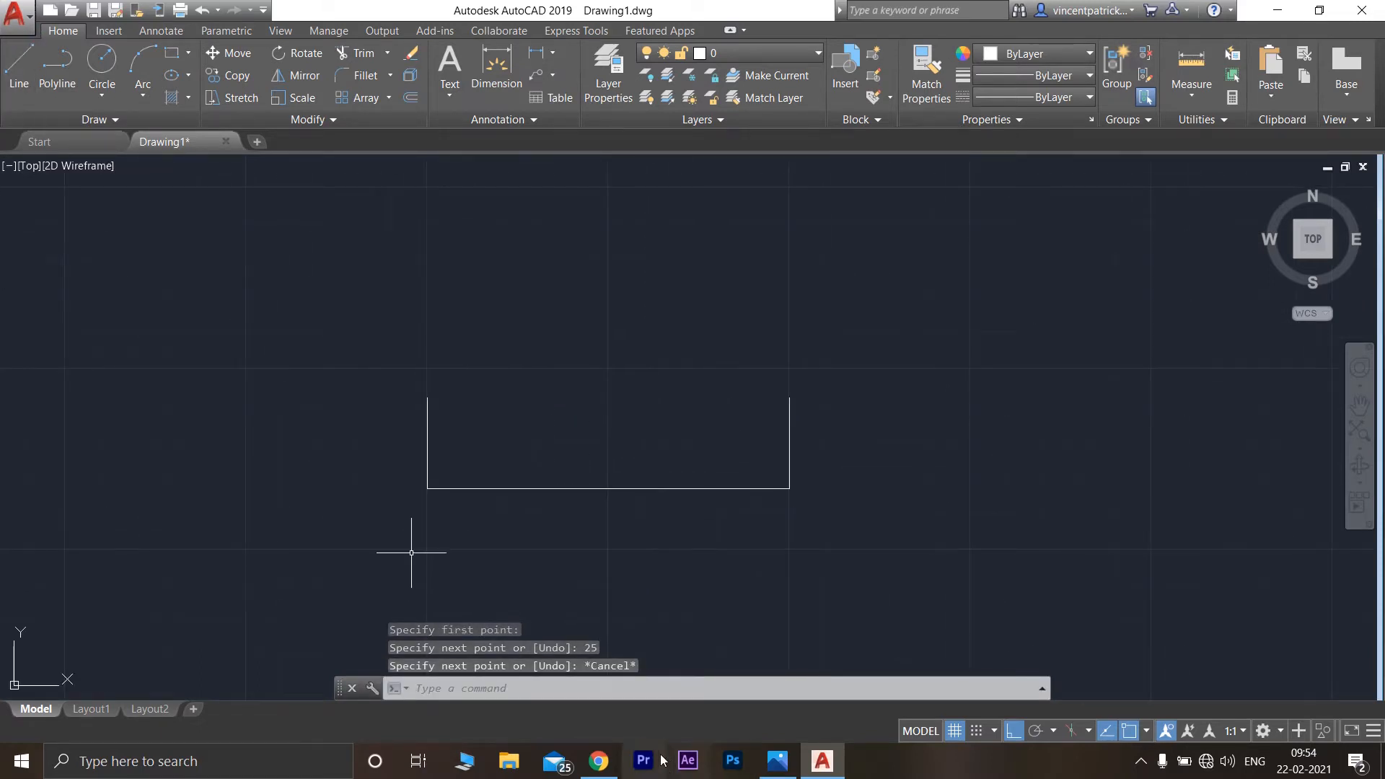
{"action": "left_click", "coordinate": [787, 764]}
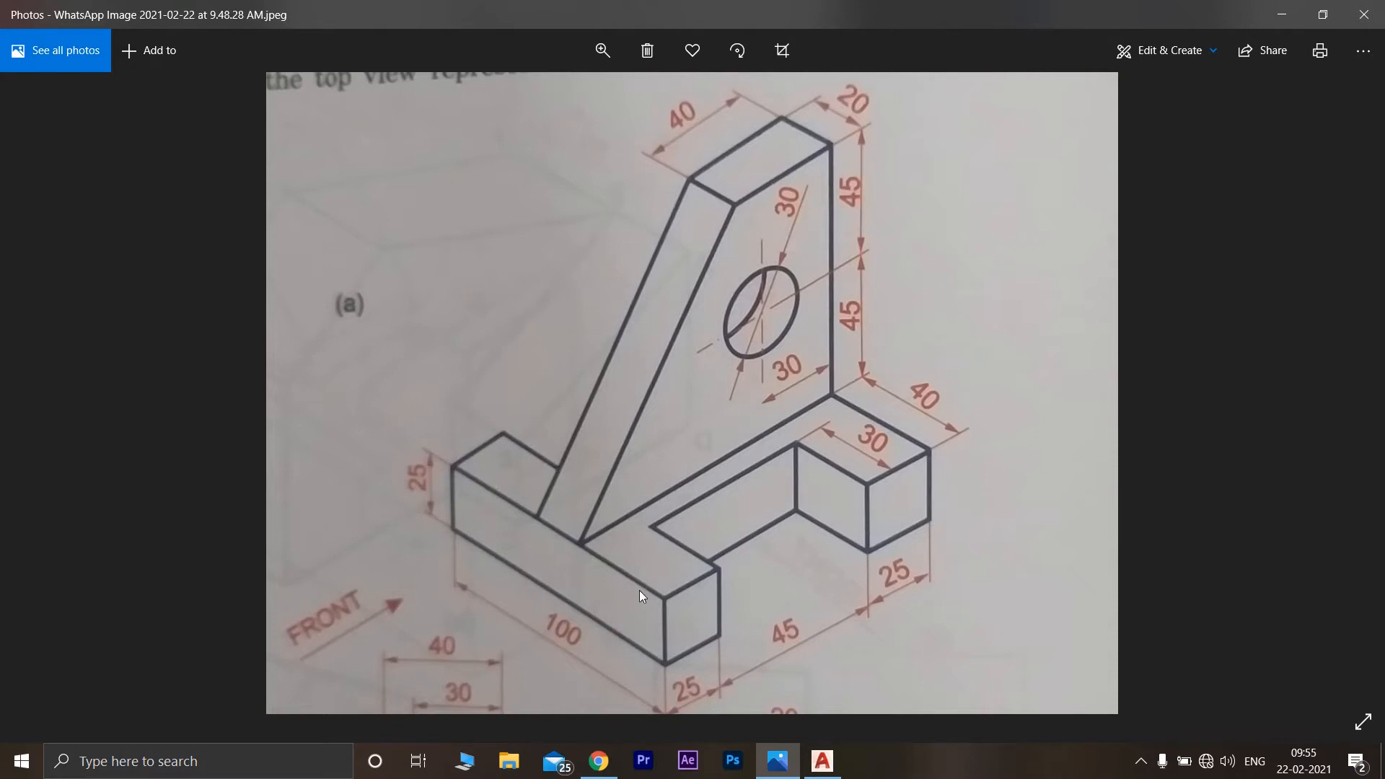
{"action": "left_click", "coordinate": [822, 760]}
{"action": "left_click", "coordinate": [19, 68]}
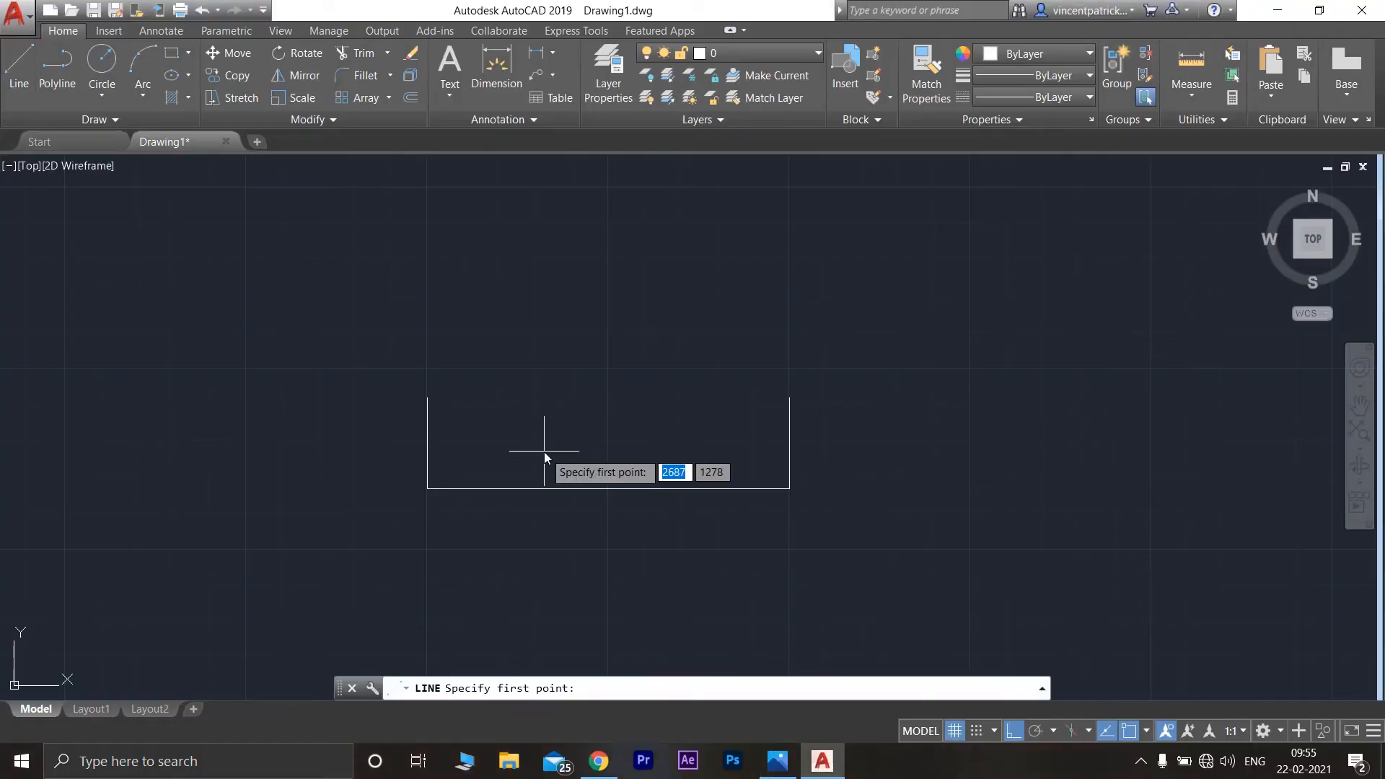
{"action": "left_click", "coordinate": [426, 399]}
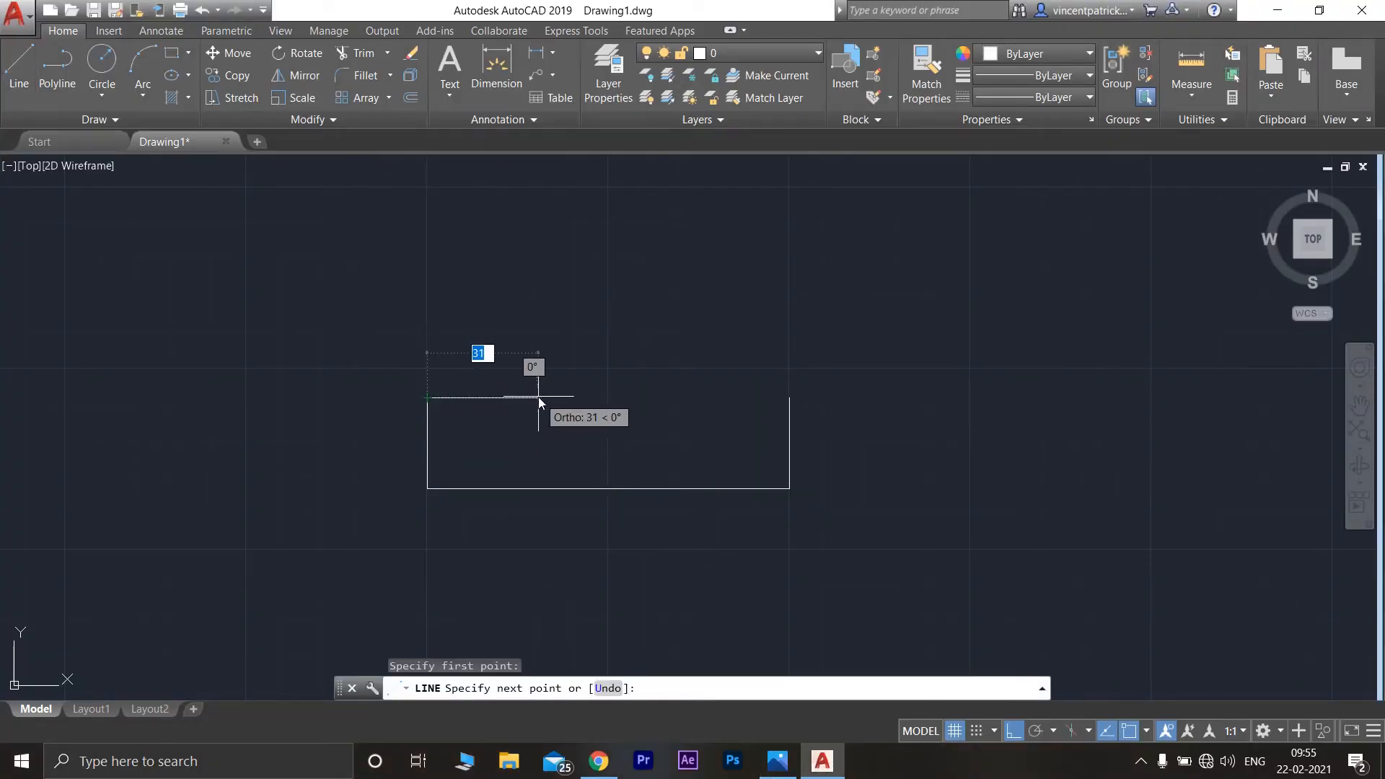
{"action": "type", "text": "40"}
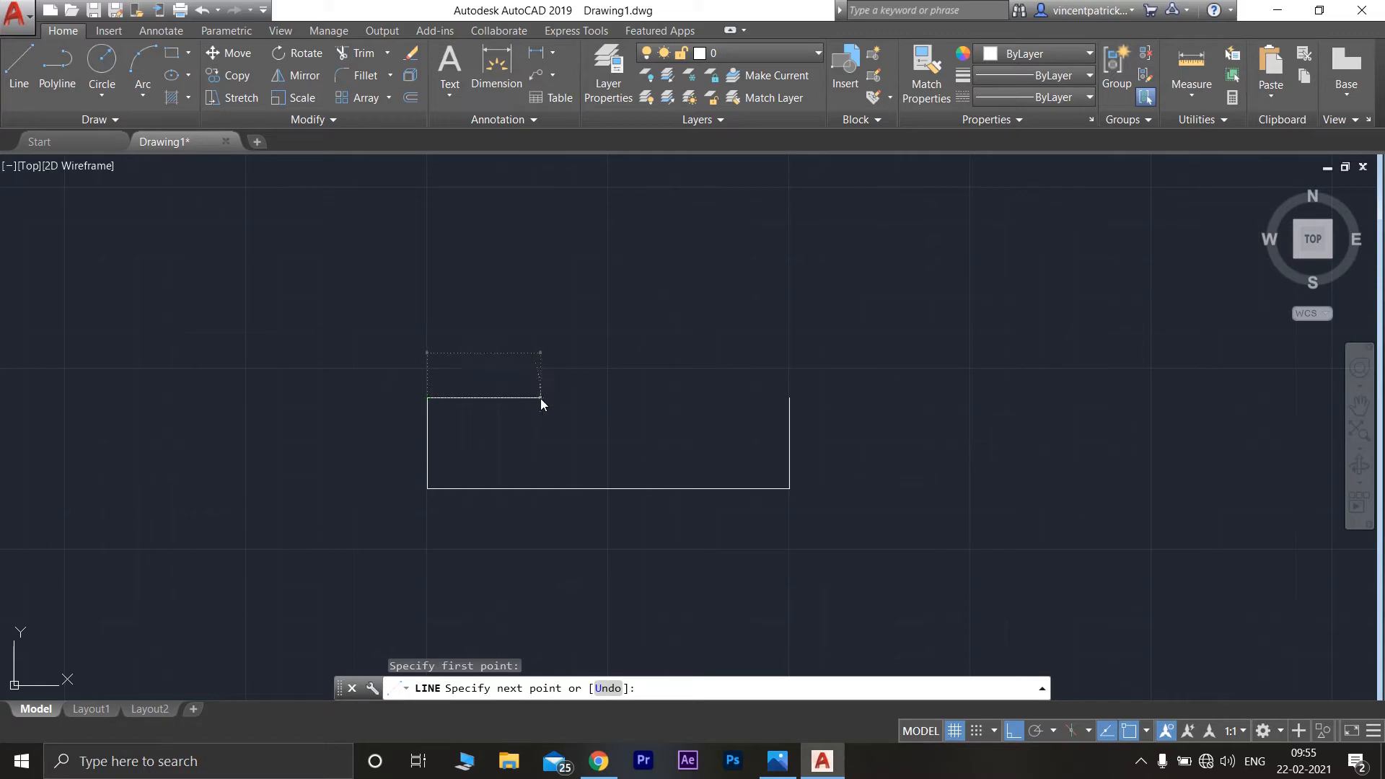
{"action": "key", "text": "Return"}
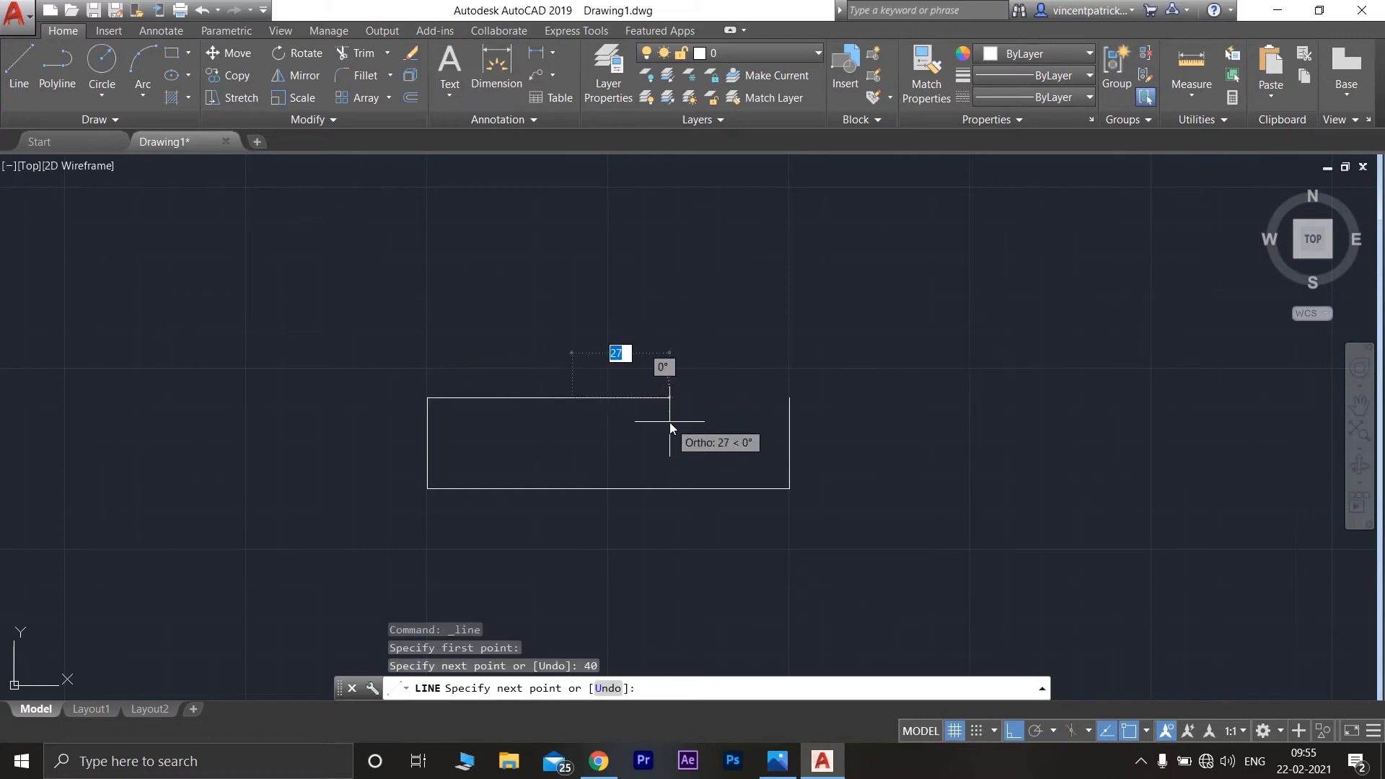
{"action": "type", "text": "20"}
{"action": "key", "text": "Return"}
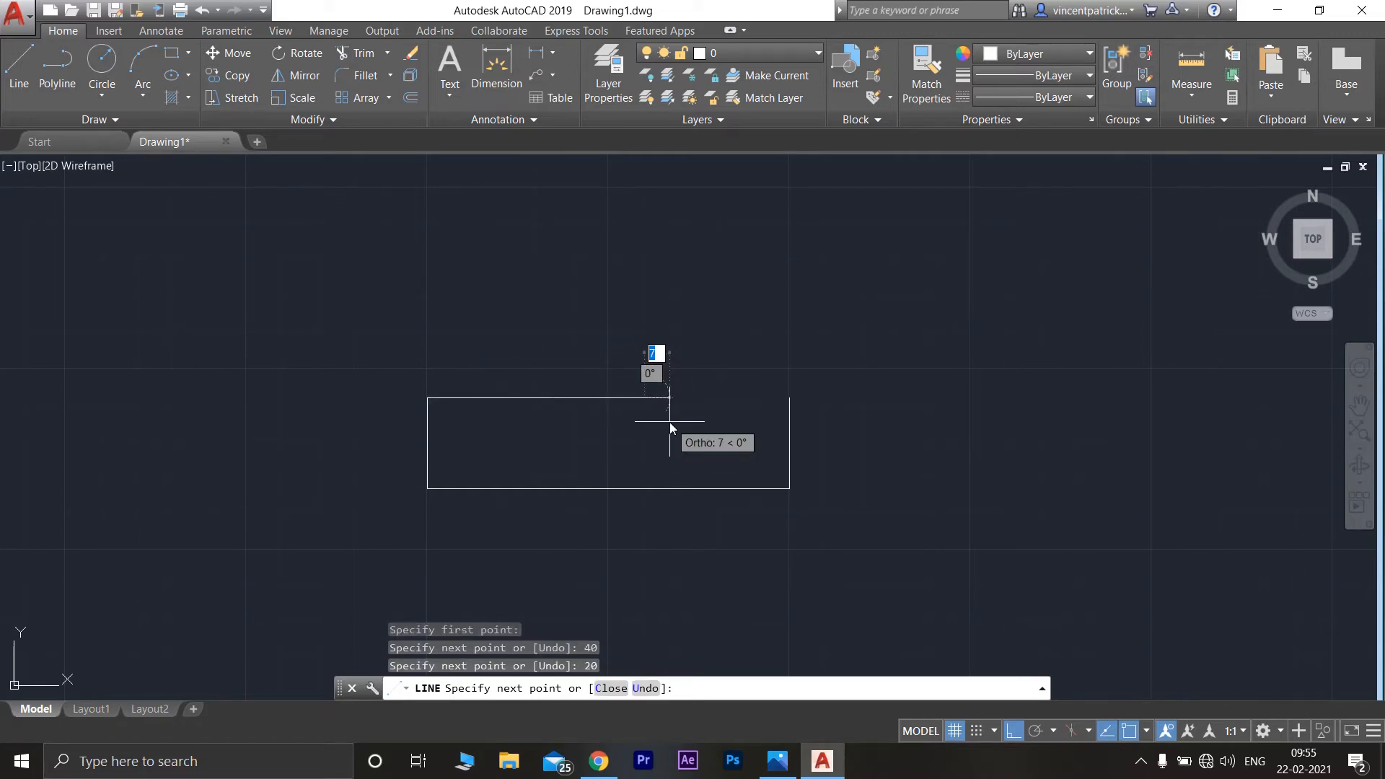
{"action": "left_click", "coordinate": [791, 410]}
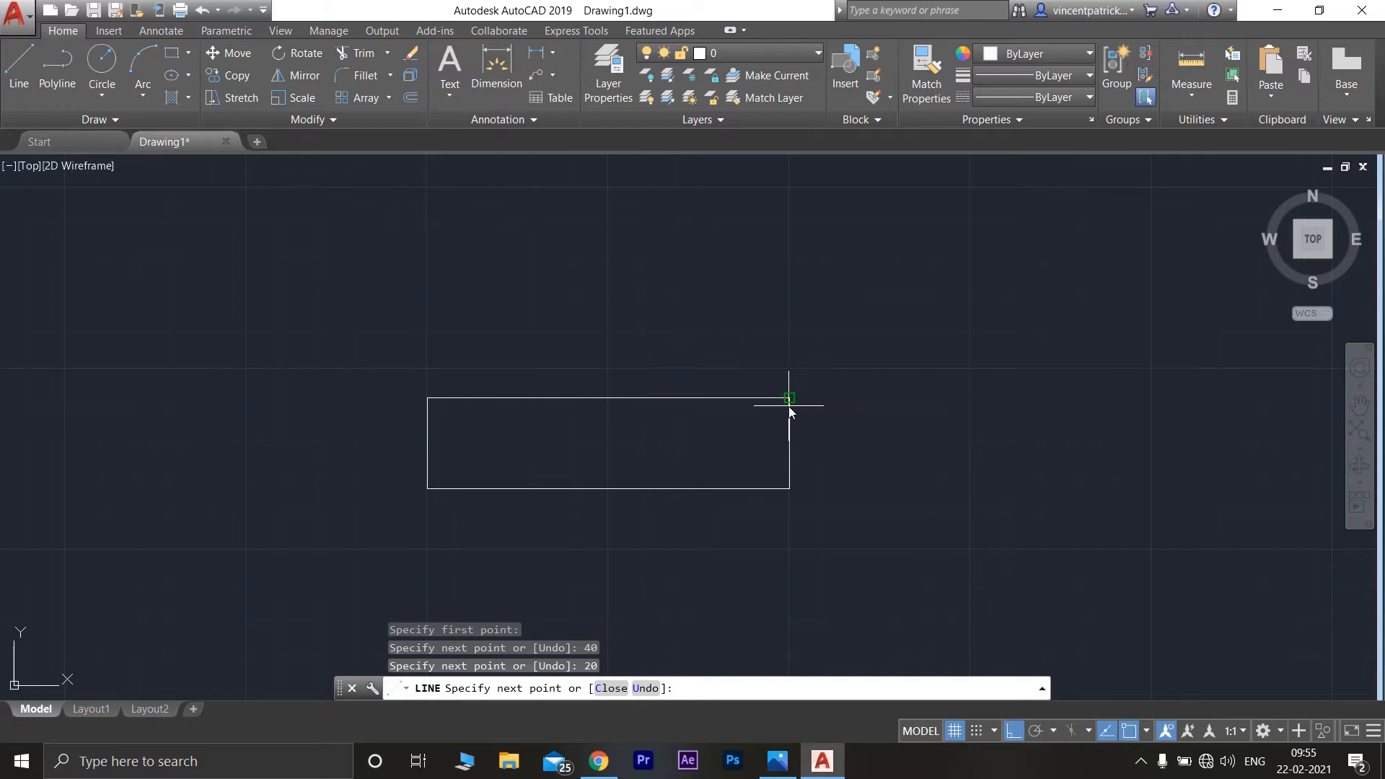
{"action": "key", "text": "Return"}
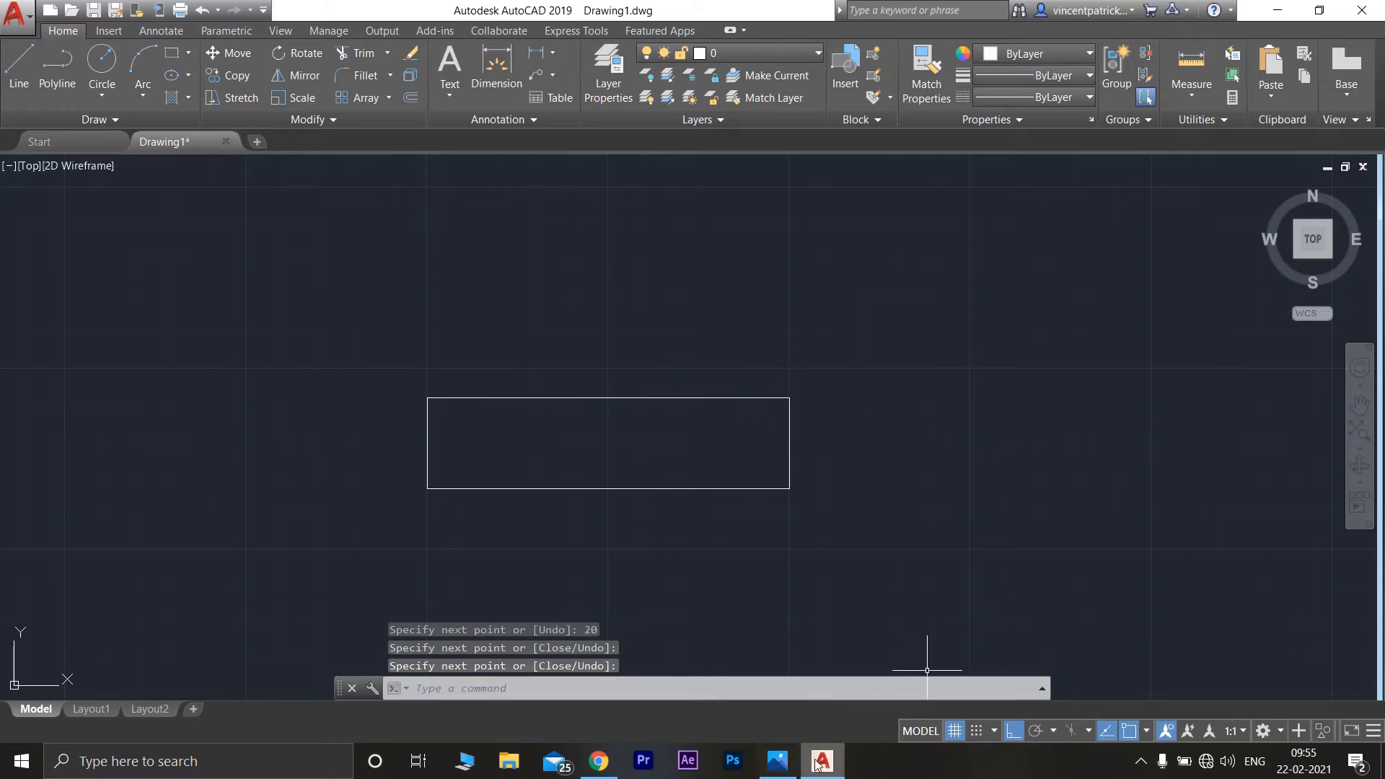
Step: Check the reference photo and draw the upright in AutoCAD from the 40 mm point on the base's top edge, 90 mm high and 20 mm wide
{"action": "left_click", "coordinate": [777, 761]}
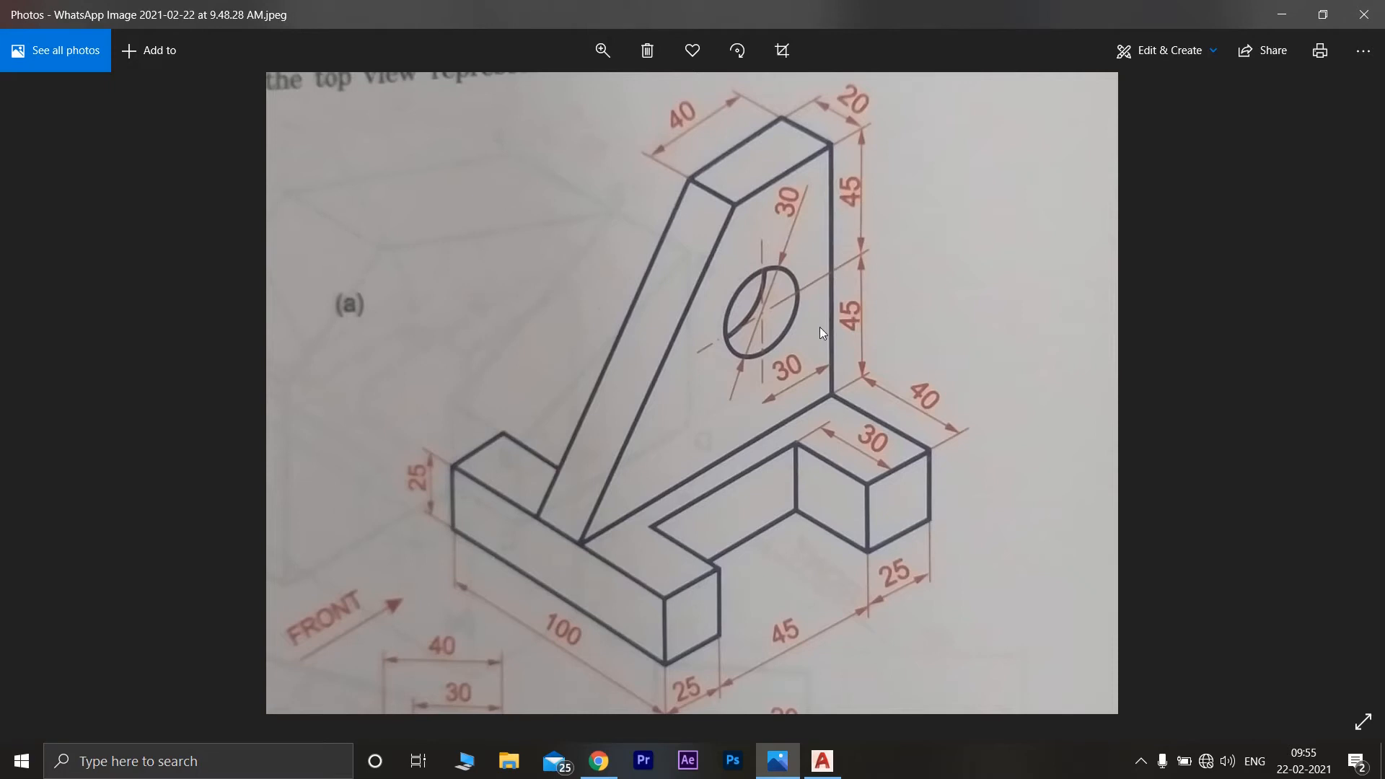
{"action": "left_click", "coordinate": [829, 769]}
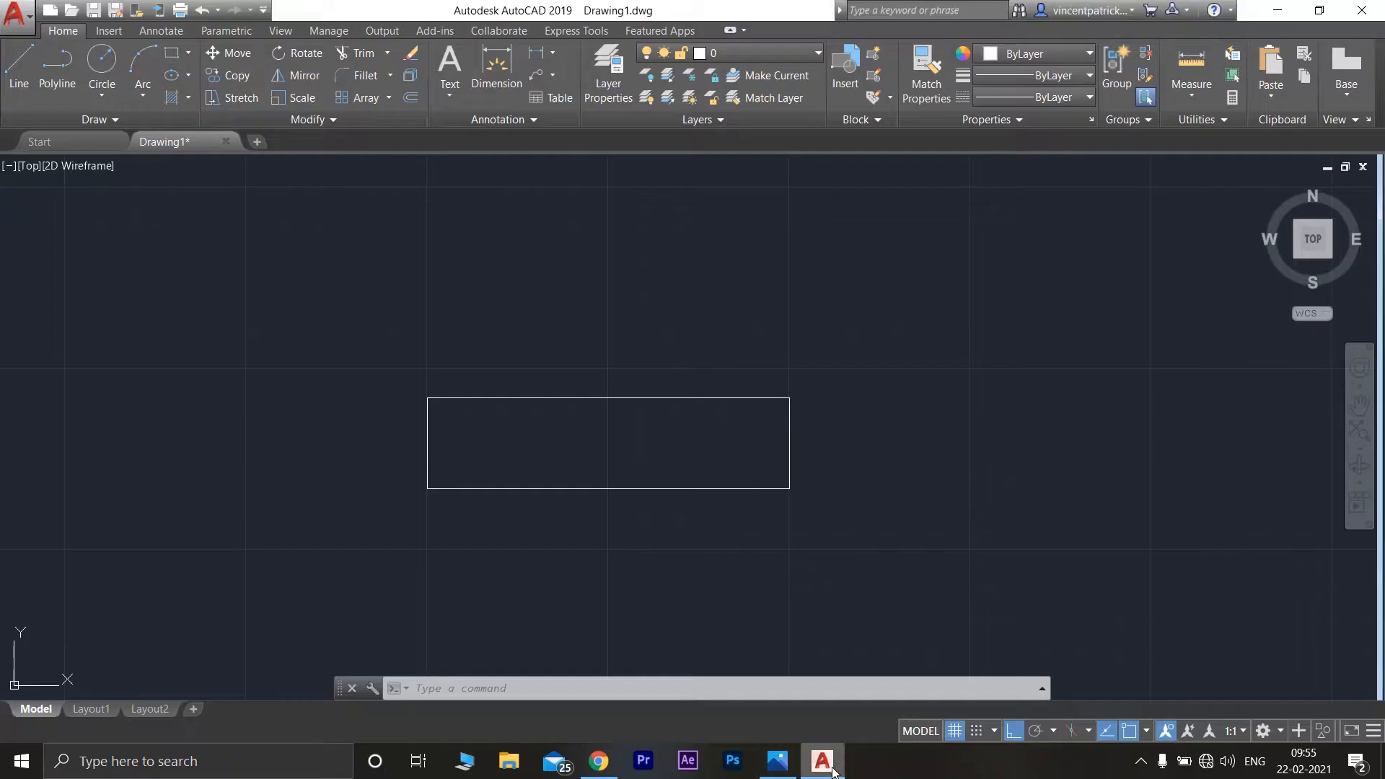
{"action": "left_click", "coordinate": [18, 69]}
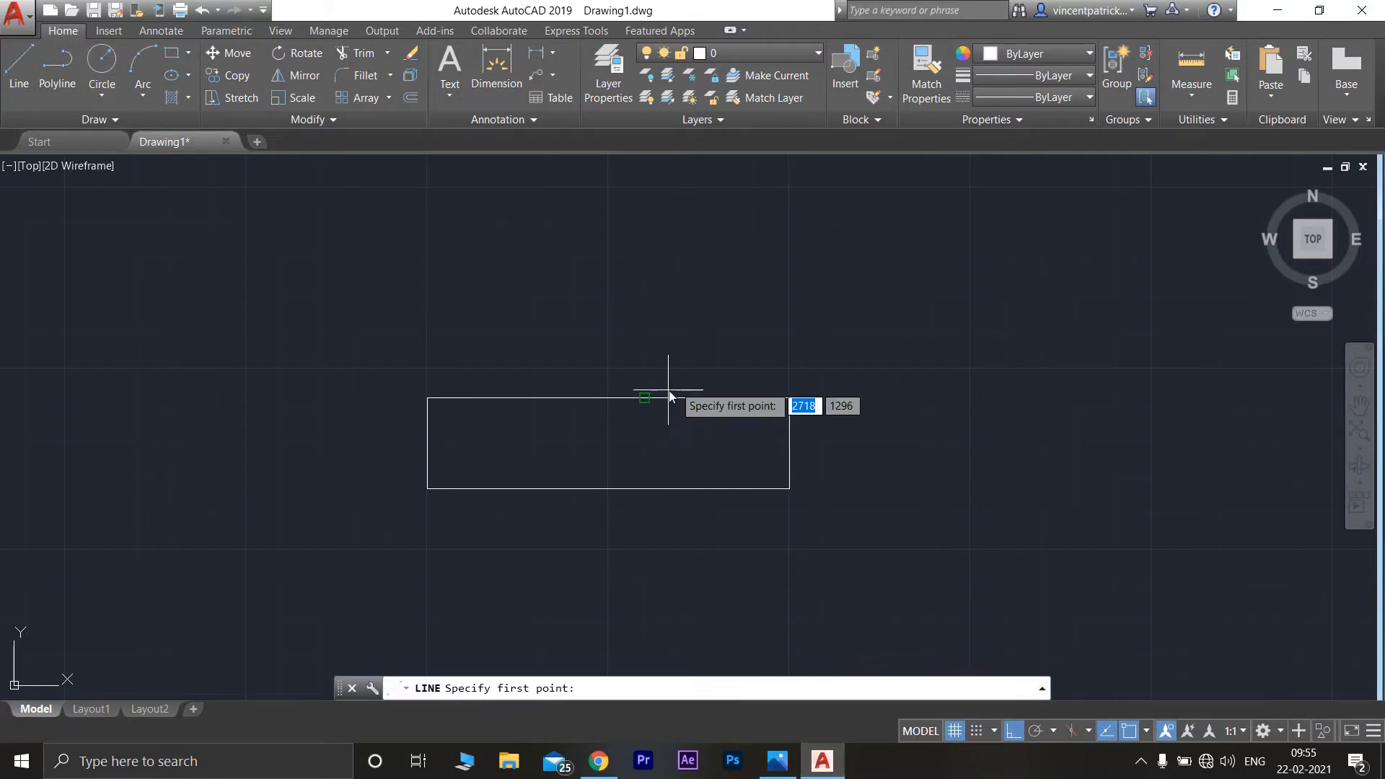
{"action": "left_click", "coordinate": [570, 399]}
{"action": "scroll", "coordinate": [575, 231], "scroll_direction": "up", "scroll_amount": 4}
{"action": "scroll", "coordinate": [574, 231], "scroll_direction": "down", "scroll_amount": 5}
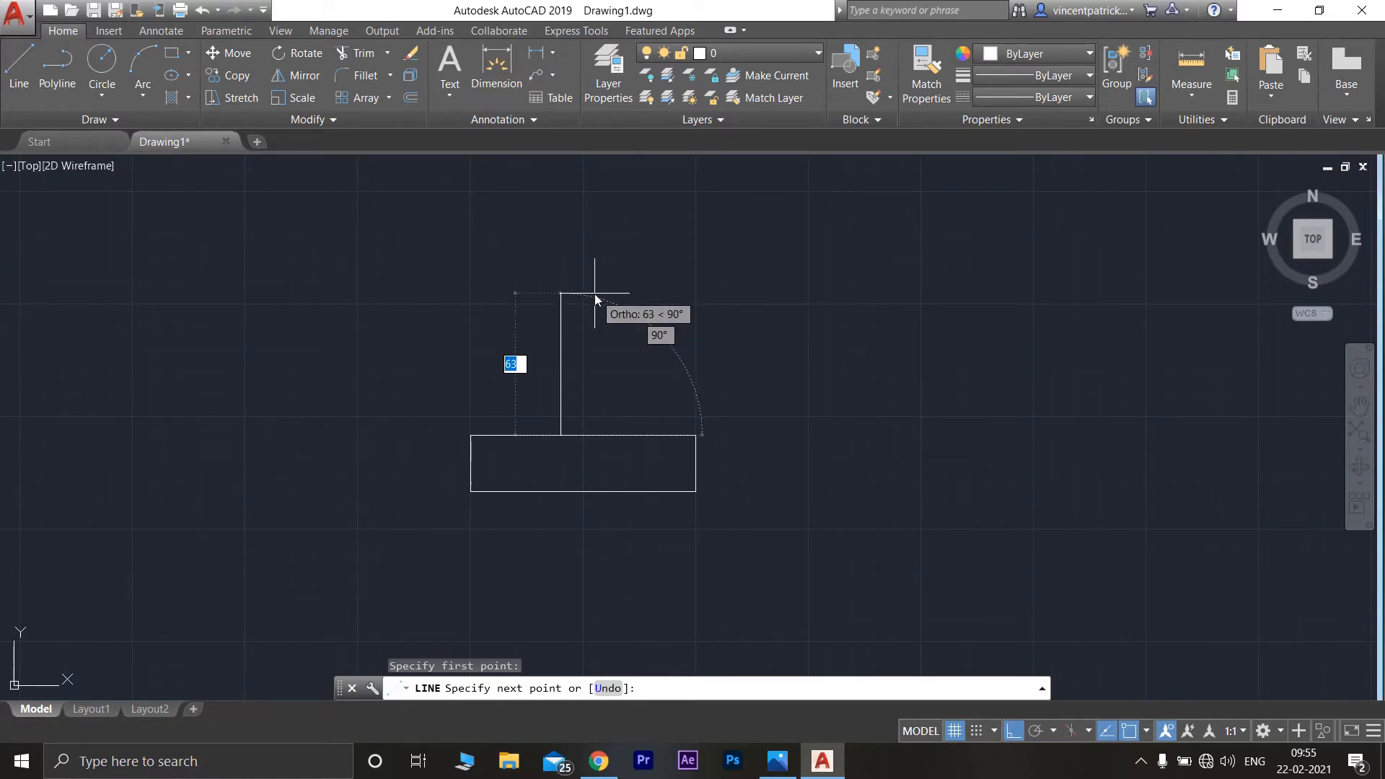
{"action": "type", "text": "90"}
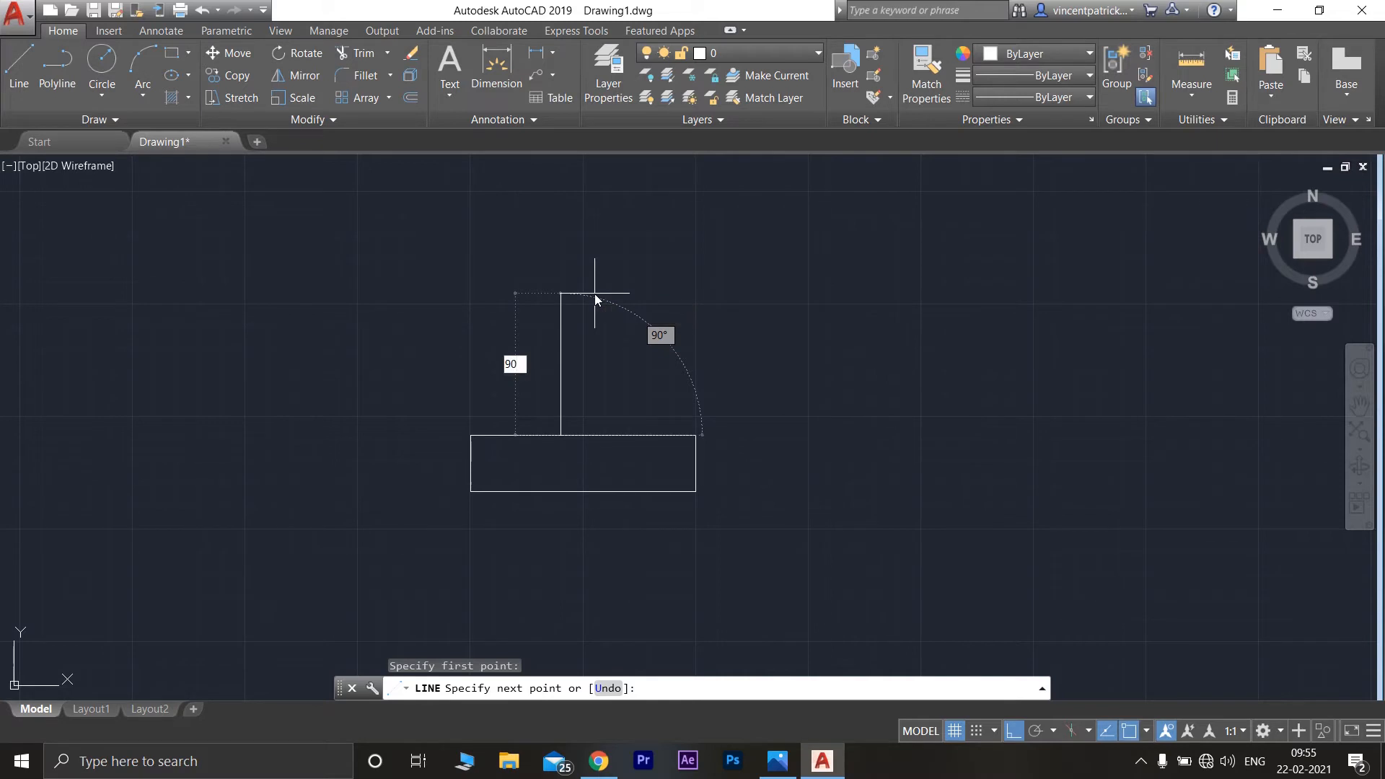
{"action": "key", "text": "Return"}
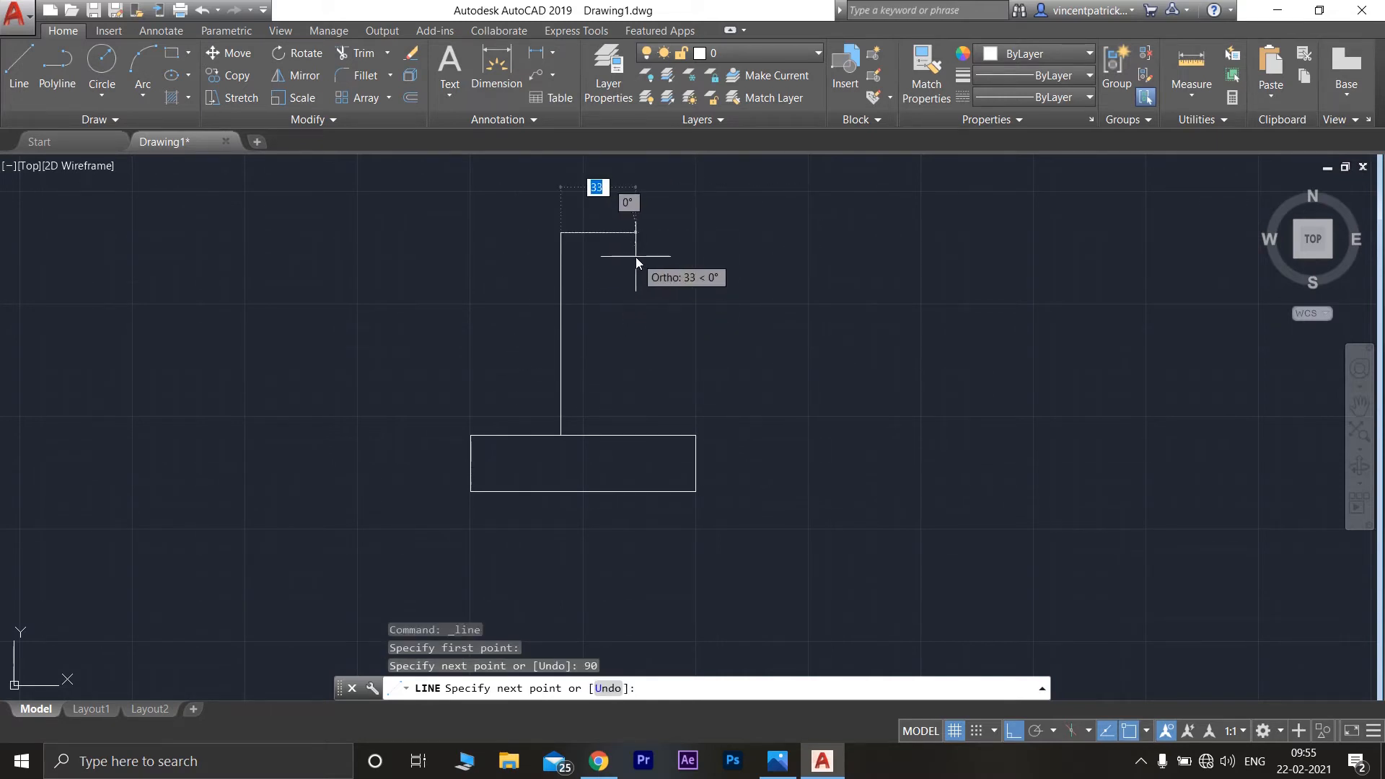
{"action": "type", "text": "20"}
{"action": "key", "text": "Return"}
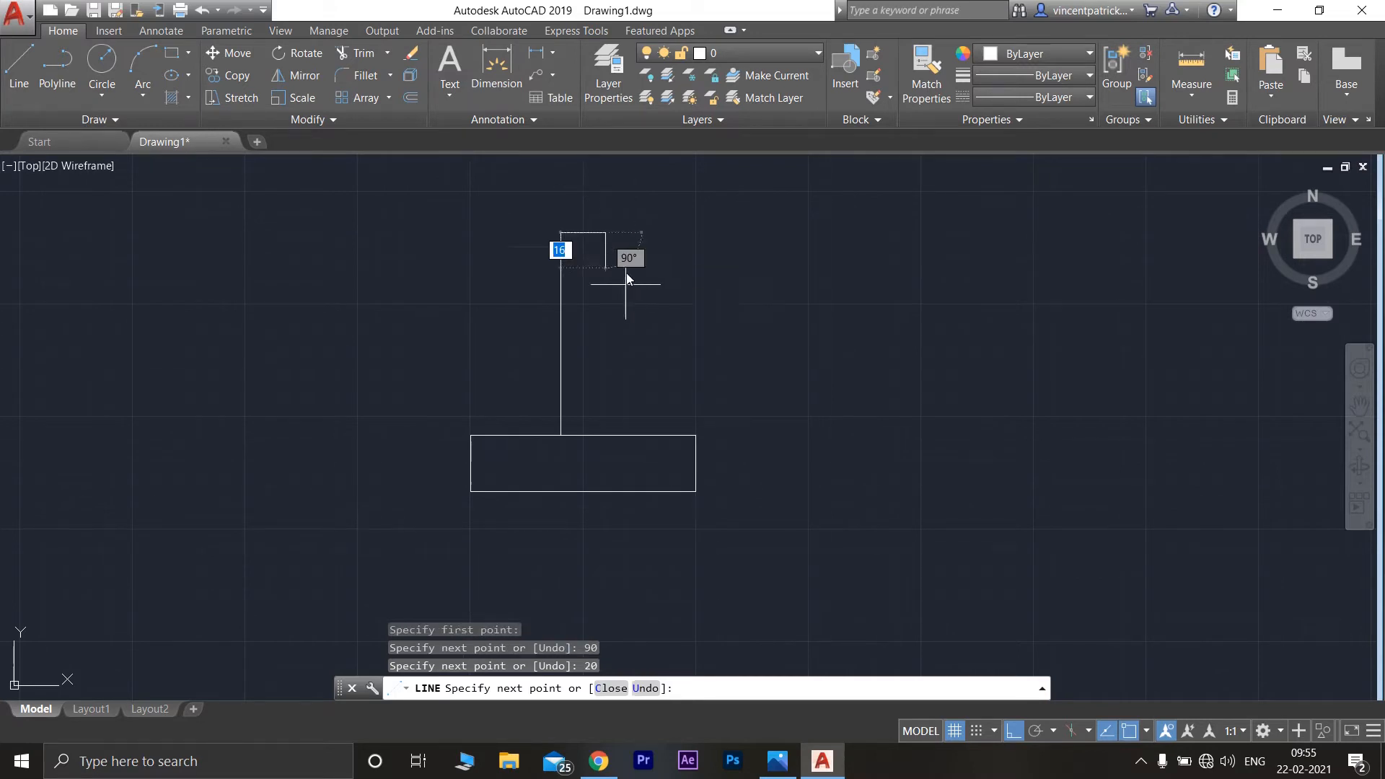
{"action": "left_click", "coordinate": [613, 435]}
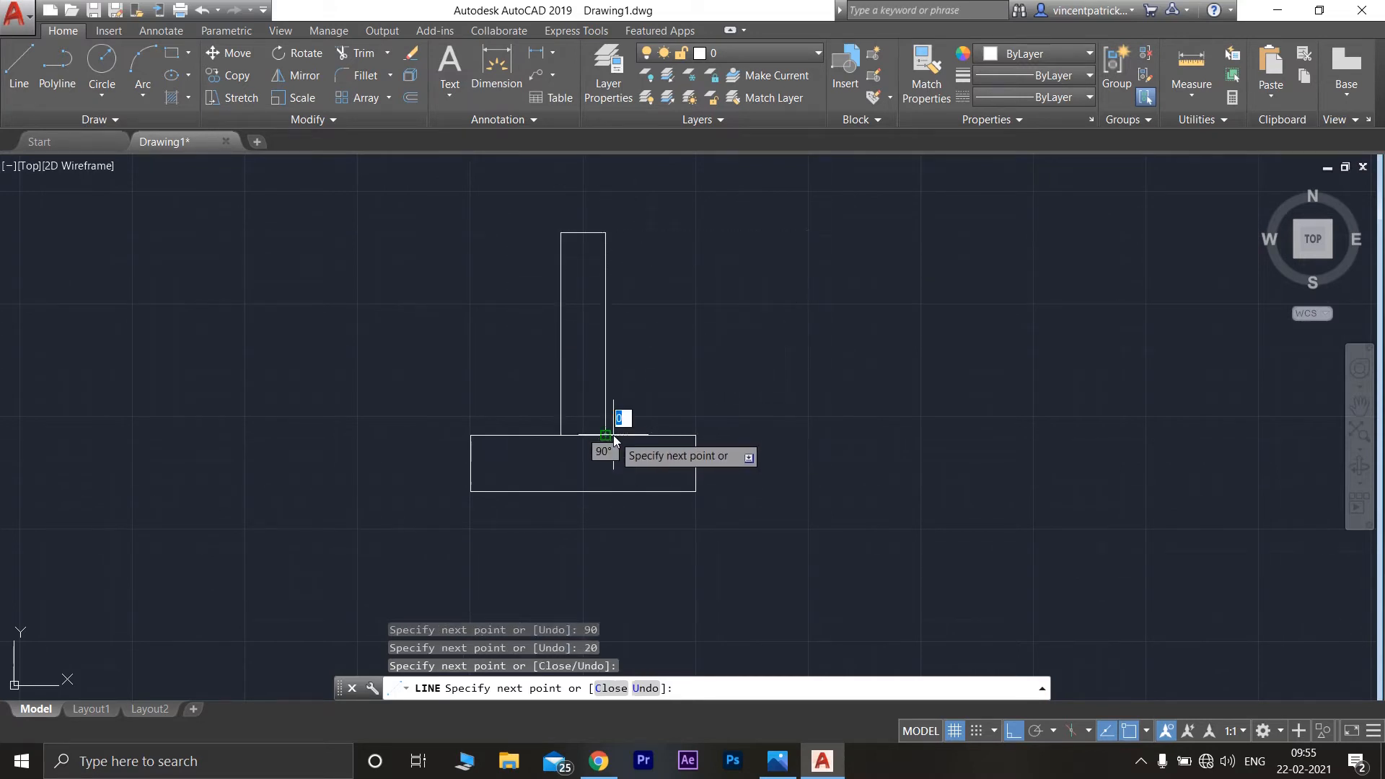
Step: Dimension the front view's base: its height beside the left edge and its full width below the bottom edge
{"action": "key", "text": "Escape"}
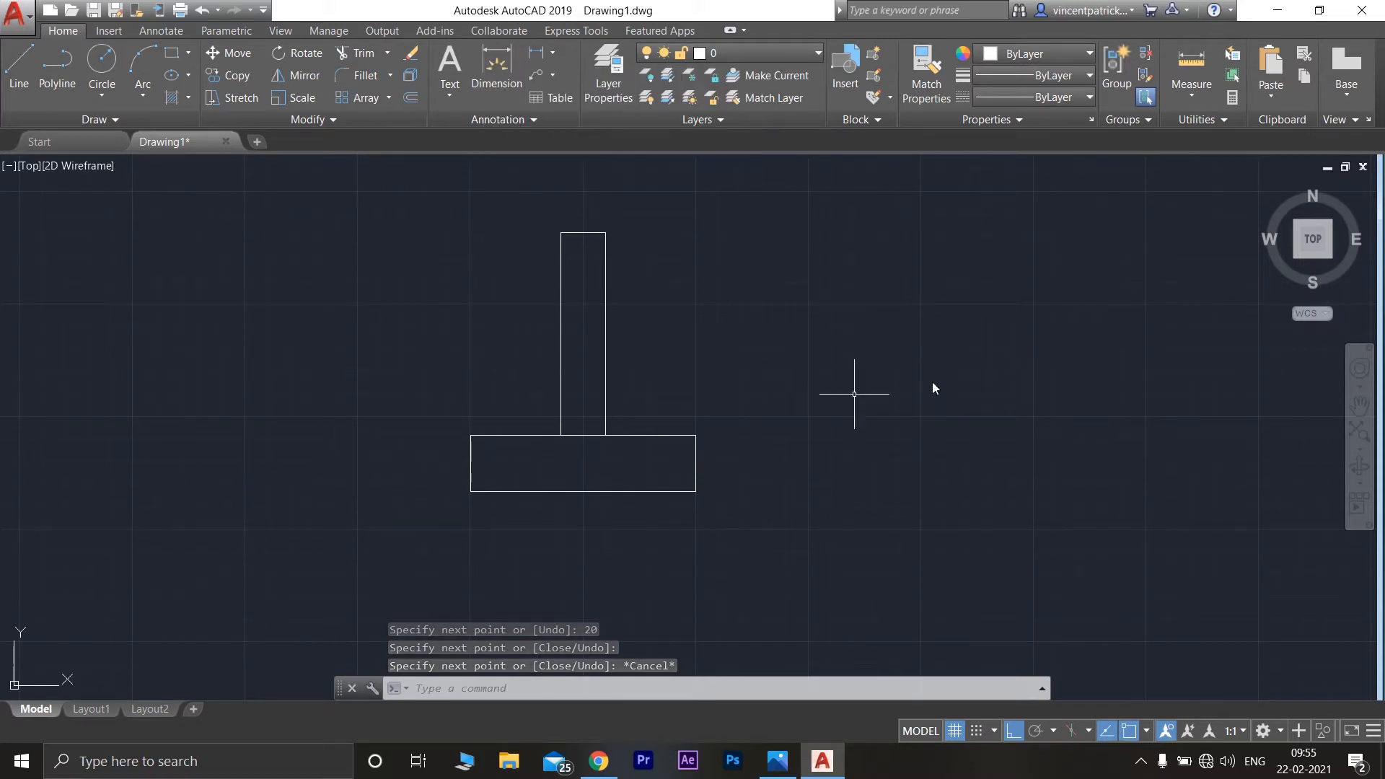
{"action": "left_click", "coordinate": [490, 61]}
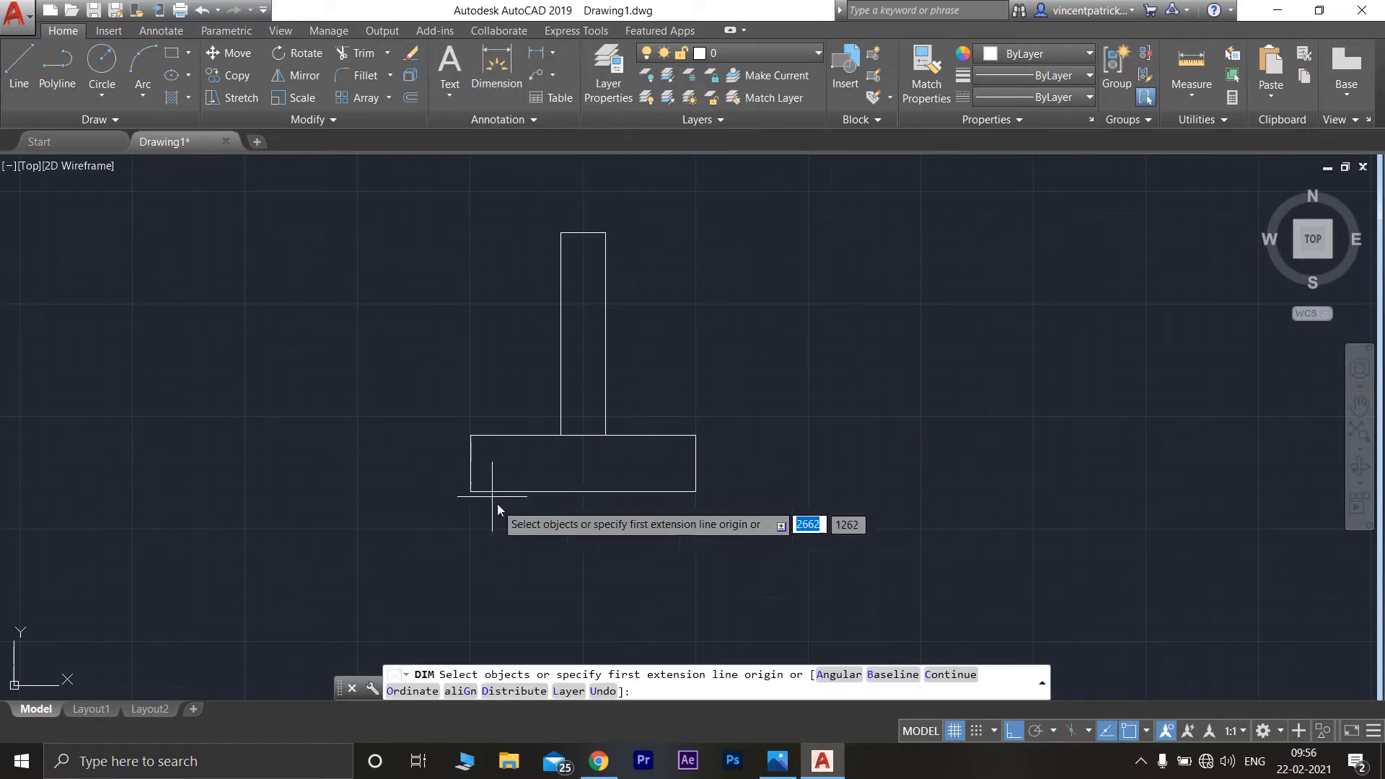
{"action": "key", "text": "Return"}
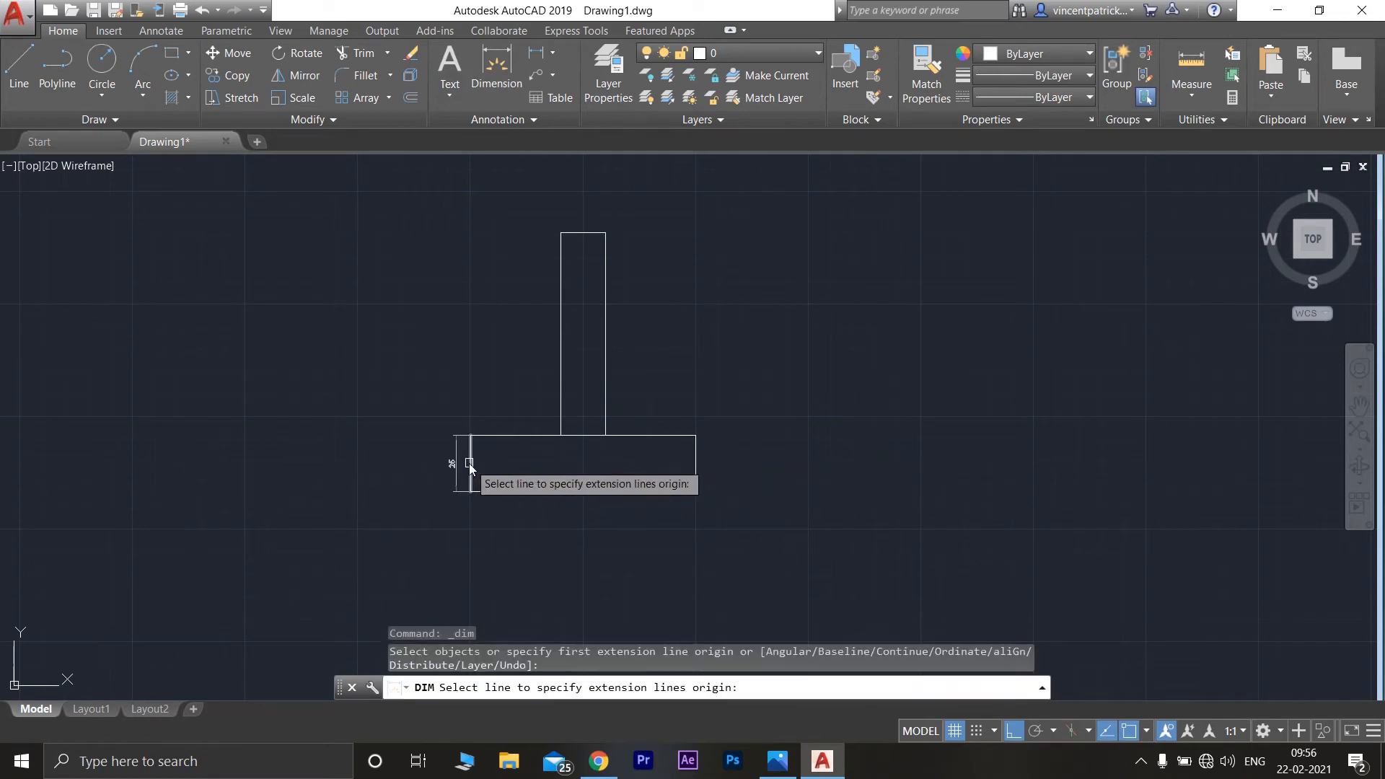
{"action": "left_click", "coordinate": [469, 463]}
{"action": "left_click", "coordinate": [439, 461]}
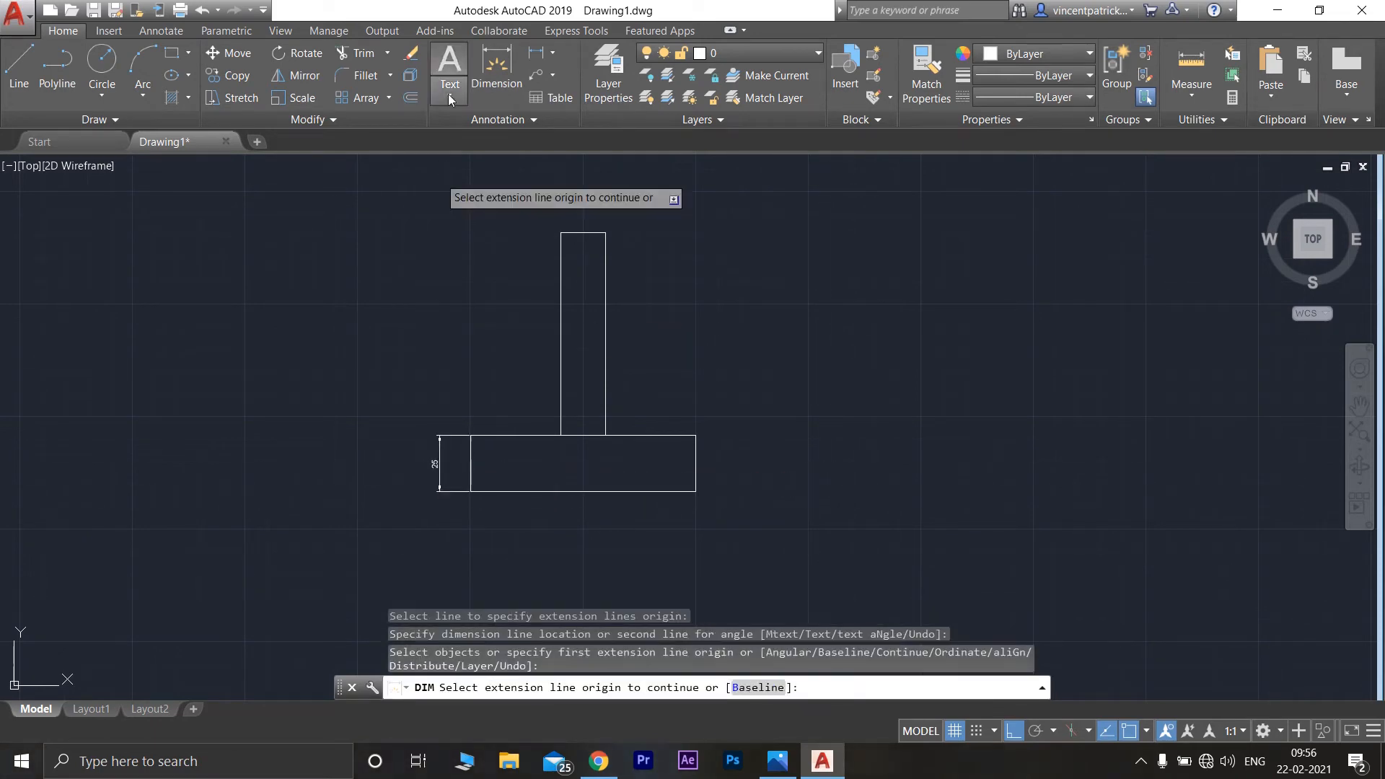
{"action": "left_click", "coordinate": [517, 63]}
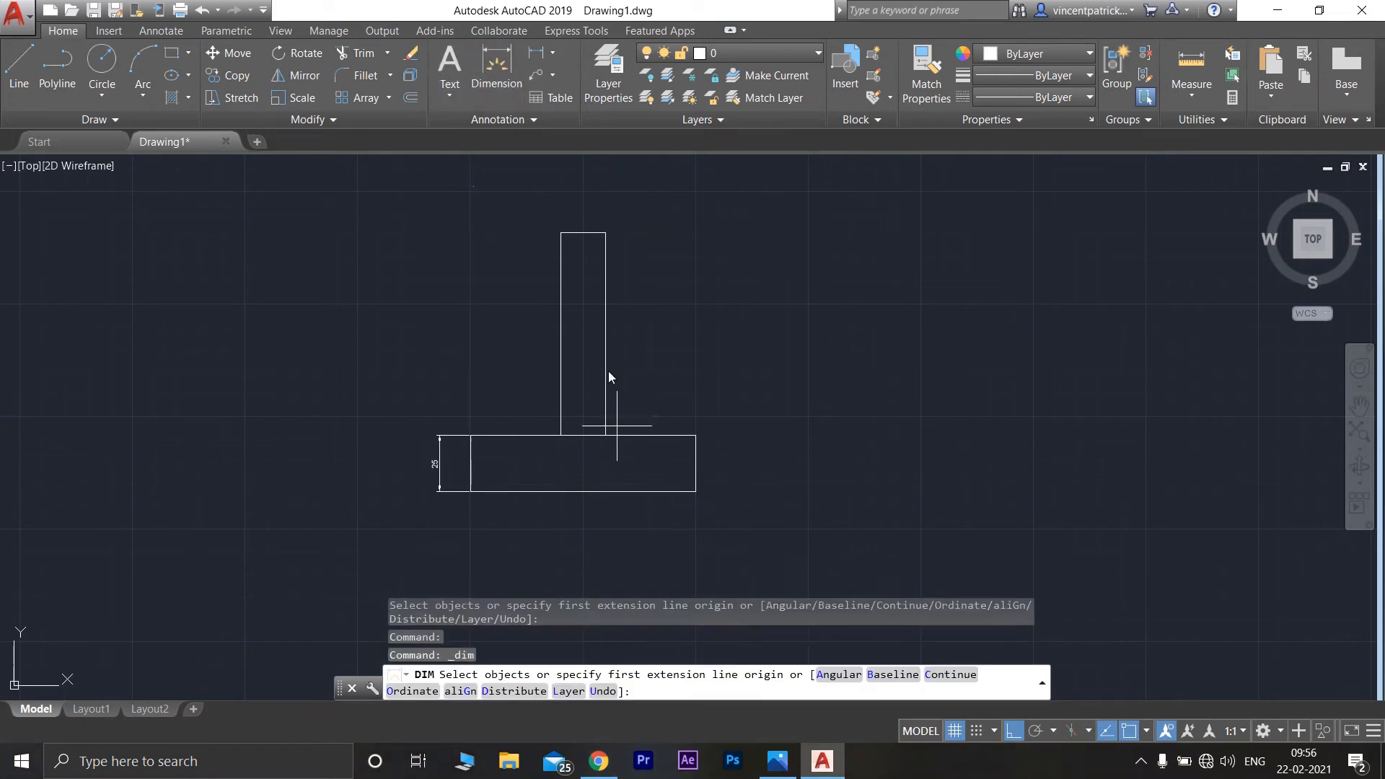
{"action": "left_click", "coordinate": [584, 493]}
{"action": "left_click", "coordinate": [583, 518]}
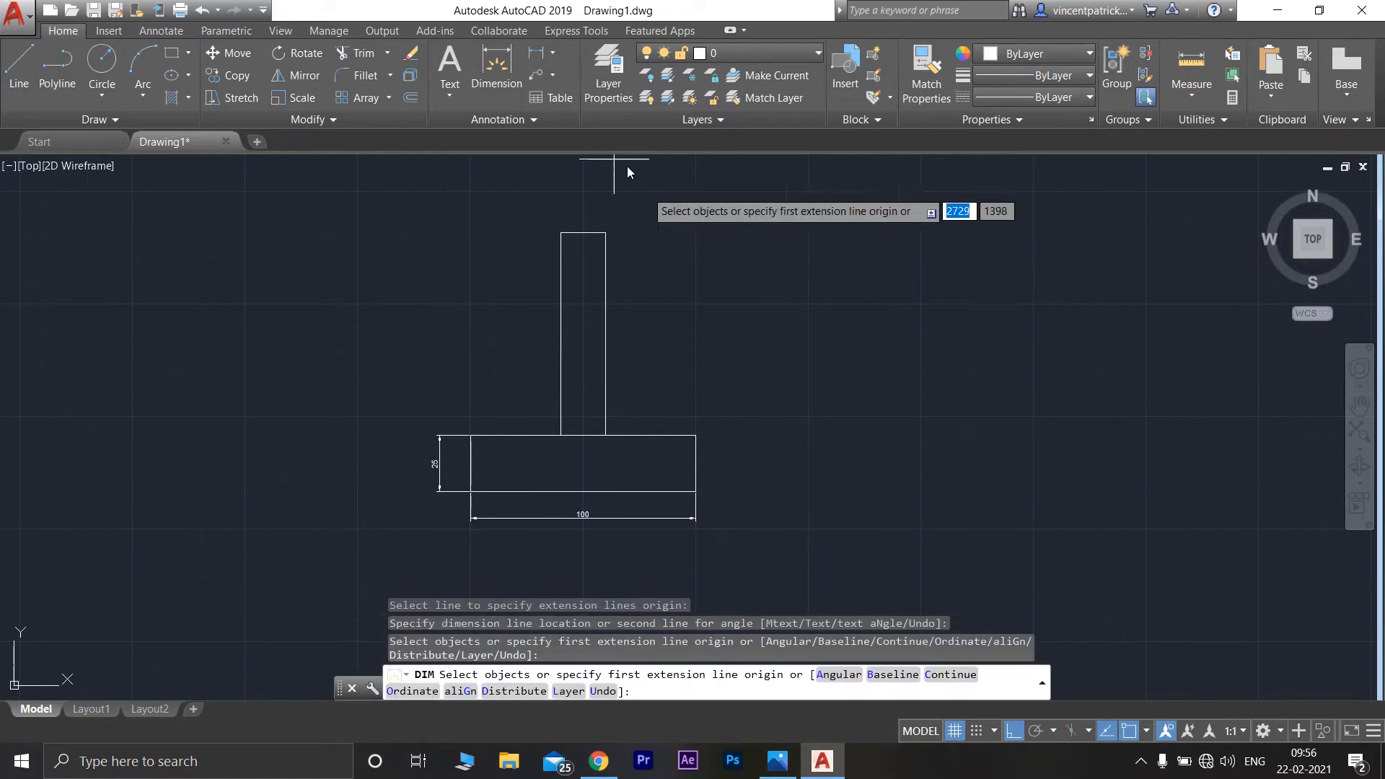
Step: Dimension the segment of the base's top edge left of the upright, placing the dimension above it
{"action": "left_click", "coordinate": [500, 53]}
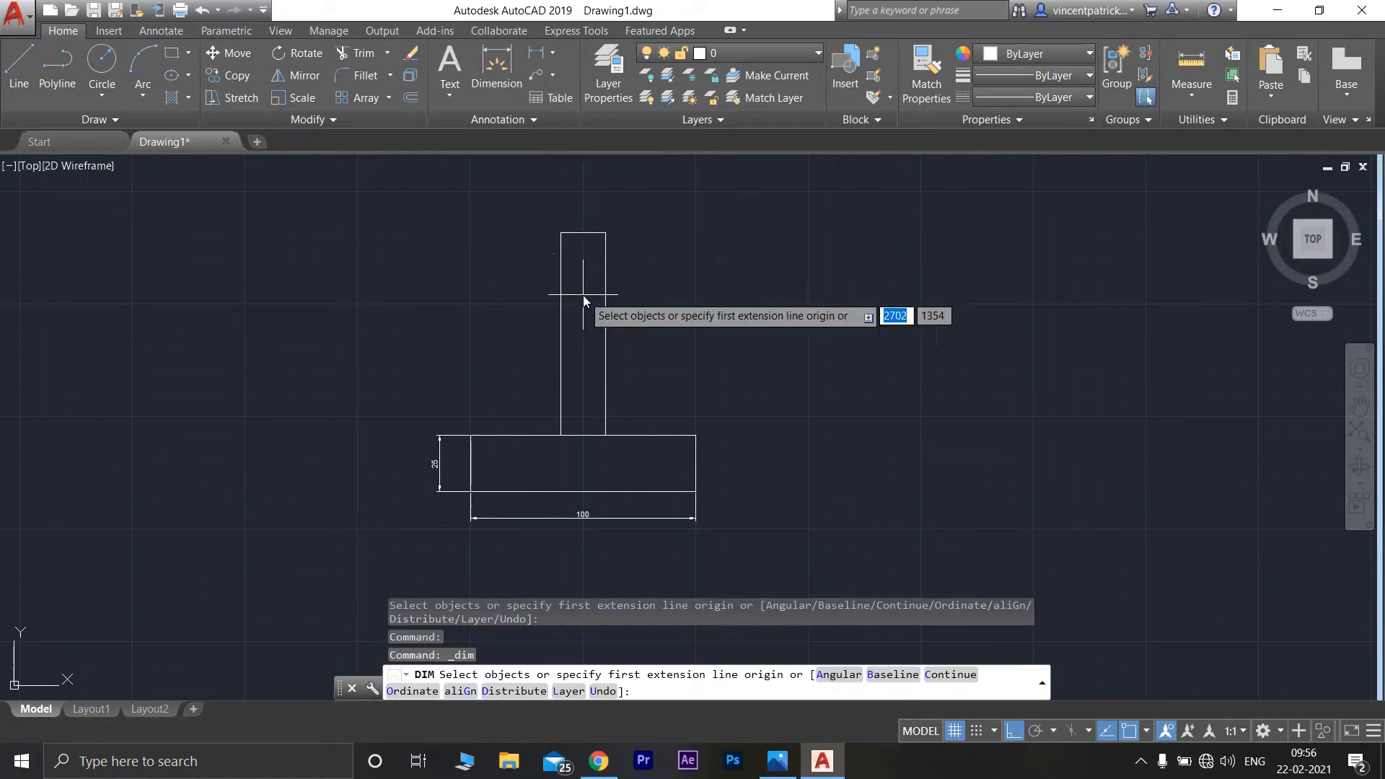
{"action": "left_click", "coordinate": [510, 435]}
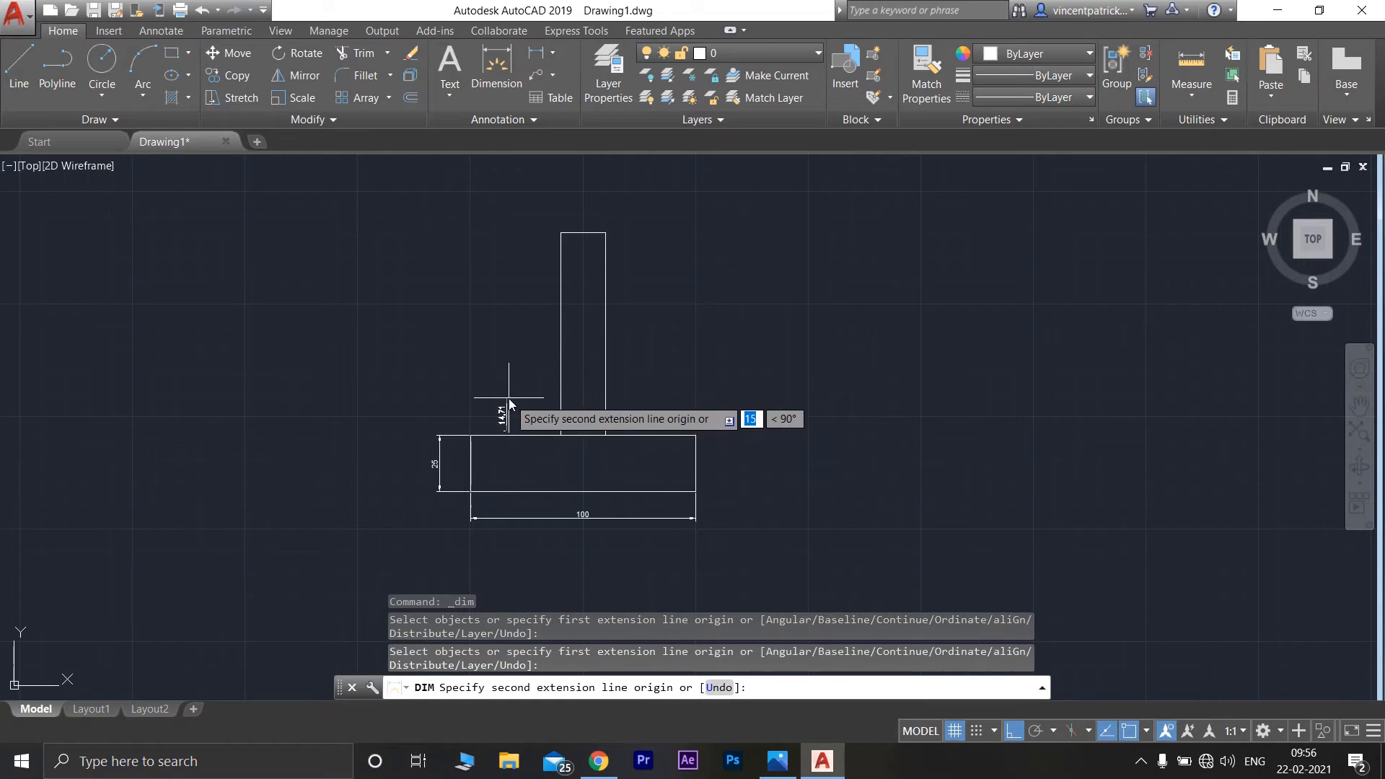
{"action": "key", "text": "Escape"}
{"action": "left_click", "coordinate": [500, 67]}
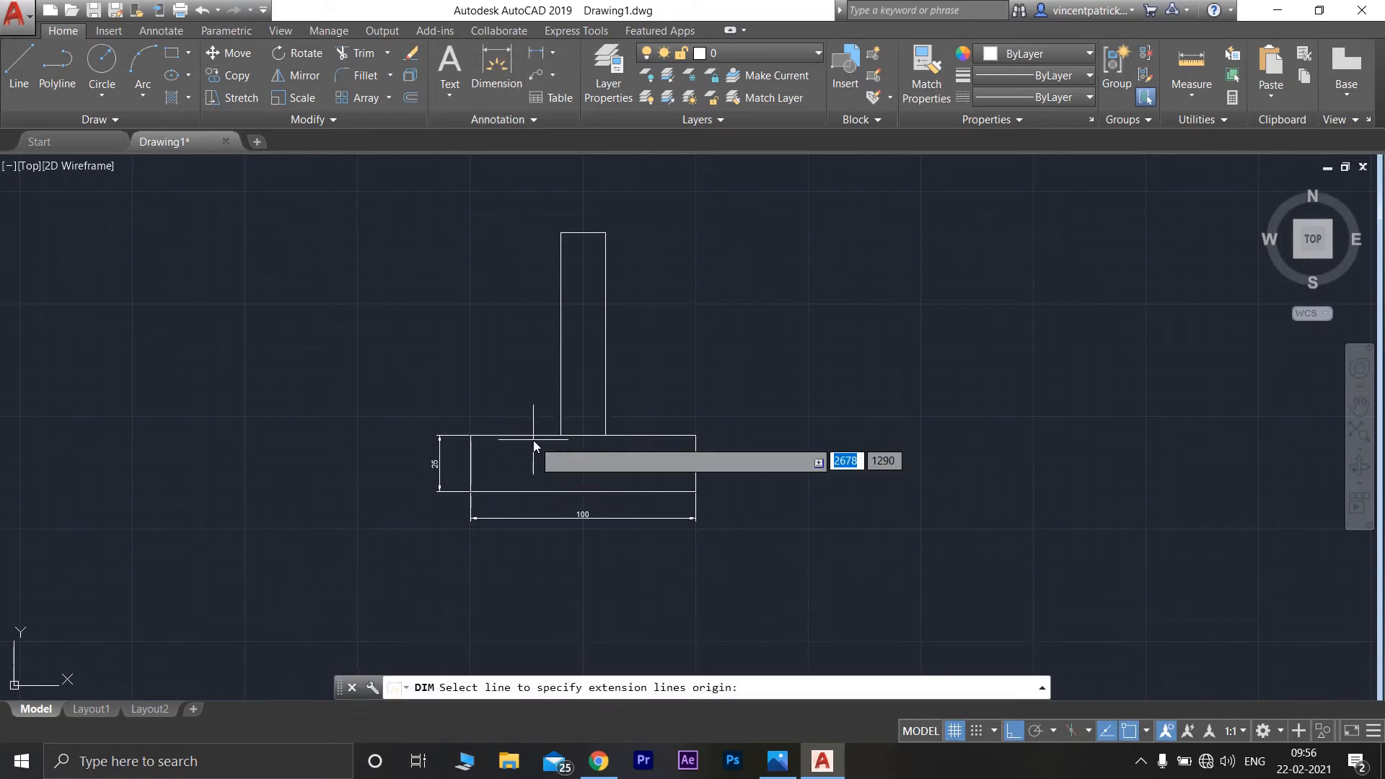
{"action": "left_click", "coordinate": [514, 435]}
{"action": "left_click", "coordinate": [513, 404]}
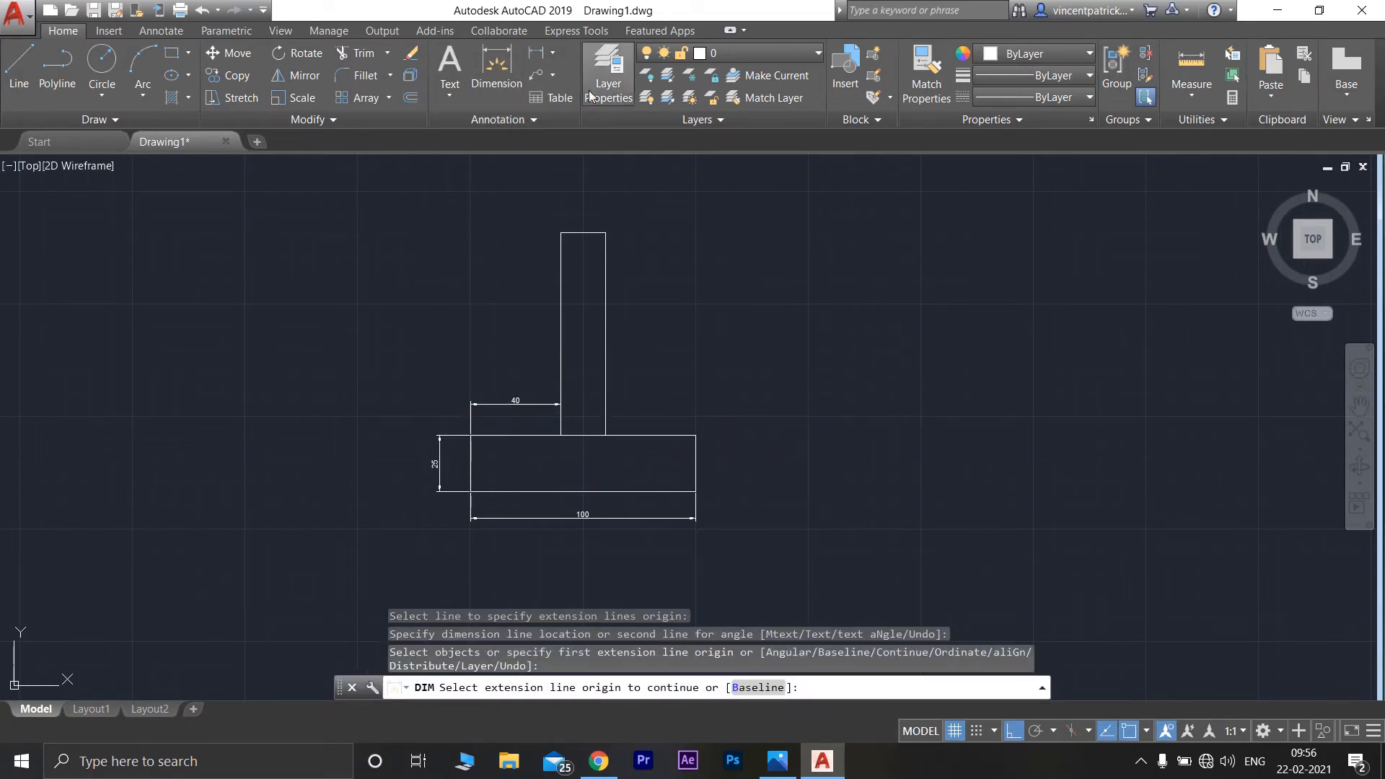
{"action": "key", "text": "Escape"}
Step: Dimension the upright's width above its top edge and its height beside its right edge
{"action": "left_click", "coordinate": [507, 70]}
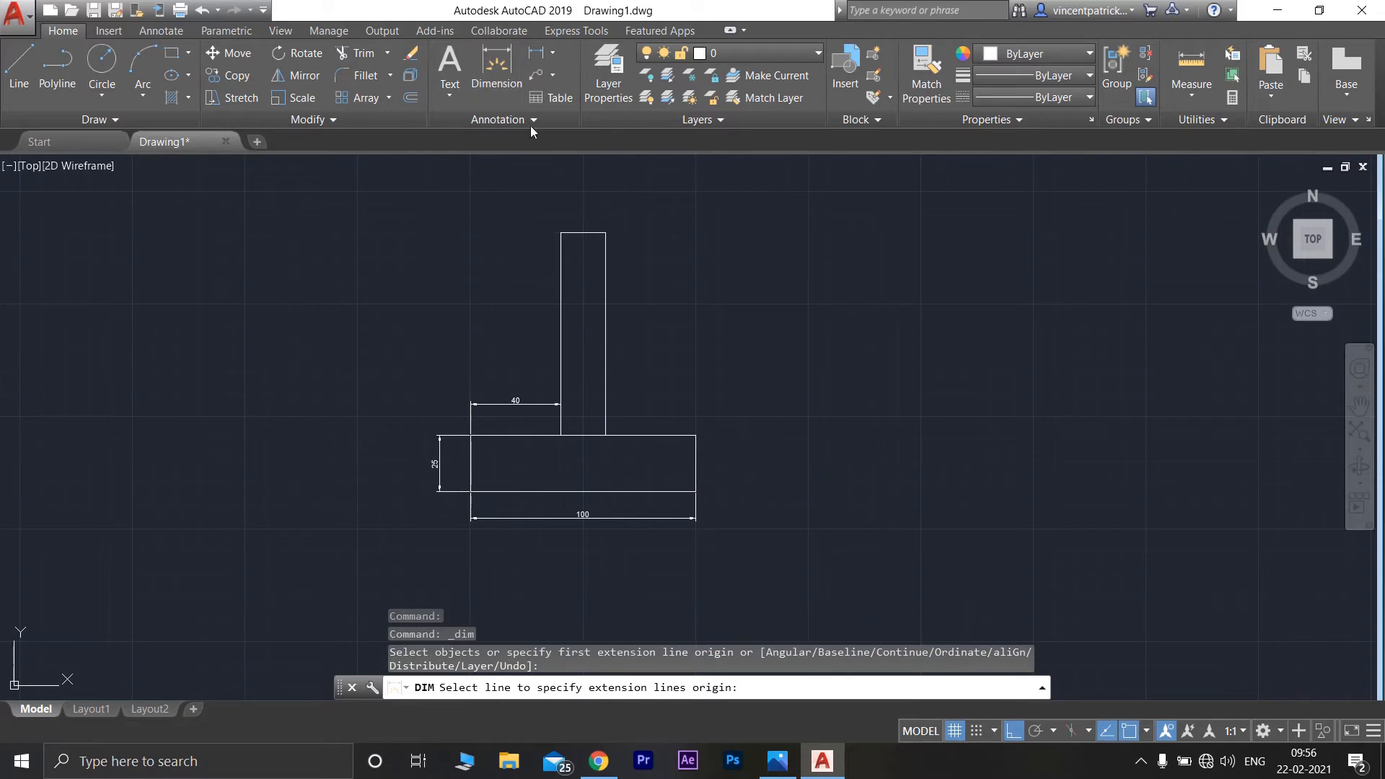
{"action": "left_click", "coordinate": [587, 233]}
{"action": "left_click", "coordinate": [582, 217]}
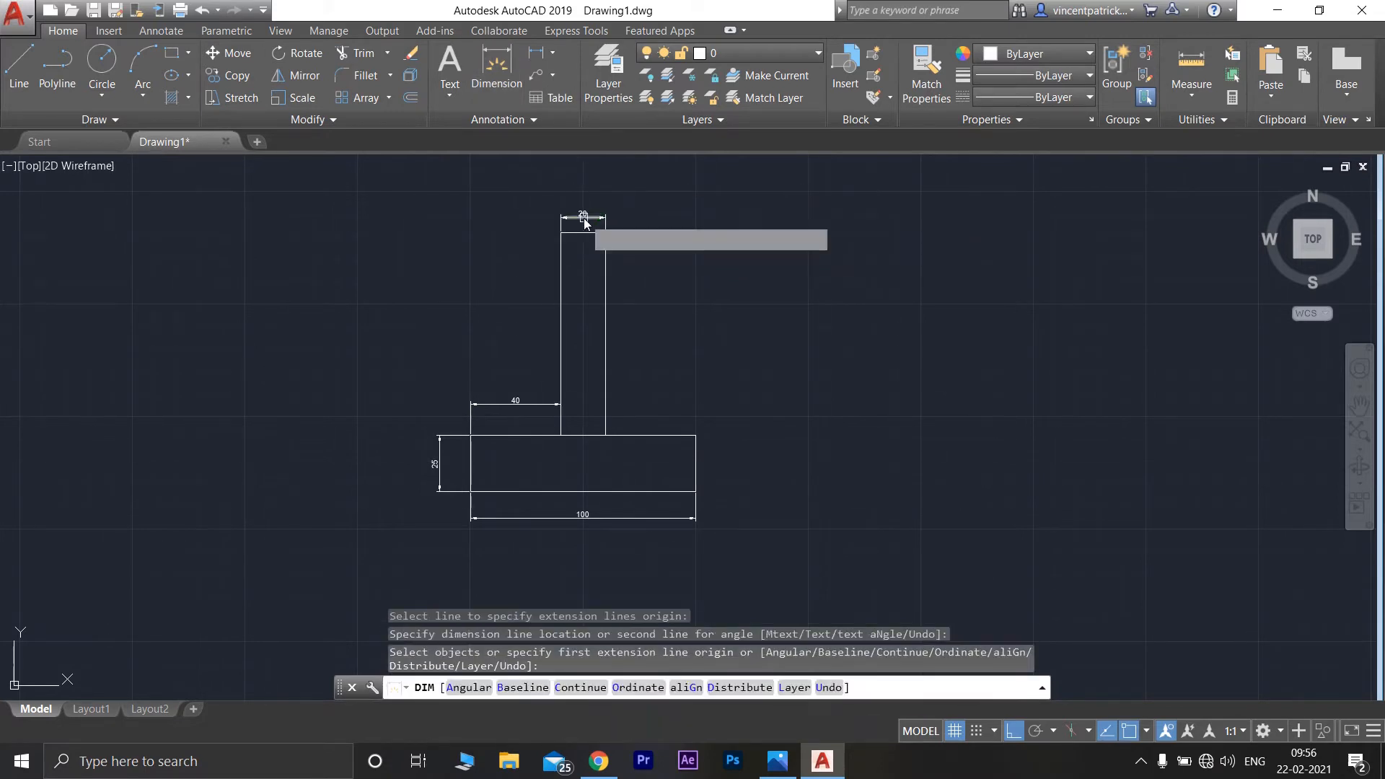
{"action": "key", "text": "Escape"}
{"action": "left_click", "coordinate": [497, 68]}
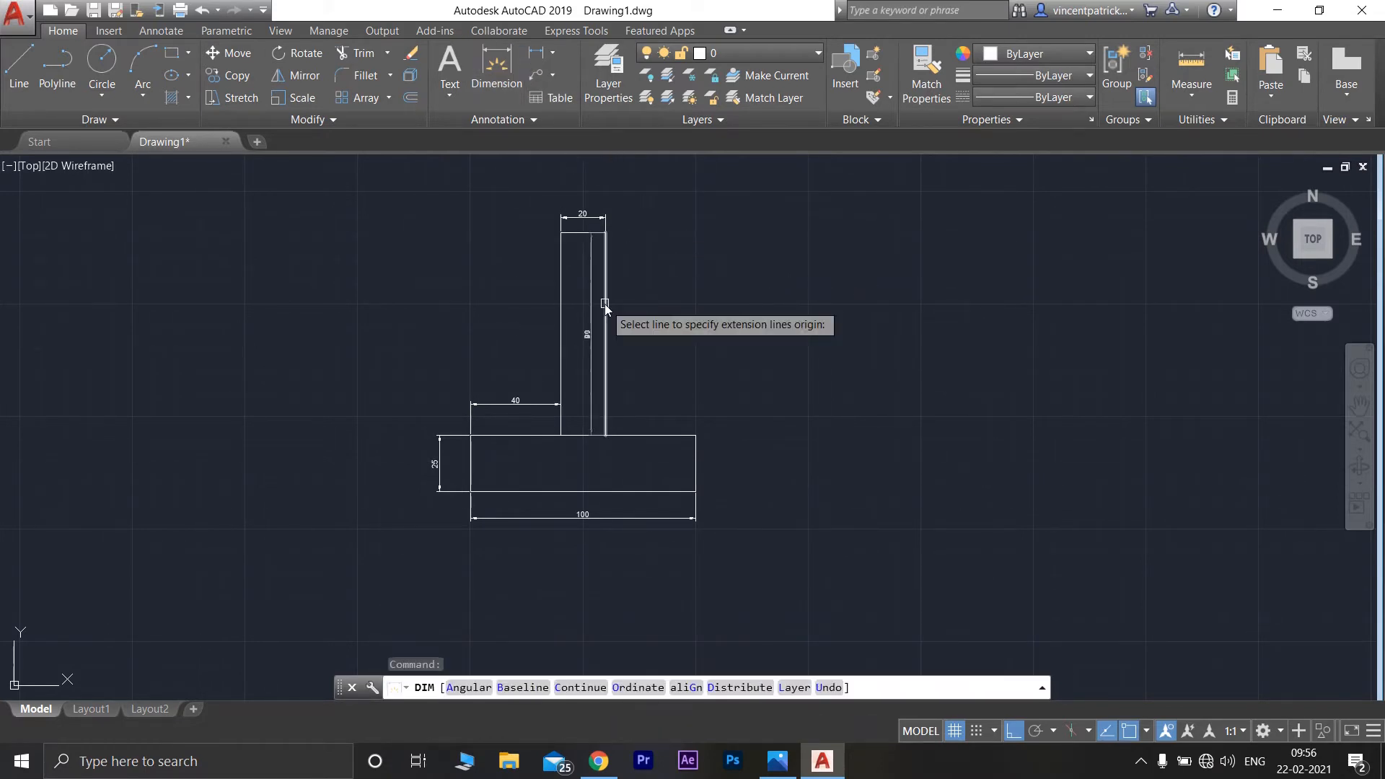
{"action": "left_click", "coordinate": [604, 304]}
{"action": "left_click", "coordinate": [631, 308]}
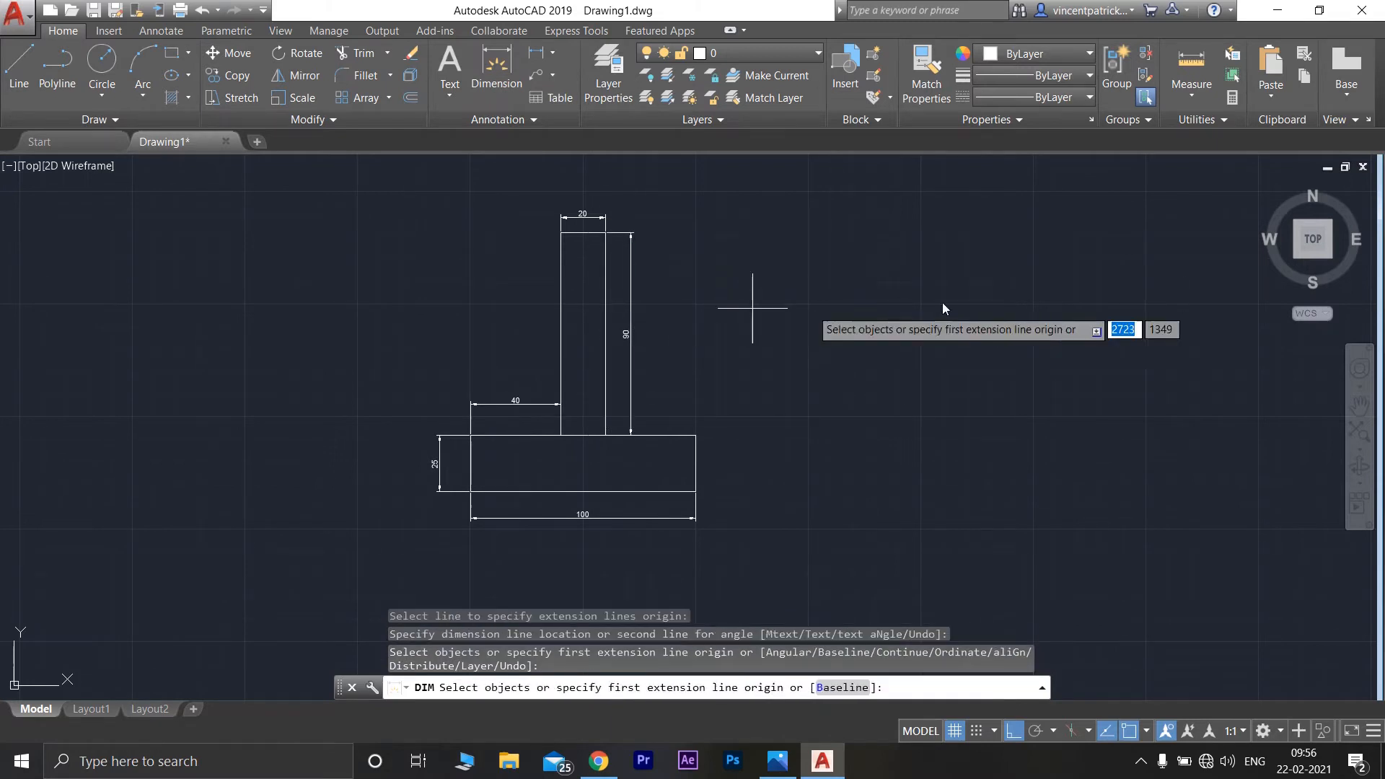
{"action": "key", "text": "Return"}
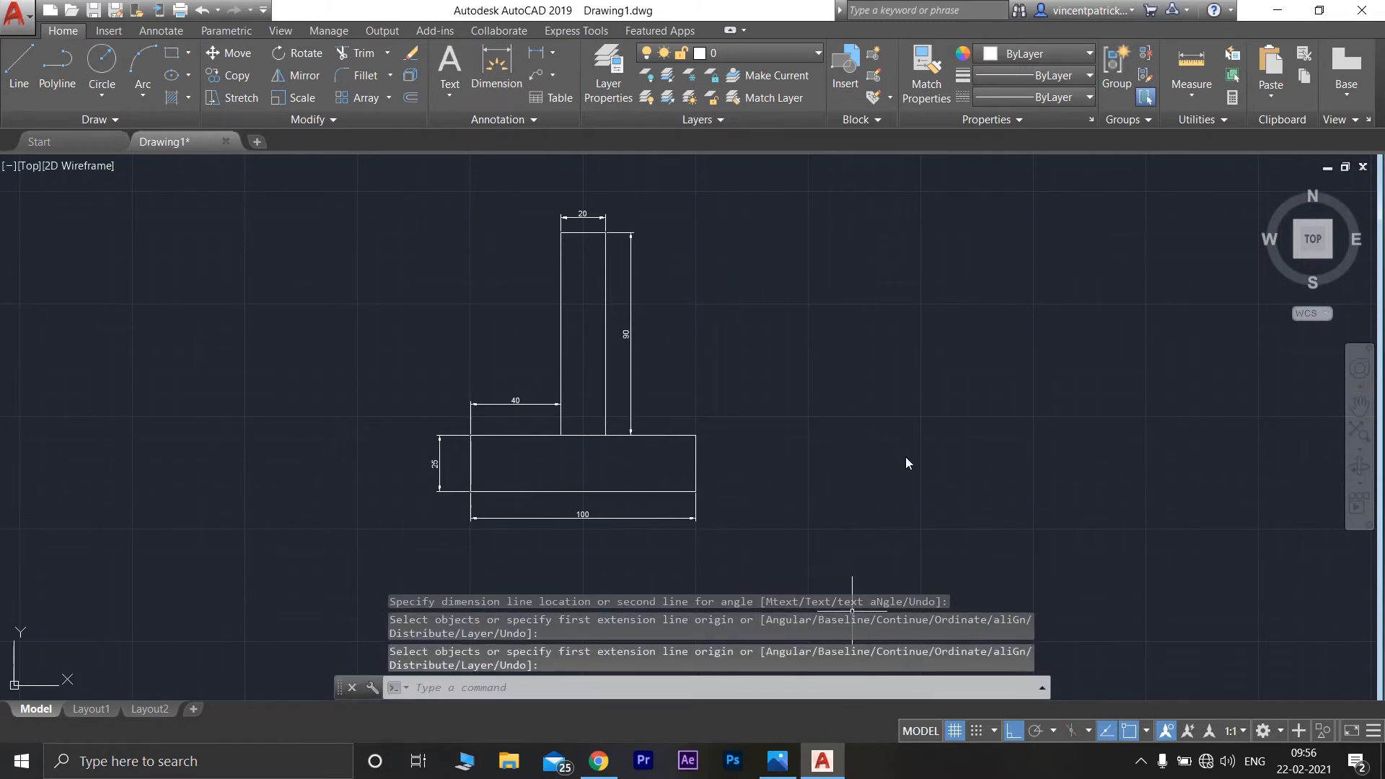
Step: Check the reference photo and start the side view in AutoCAD with a 25 mm vertical line right of the front view
{"action": "left_click", "coordinate": [778, 761]}
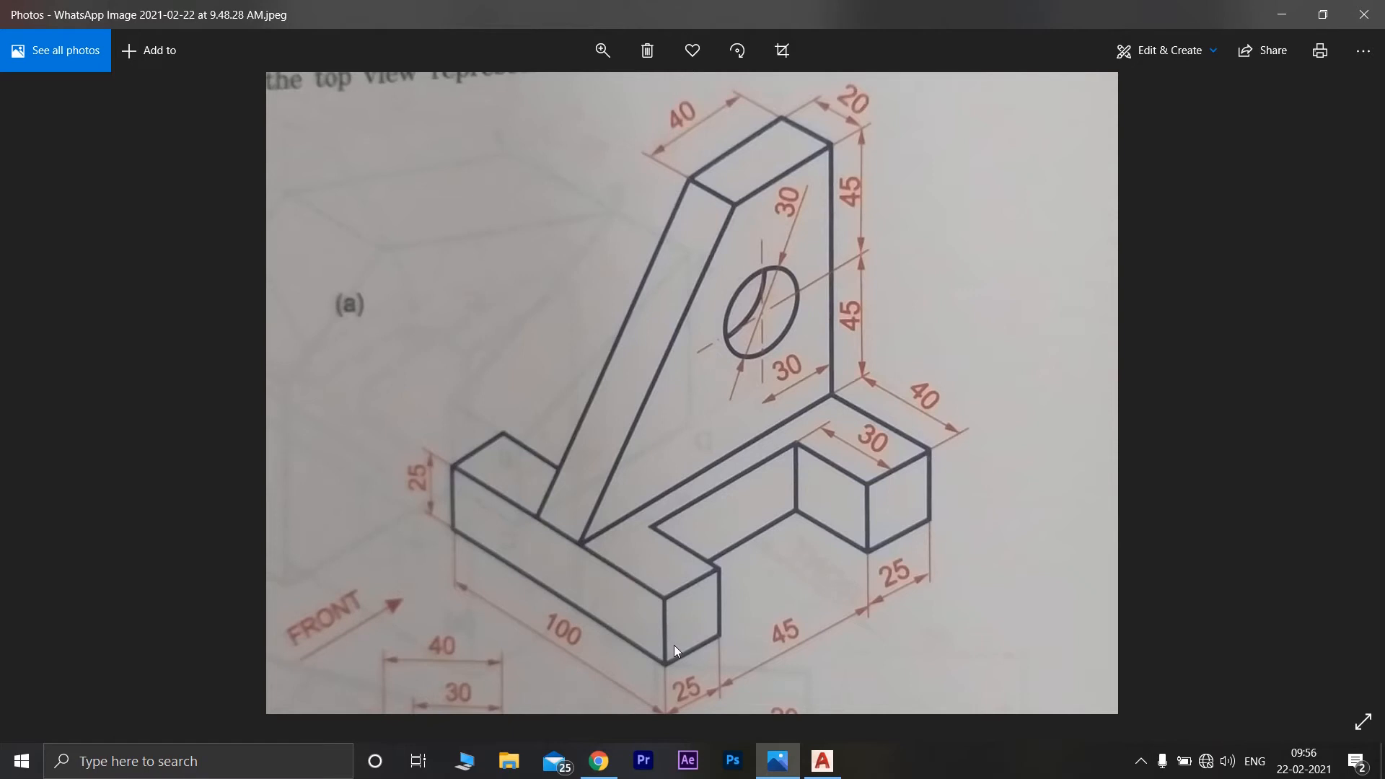
{"action": "left_click", "coordinate": [822, 763]}
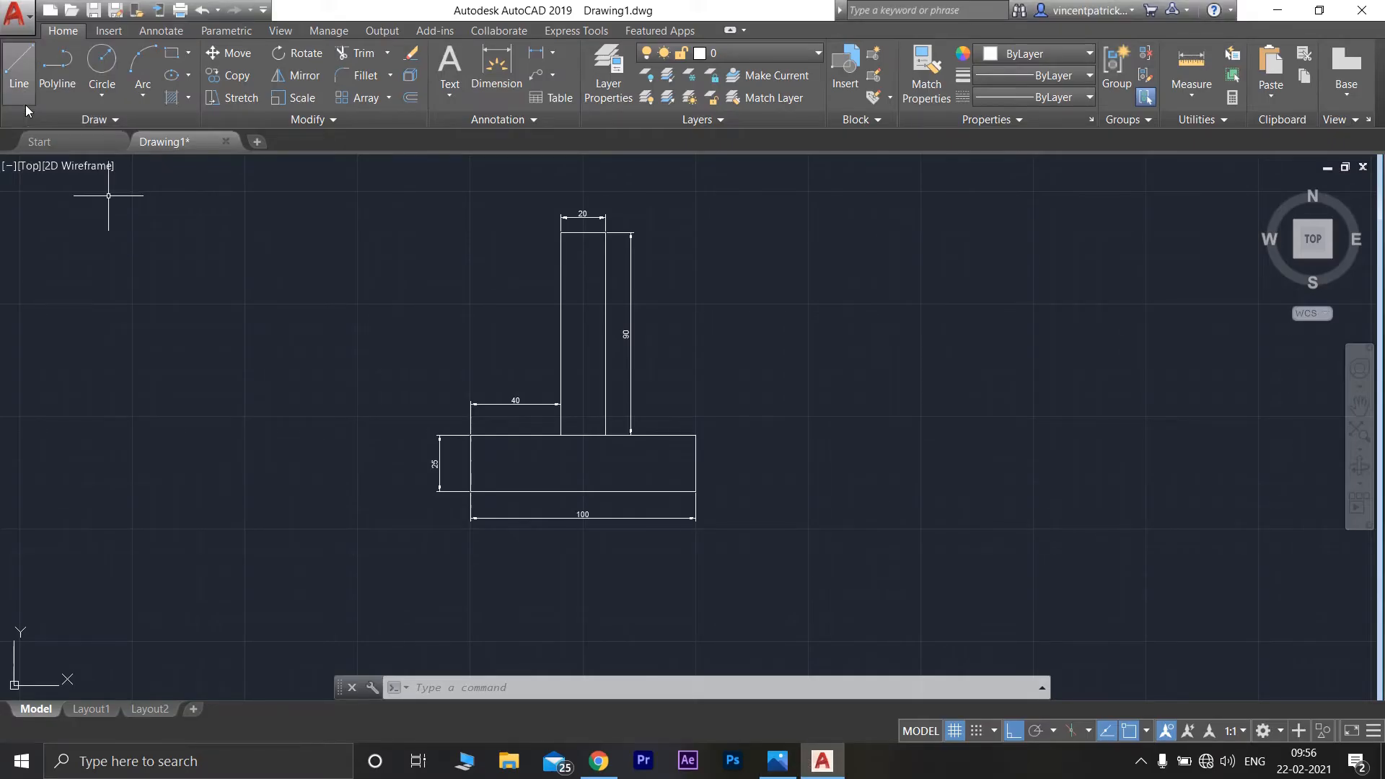
{"action": "left_click", "coordinate": [19, 72]}
{"action": "middle_click_drag", "start_coordinate": [843, 418], "coordinate": [575, 426]}
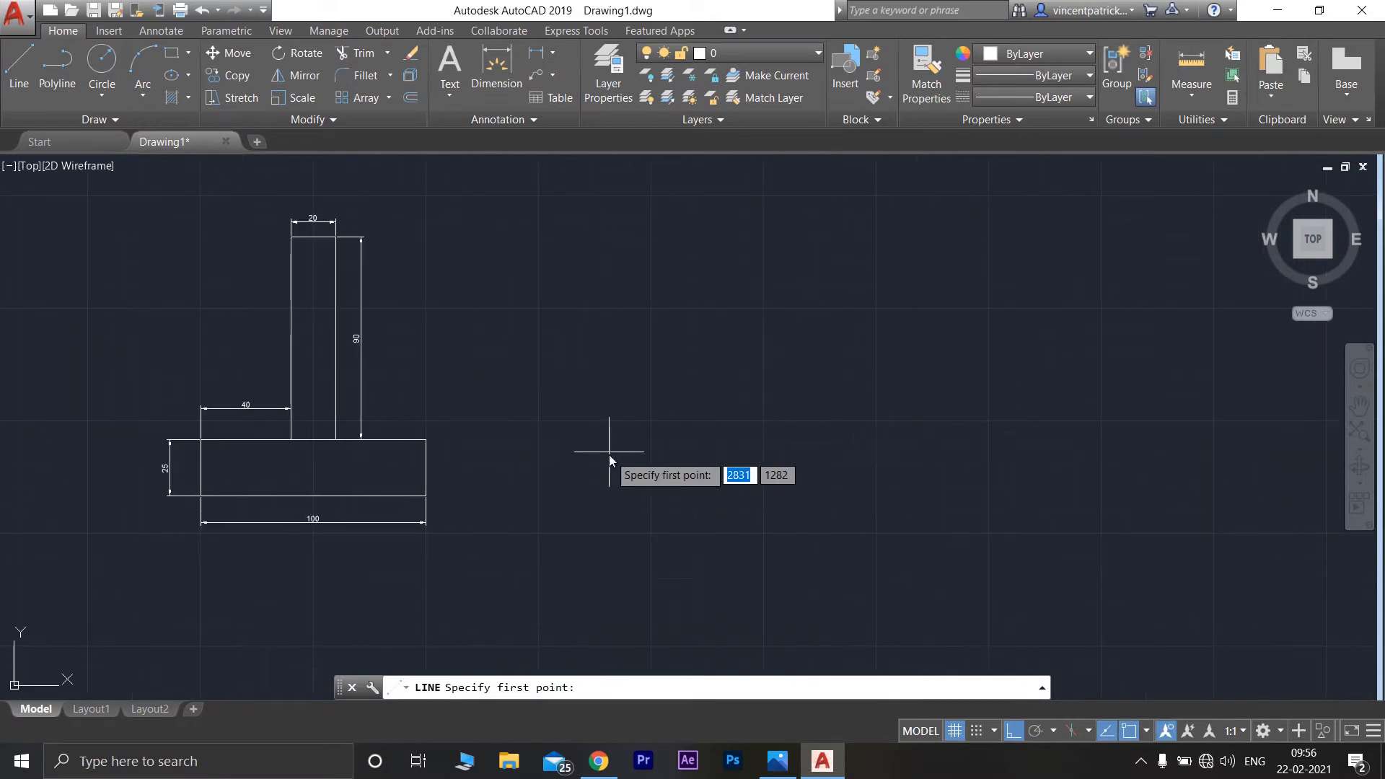
{"action": "left_click", "coordinate": [604, 447]}
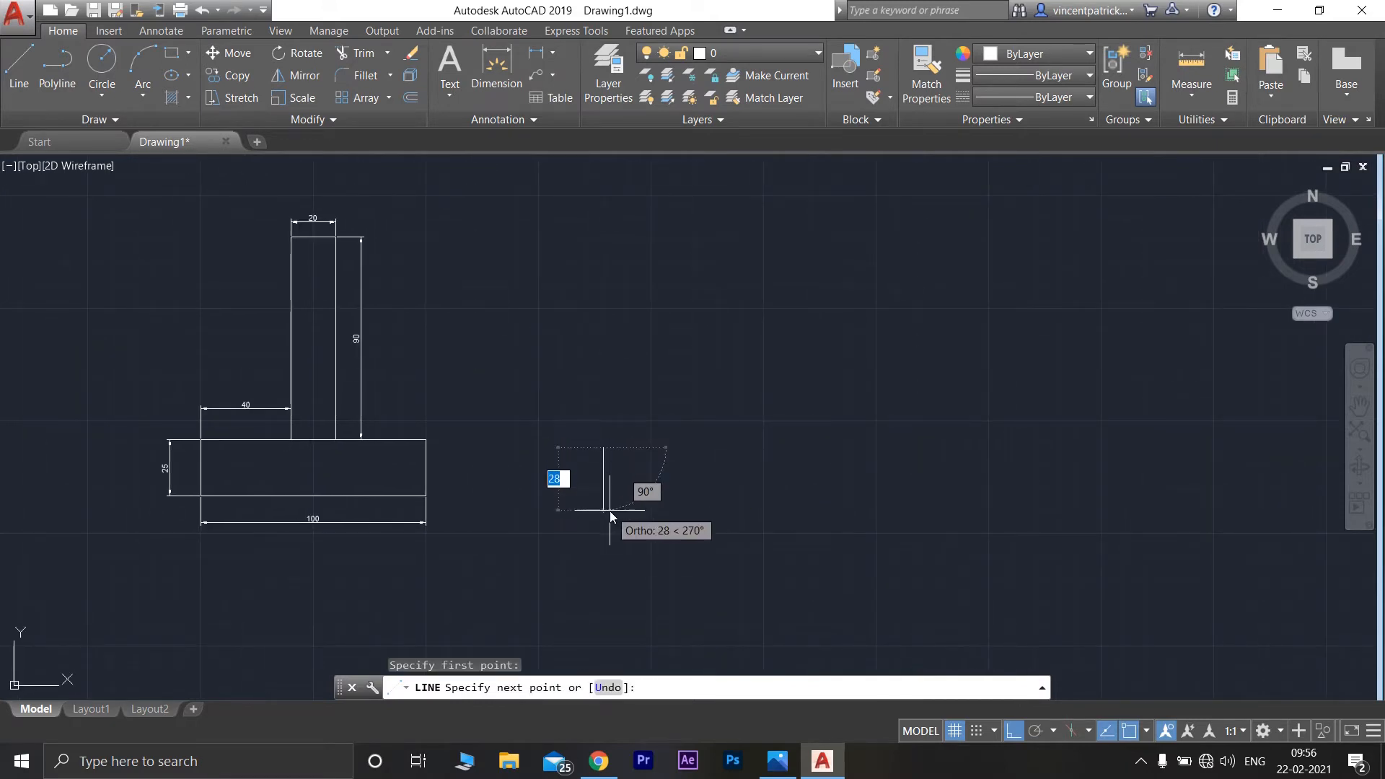
{"action": "type", "text": "25"}
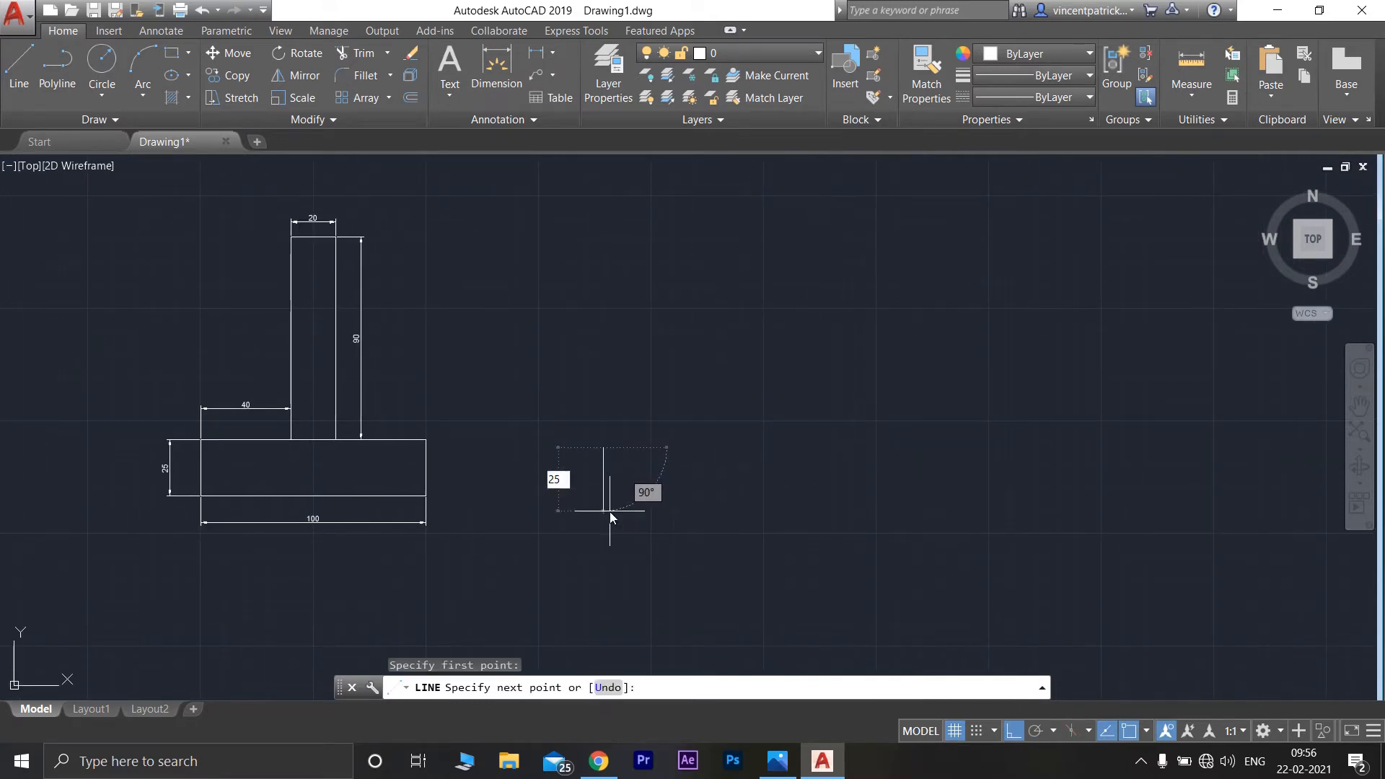
{"action": "key", "text": "Return"}
Step: Complete a 25 mm square from the vertical line by adding its bottom, right and top edges
{"action": "type", "text": "2"}
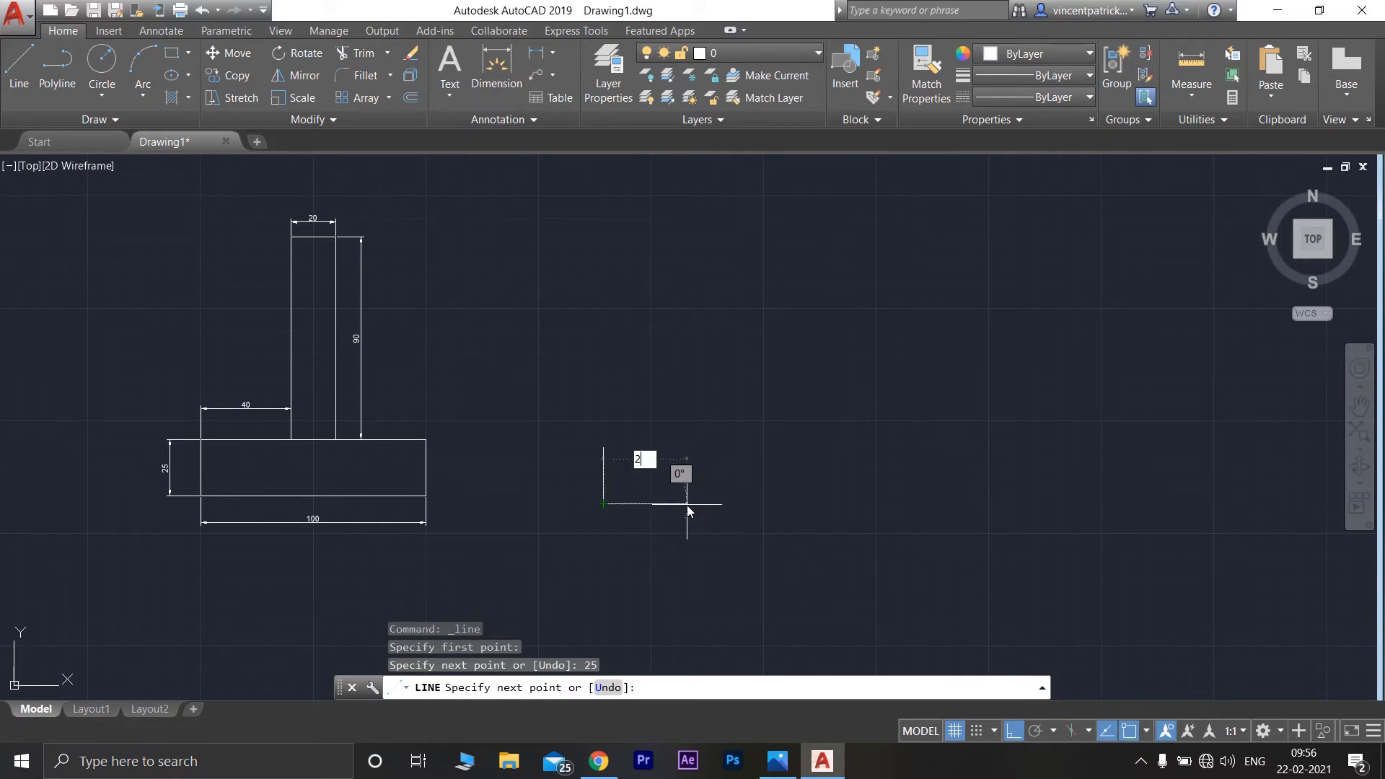
{"action": "type", "text": "5"}
{"action": "key", "text": "Return"}
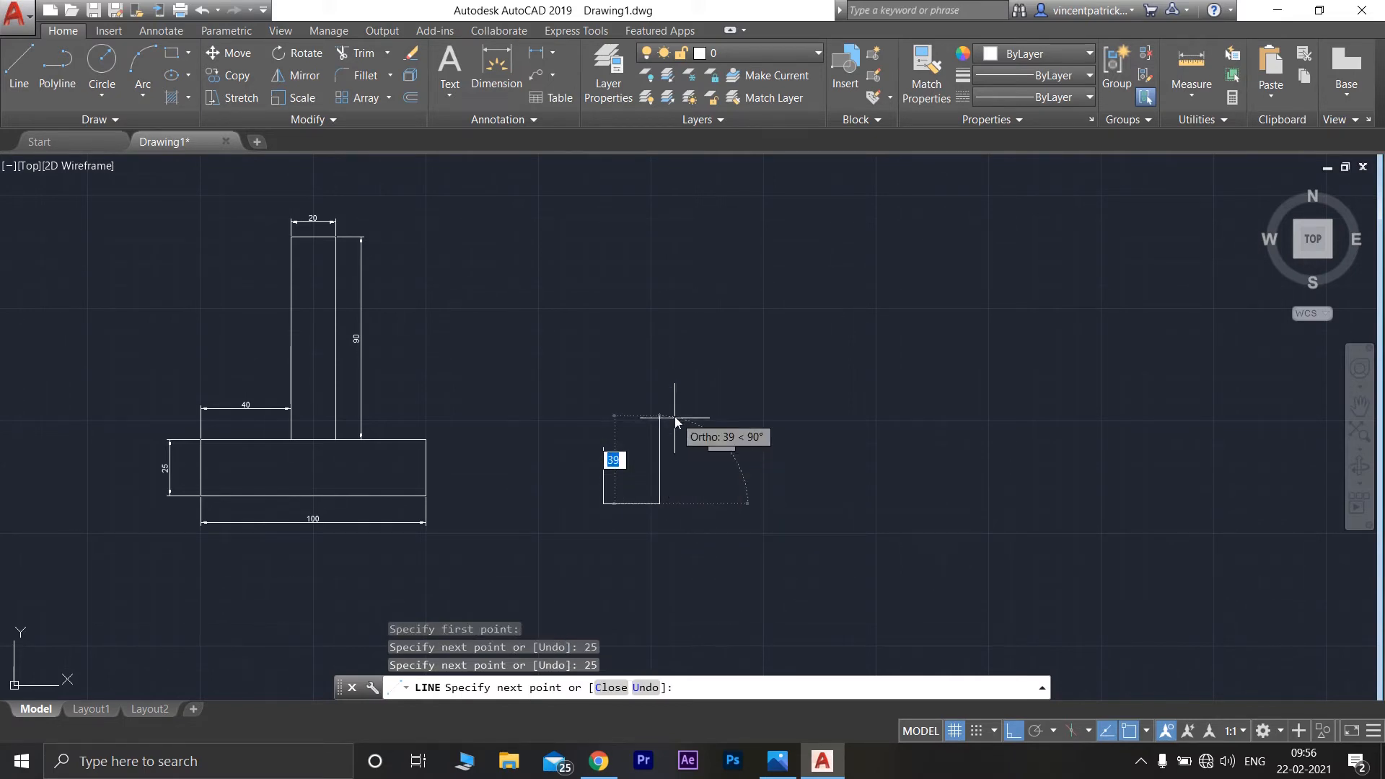
{"action": "type", "text": "25"}
{"action": "key", "text": "Return"}
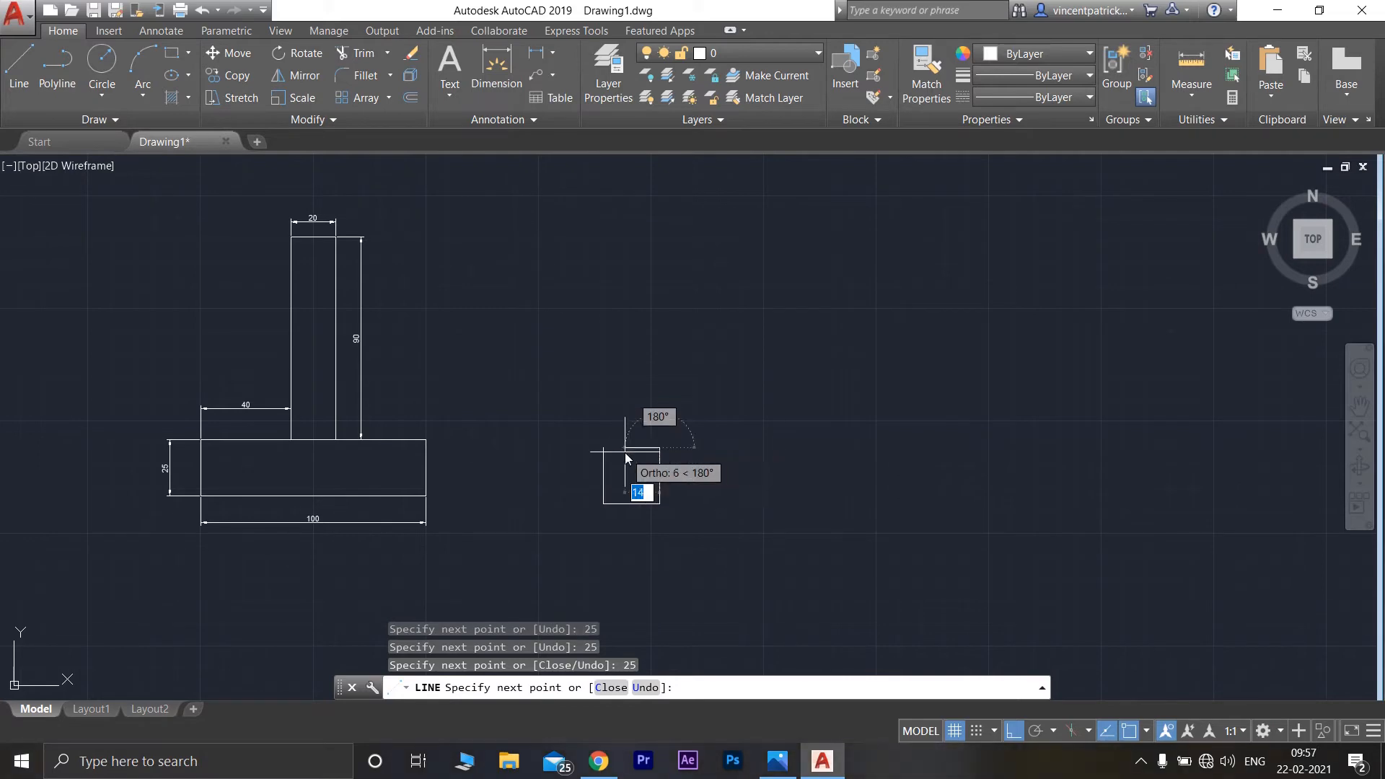
{"action": "left_click", "coordinate": [606, 450]}
{"action": "key", "text": "Return"}
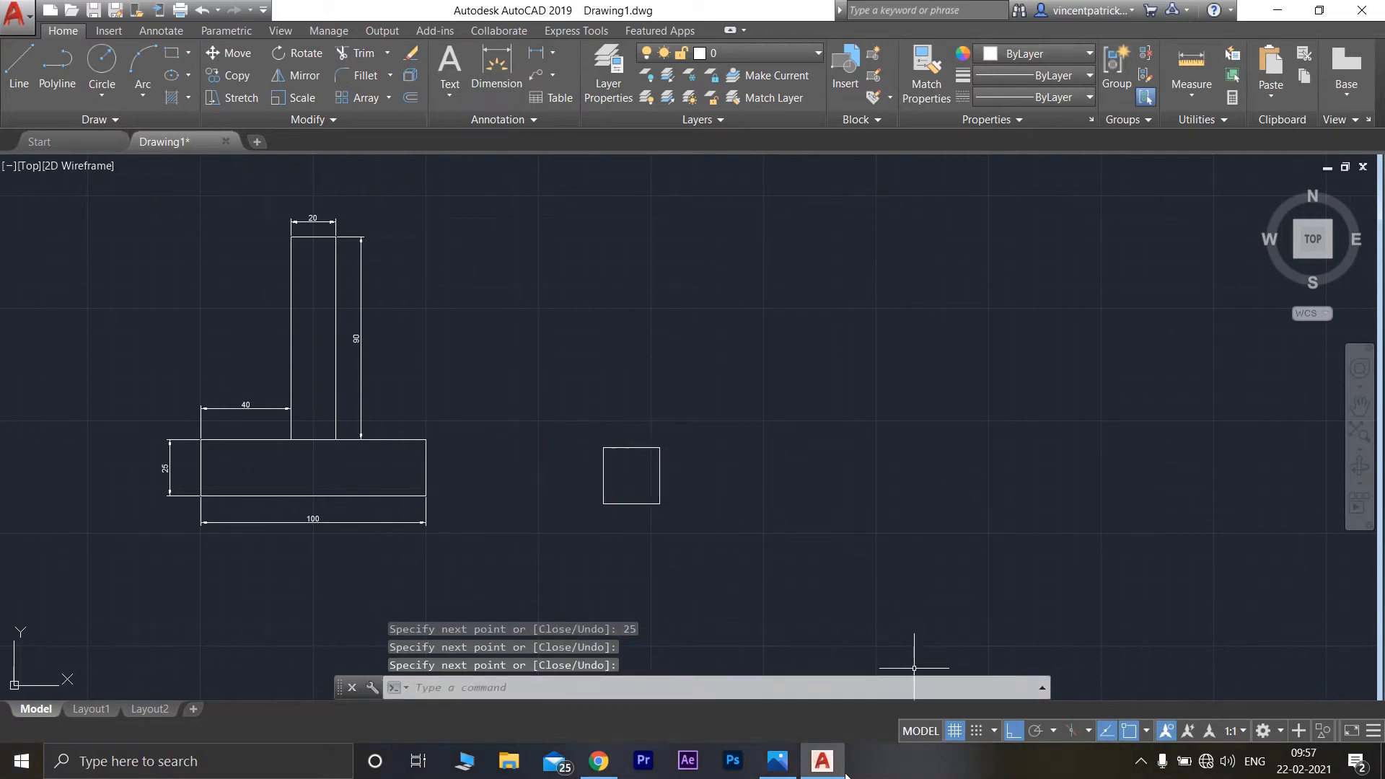
Step: Check the reference photo for the length of the base section next to the square, and return to AutoCAD
{"action": "left_click", "coordinate": [780, 769]}
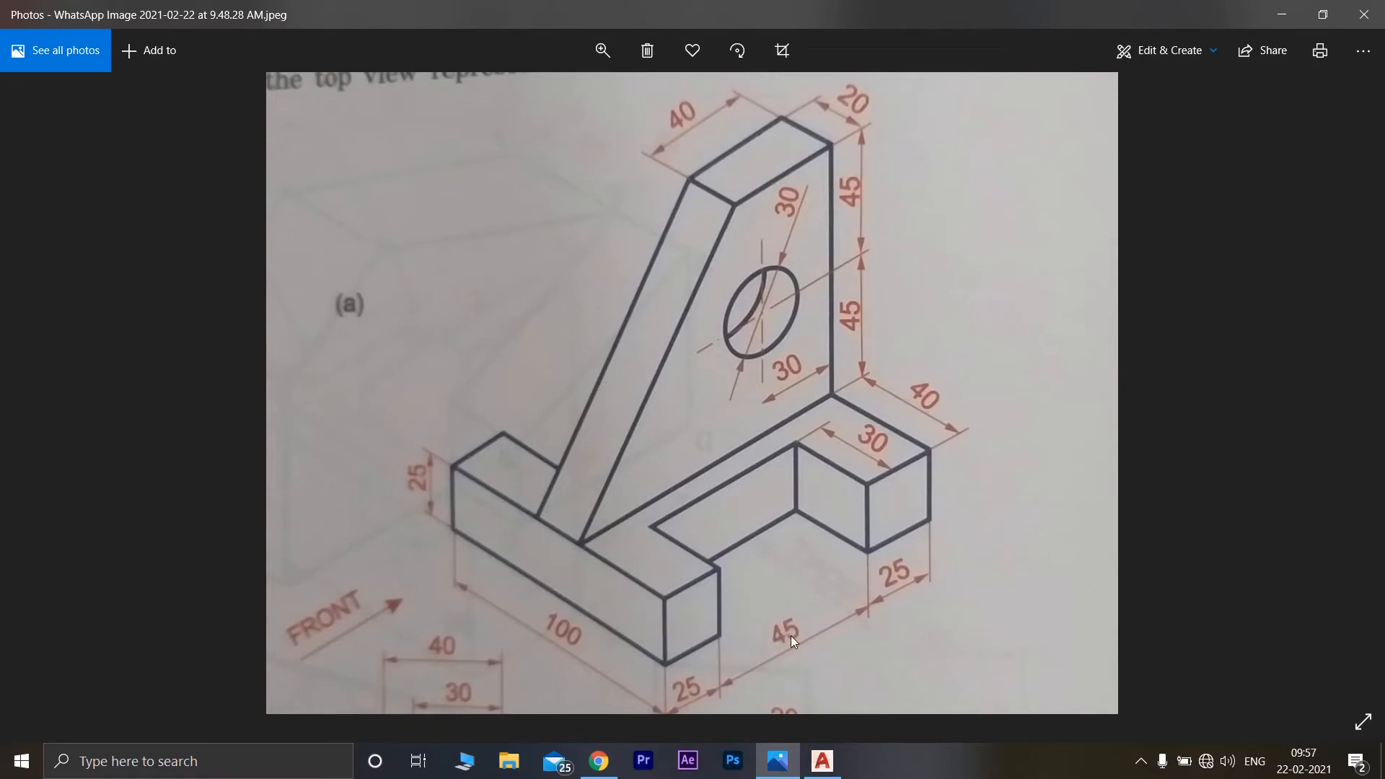
{"action": "left_click", "coordinate": [822, 761]}
{"action": "left_click", "coordinate": [18, 69]}
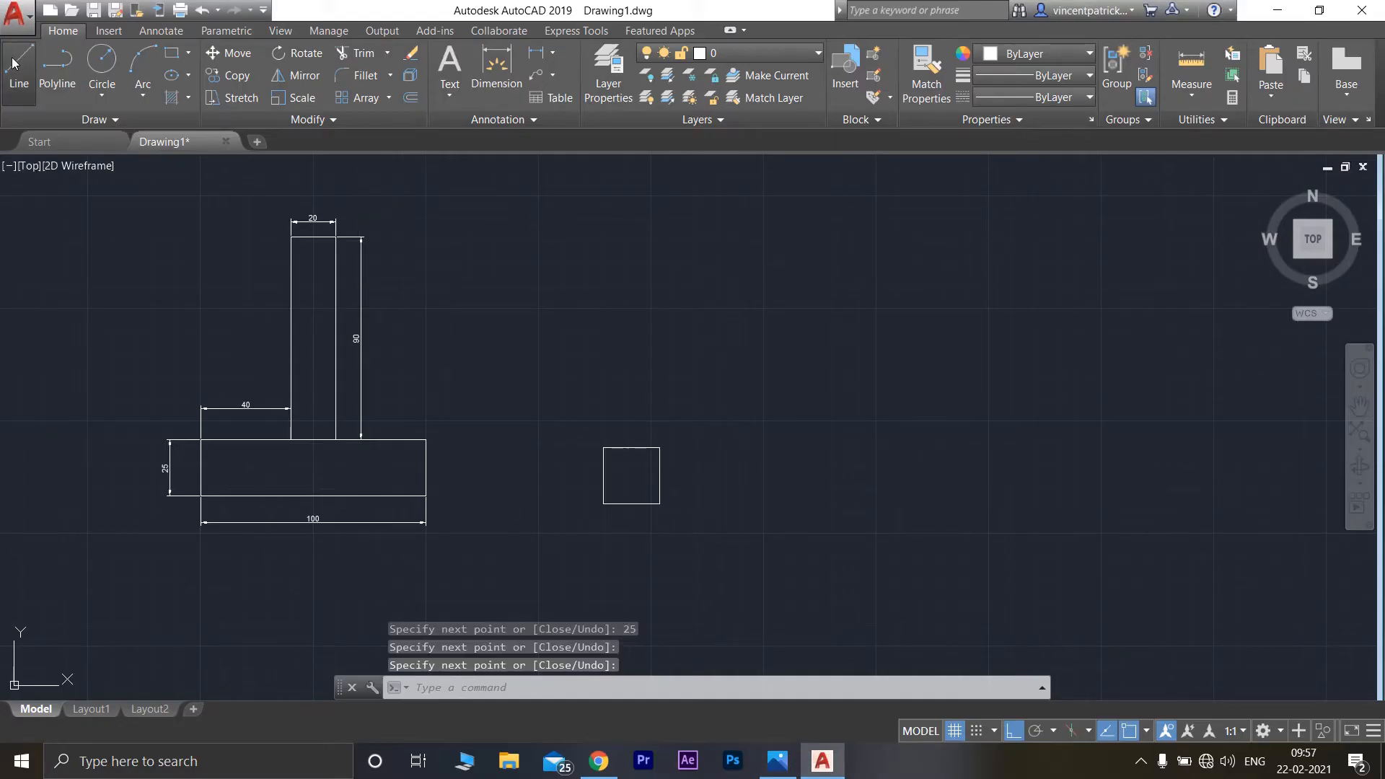
{"action": "left_click", "coordinate": [652, 509]}
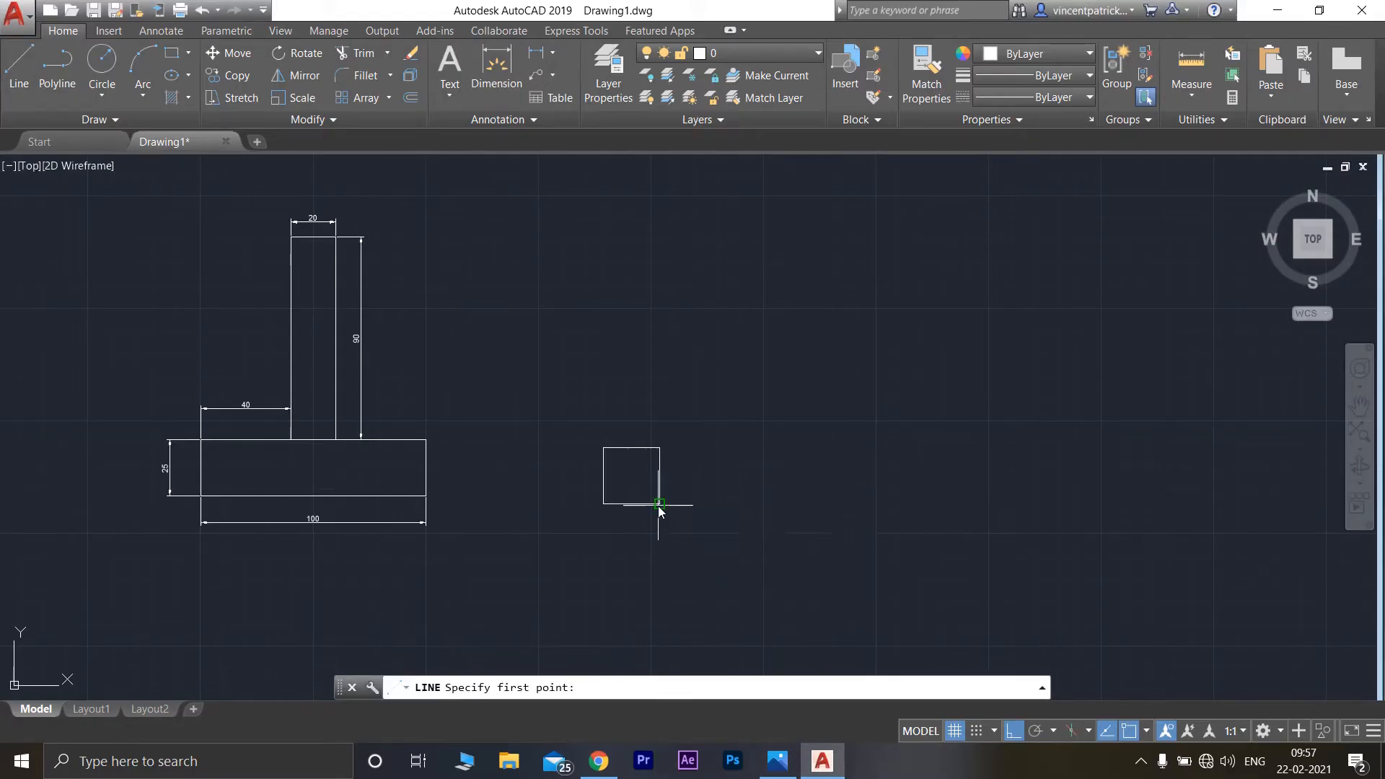
{"action": "key", "text": "Escape"}
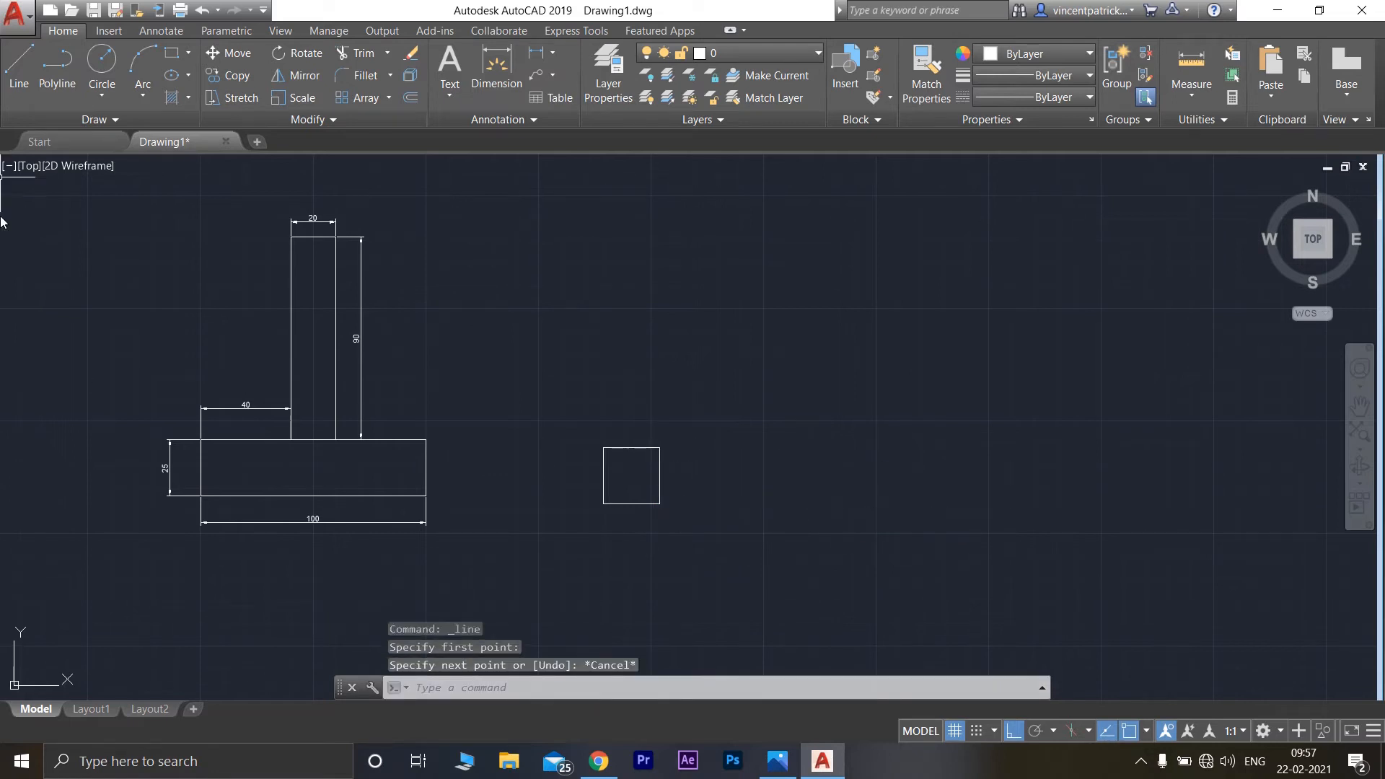
Step: Draw a section 45 mm wide and 25 mm high from the square's lower-right corner, closing it at the square's upper-right corner
{"action": "left_click", "coordinate": [18, 69]}
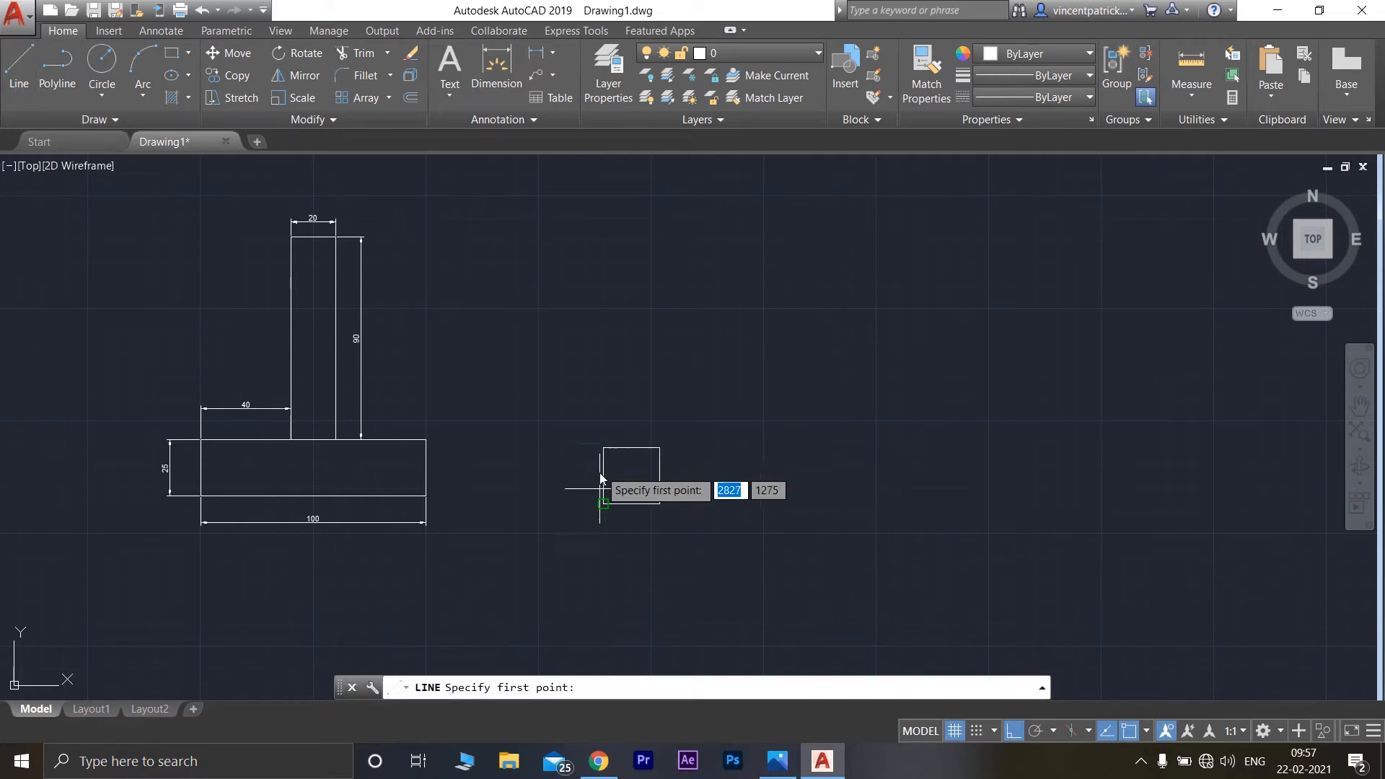
{"action": "left_click", "coordinate": [660, 503]}
{"action": "type", "text": "45"}
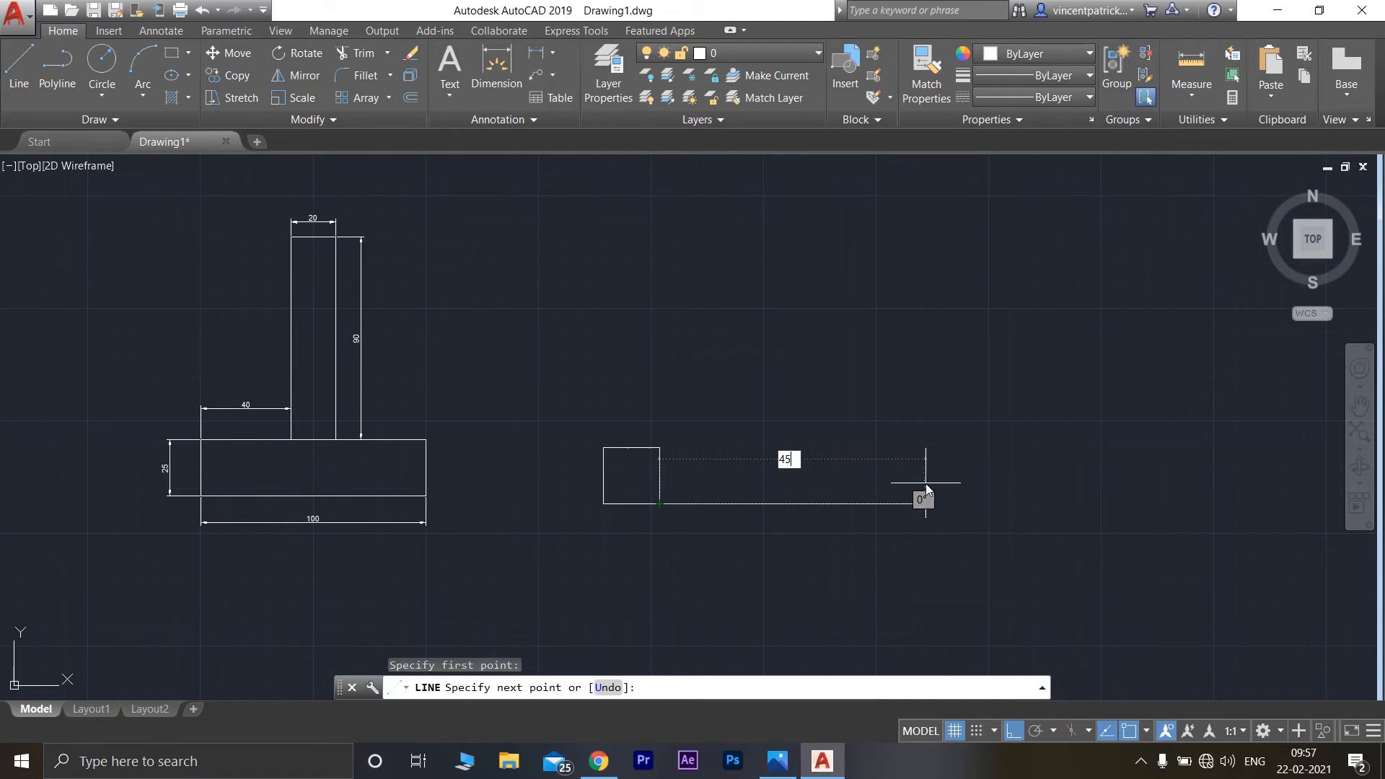
{"action": "key", "text": "Return"}
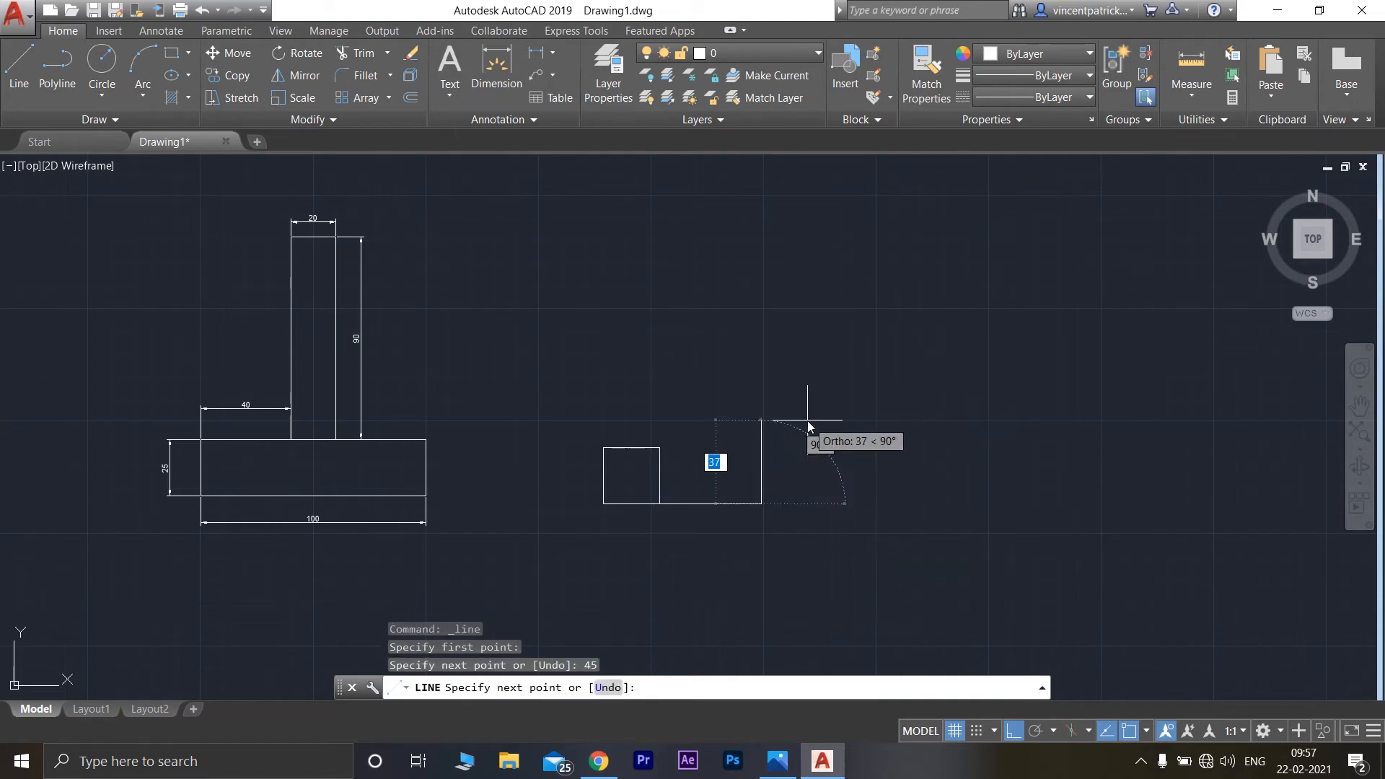
{"action": "type", "text": "2"}
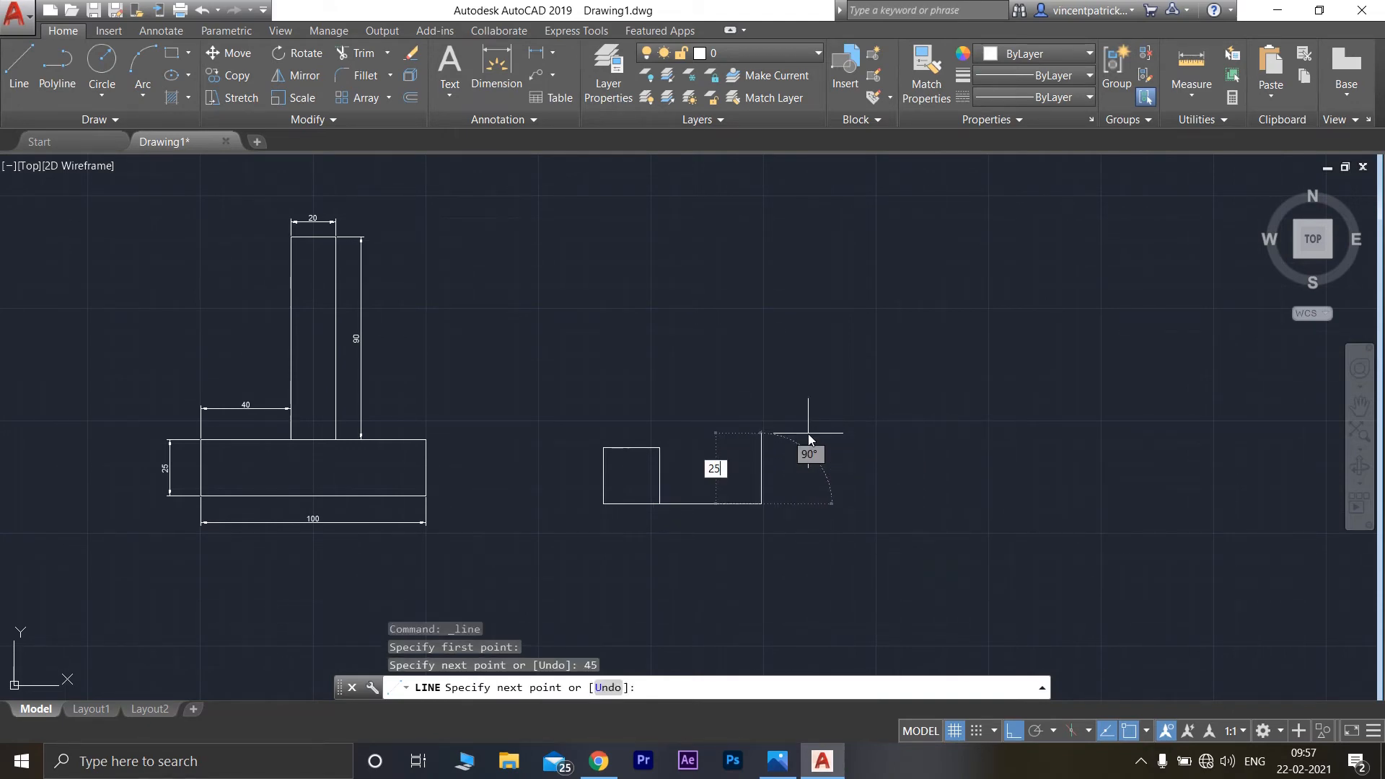
{"action": "type", "text": "5"}
{"action": "key", "text": "Return"}
{"action": "left_click", "coordinate": [661, 459]}
{"action": "key", "text": "Return"}
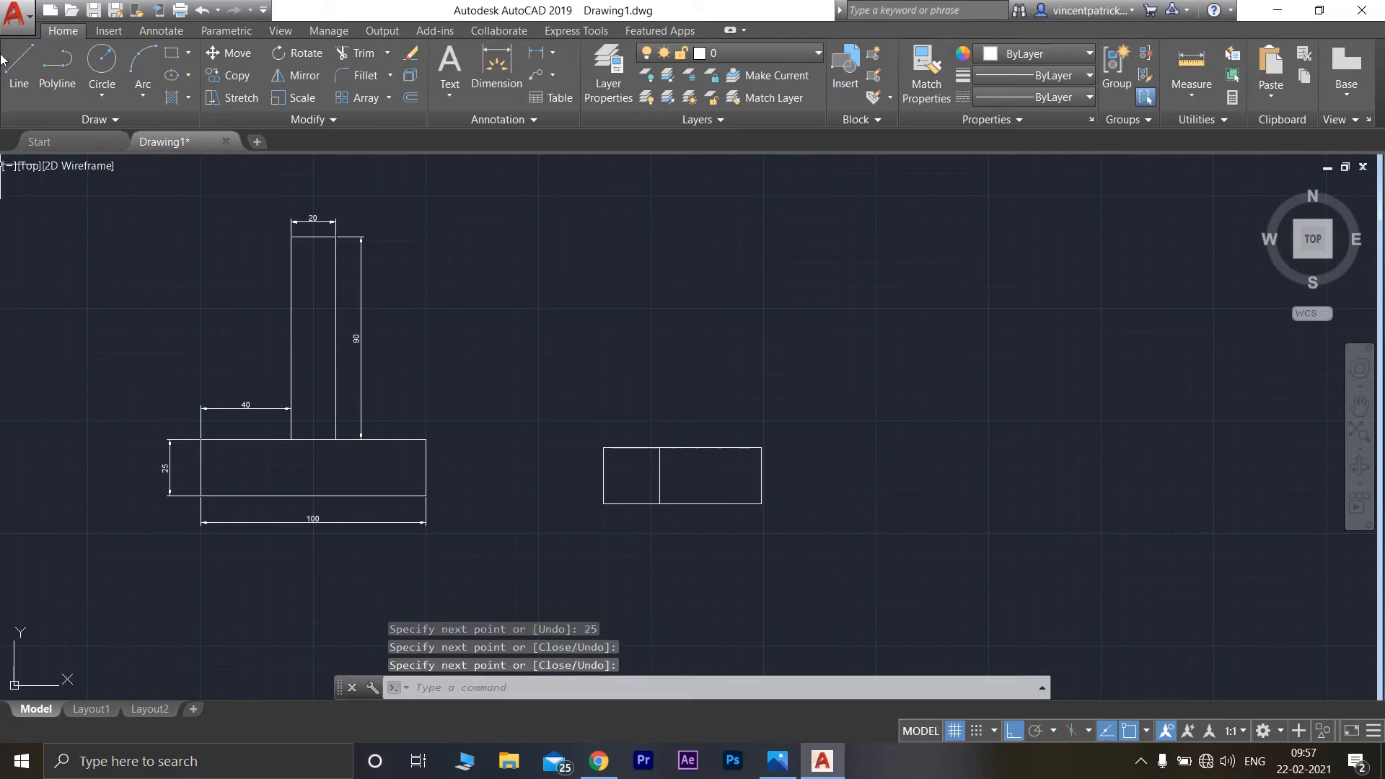
Step: Check the reference photo for the width of the last base section, and return to AutoCAD
{"action": "left_click", "coordinate": [10, 62]}
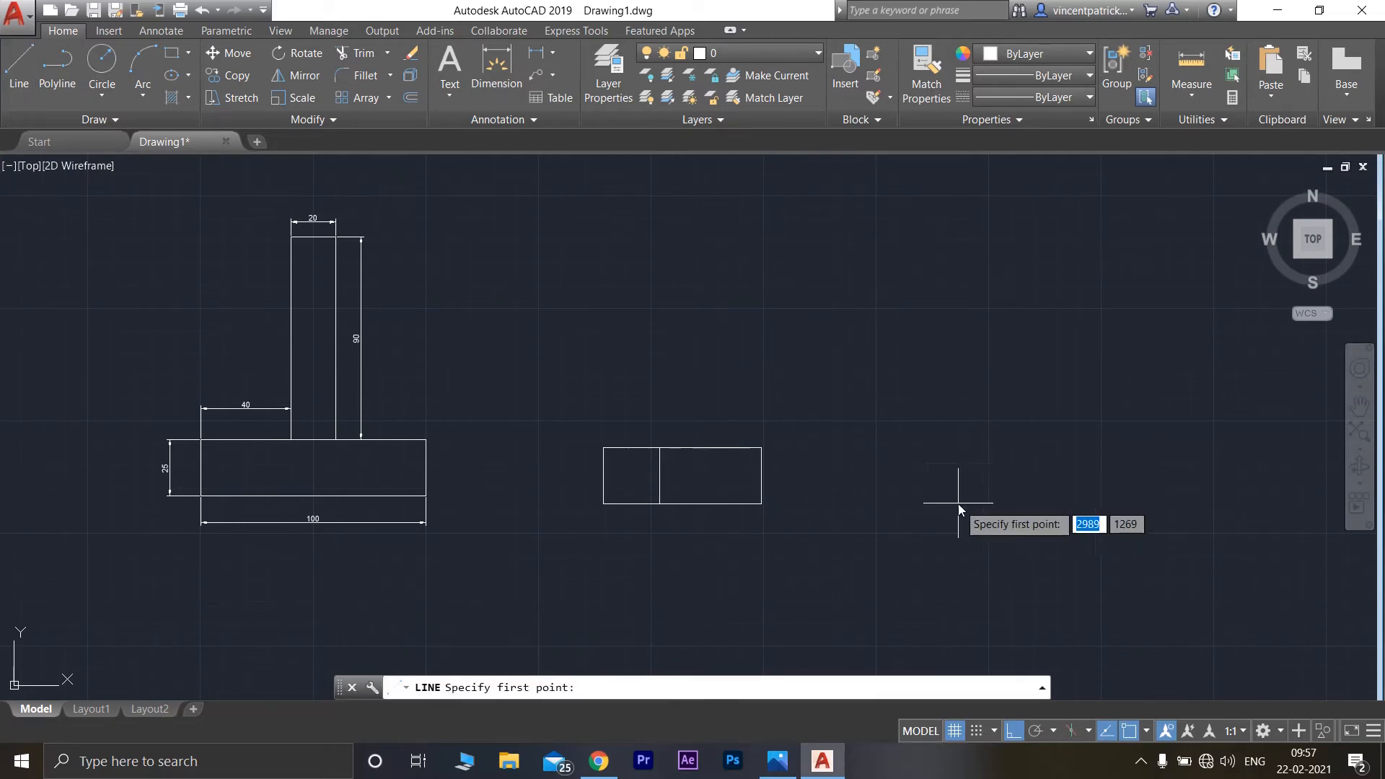
{"action": "left_click", "coordinate": [777, 761]}
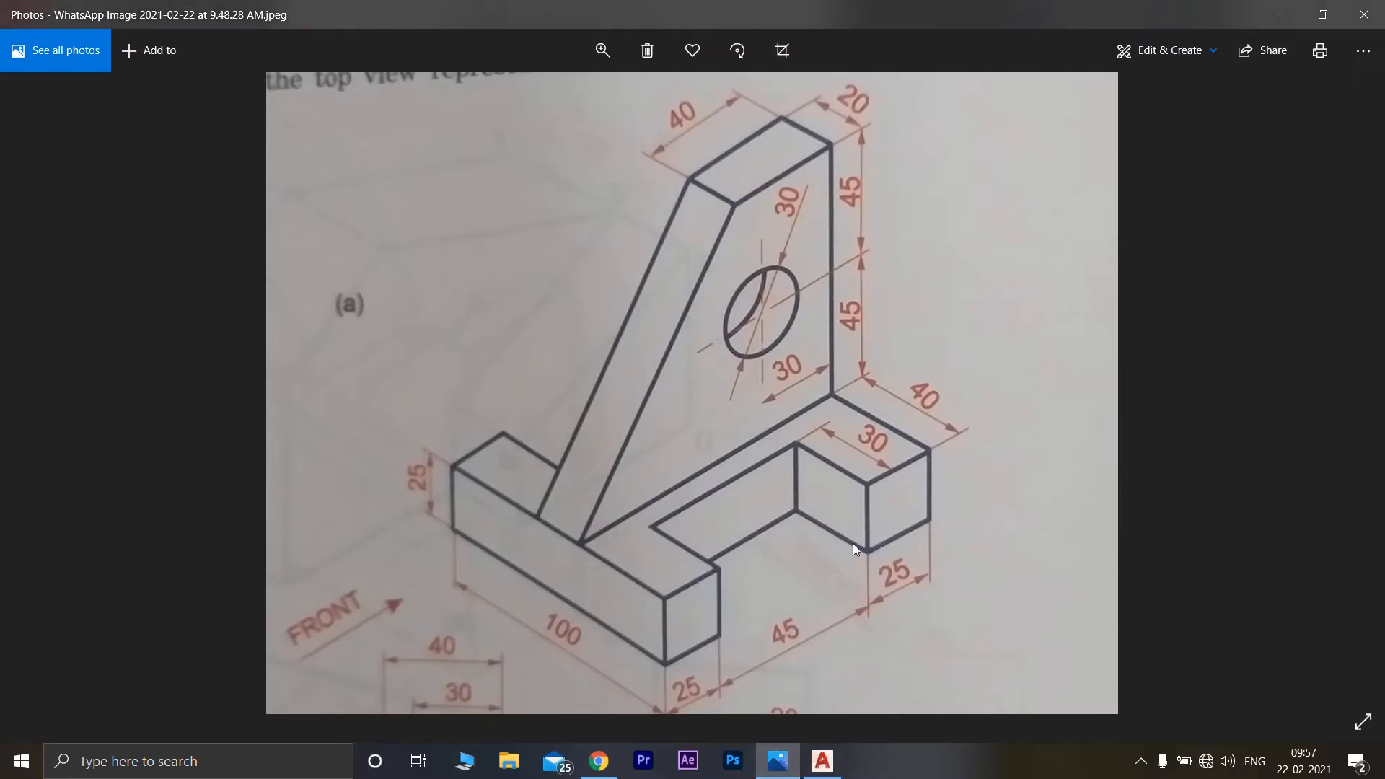
{"action": "left_click", "coordinate": [822, 761]}
Step: Draw a 25 mm square section from the lower-right corner of the 45 mm section, closing it at that section's upper-right corner
{"action": "left_click", "coordinate": [19, 69]}
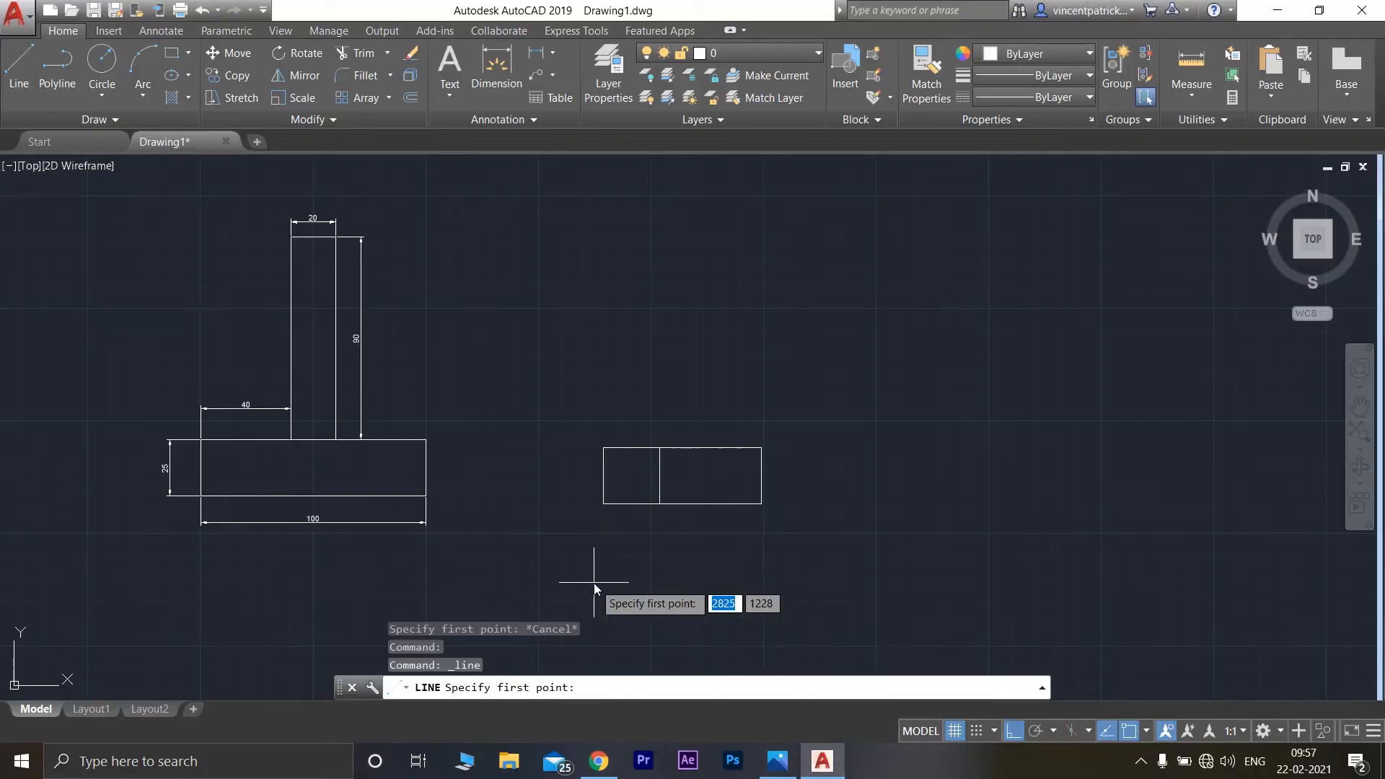
{"action": "left_click", "coordinate": [760, 503]}
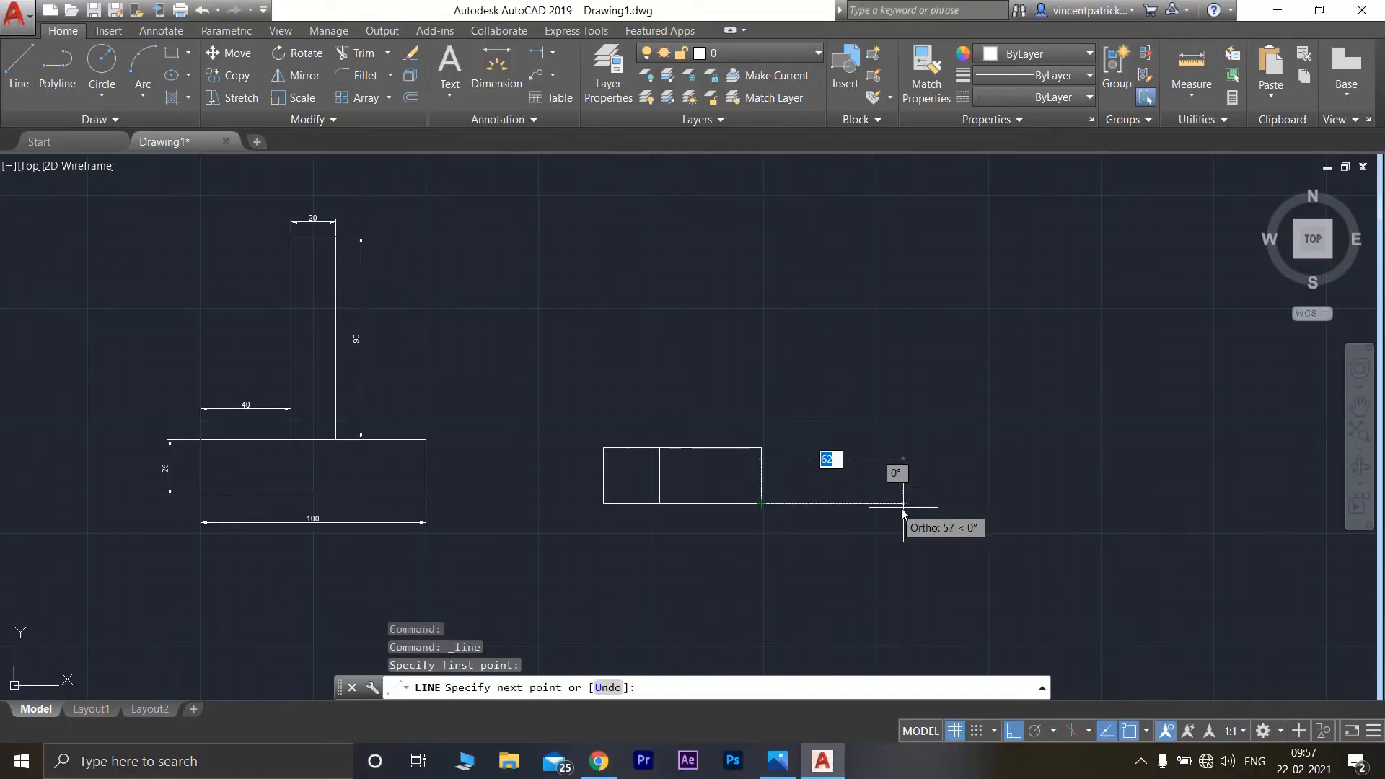
{"action": "type", "text": "25"}
{"action": "key", "text": "Return"}
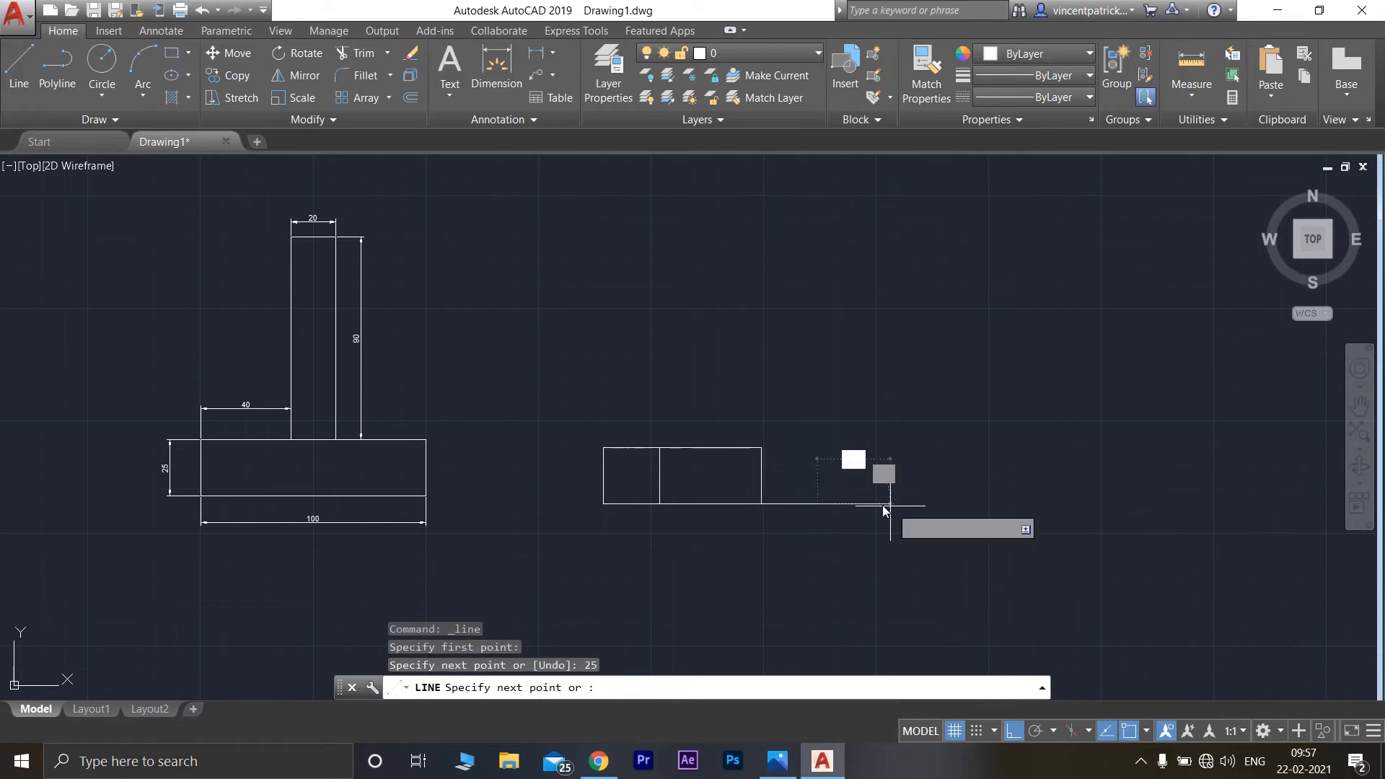
{"action": "type", "text": "25"}
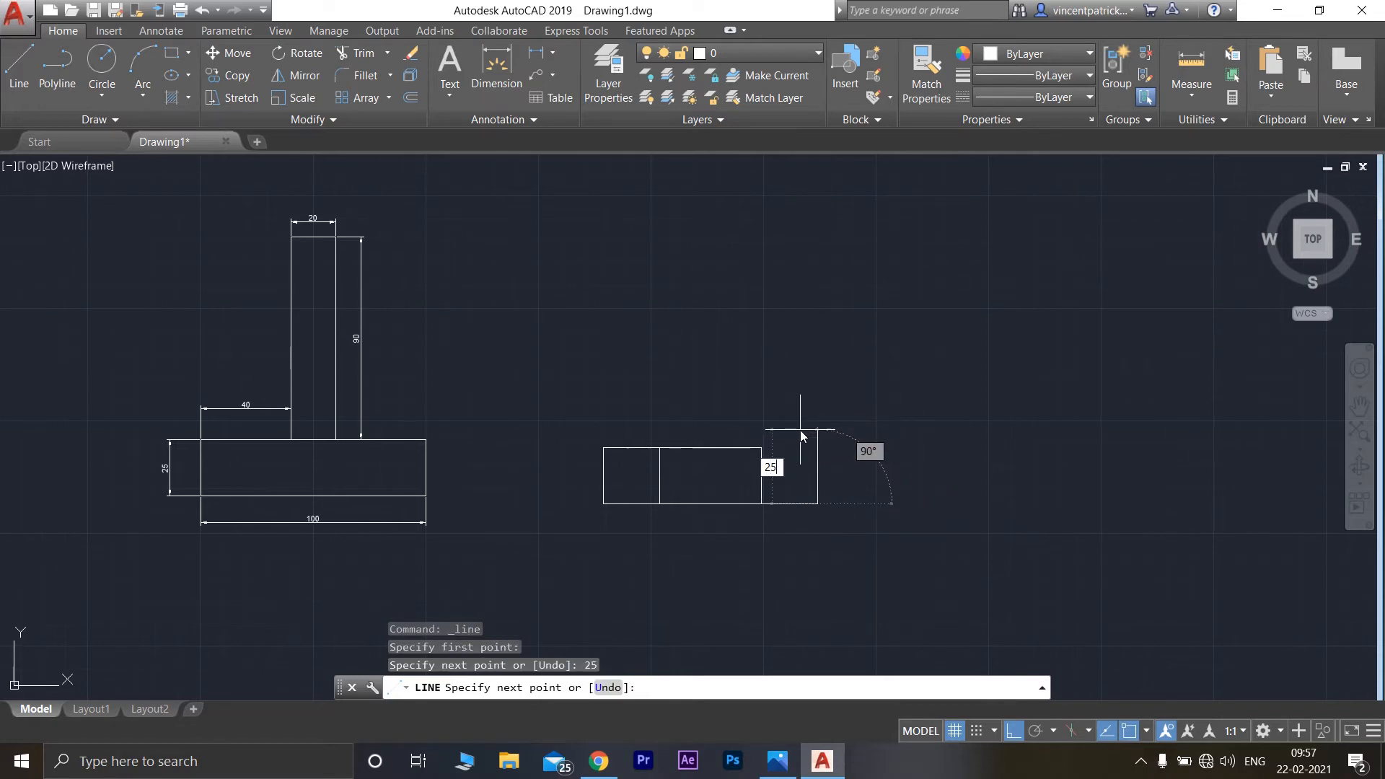
{"action": "key", "text": "Return"}
{"action": "left_click", "coordinate": [724, 443]}
{"action": "key", "text": "Return"}
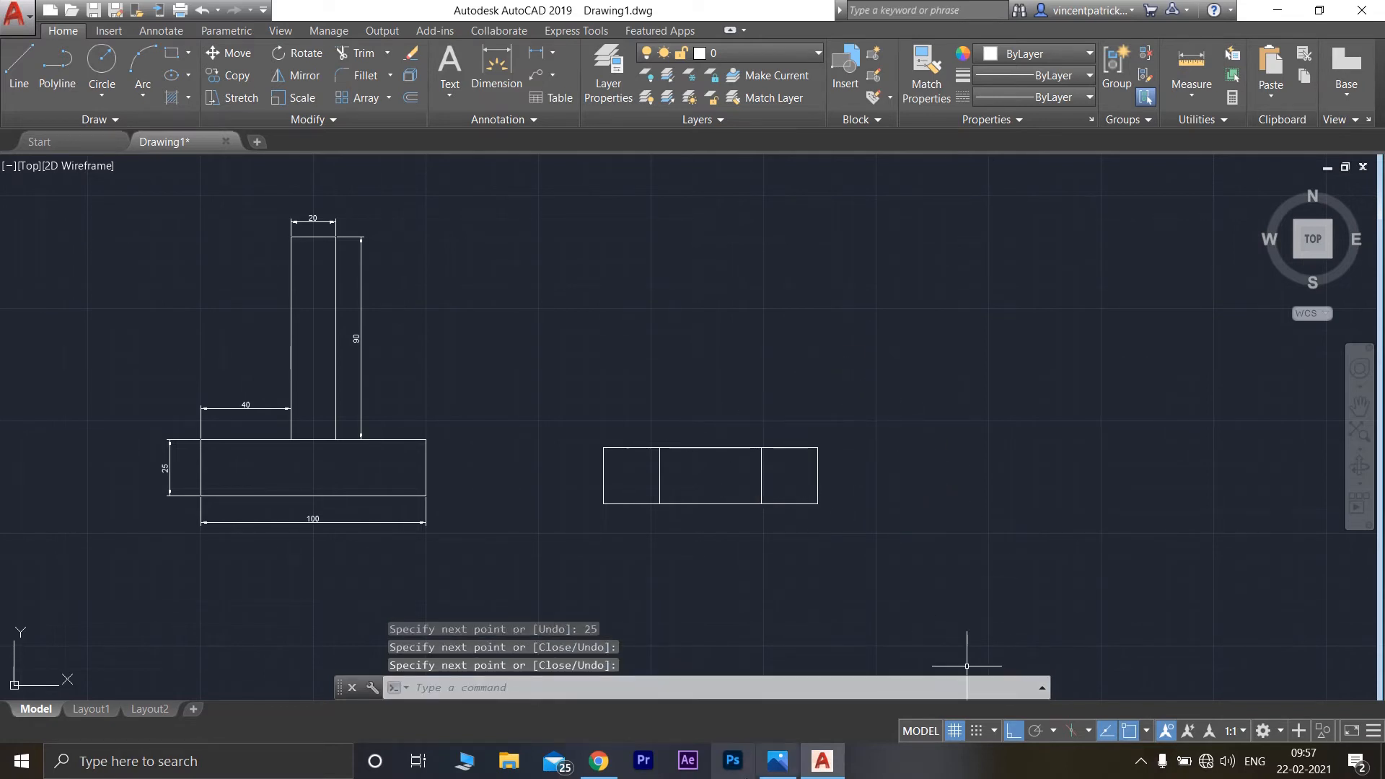
Step: Check the upright's height in the reference photo, and draw a 45 mm vertical line in AutoCAD up from the base's upper-right corner
{"action": "left_click", "coordinate": [777, 761]}
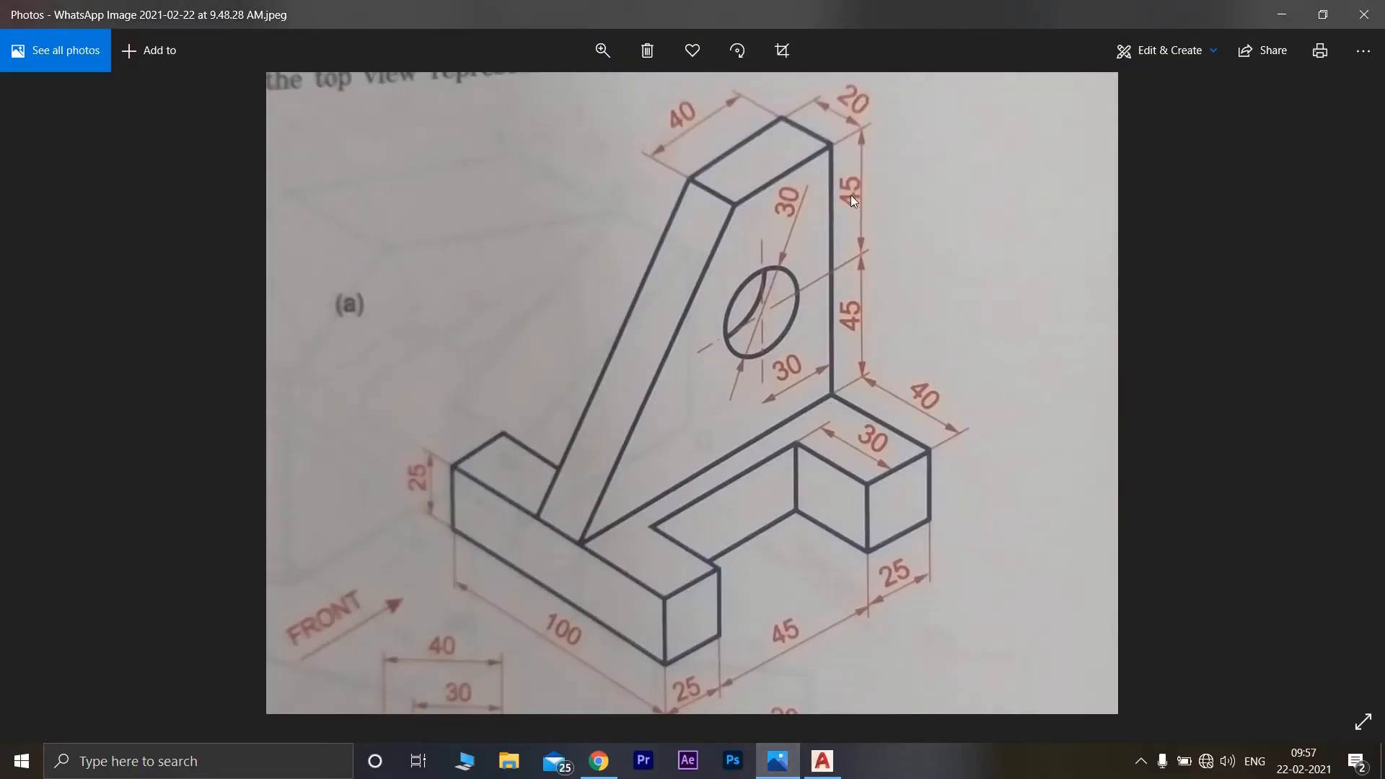
{"action": "left_click", "coordinate": [822, 761]}
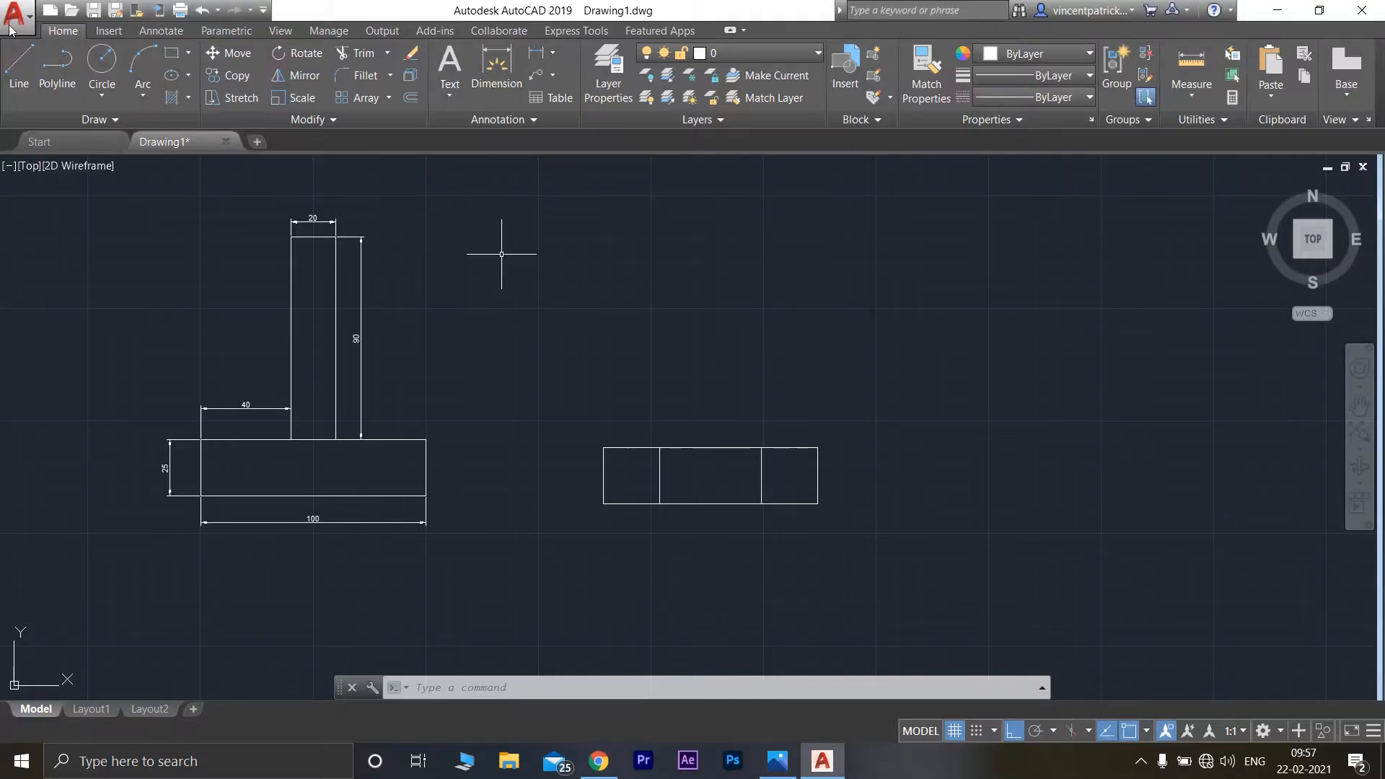
{"action": "left_click", "coordinate": [19, 63]}
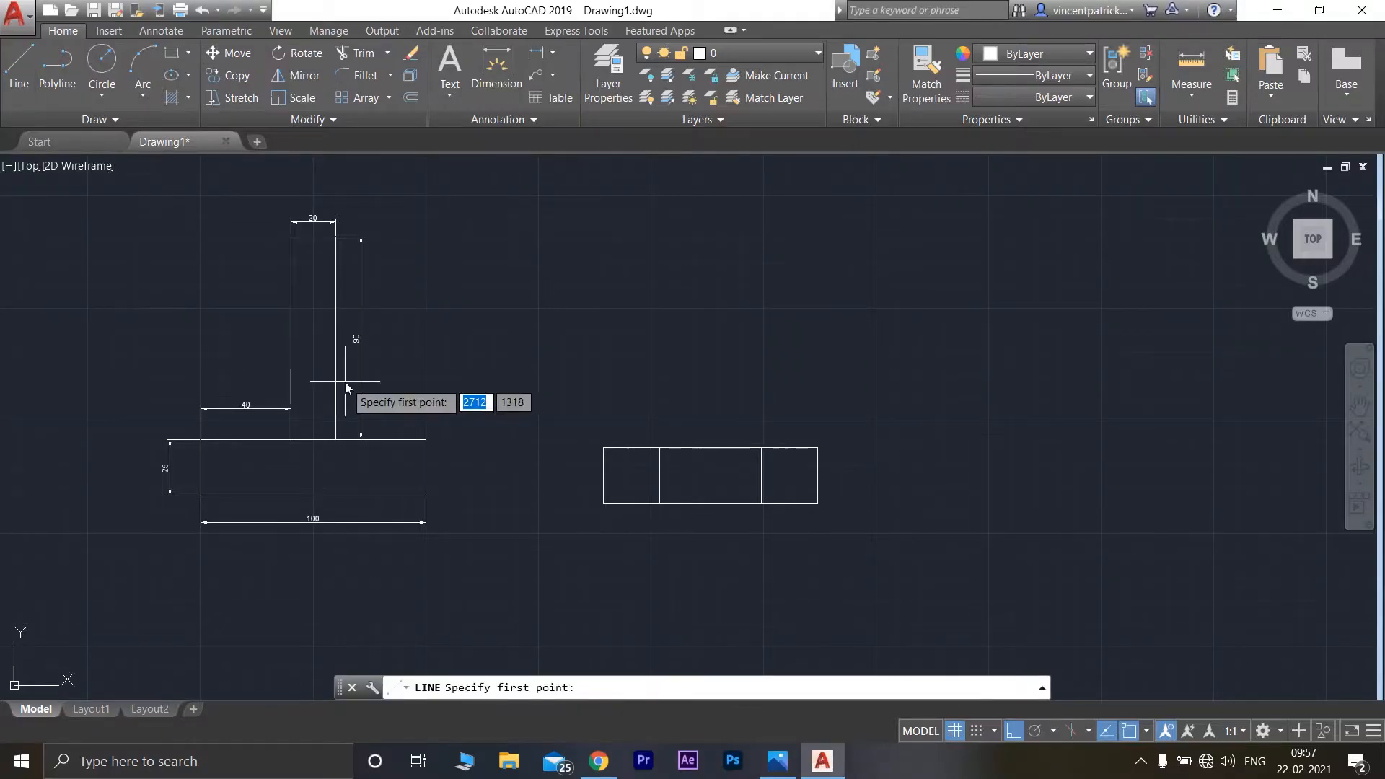
{"action": "left_click", "coordinate": [817, 448]}
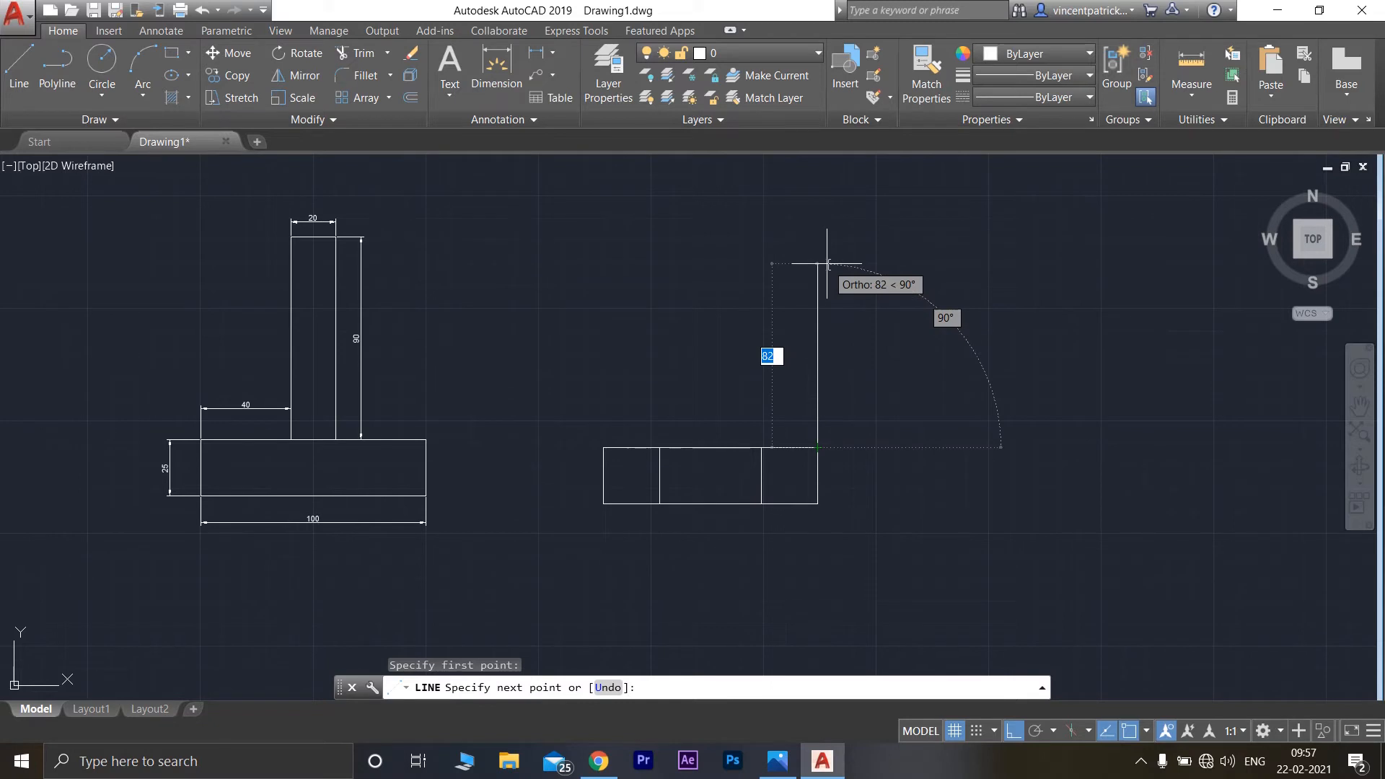
{"action": "type", "text": "45"}
{"action": "key", "text": "Return"}
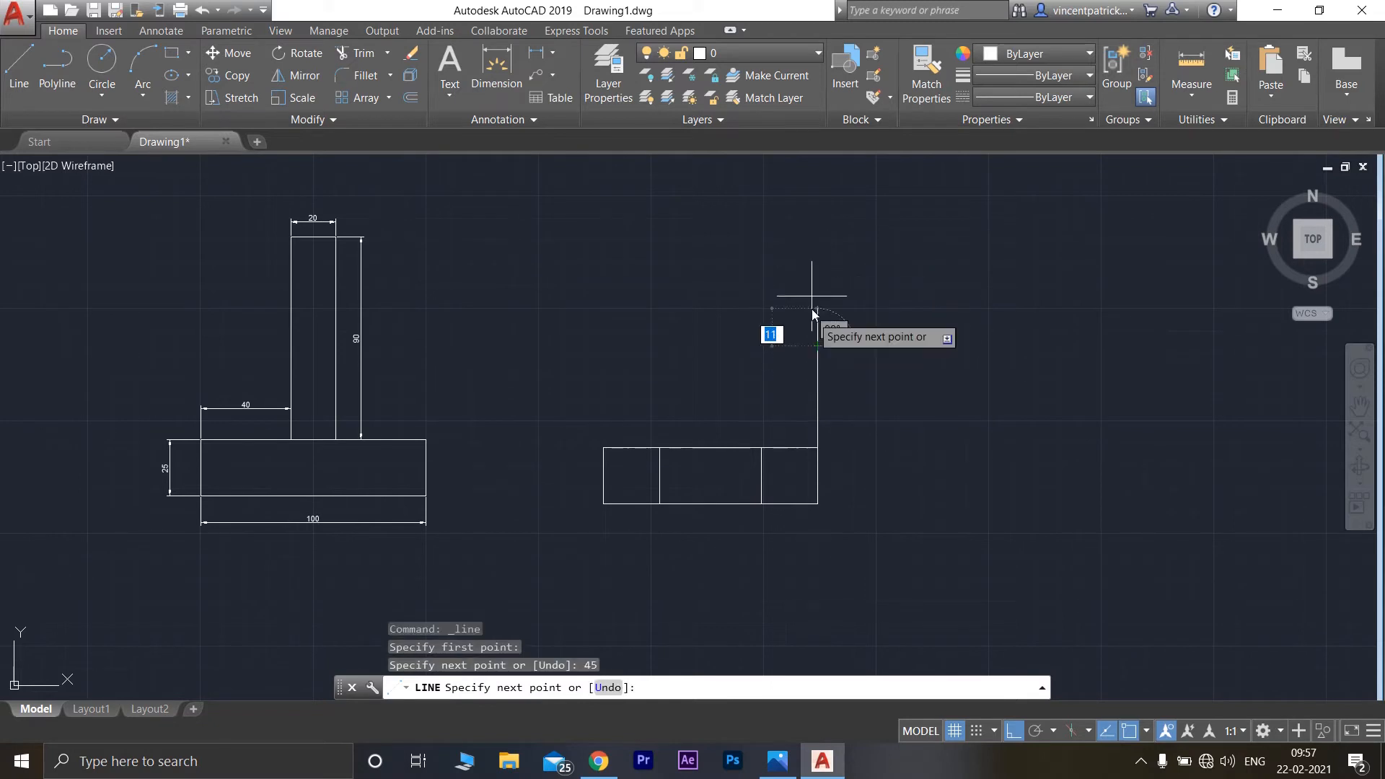
{"action": "key", "text": "Escape"}
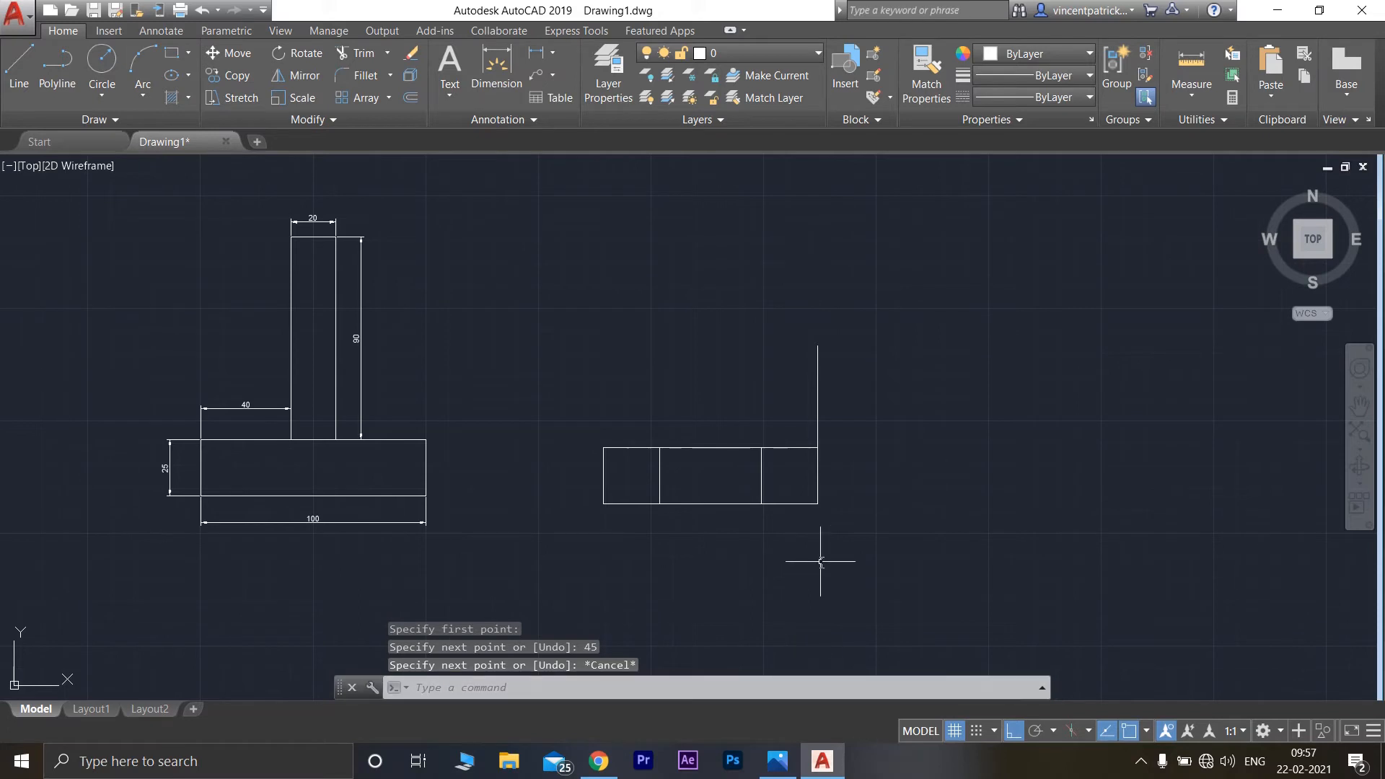
Step: Extend the upright's right edge with a second 45 mm vertical line from the upper end of the first
{"action": "left_click", "coordinate": [19, 69]}
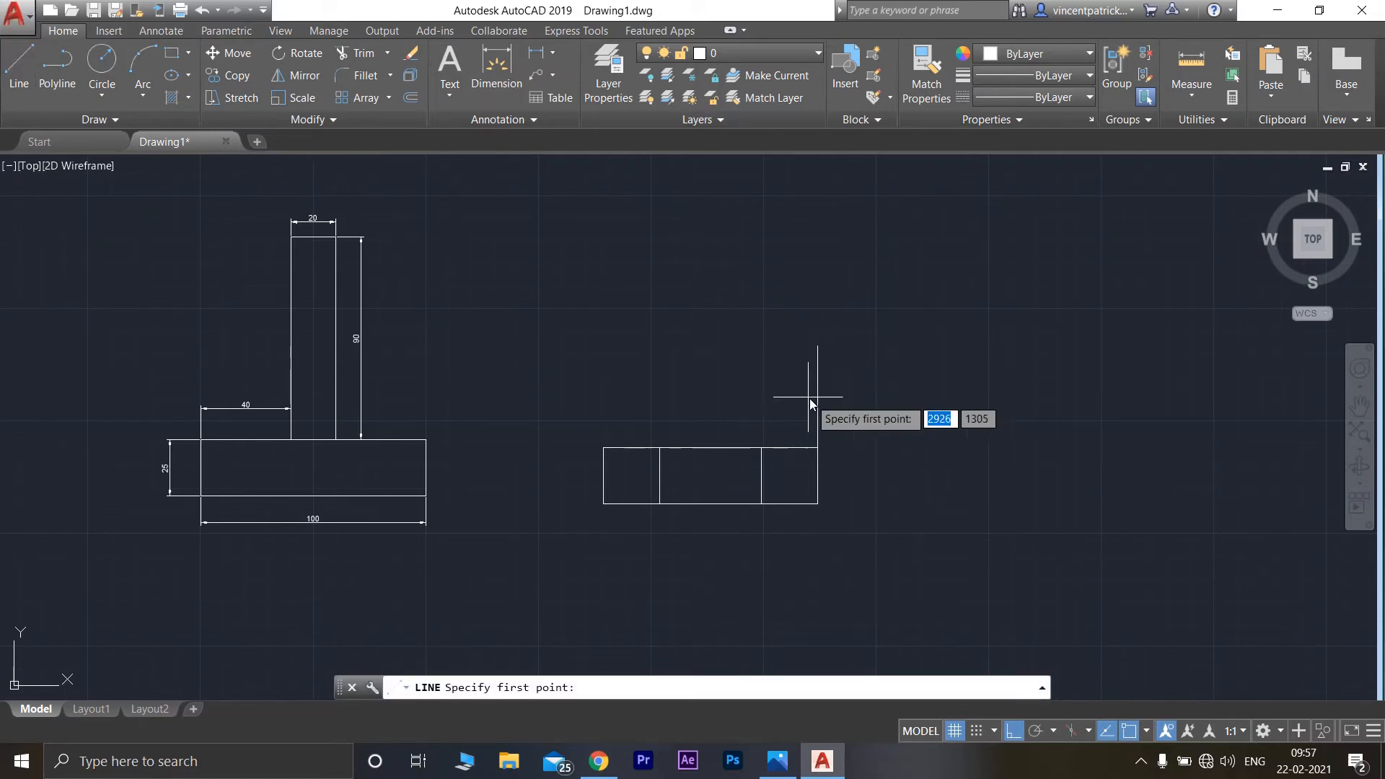
{"action": "left_click", "coordinate": [817, 347]}
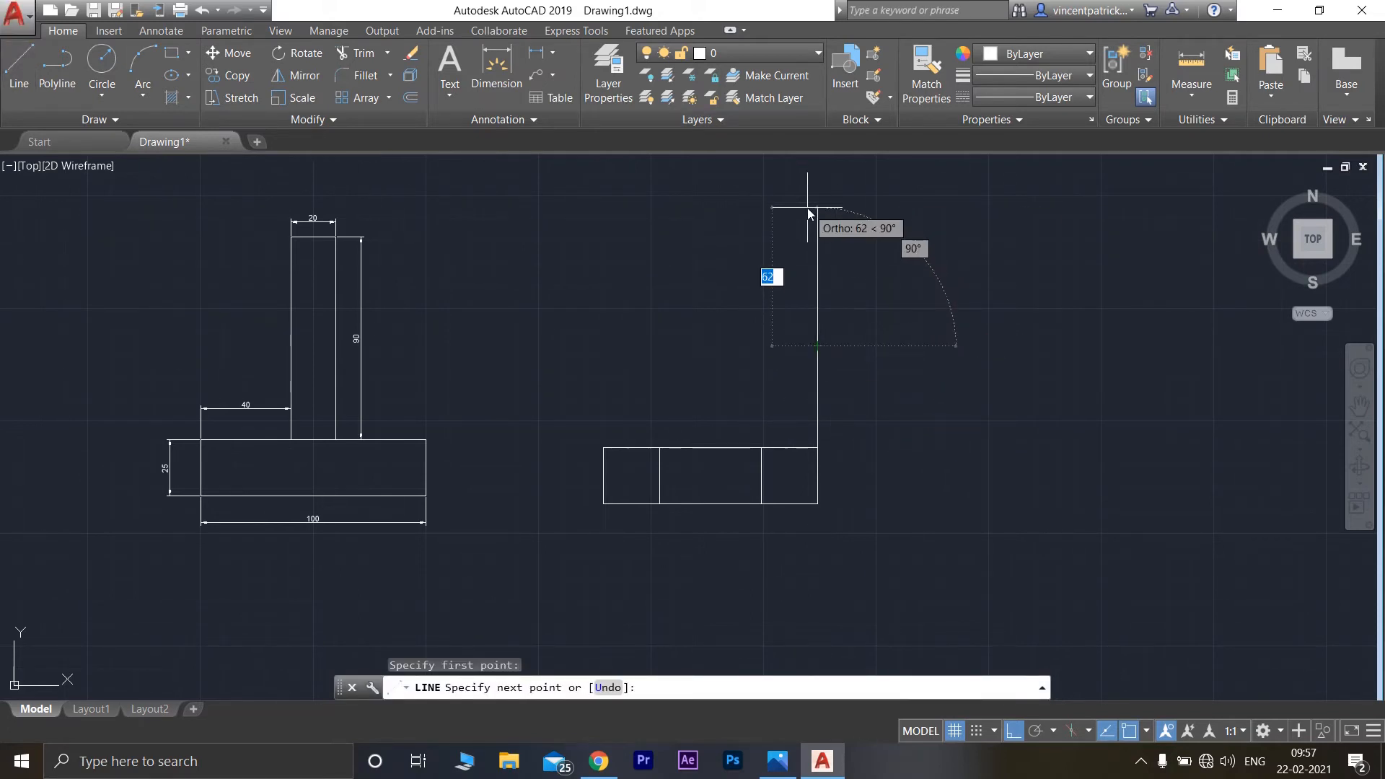
{"action": "type", "text": "45"}
{"action": "key", "text": "Return"}
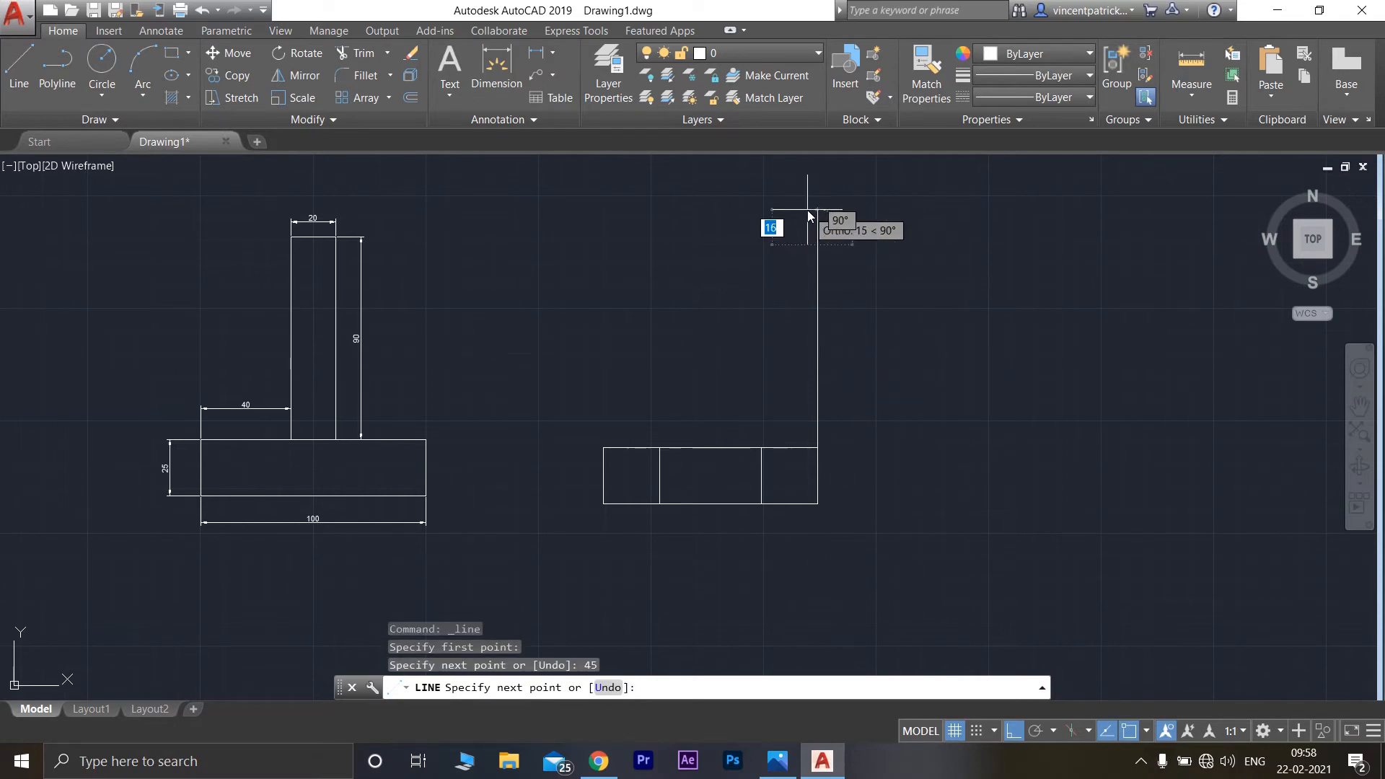
{"action": "key", "text": "Escape"}
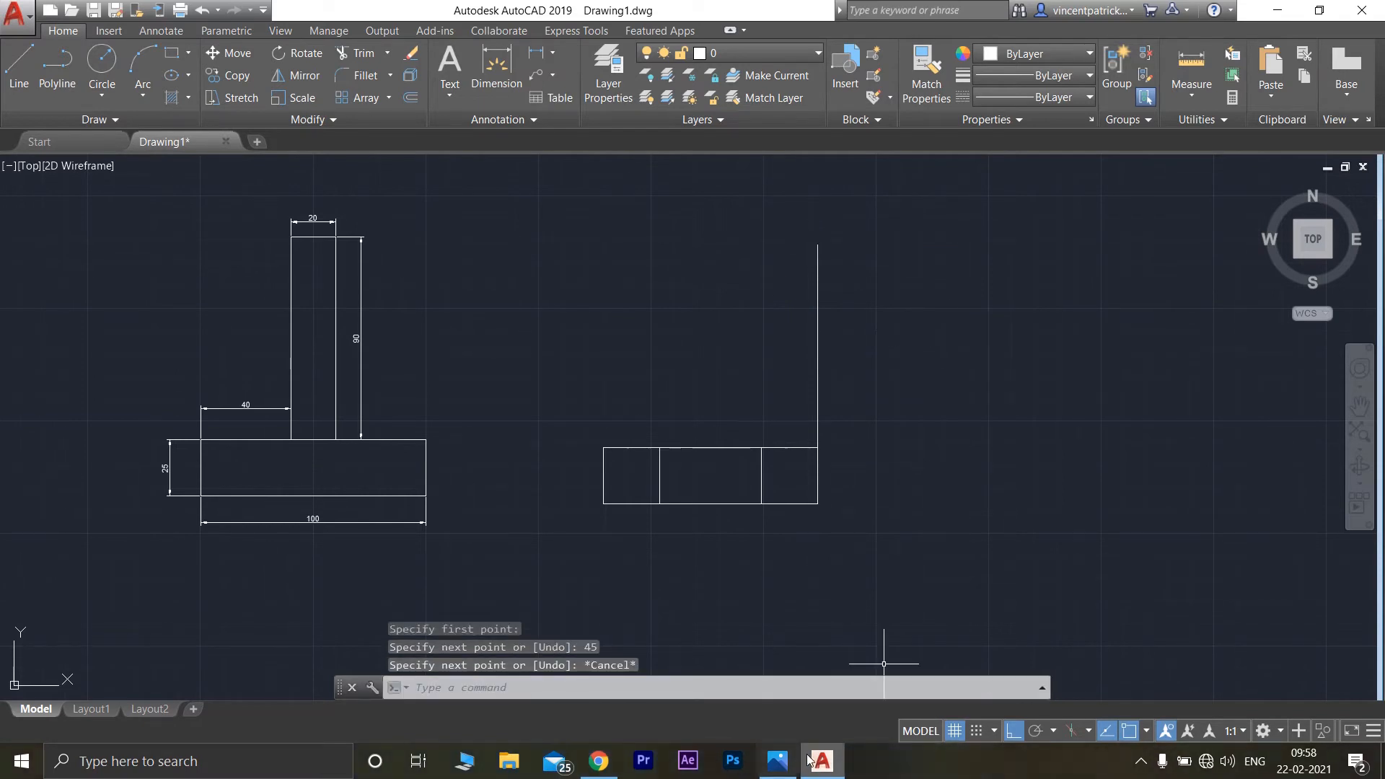
Step: Check the upright's top width in the reference photo, and draw a 40 mm horizontal line in AutoCAD leftward from the right edge's upper end
{"action": "left_click", "coordinate": [778, 761]}
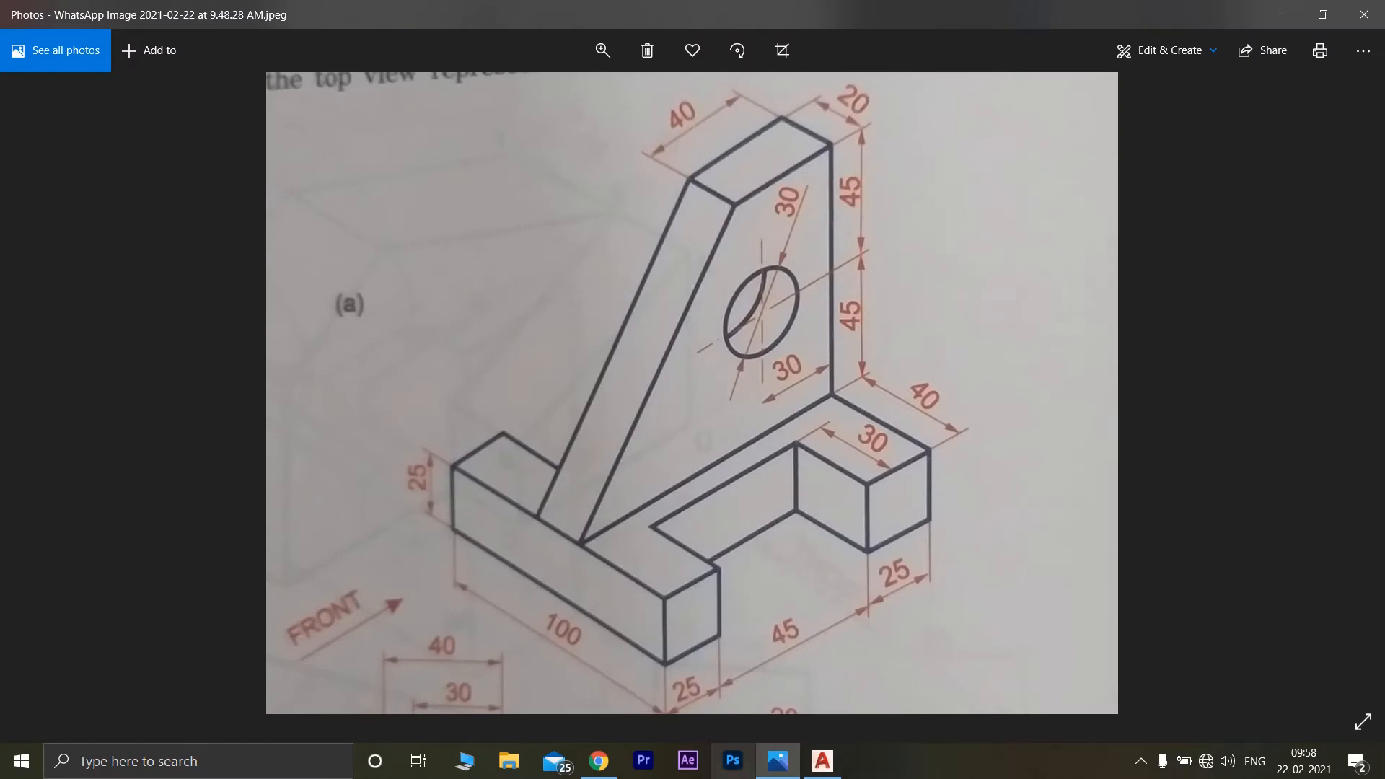
{"action": "left_click", "coordinate": [822, 761]}
{"action": "left_click", "coordinate": [19, 64]}
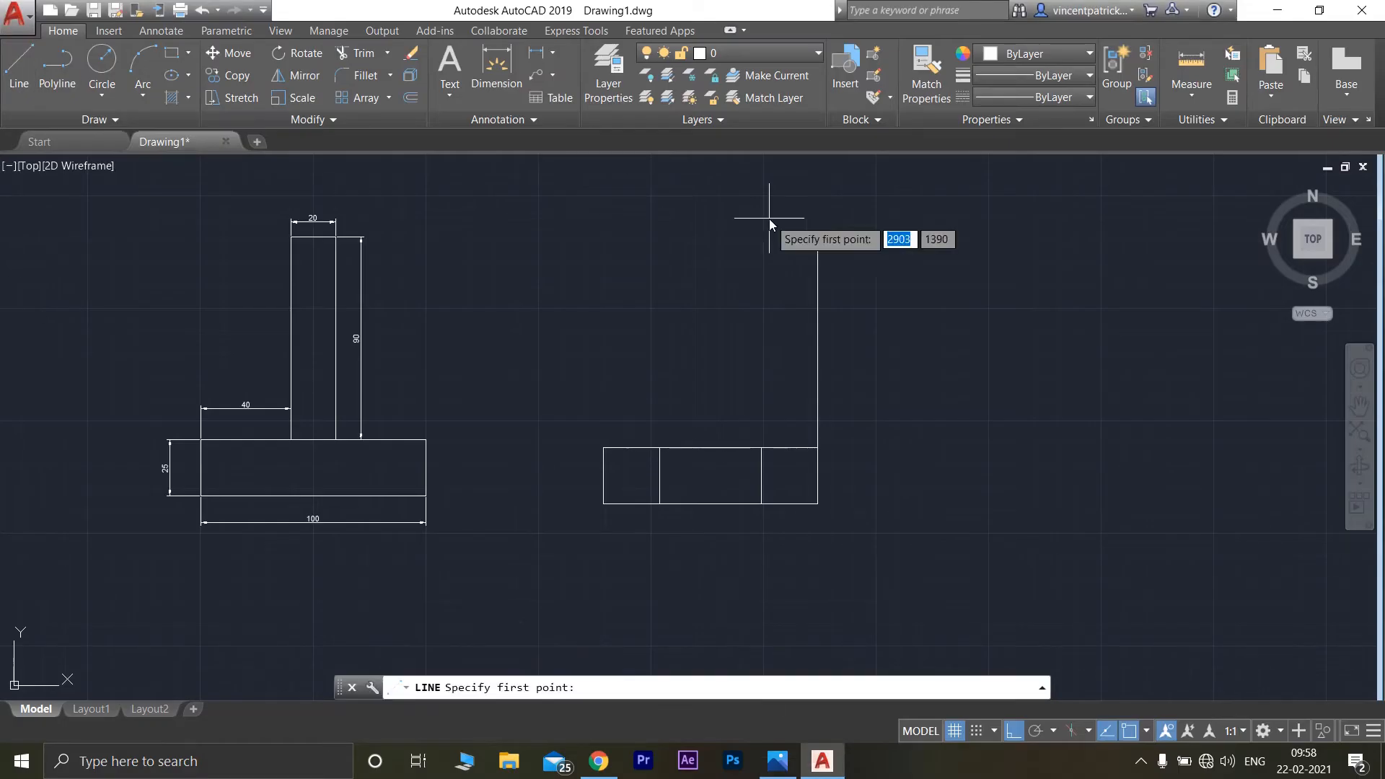
{"action": "left_click", "coordinate": [817, 244]}
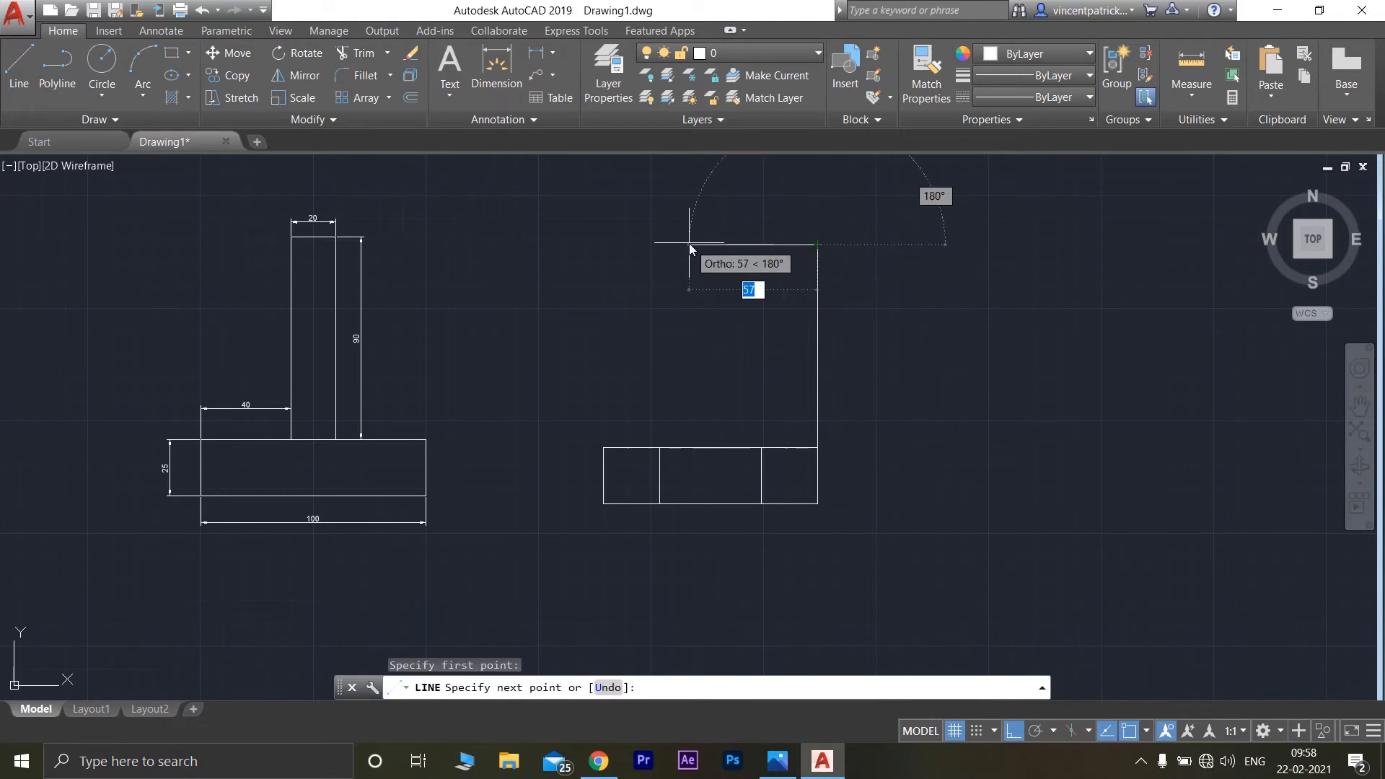
{"action": "type", "text": "40"}
{"action": "key", "text": "Return"}
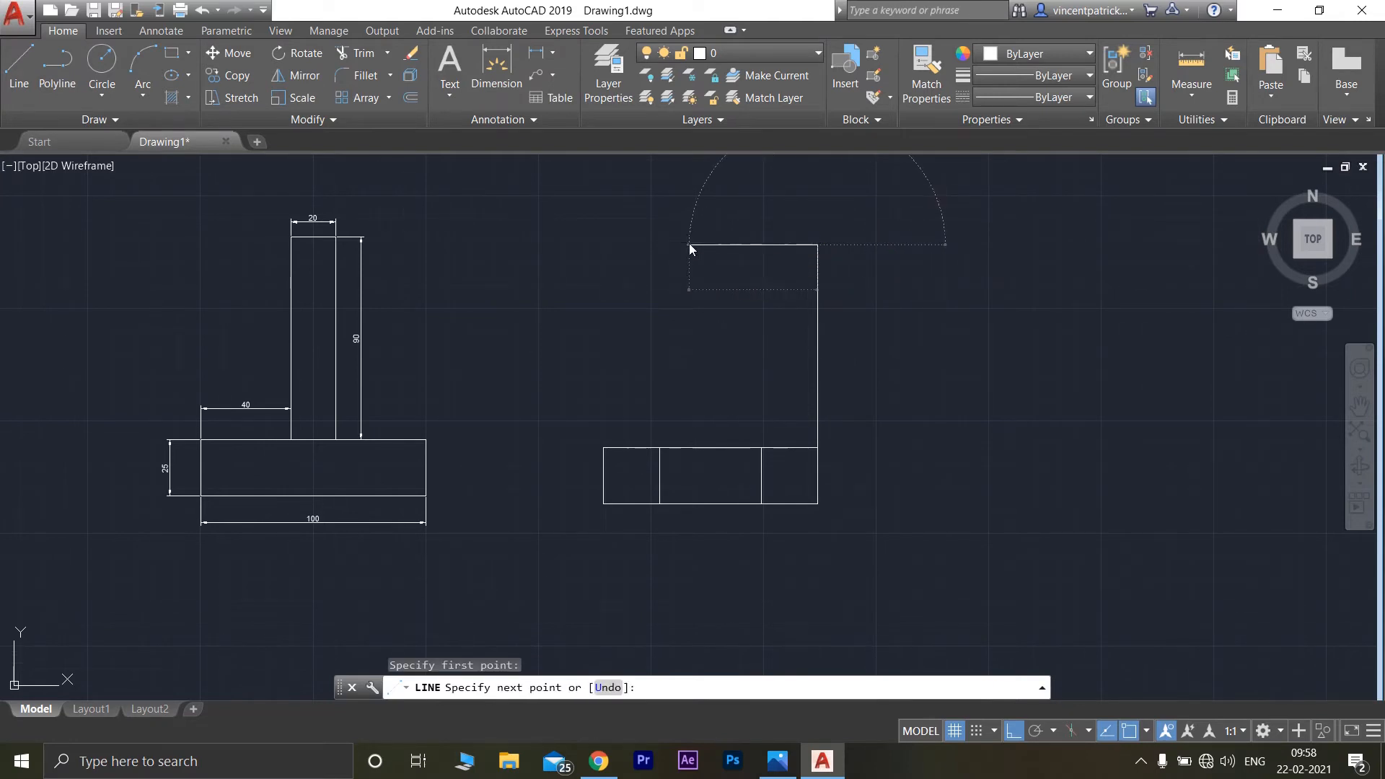
Step: Turn Ortho off and draw the sloped edge from the top line's left end to the base's upper-left corner
{"action": "left_click", "coordinate": [1018, 732]}
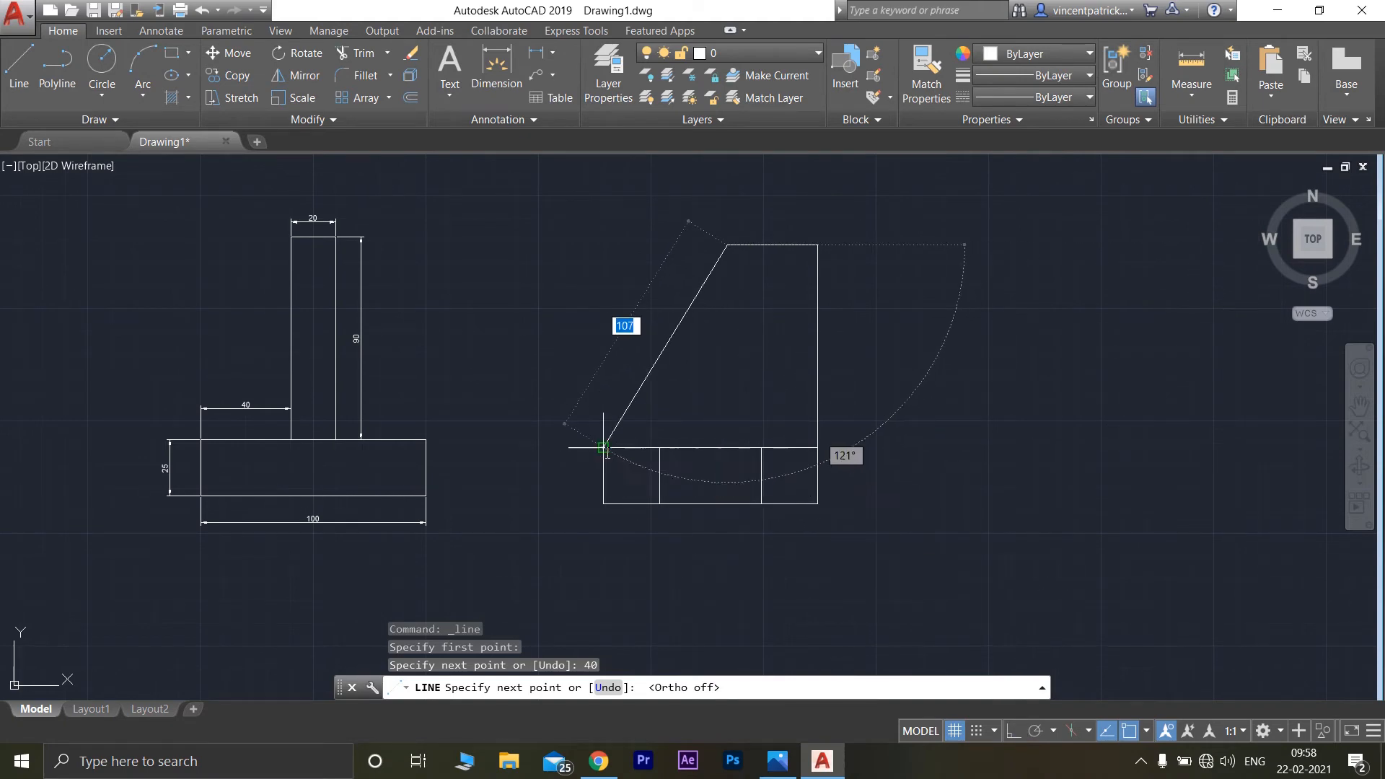
{"action": "left_click", "coordinate": [604, 448]}
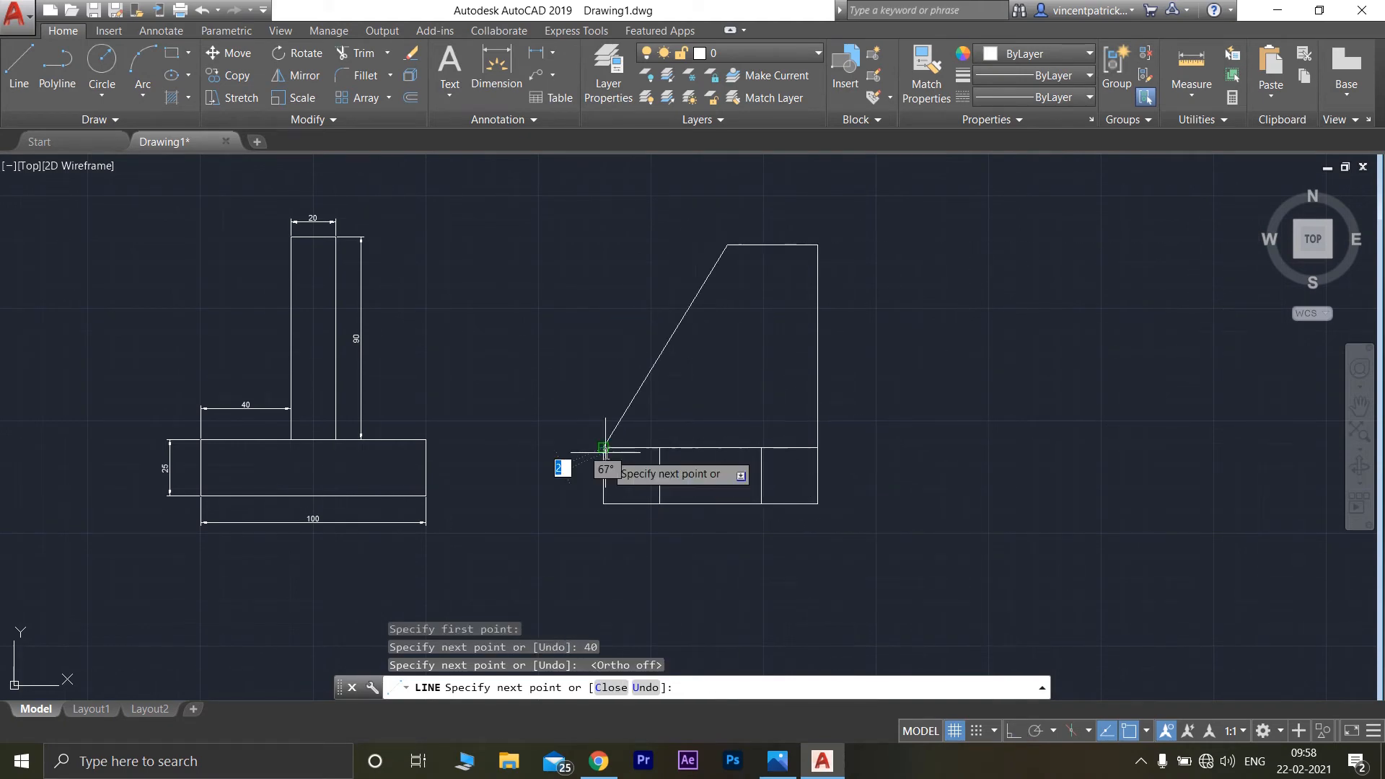
{"action": "key", "text": "Escape"}
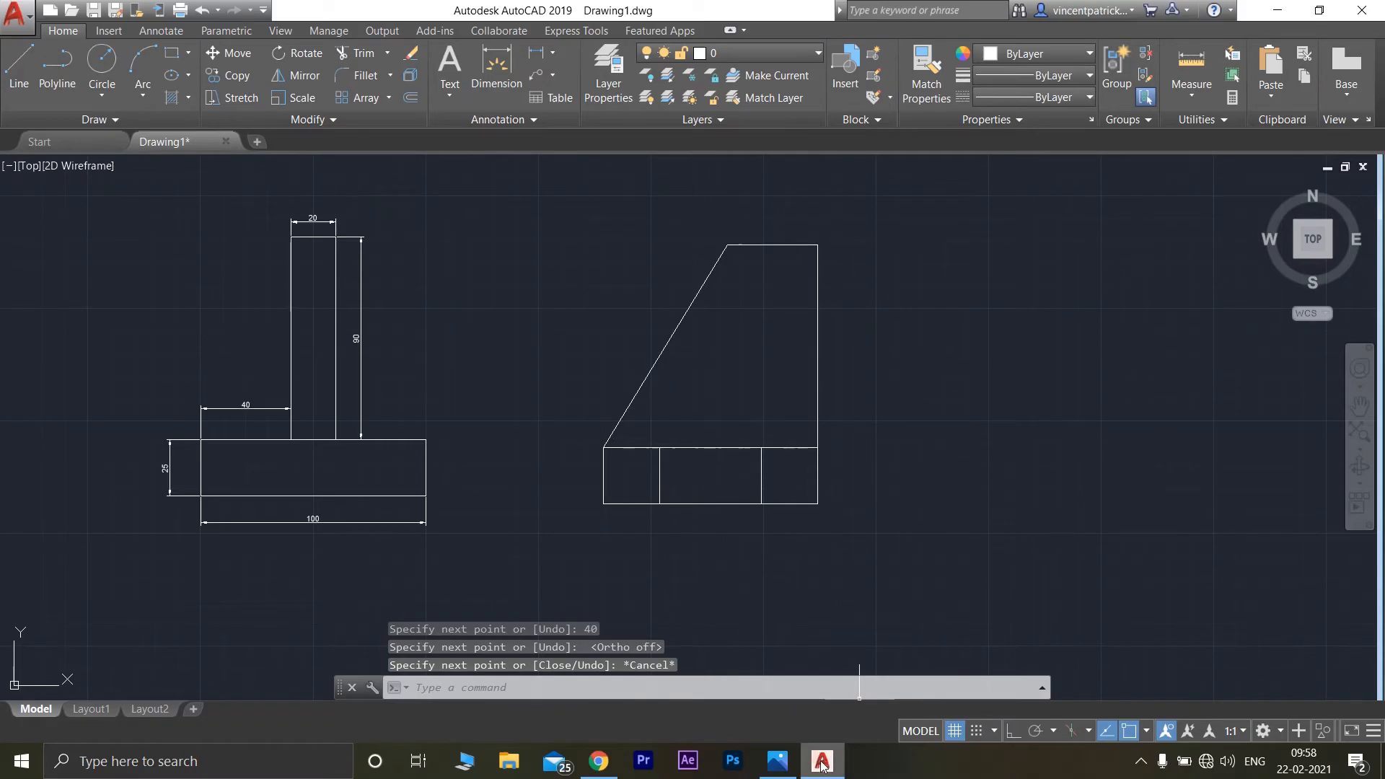
Step: Look over the reference photo, return to AutoCAD and undo the last three operations
{"action": "left_click", "coordinate": [776, 760]}
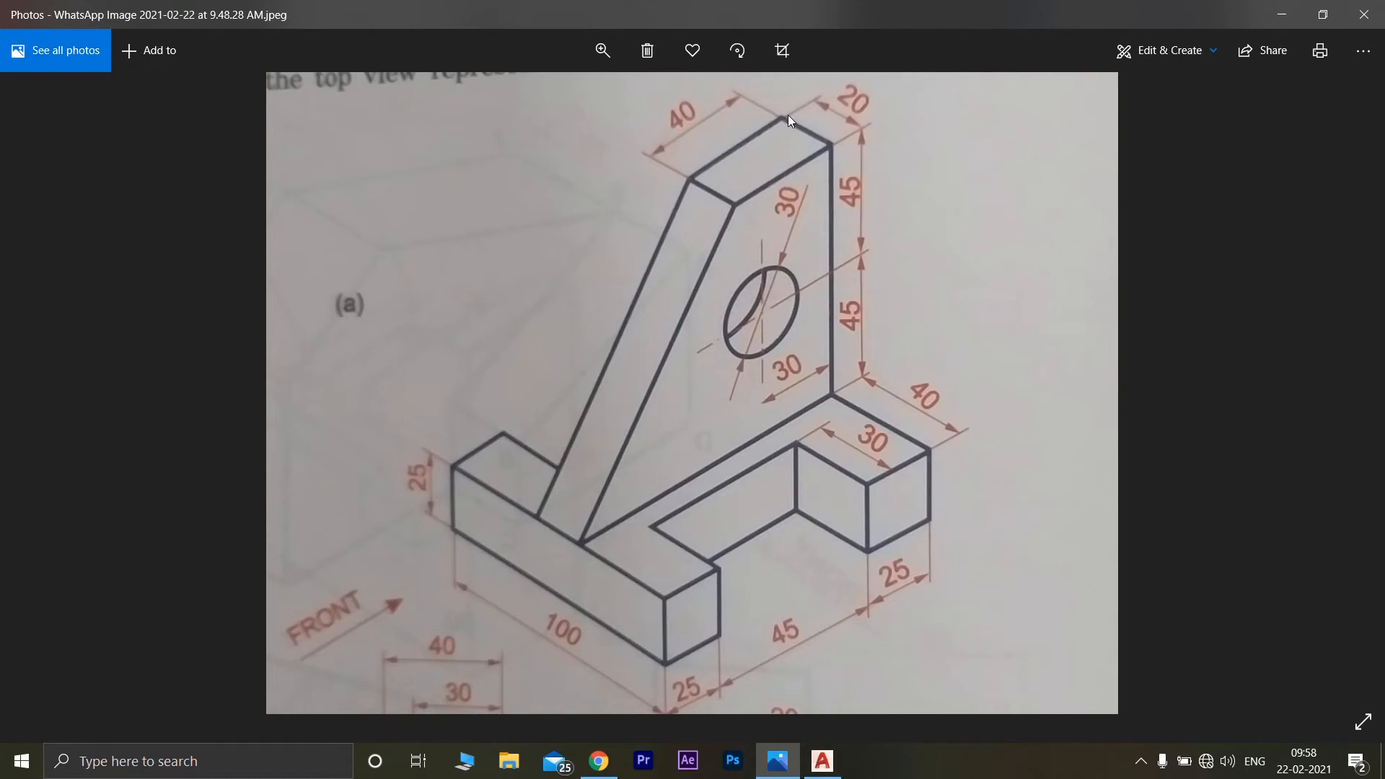
{"action": "left_click", "coordinate": [828, 765]}
{"action": "key", "text": "ctrl+z"}
{"action": "key", "text": "ctrl+z"}
{"action": "key", "text": "ctrl+z"}
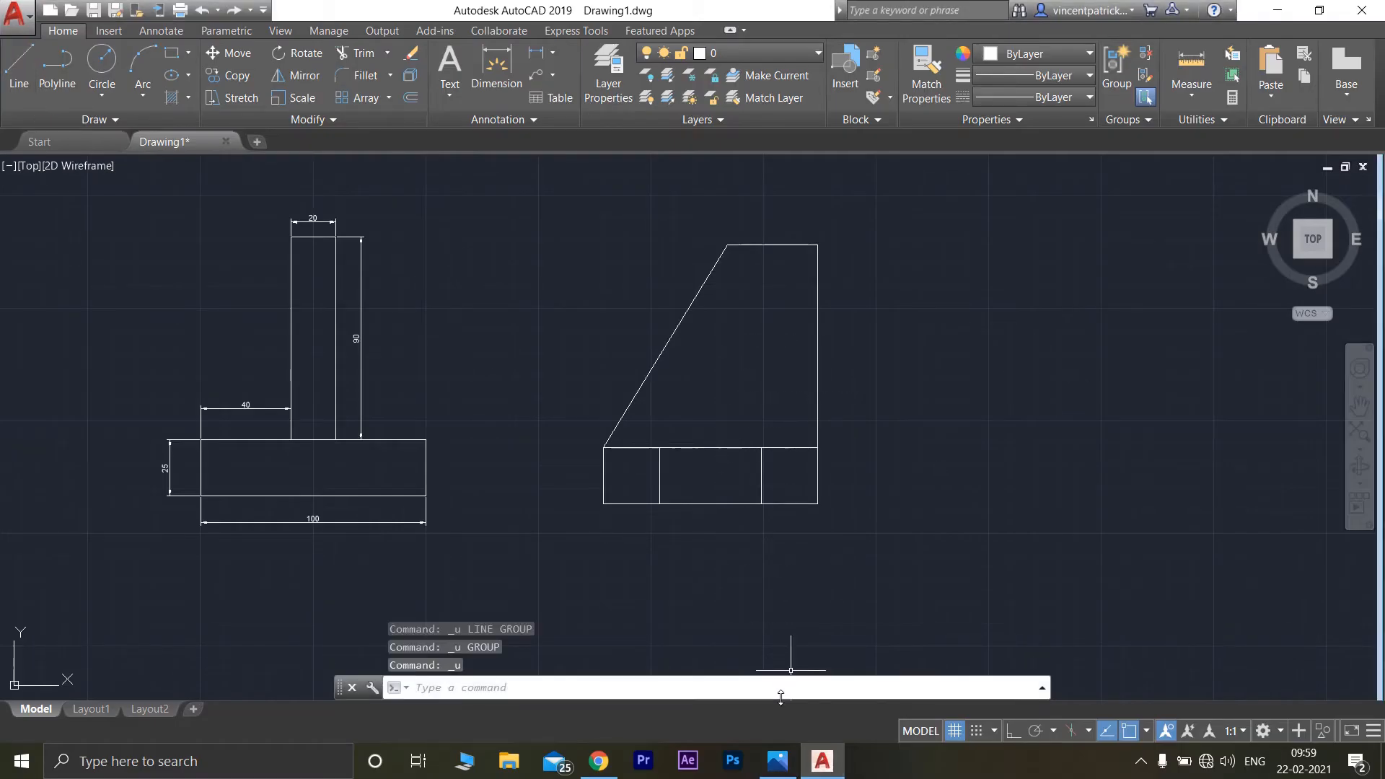
Step: Check the hole's position in the reference photo, and draw a 30 mm line in AutoCAD leftward along the top edge from the upright's upper-right corner
{"action": "left_click", "coordinate": [791, 762]}
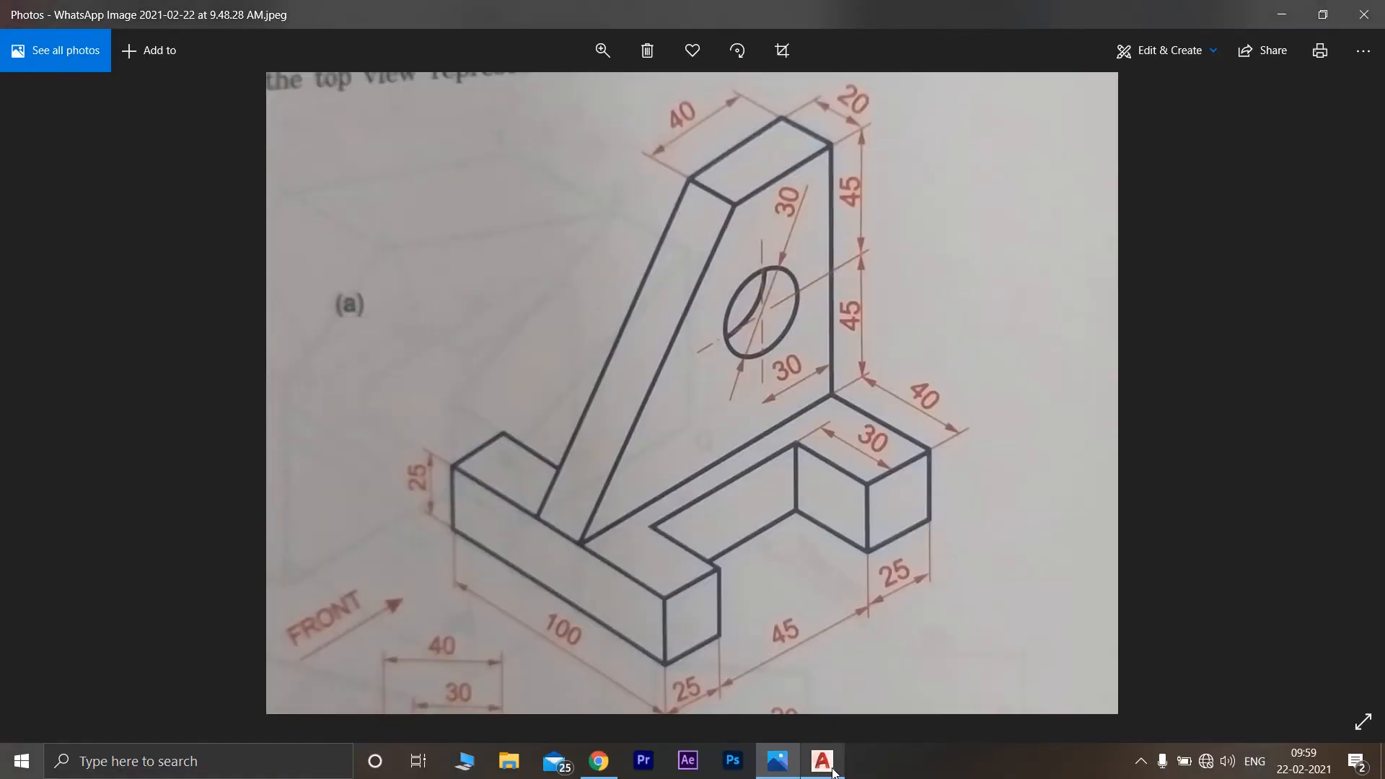
{"action": "mouse_move", "coordinate": [832, 771]}
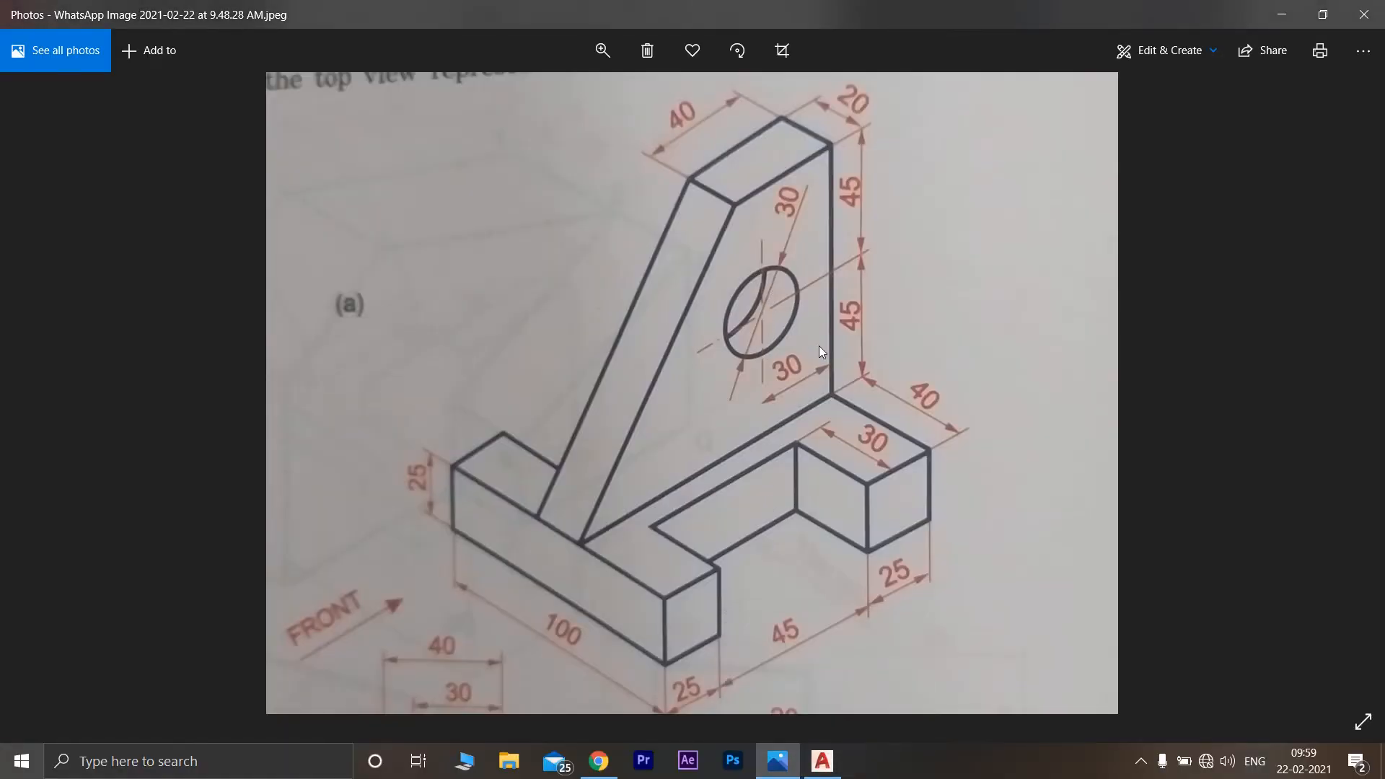
{"action": "left_click", "coordinate": [829, 763]}
{"action": "left_click", "coordinate": [31, 55]}
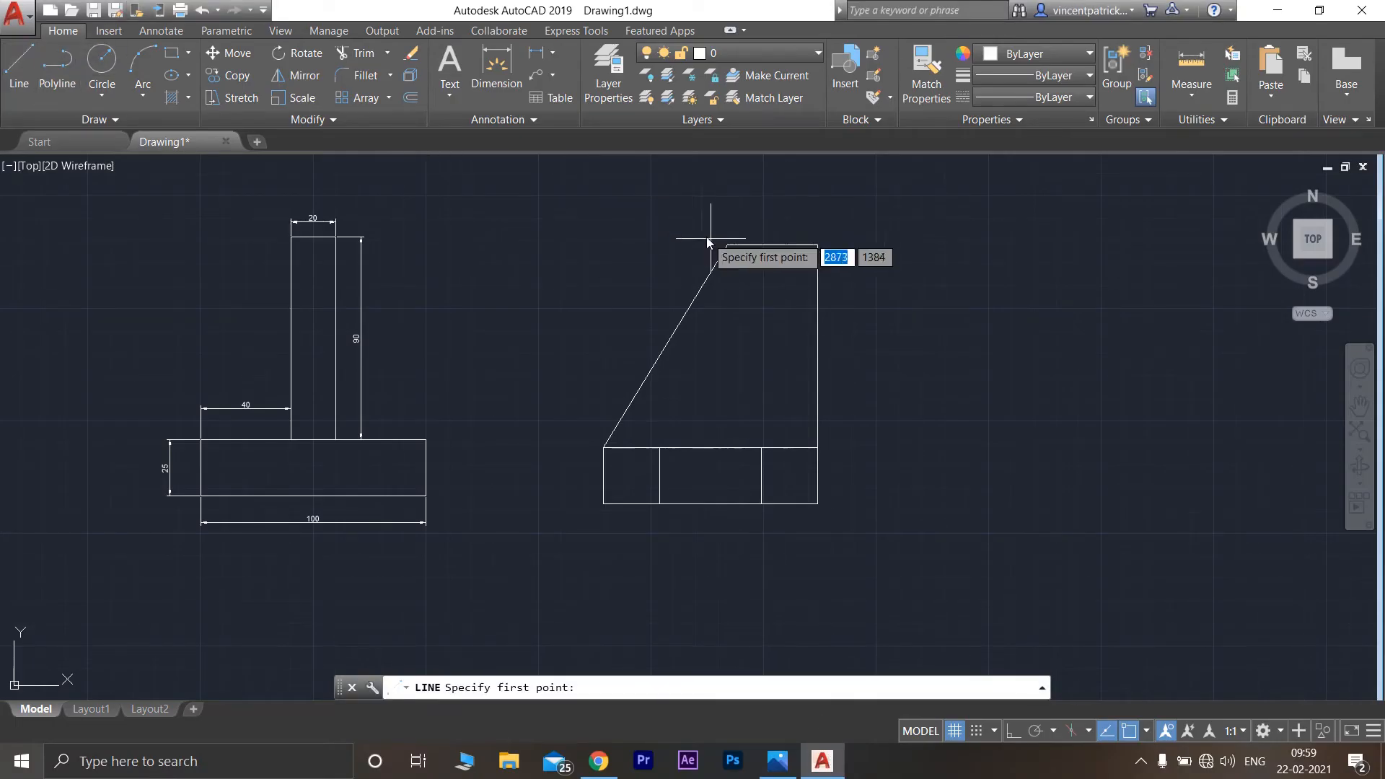
{"action": "left_click", "coordinate": [819, 250]}
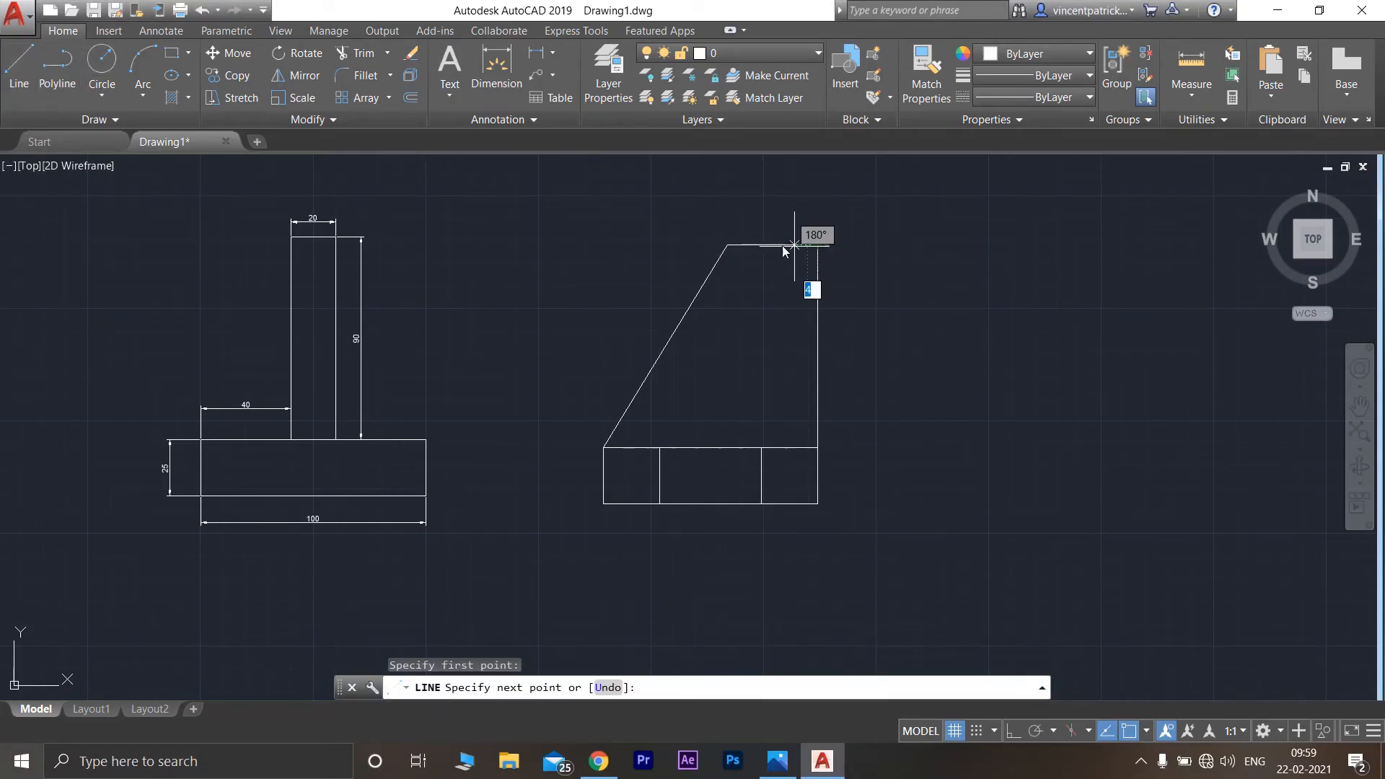
{"action": "type", "text": "3"}
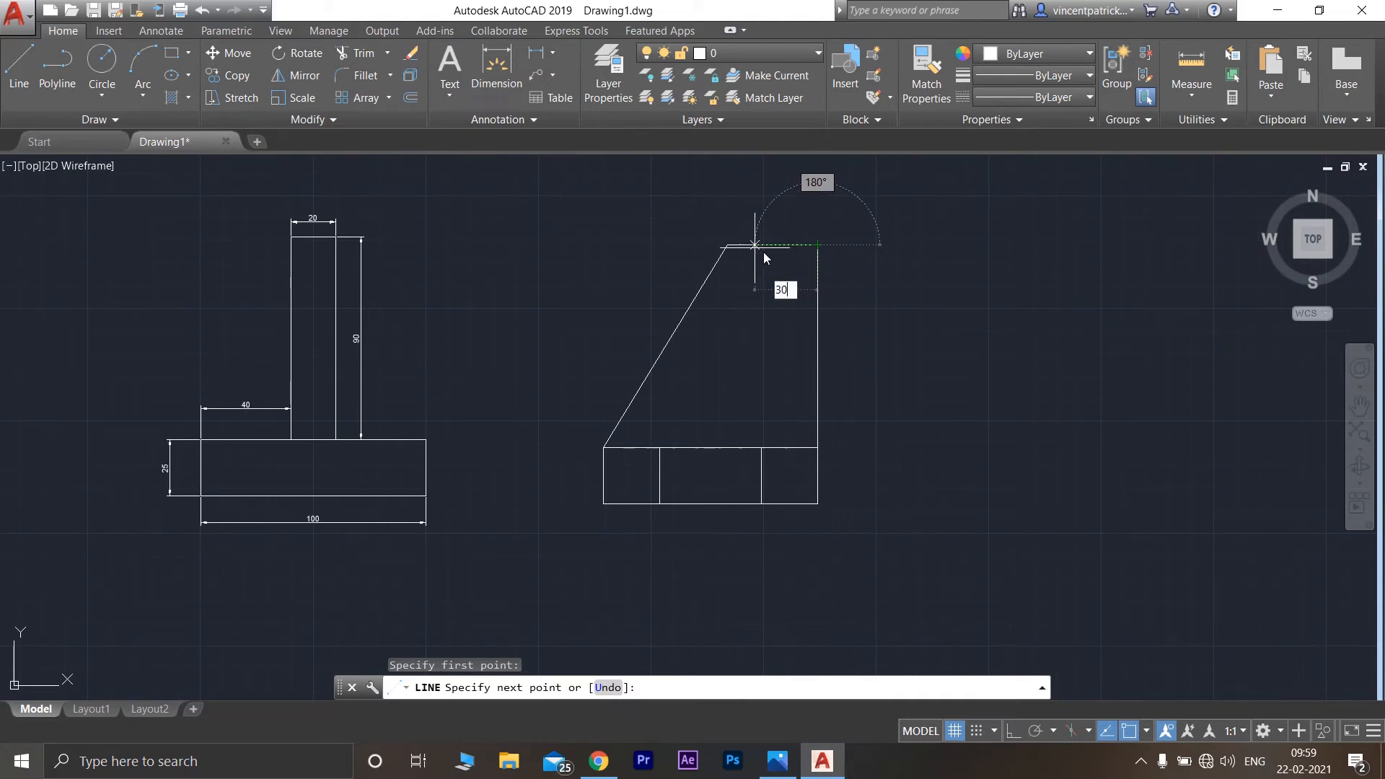
{"action": "type", "text": "0"}
{"action": "key", "text": "Return"}
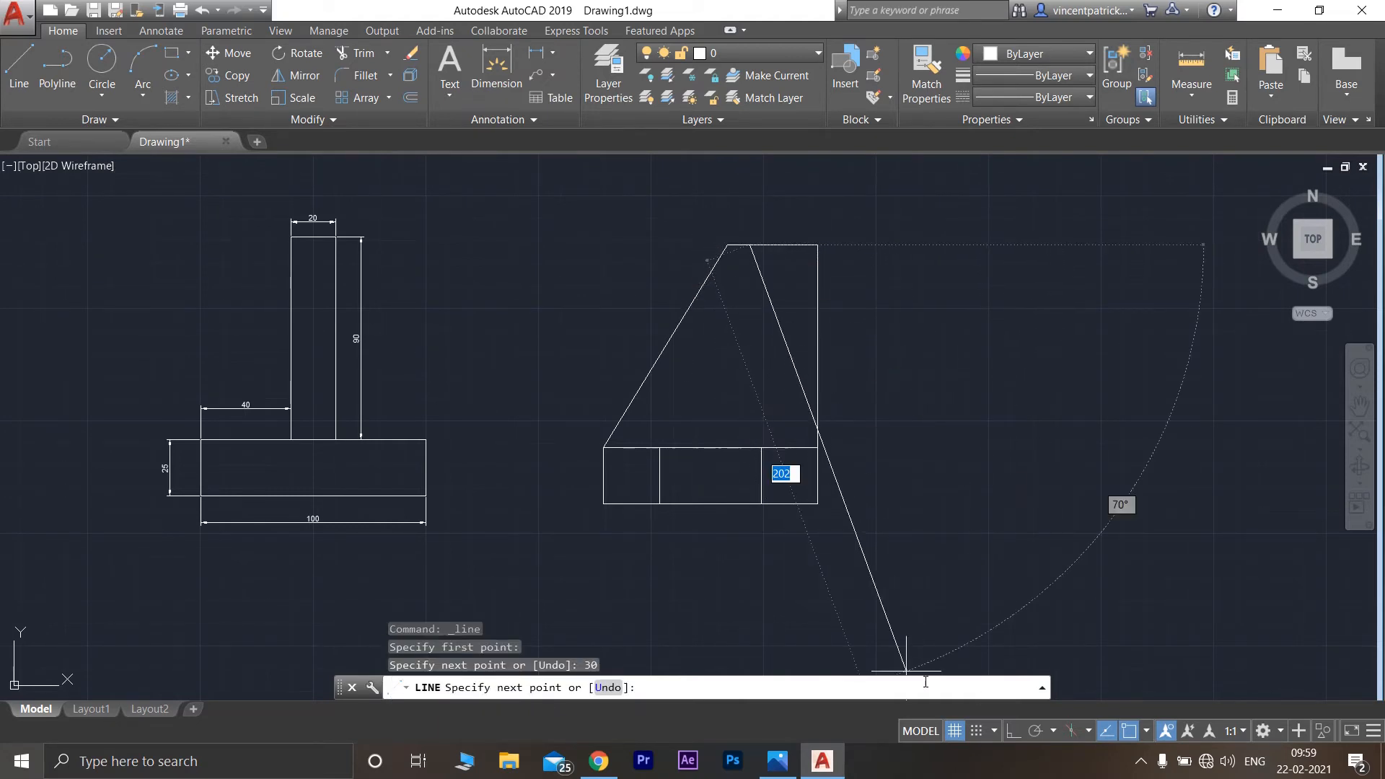
Step: Turn Ortho on and draw a vertical construction line from the 30 mm line's end down to just above the base
{"action": "left_click", "coordinate": [1011, 730]}
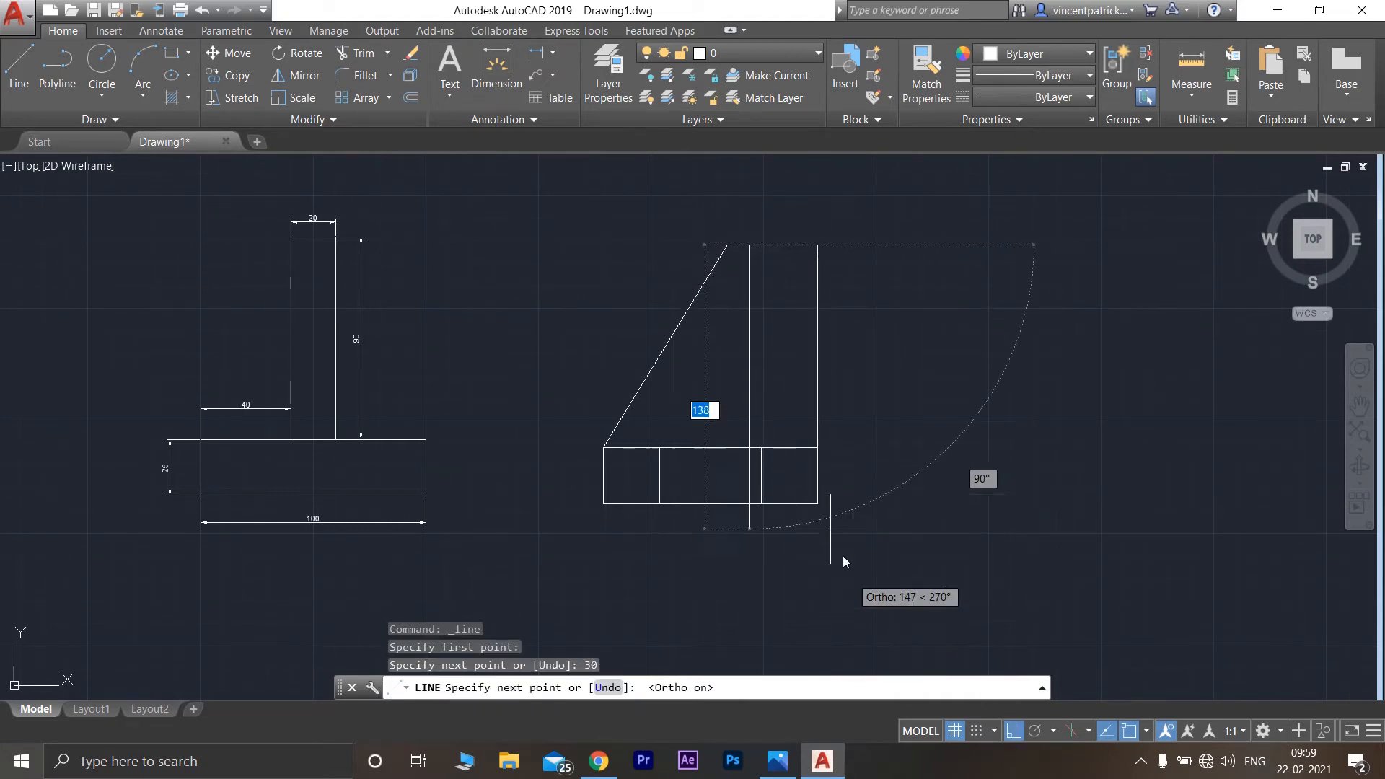
{"action": "left_click", "coordinate": [748, 420]}
{"action": "key", "text": "Escape"}
Step: Draw a horizontal construction line from the midpoint of the upright's right edge leftward across the vertical construction line
{"action": "left_click", "coordinate": [23, 64]}
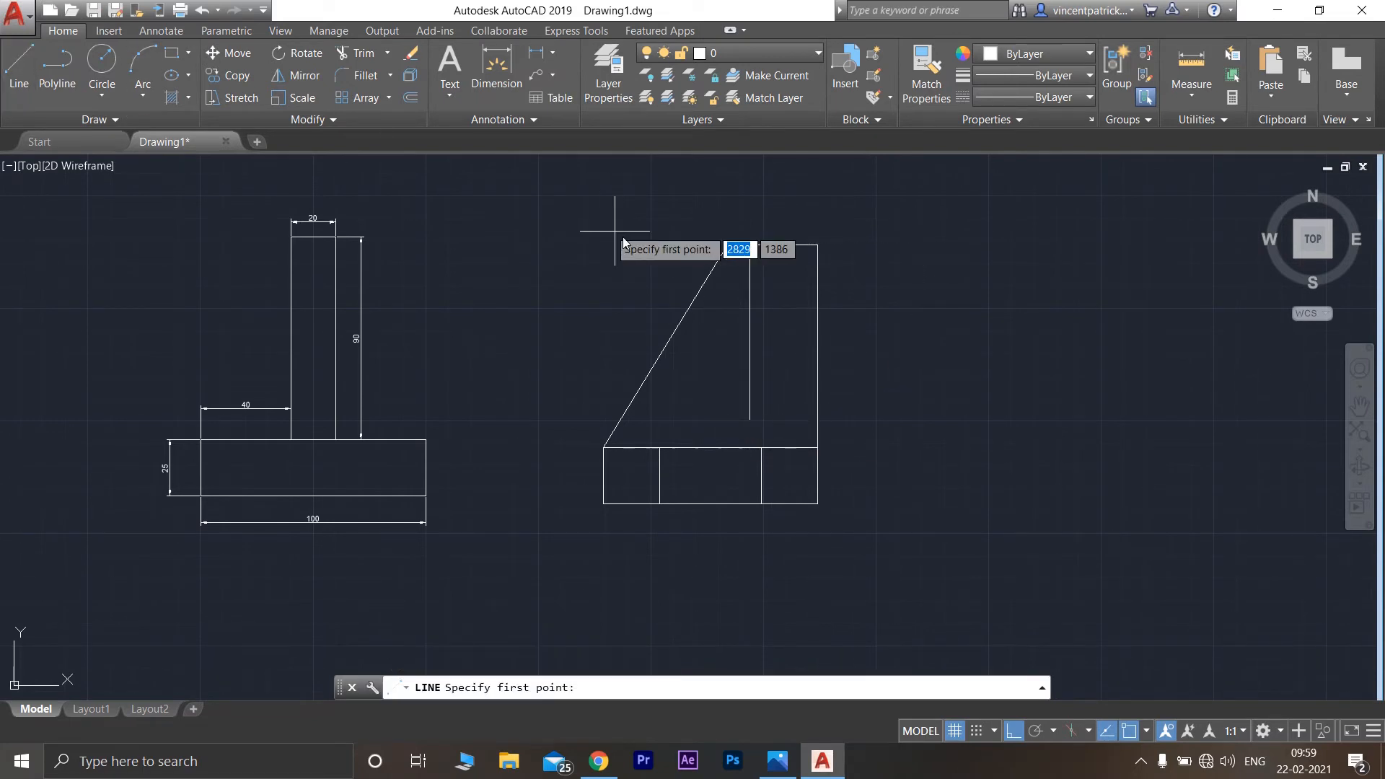
{"action": "left_click", "coordinate": [818, 345]}
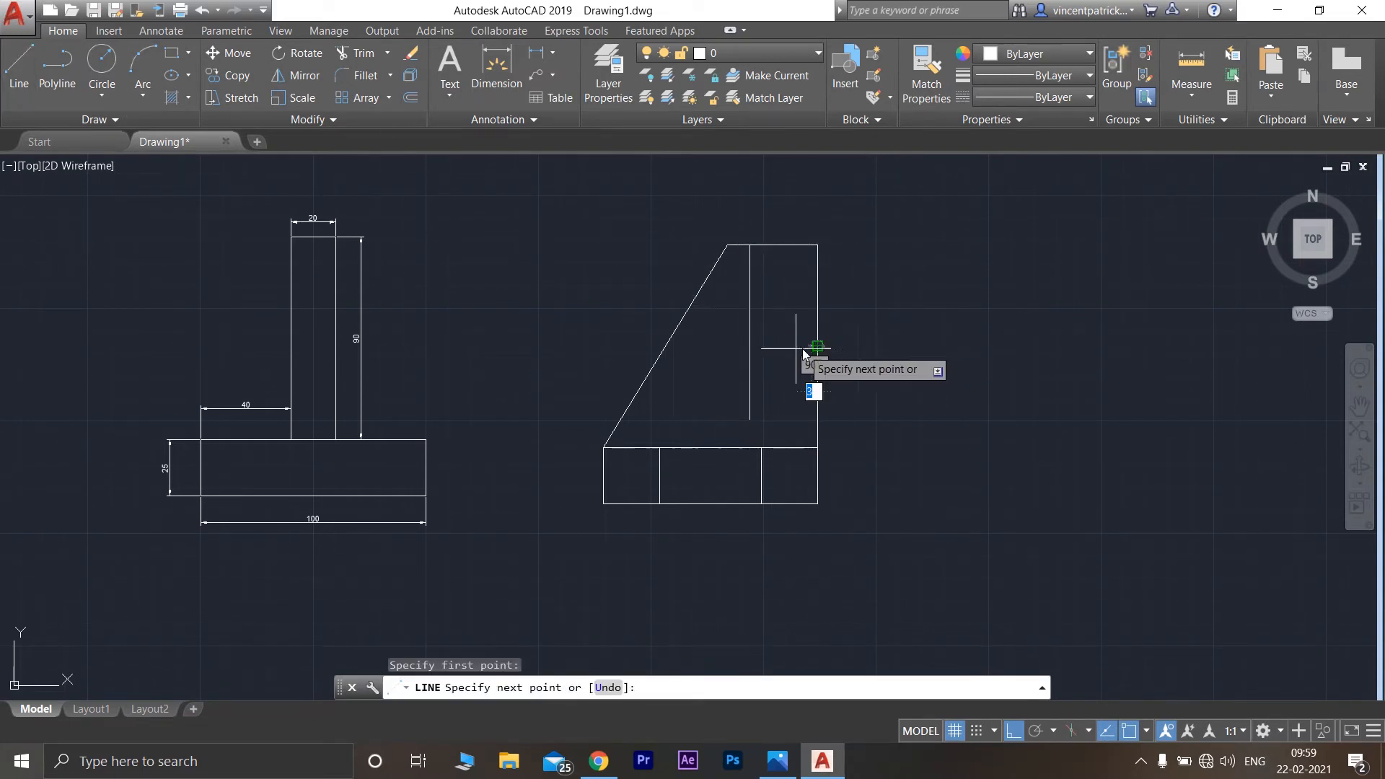
{"action": "left_click", "coordinate": [705, 353]}
{"action": "key", "text": "Escape"}
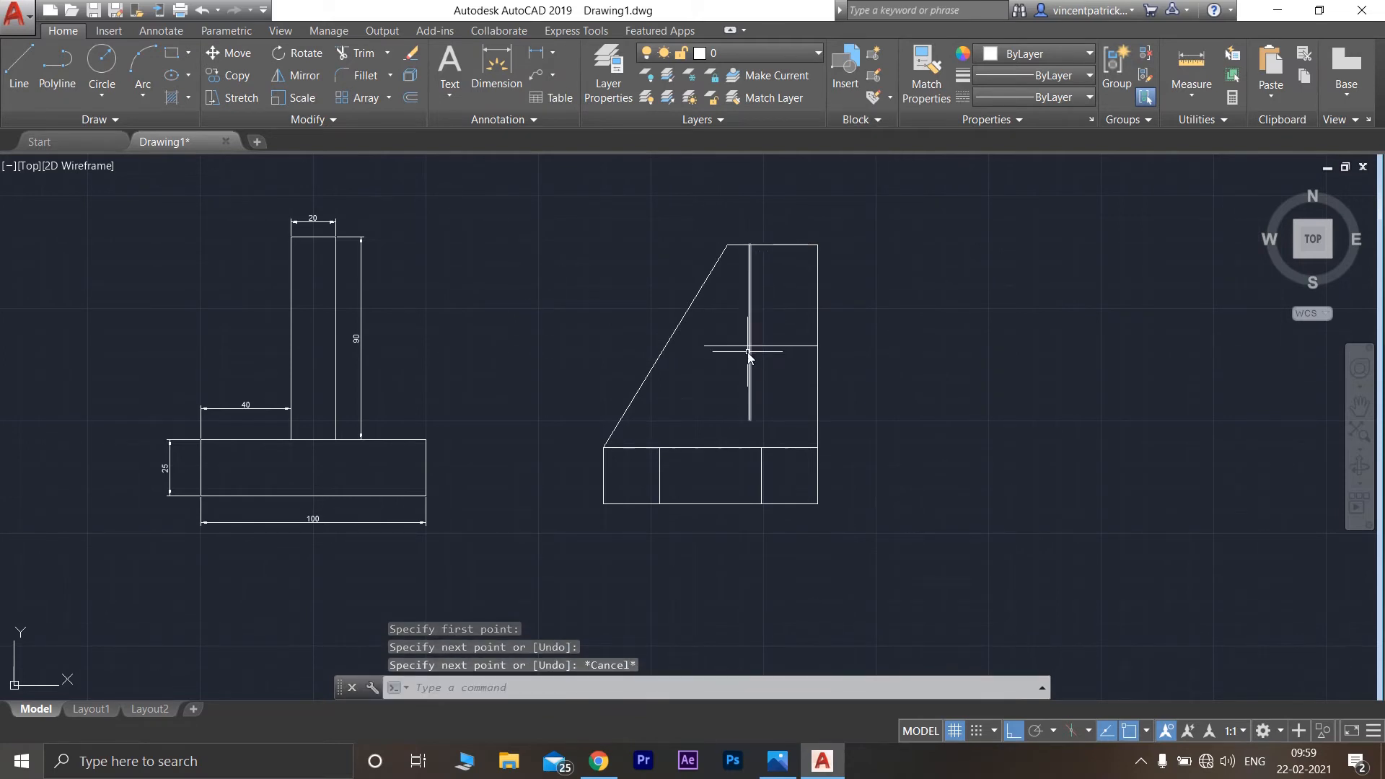
Step: Draw a 30 mm diameter circle centred on the intersection of the two construction lines
{"action": "left_click", "coordinate": [102, 92]}
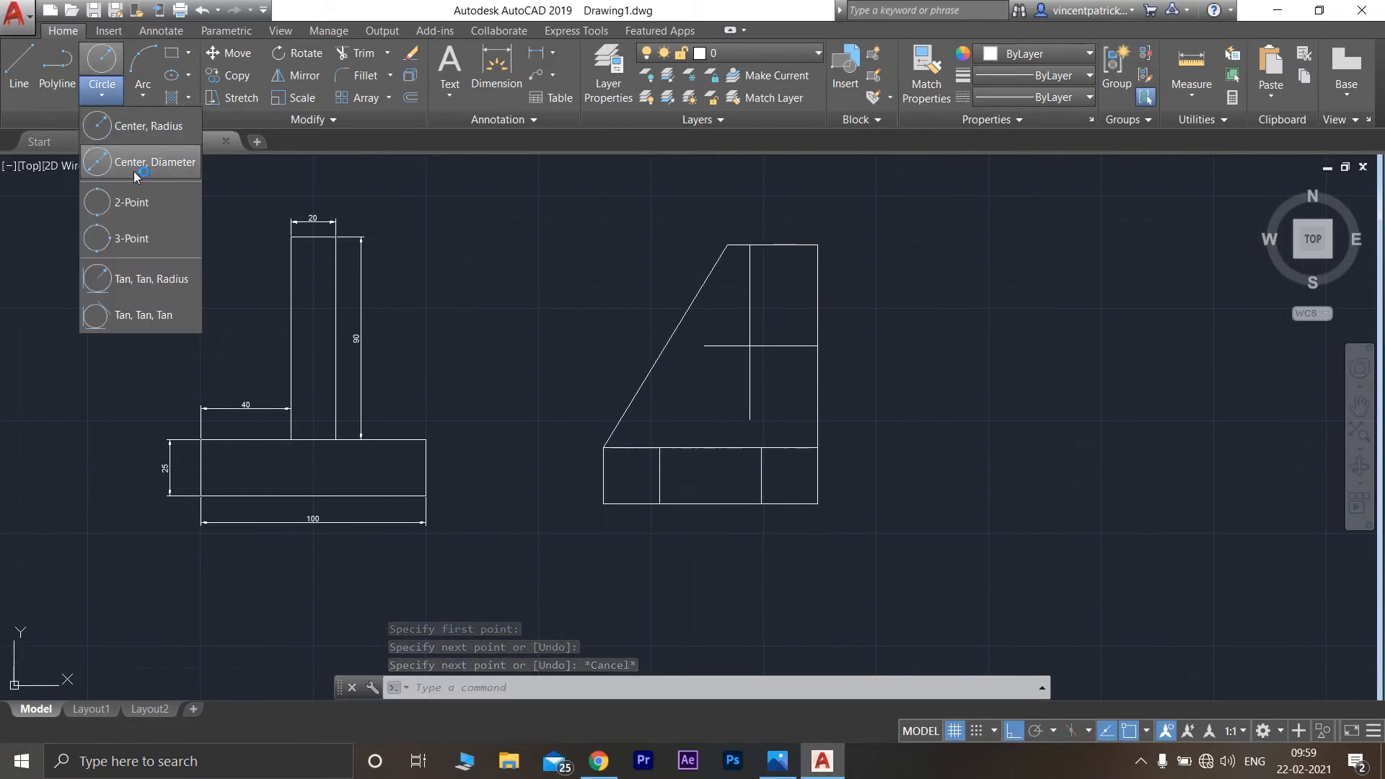
{"action": "left_click", "coordinate": [135, 163]}
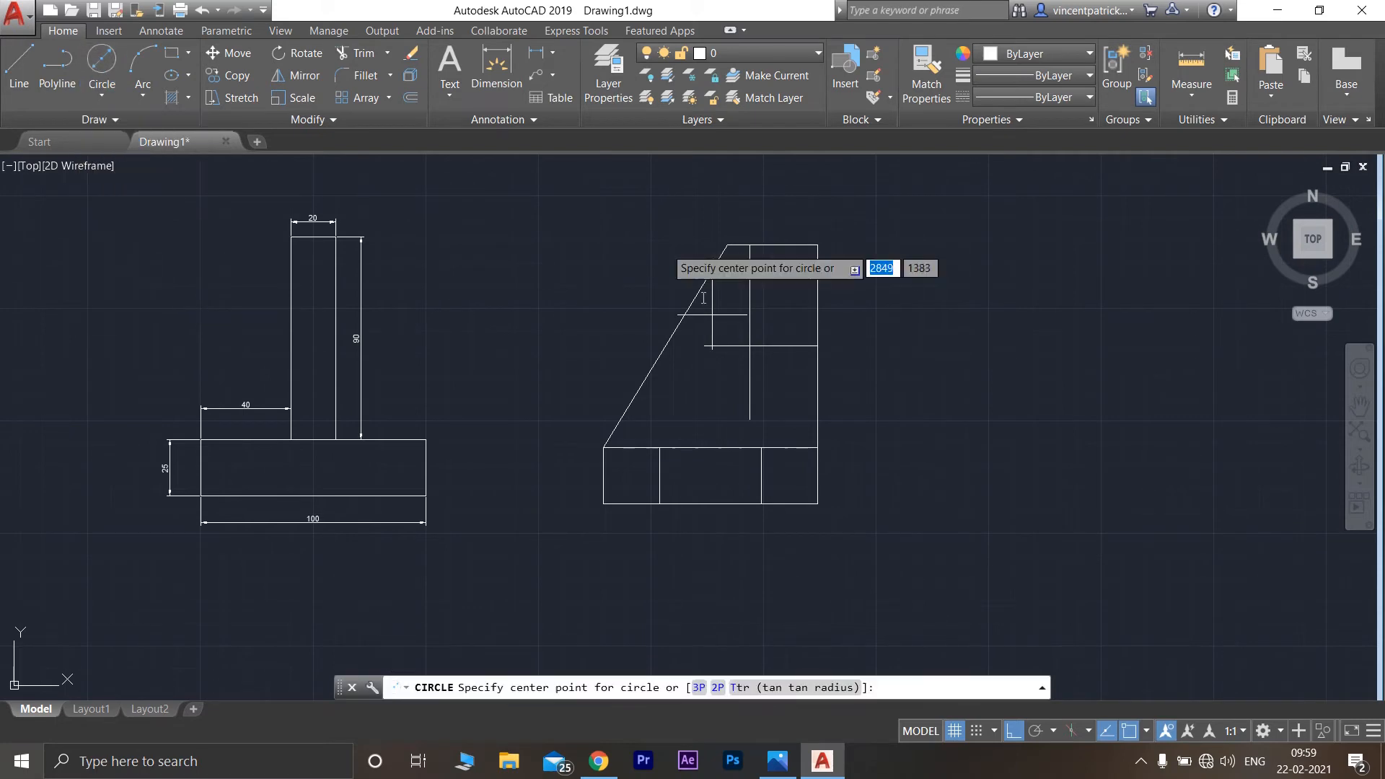
{"action": "left_click", "coordinate": [750, 347]}
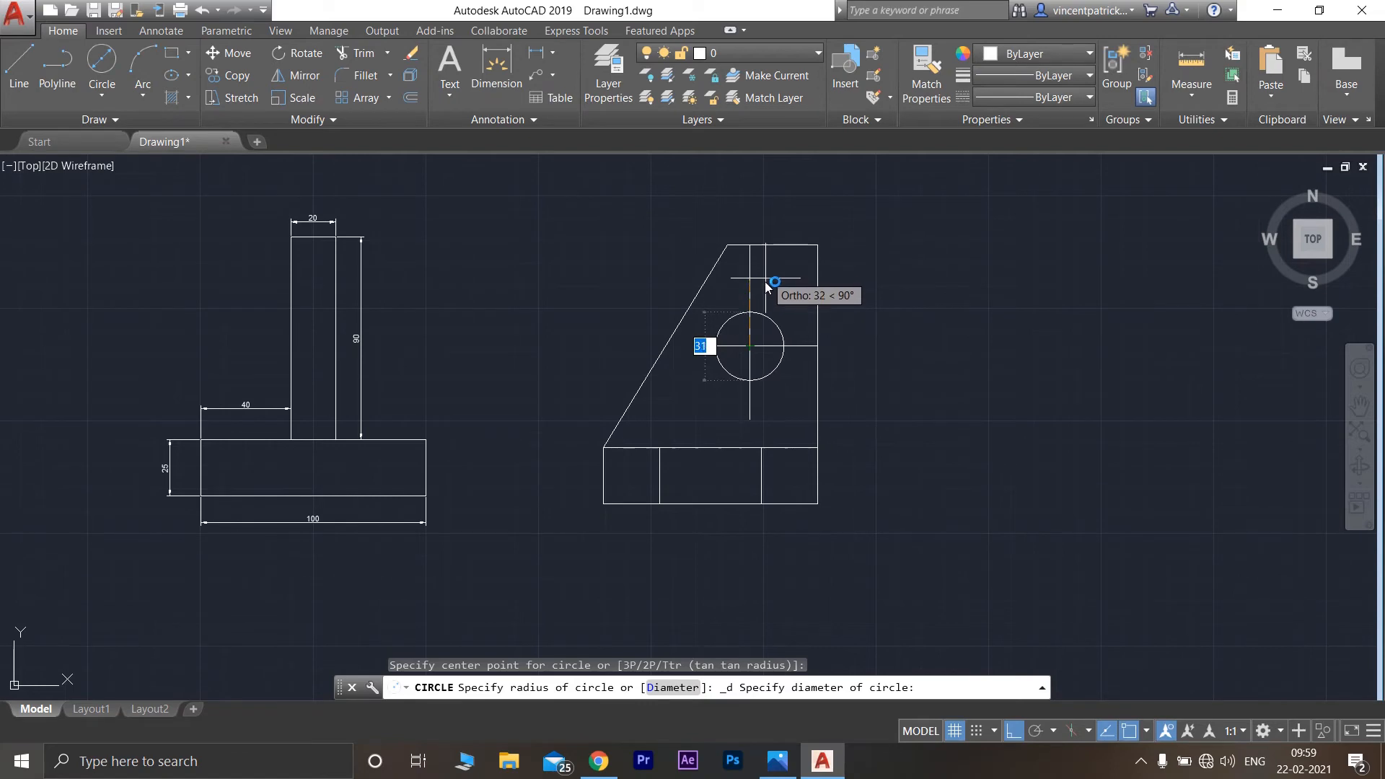
{"action": "type", "text": "30"}
{"action": "key", "text": "Return"}
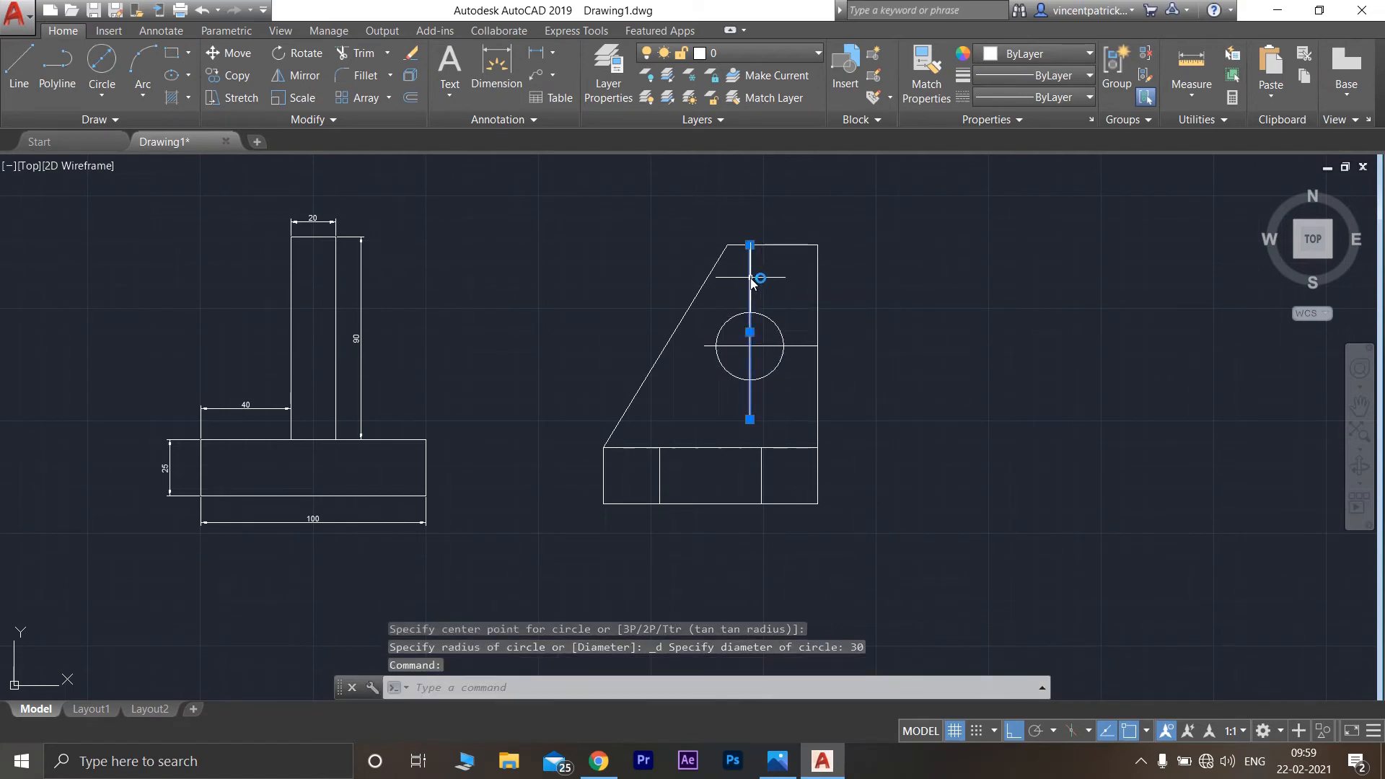
Step: Delete the vertical and horizontal construction lines through the circle
{"action": "key", "text": "Delete"}
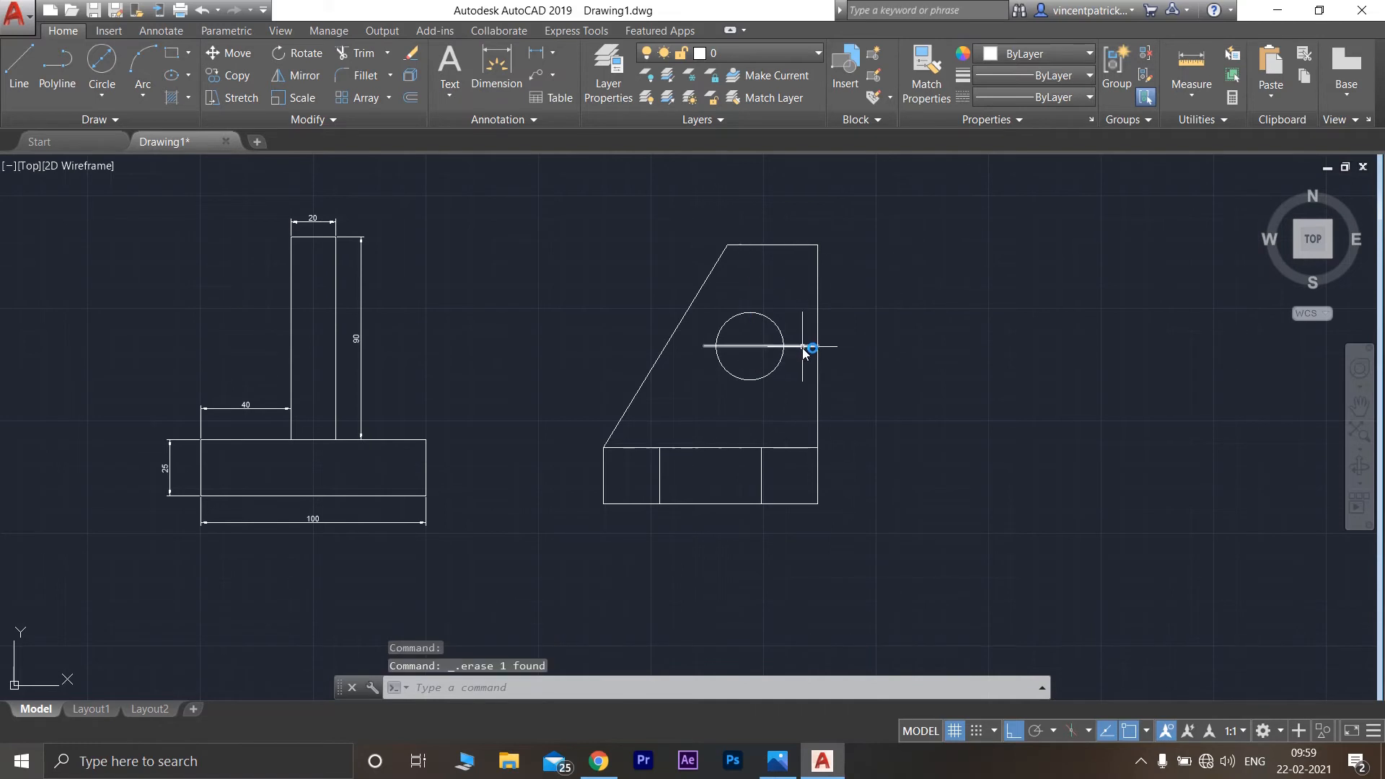
{"action": "left_click", "coordinate": [803, 346]}
{"action": "key", "text": "Delete"}
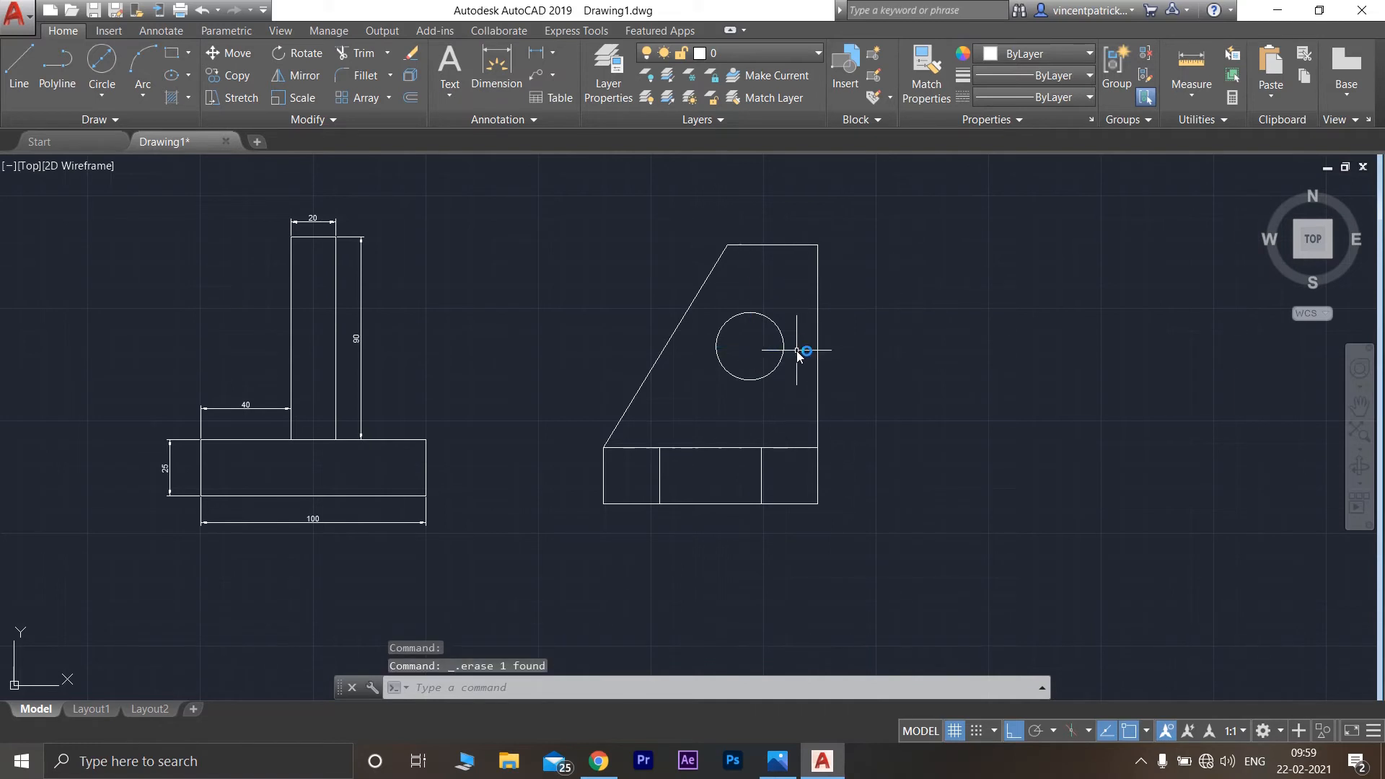
Step: Dimension the horizontal distance from the hole centre to the upright's right edge, placing it above the top edge
{"action": "left_click", "coordinate": [496, 65]}
{"action": "left_click", "coordinate": [772, 245]}
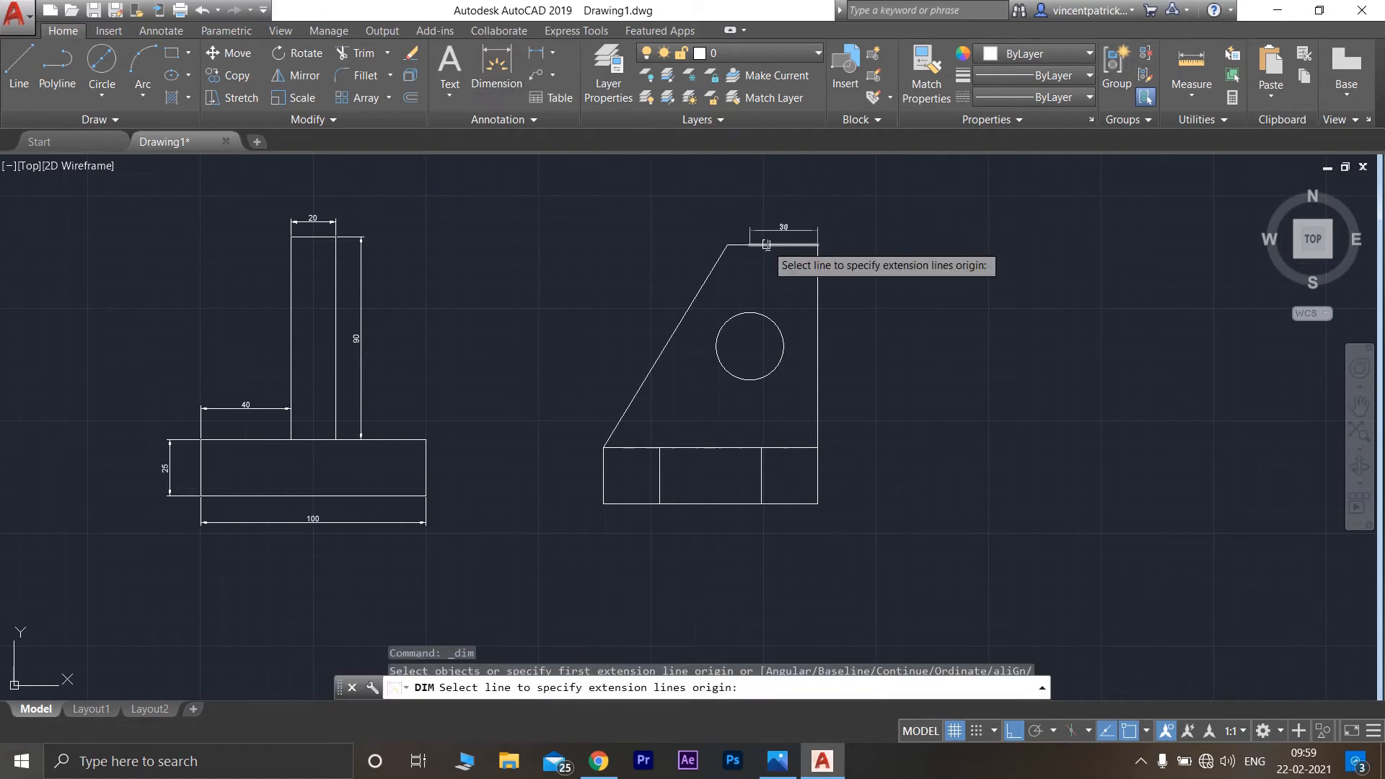
{"action": "left_click", "coordinate": [762, 220]}
{"action": "key", "text": "Escape"}
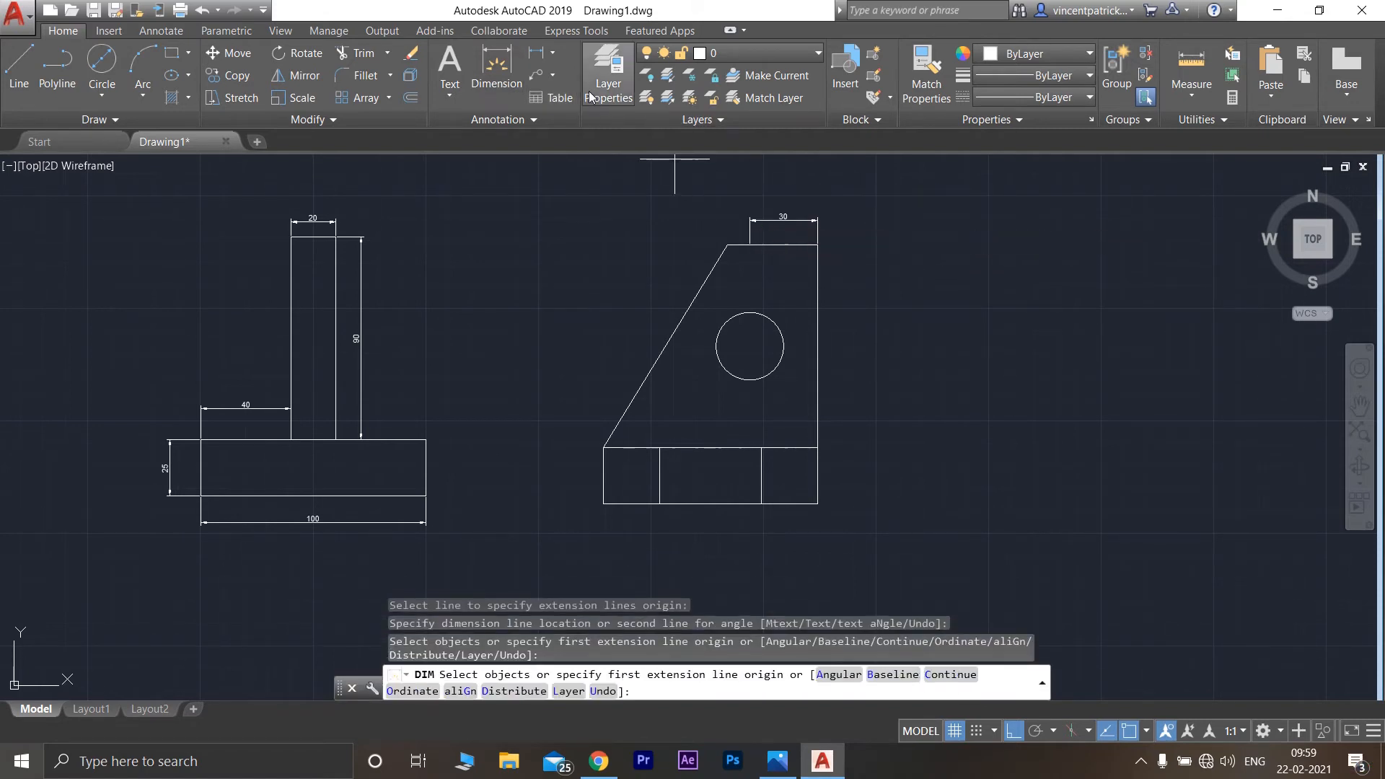
Step: Dimension the upper and lower halves of the upright's right edge, aligning both dimensions outside that edge
{"action": "left_click", "coordinate": [496, 65]}
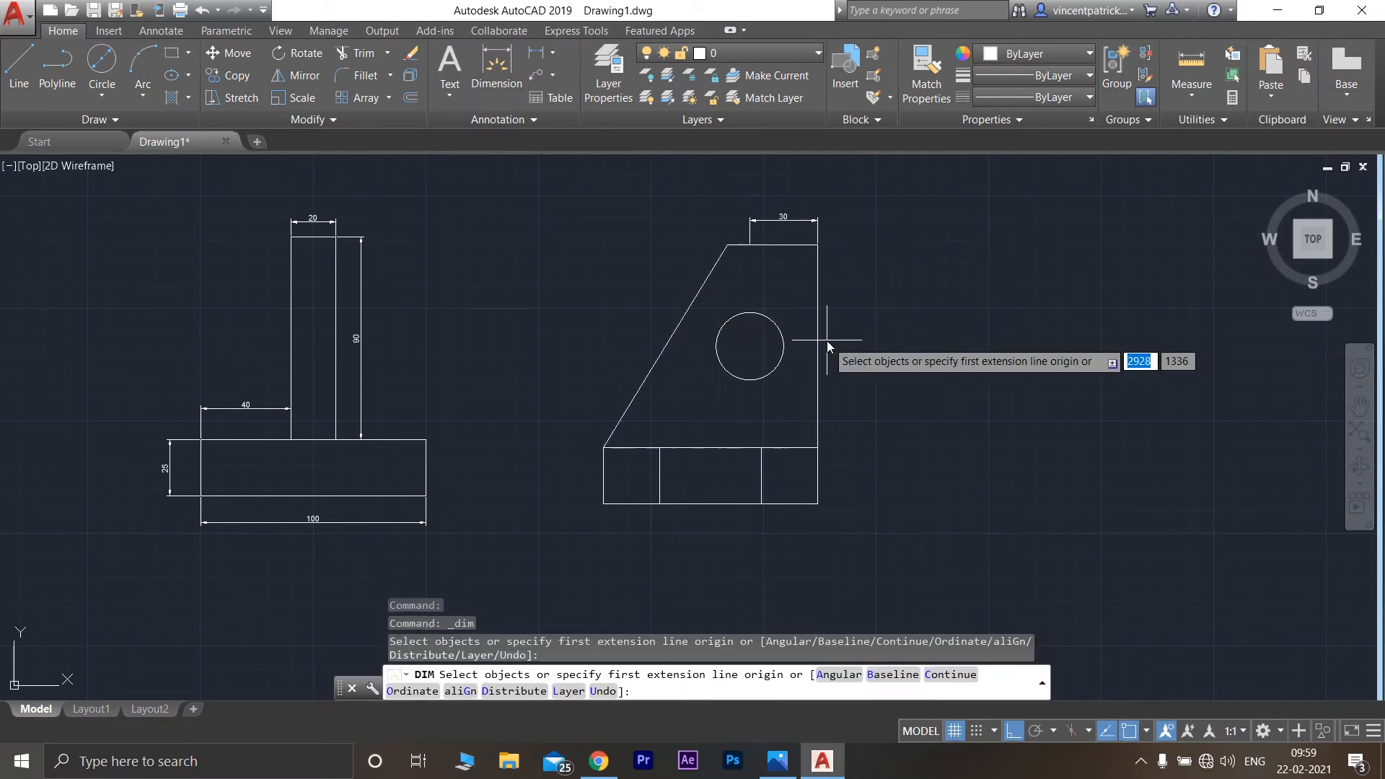
{"action": "left_click", "coordinate": [816, 286]}
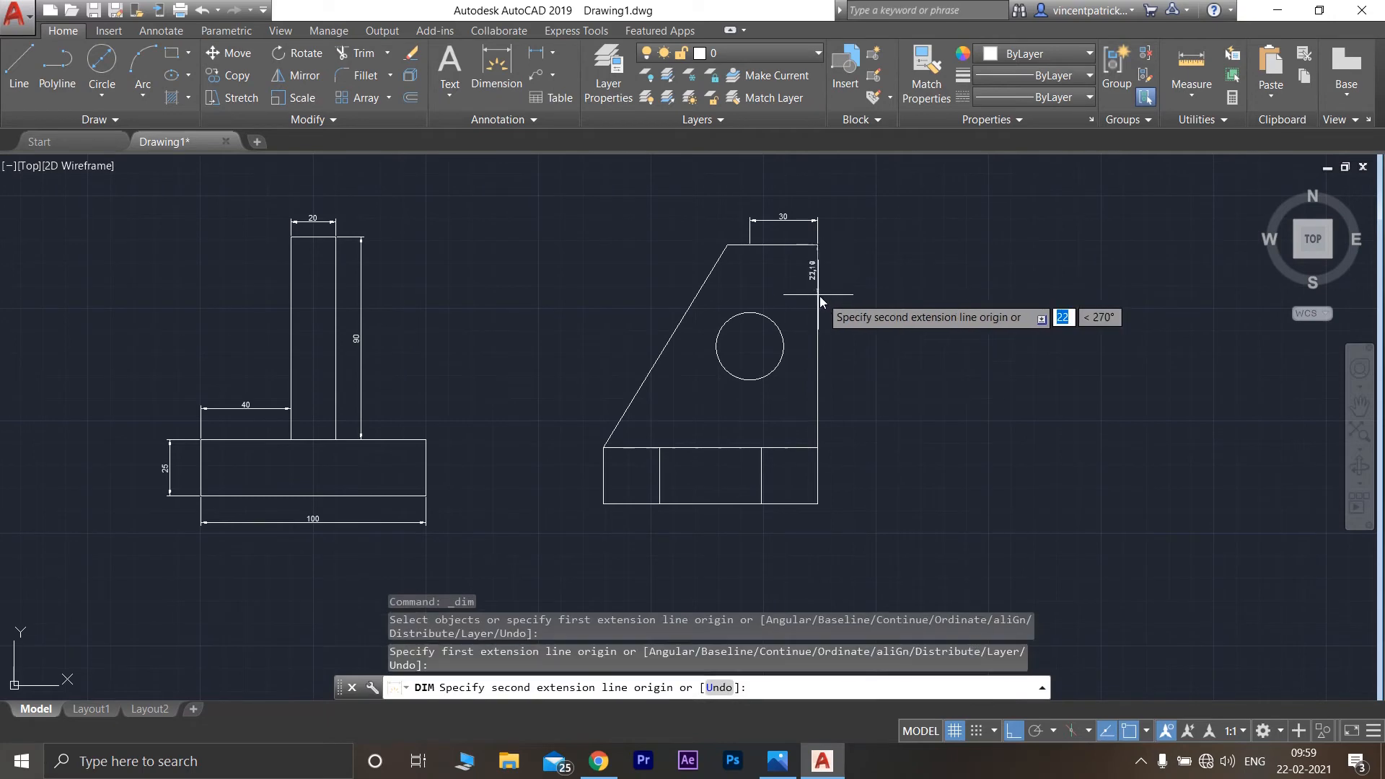
{"action": "left_click", "coordinate": [816, 344]}
{"action": "left_click", "coordinate": [847, 346]}
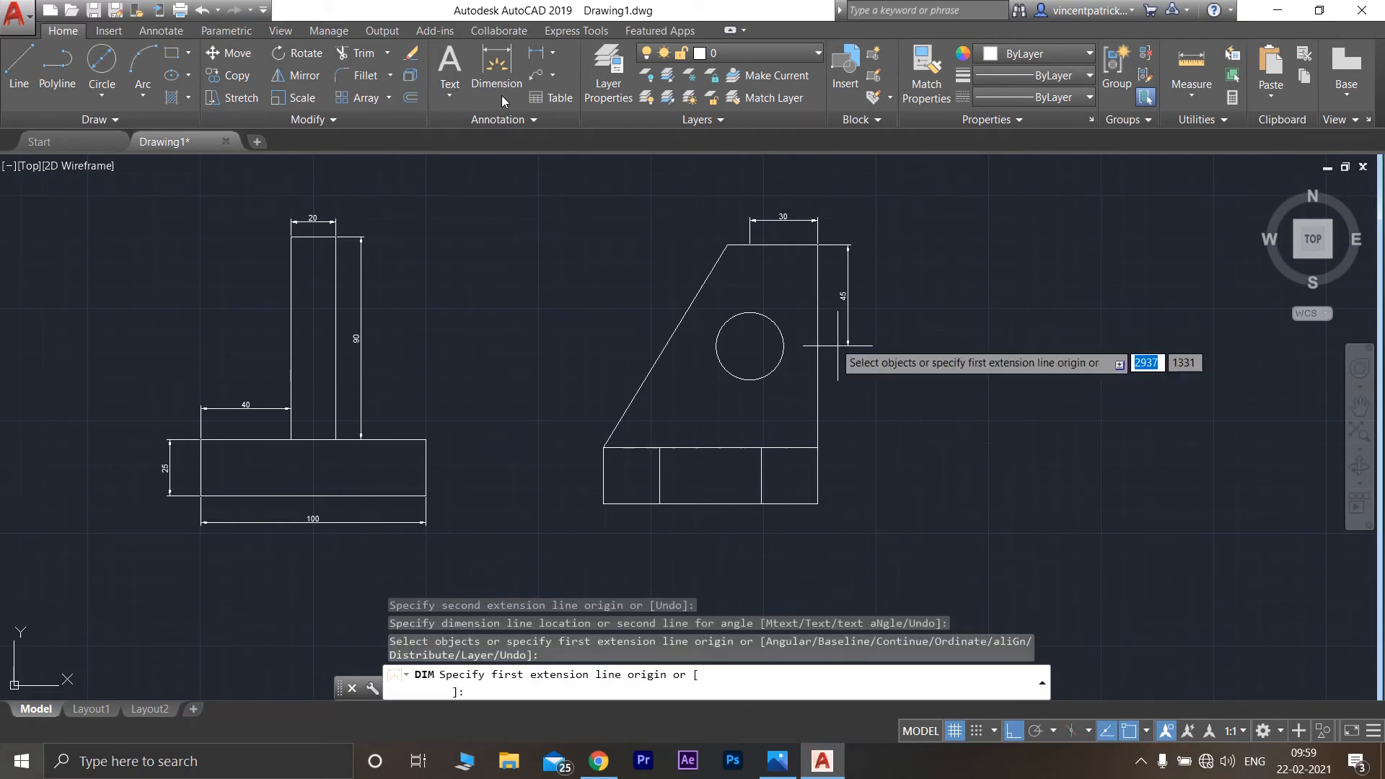
{"action": "left_click", "coordinate": [499, 87]}
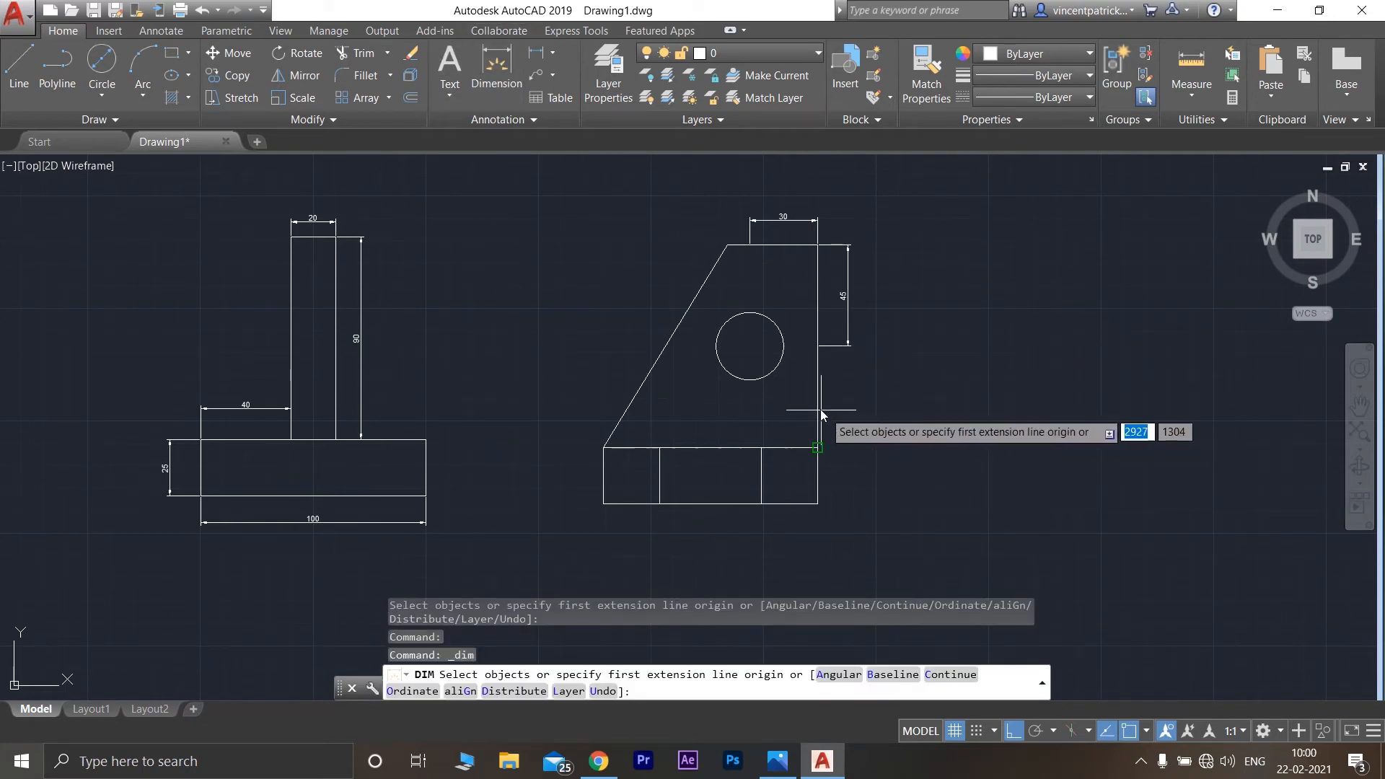
{"action": "left_click", "coordinate": [819, 411]}
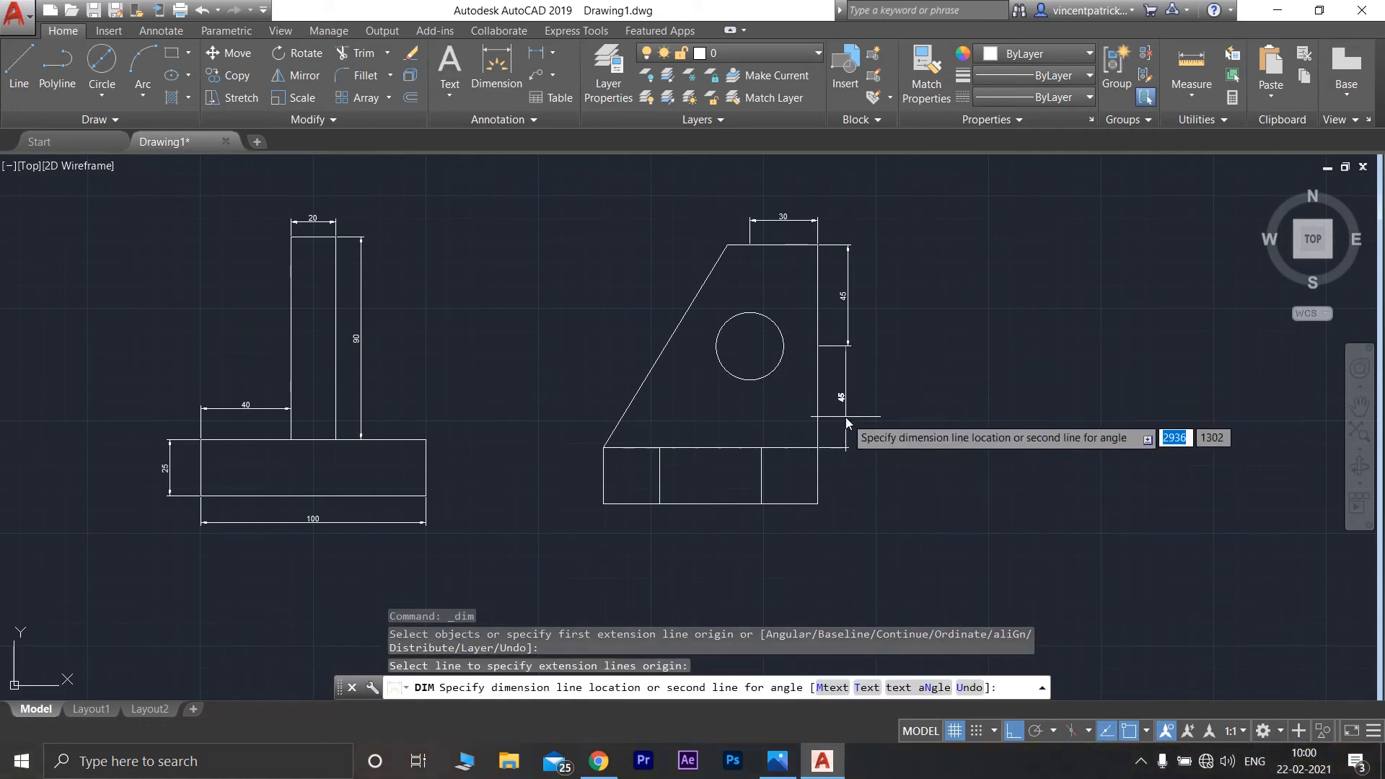
{"action": "left_click", "coordinate": [848, 422]}
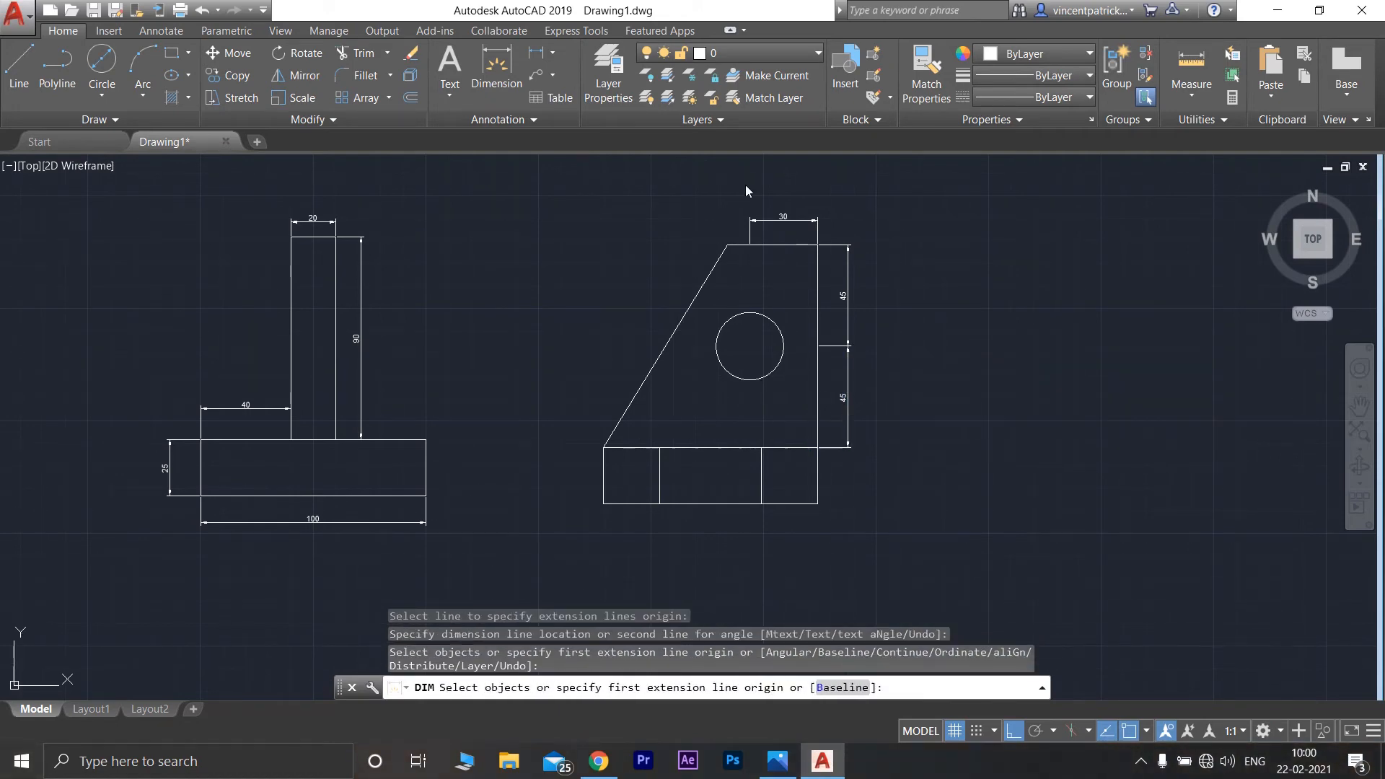
Step: Dimension the height of the side view's base, placing the dimension outside its left edge
{"action": "left_click", "coordinate": [534, 50]}
{"action": "left_click", "coordinate": [603, 479]}
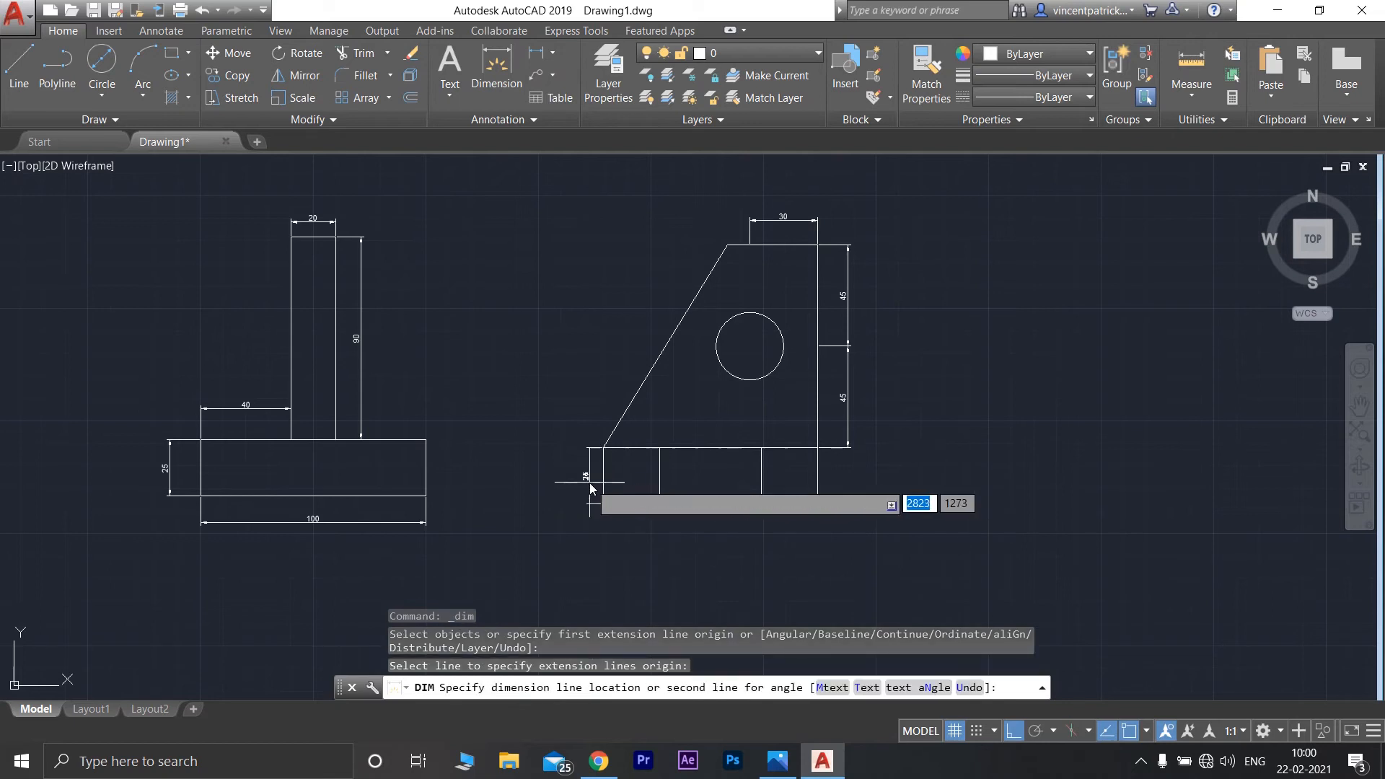
{"action": "left_click", "coordinate": [583, 481]}
Step: Dimension the middle, left and right segments of the base's bottom edge, aligning the dimensions in a row below it
{"action": "left_click", "coordinate": [516, 90]}
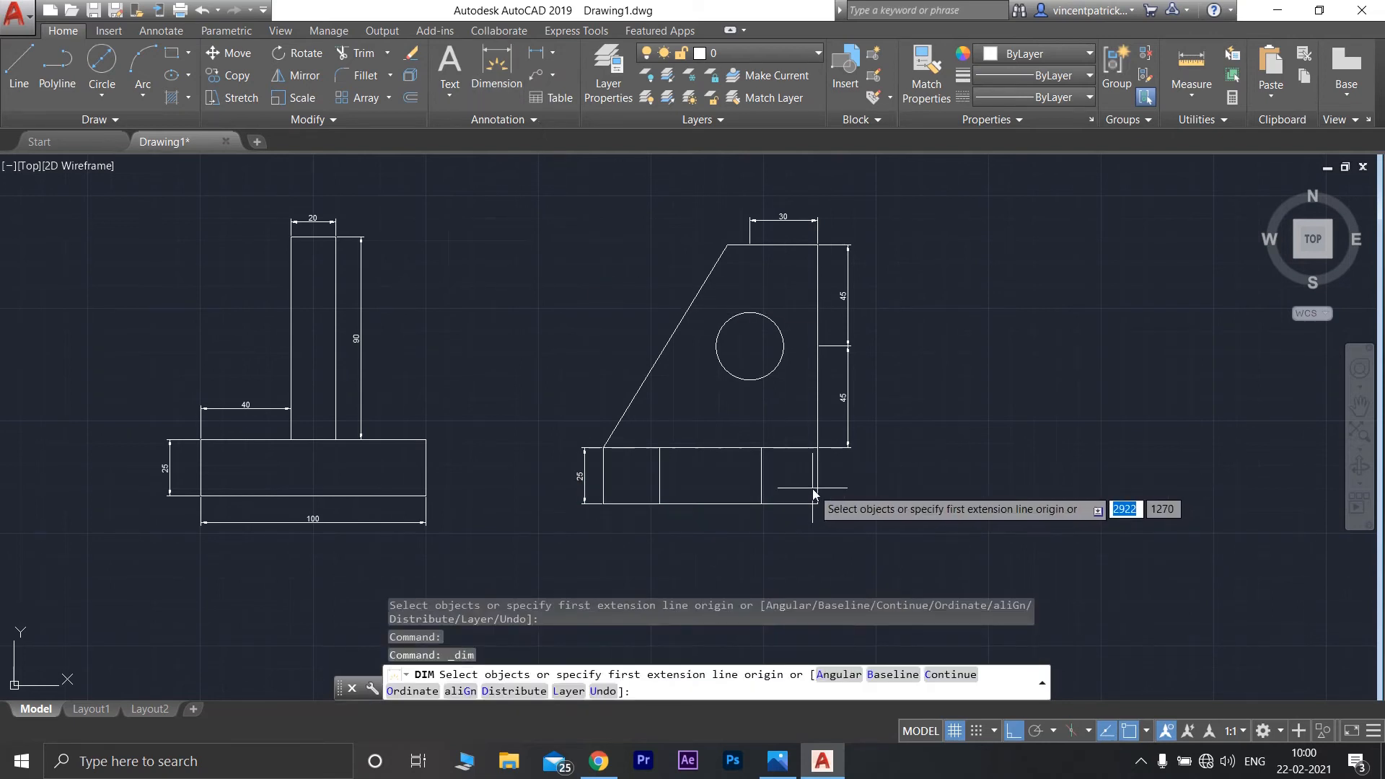
{"action": "key", "text": "Return"}
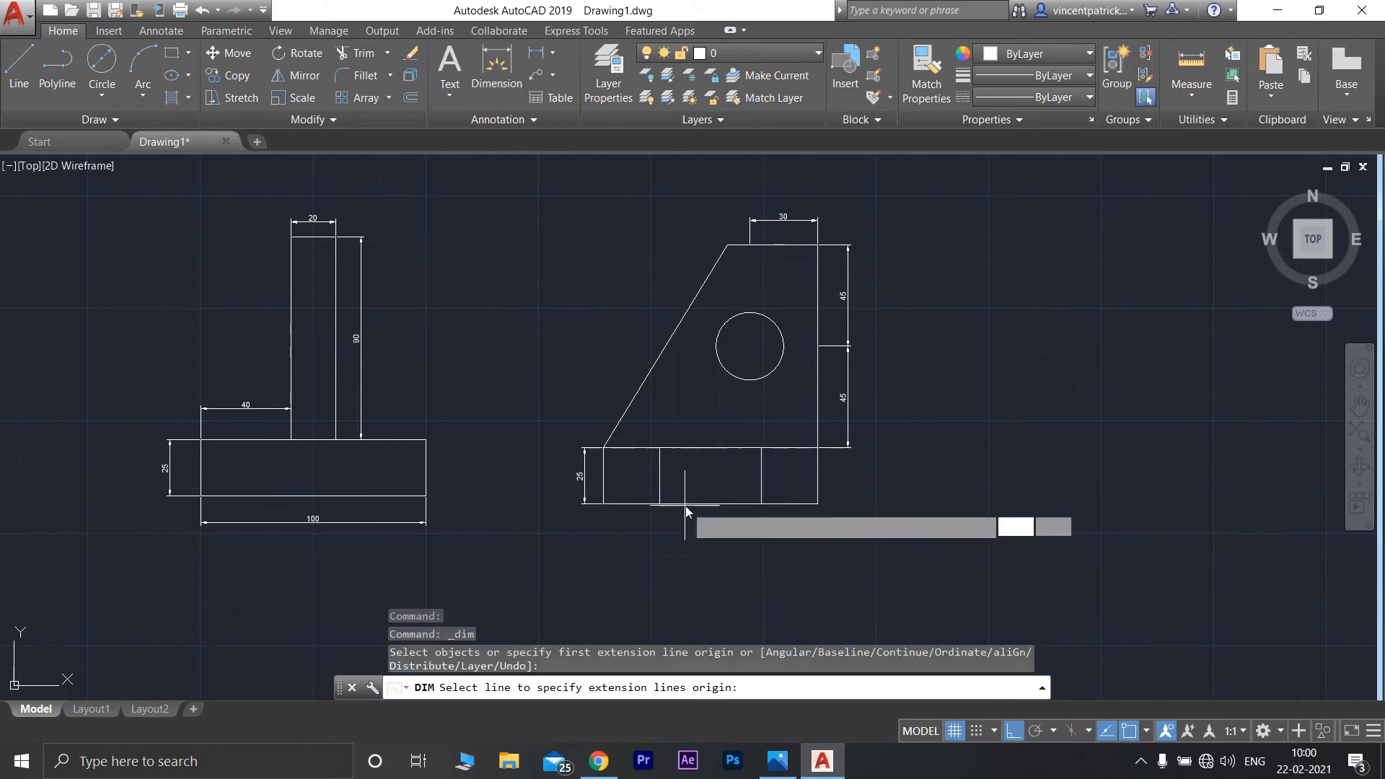
{"action": "left_click", "coordinate": [685, 504]}
{"action": "left_click", "coordinate": [688, 527]}
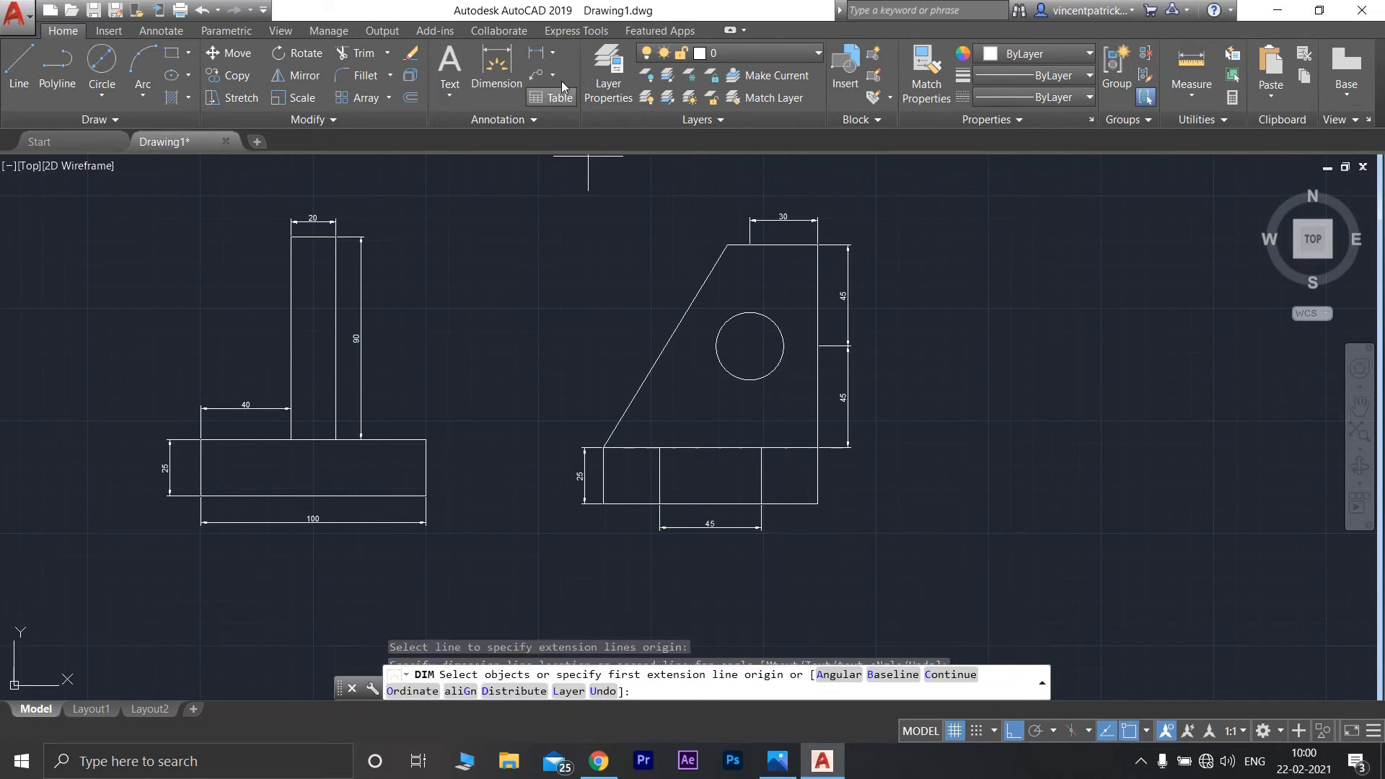
{"action": "left_click", "coordinate": [508, 58]}
{"action": "key", "text": "Return"}
{"action": "left_click", "coordinate": [633, 504]}
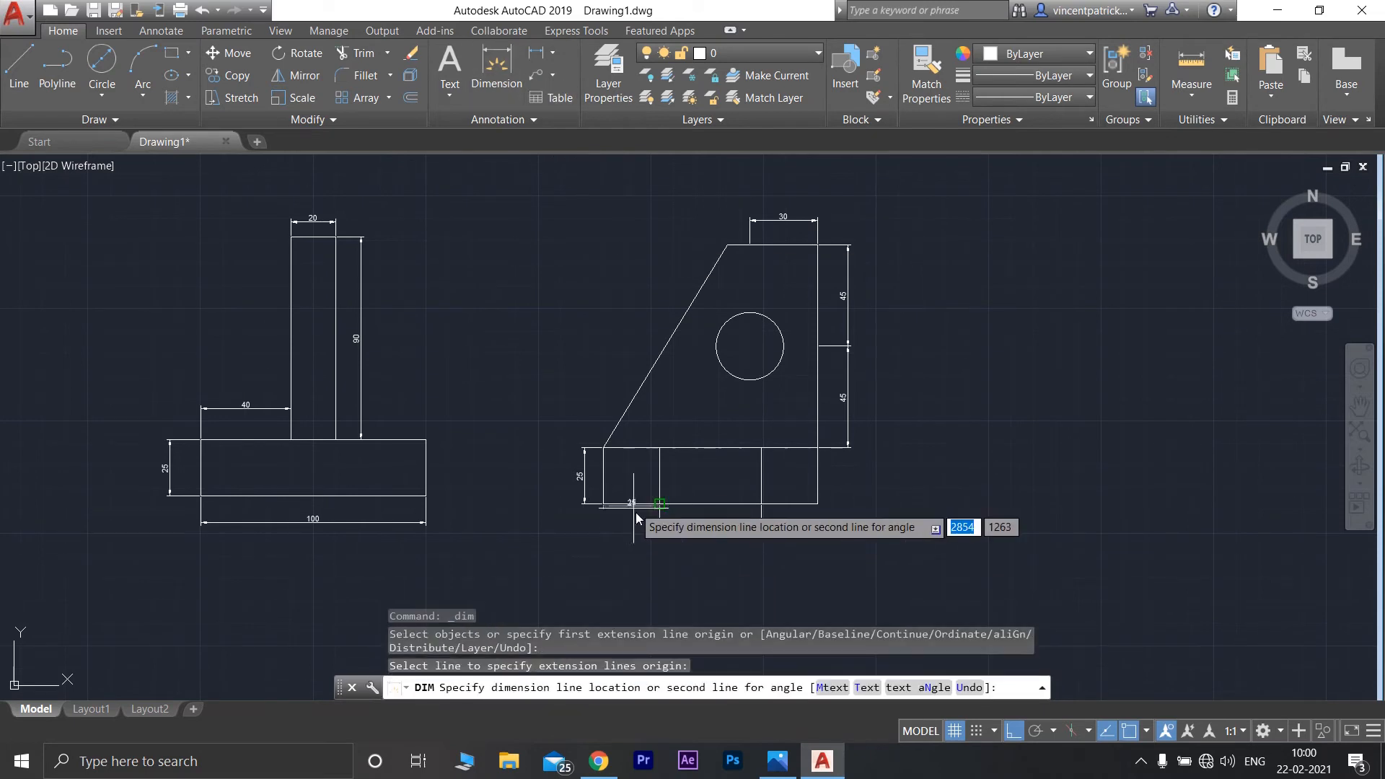
{"action": "left_click", "coordinate": [641, 528]}
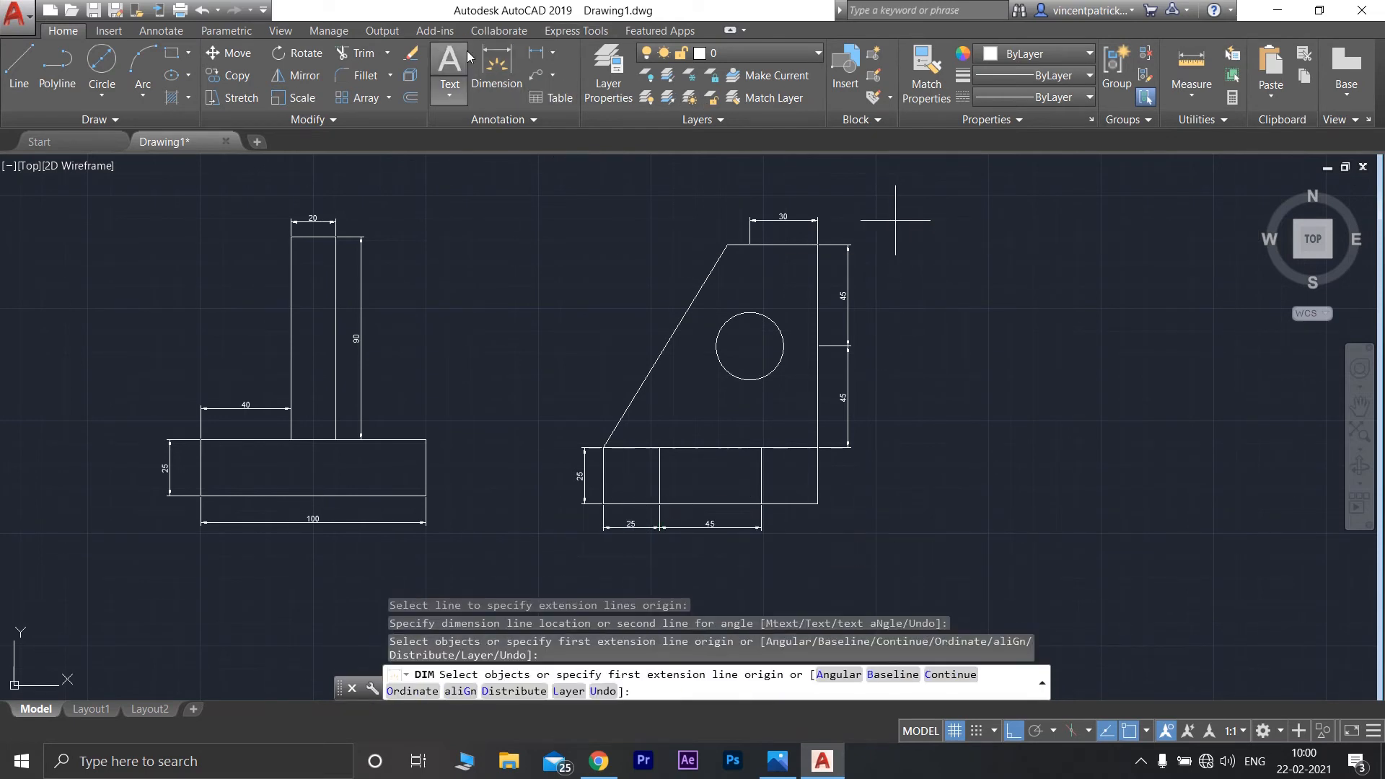
{"action": "left_click", "coordinate": [496, 65]}
{"action": "key", "text": "Return"}
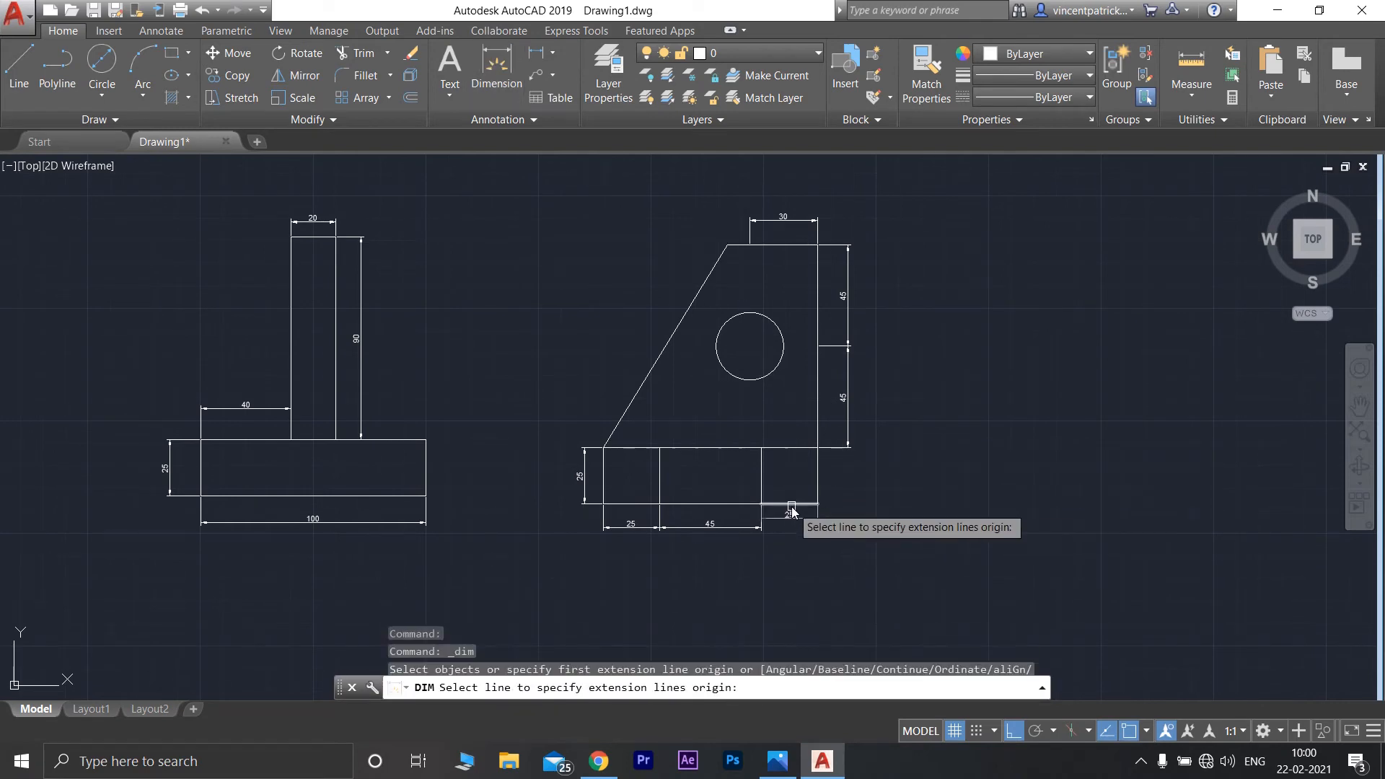
{"action": "left_click", "coordinate": [791, 506]}
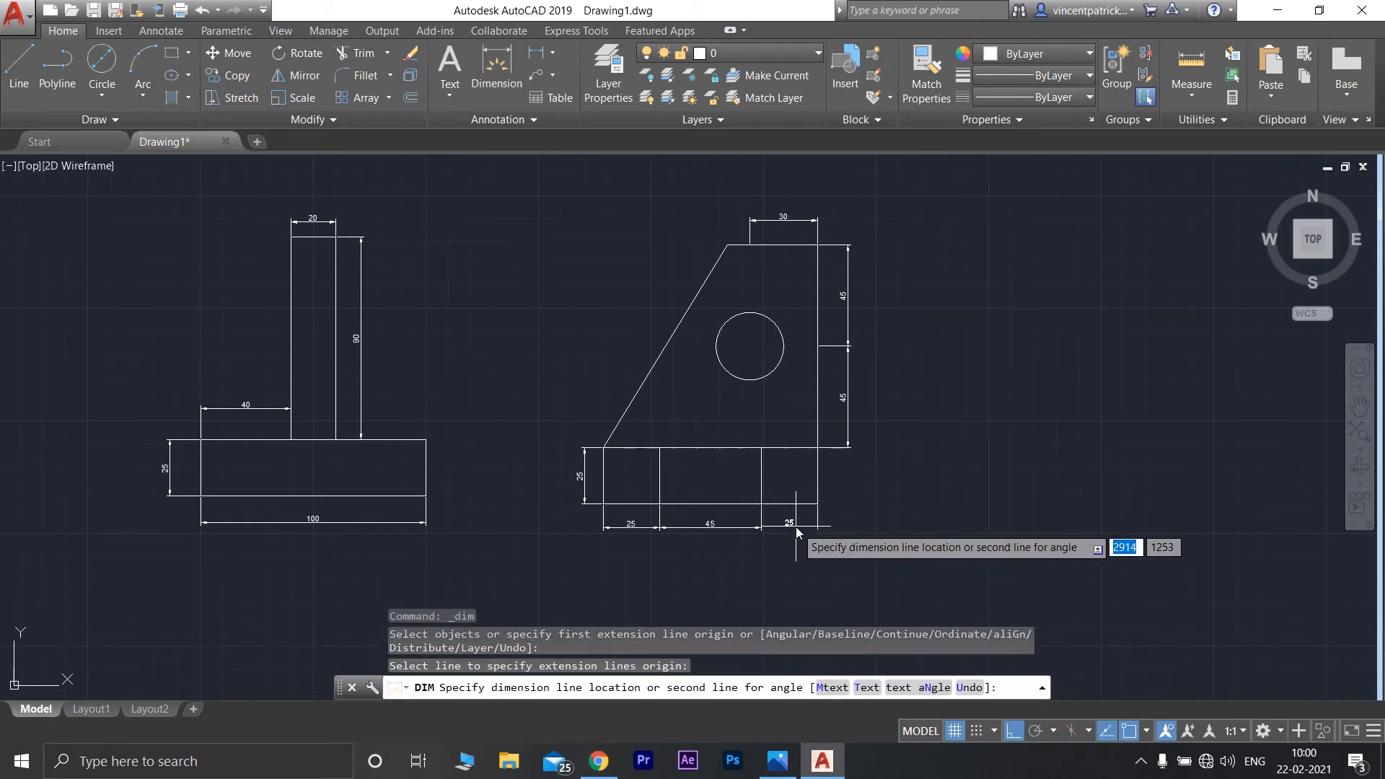
{"action": "left_click", "coordinate": [796, 527]}
Step: Add a diameter dimension to the hole, with its text above and to the right of the circle
{"action": "left_click", "coordinate": [552, 53]}
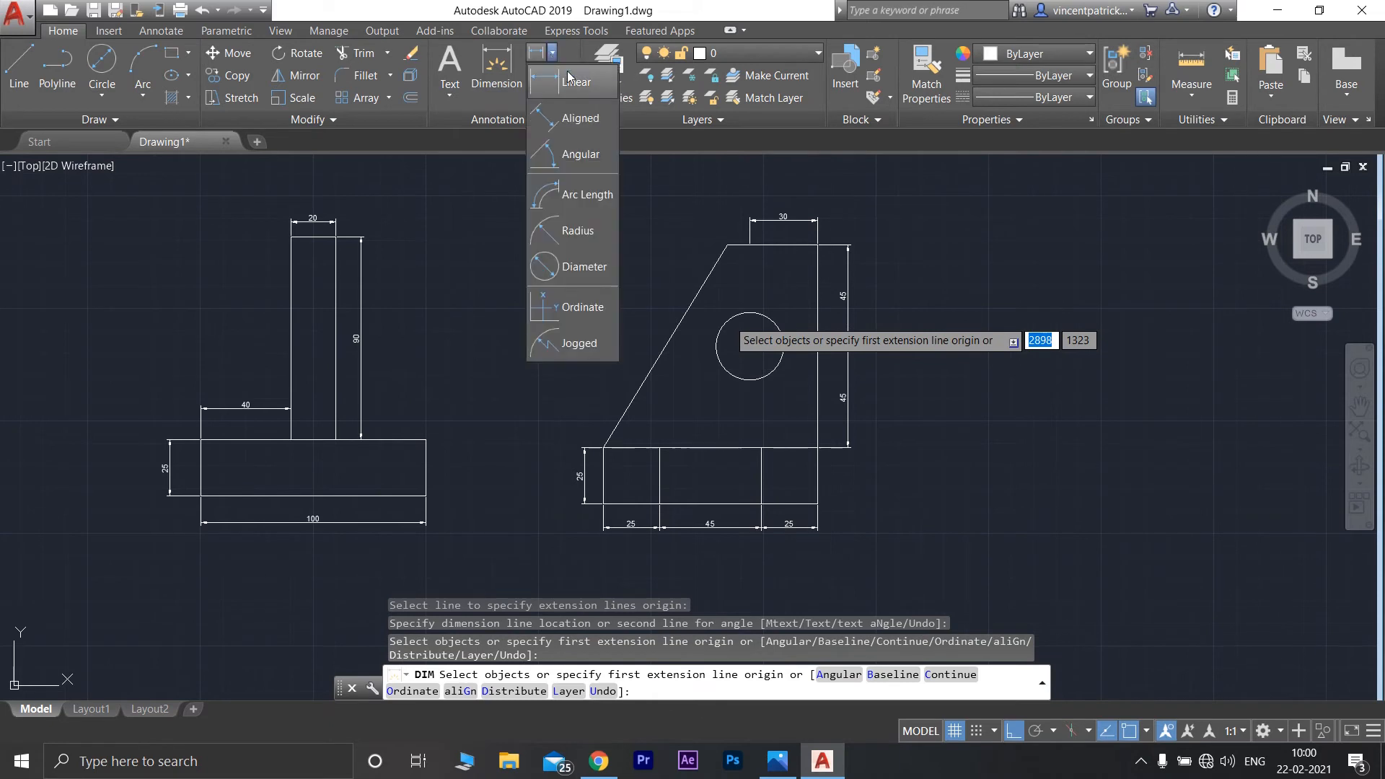
{"action": "left_click", "coordinate": [583, 268]}
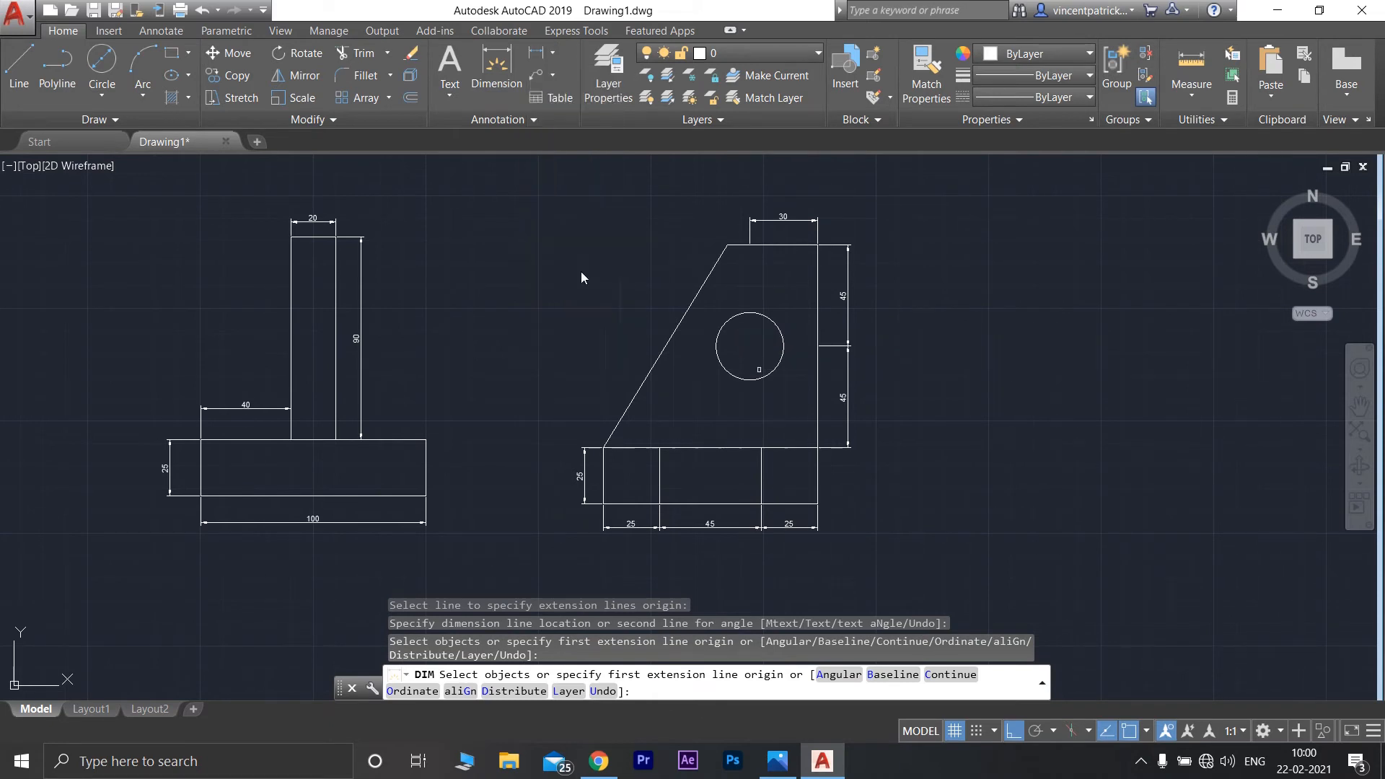
{"action": "left_click", "coordinate": [766, 322]}
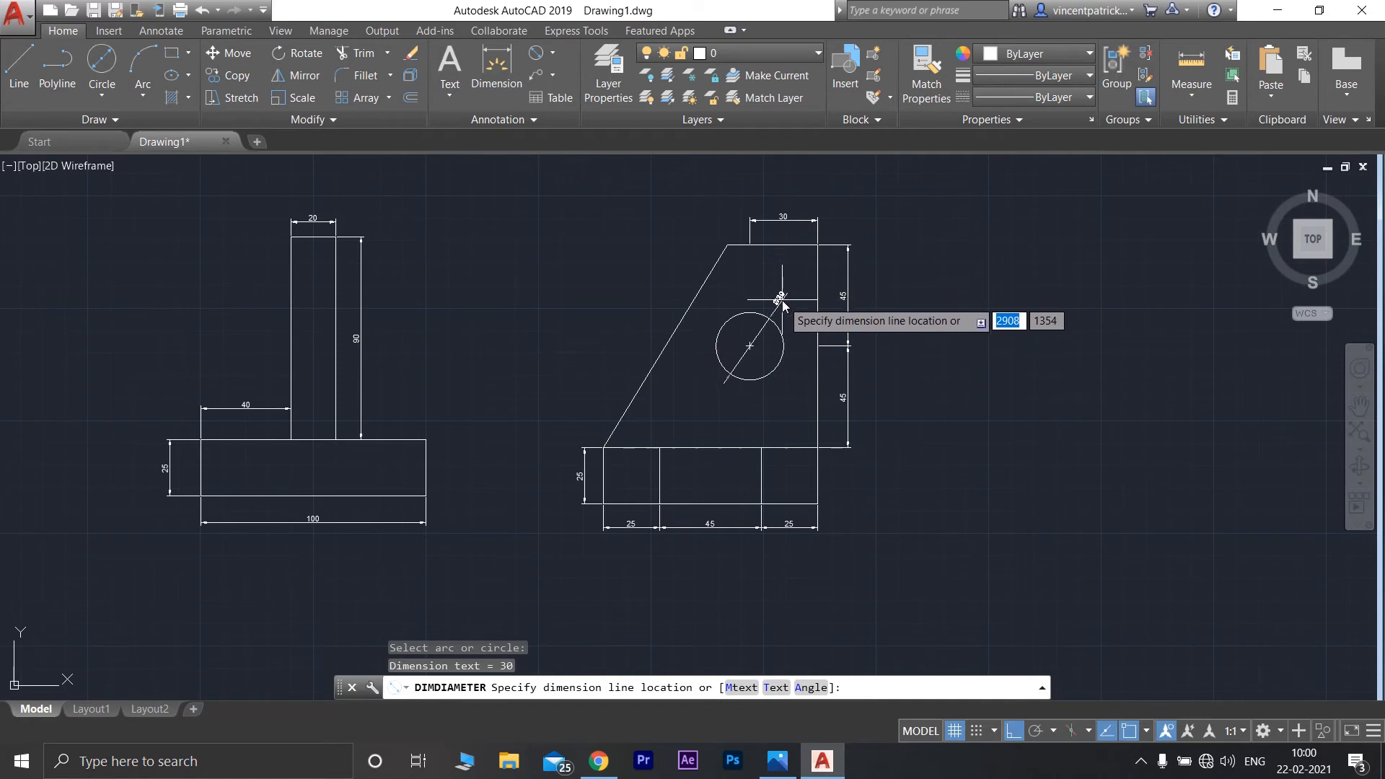
{"action": "left_click", "coordinate": [783, 306]}
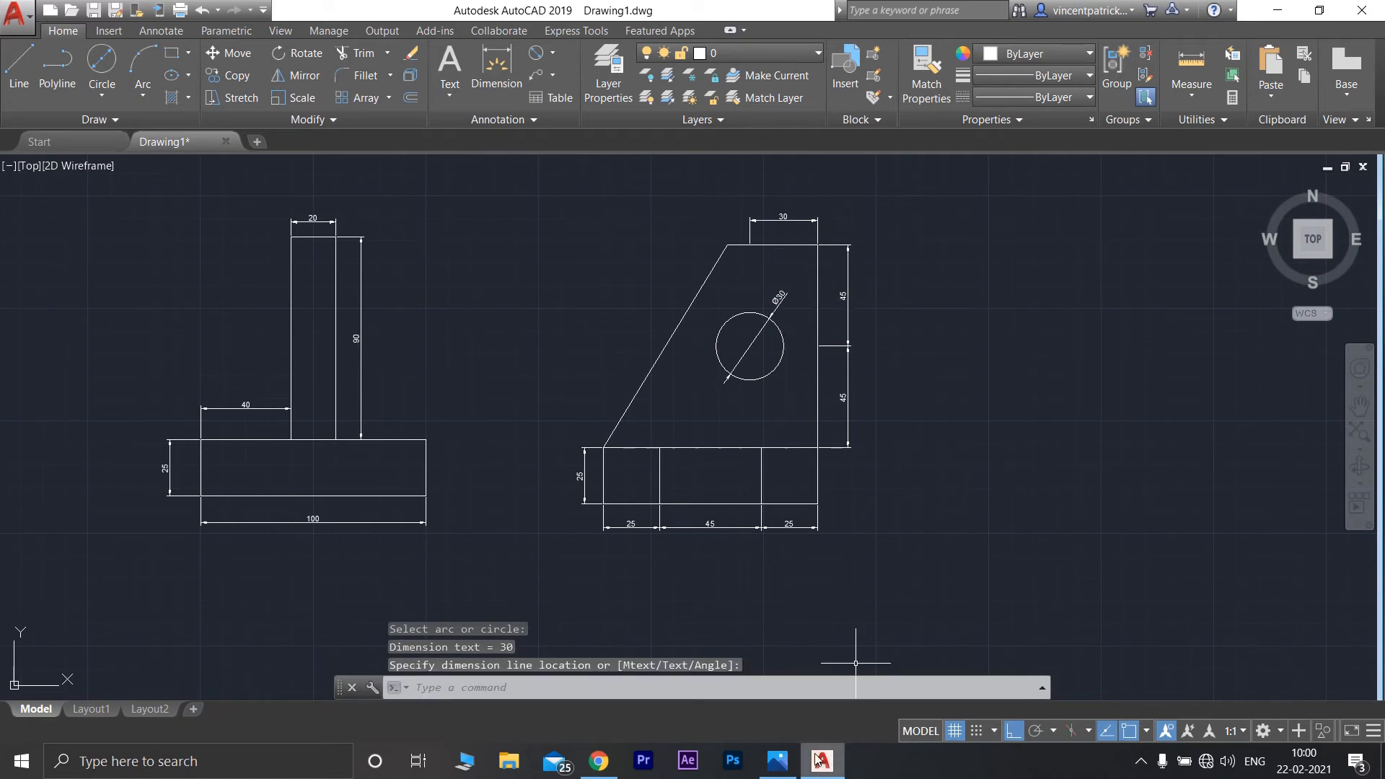
Step: Check the bracket's dimensions in the reference photo, and draw the third view's upper-left vertical edge in two consecutive 20-unit segments
{"action": "left_click", "coordinate": [779, 765]}
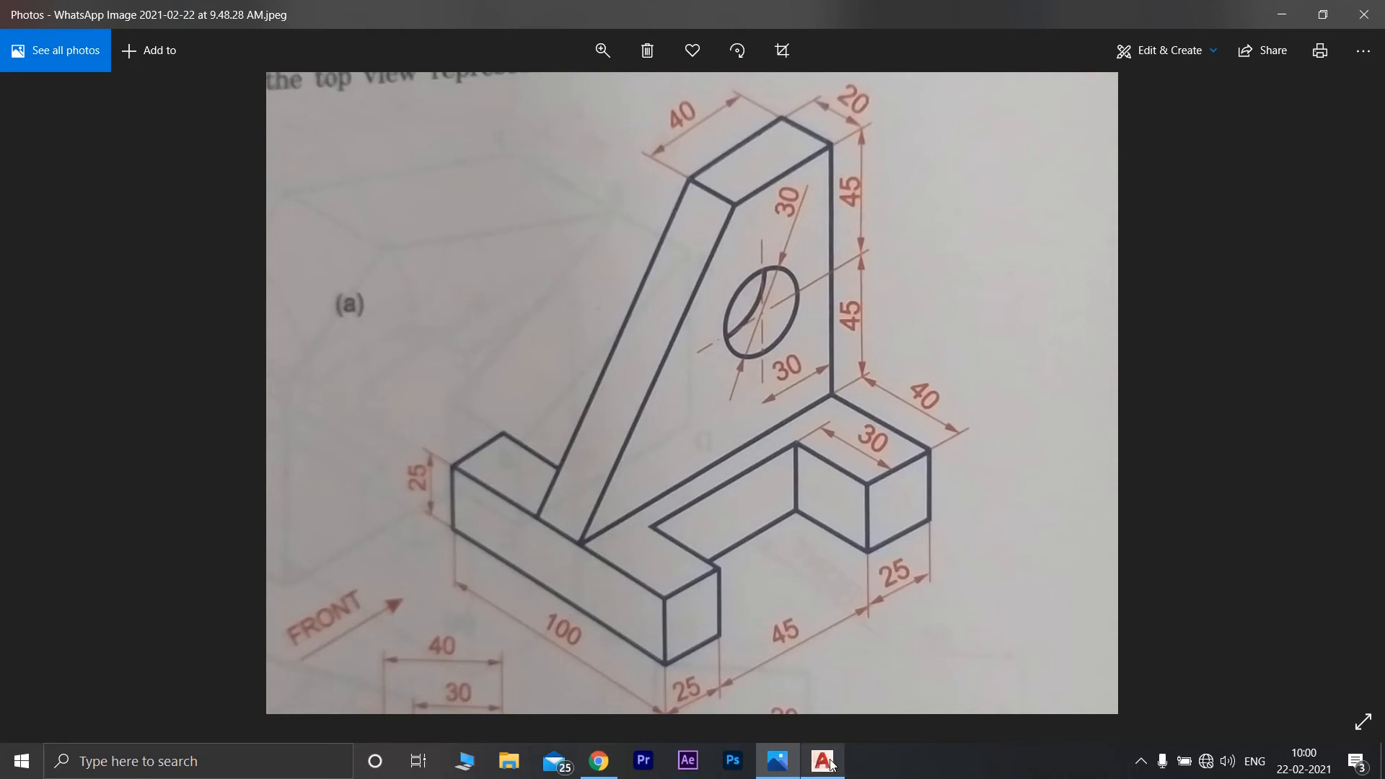
{"action": "mouse_move", "coordinate": [829, 763]}
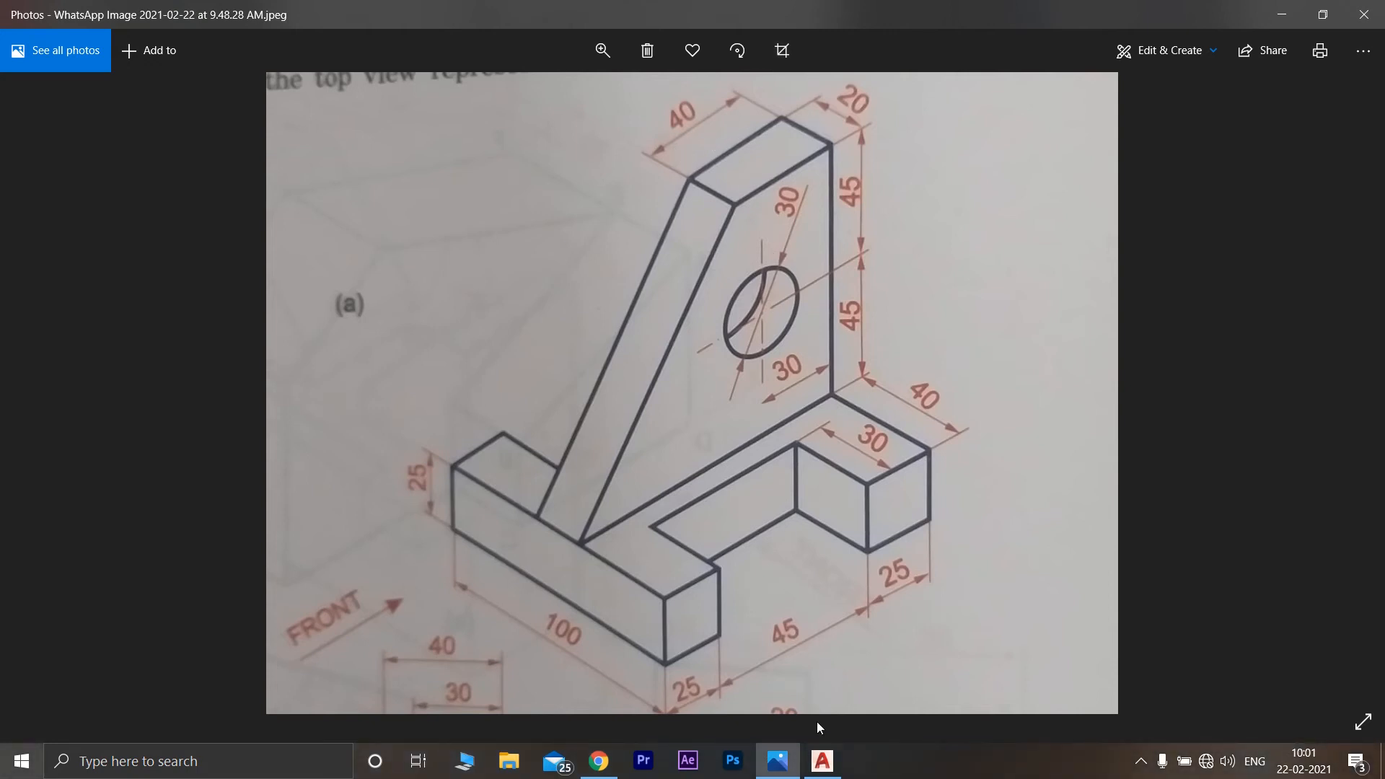
{"action": "left_click", "coordinate": [822, 761]}
{"action": "middle_click_drag", "start_coordinate": [932, 380], "coordinate": [659, 387]}
{"action": "left_click", "coordinate": [17, 72]}
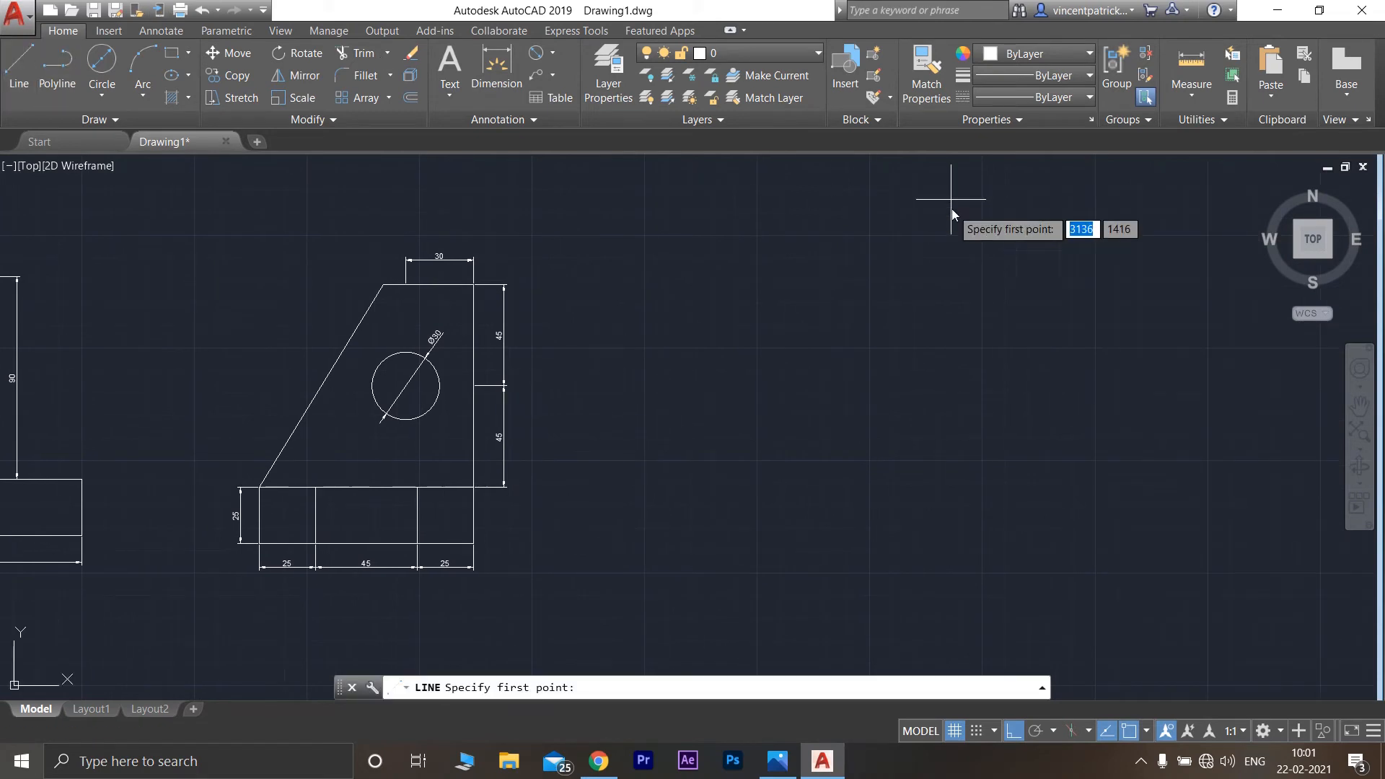
{"action": "left_click", "coordinate": [761, 284]}
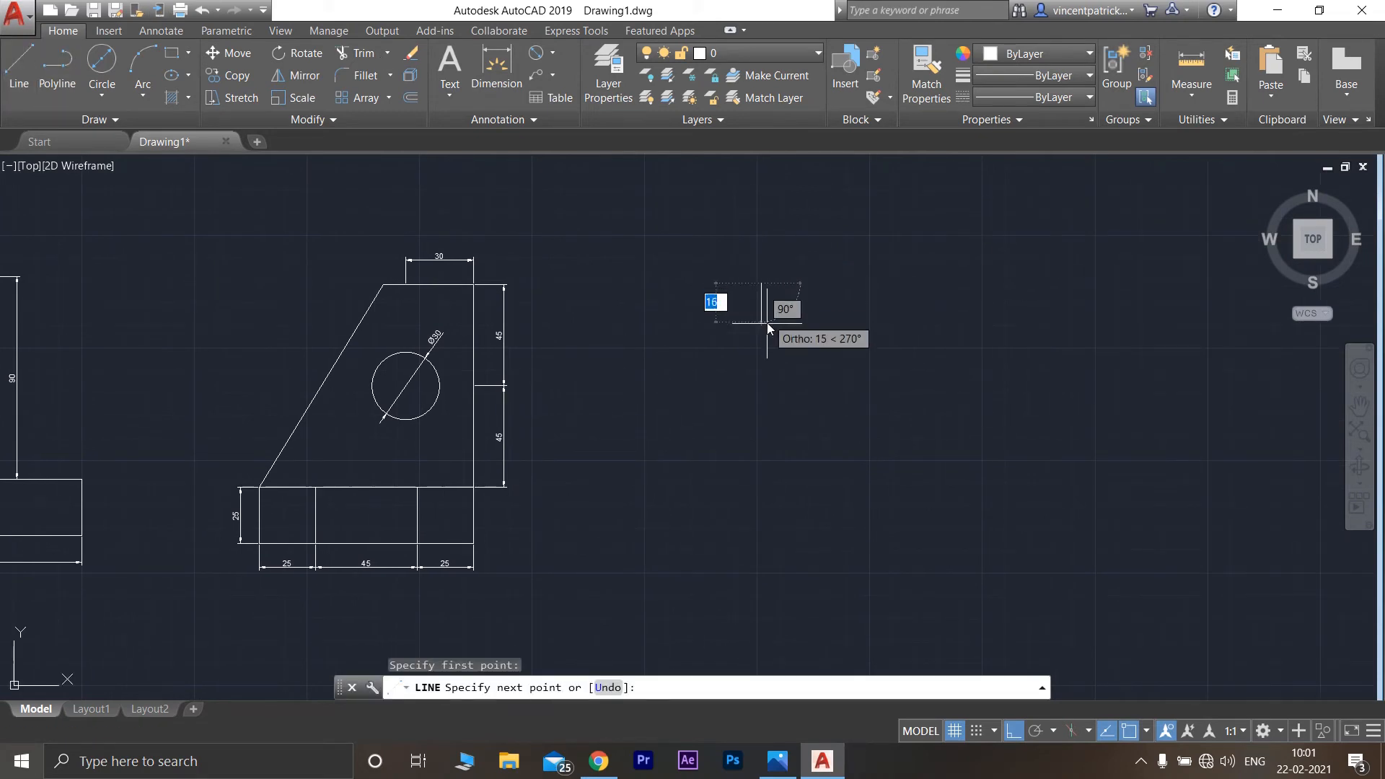
{"action": "type", "text": "20"}
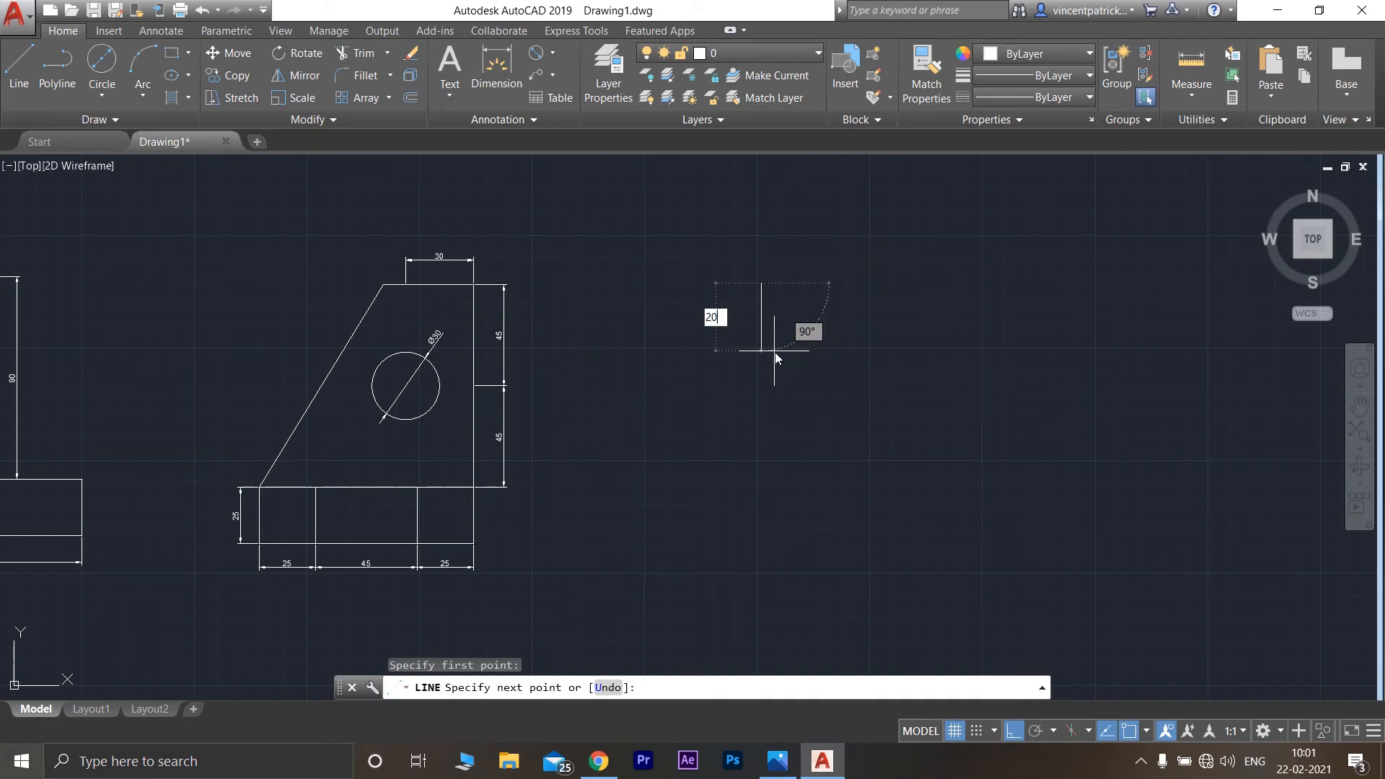
{"action": "key", "text": "Return"}
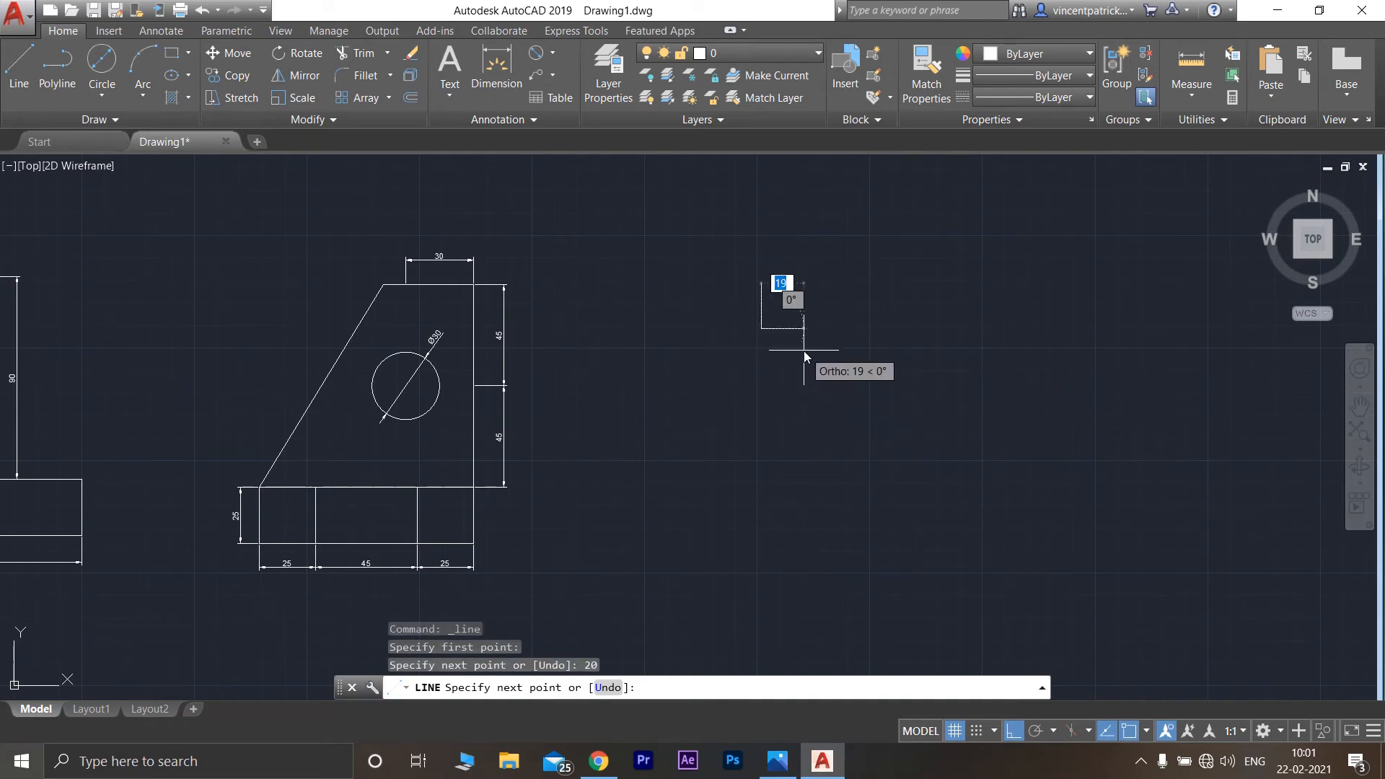
{"action": "type", "text": "4"}
{"action": "key", "text": "Escape"}
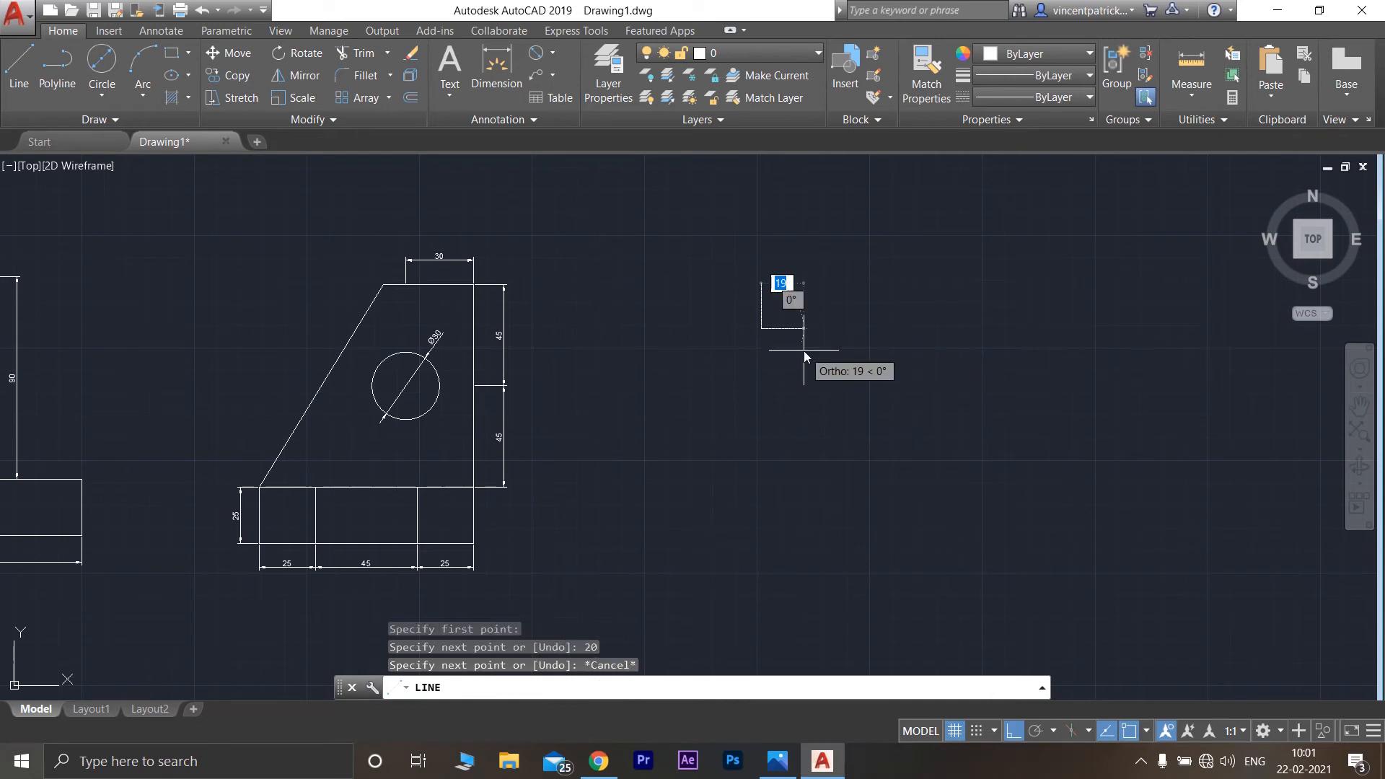
{"action": "type", "text": "20"}
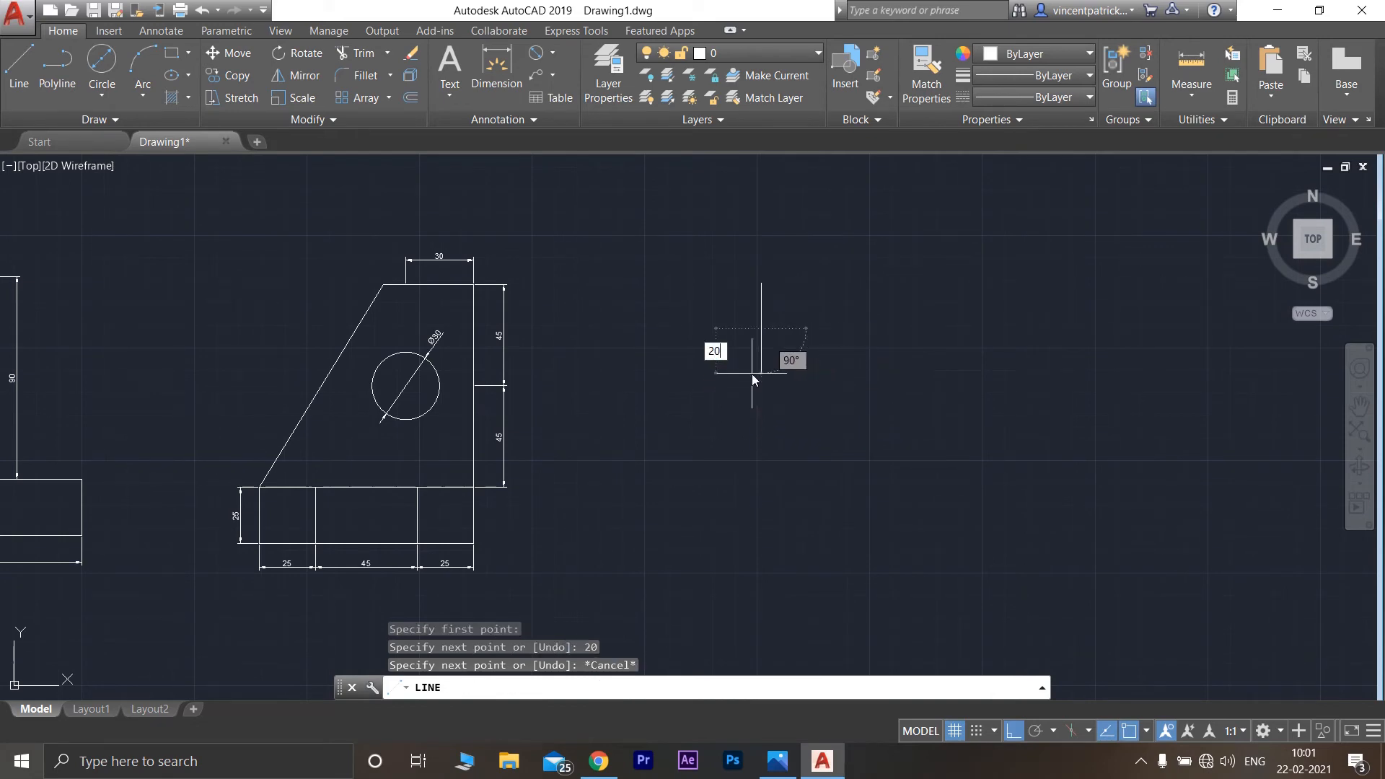
{"action": "key", "text": "Return"}
Step: Complete the upper rectangle with a 20-unit bottom edge, a 40-unit right edge and a top edge closing at the starting corner
{"action": "type", "text": "2"}
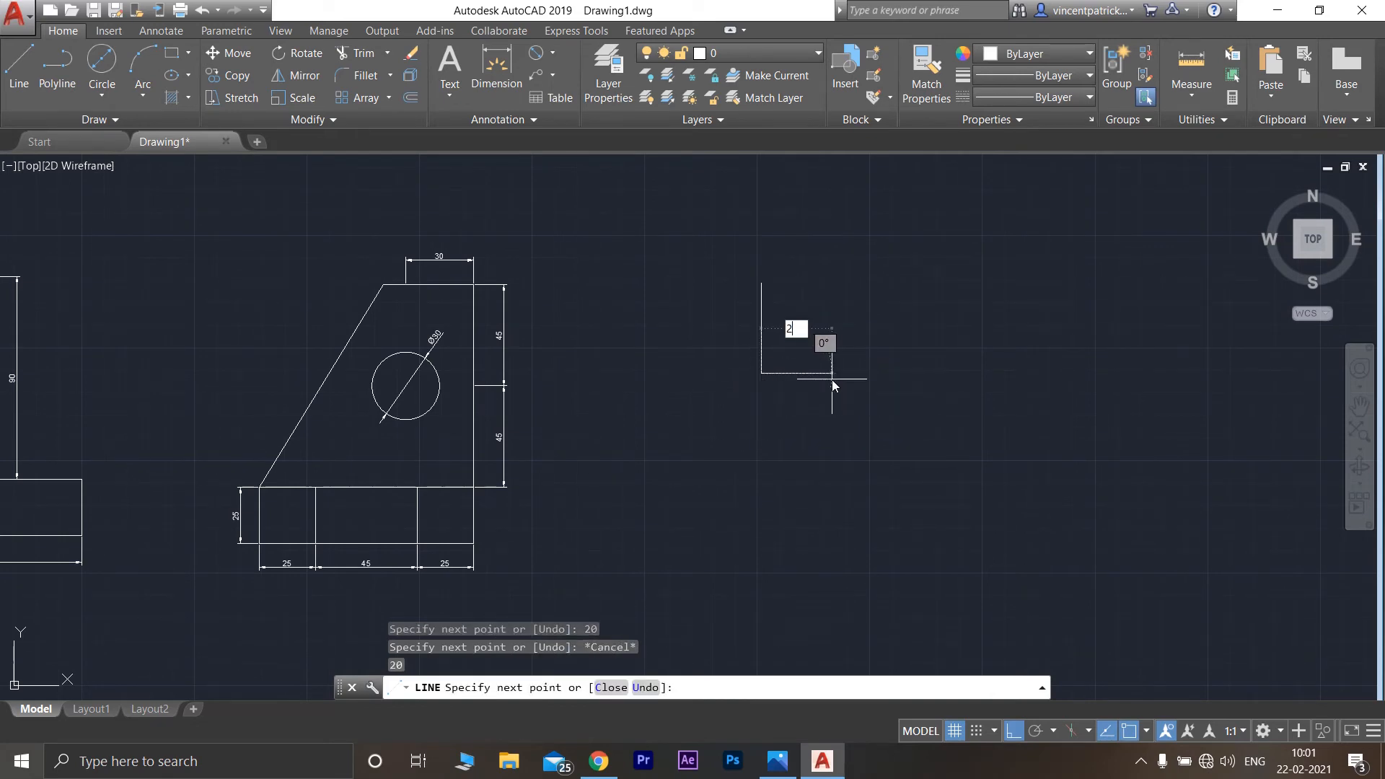
{"action": "type", "text": "0"}
{"action": "key", "text": "Return"}
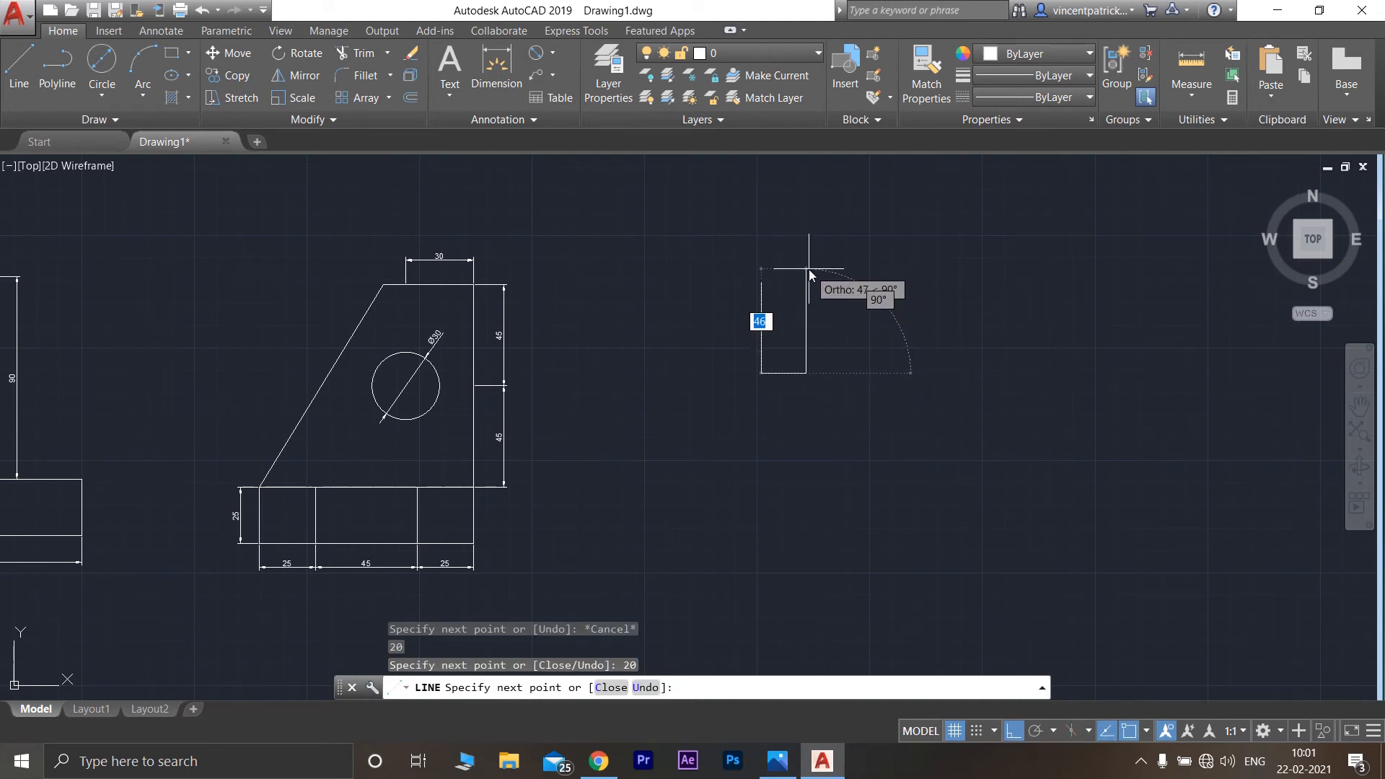
{"action": "type", "text": "40"}
{"action": "key", "text": "Return"}
{"action": "type", "text": "4"}
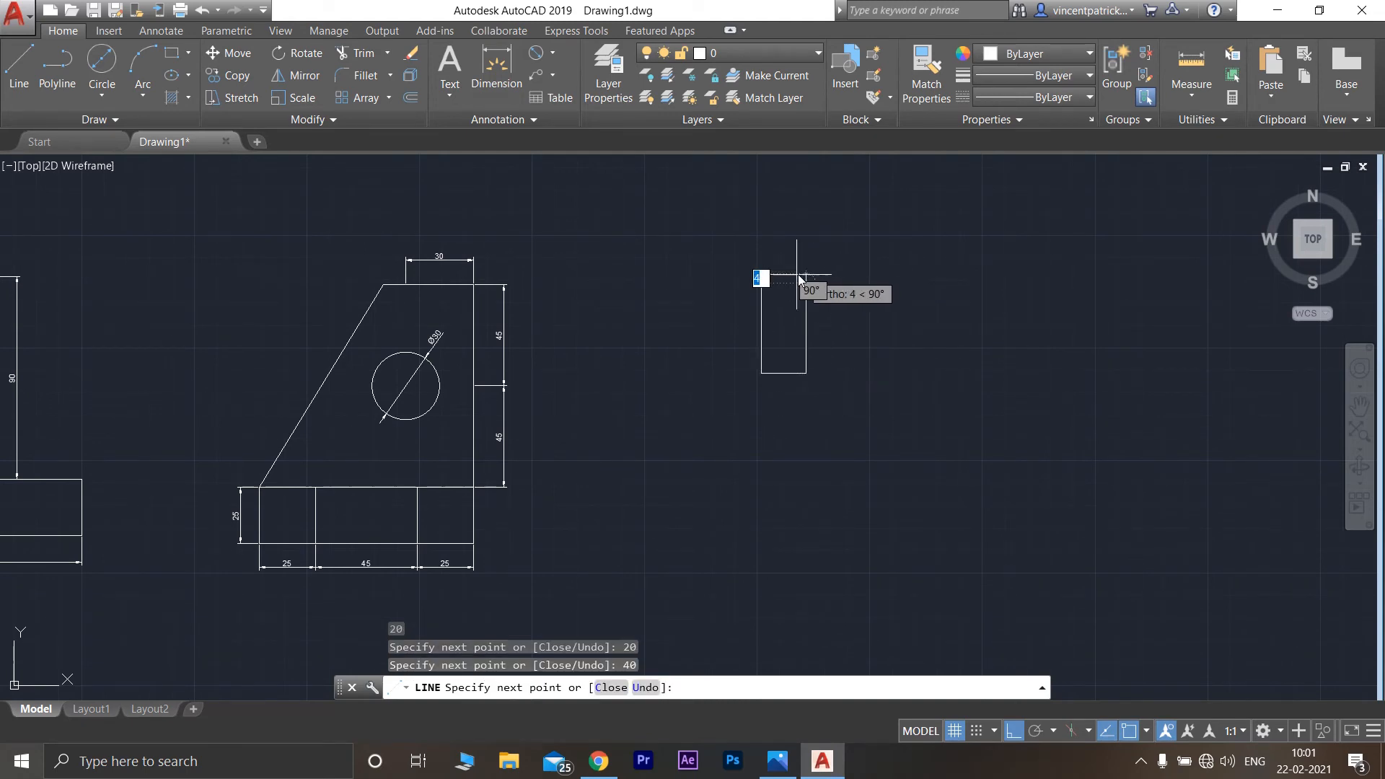
{"action": "left_click", "coordinate": [760, 282]}
{"action": "key", "text": "Escape"}
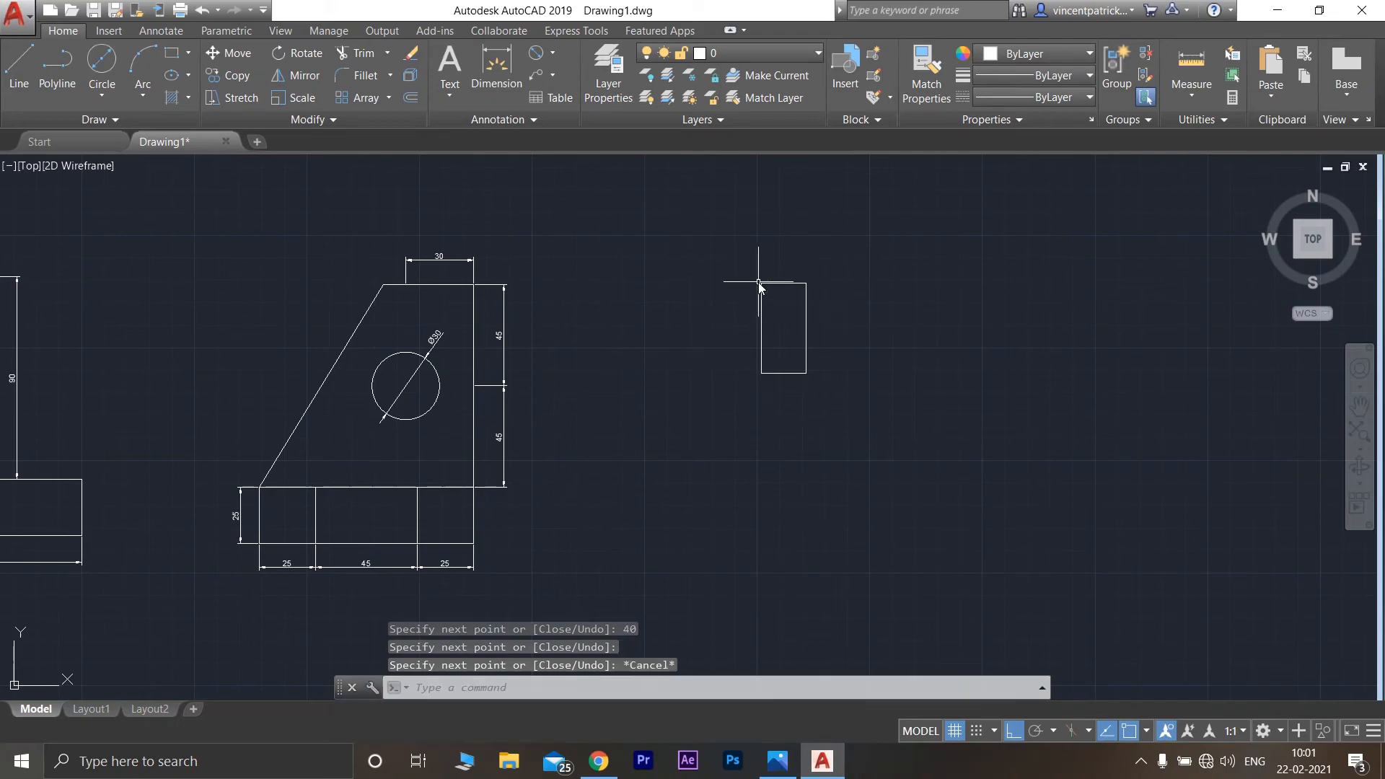
Step: Try to extend the outline from the rectangle's lower-left corner, 70 units down and 25 to the right, and undo these lines
{"action": "left_click", "coordinate": [777, 761]}
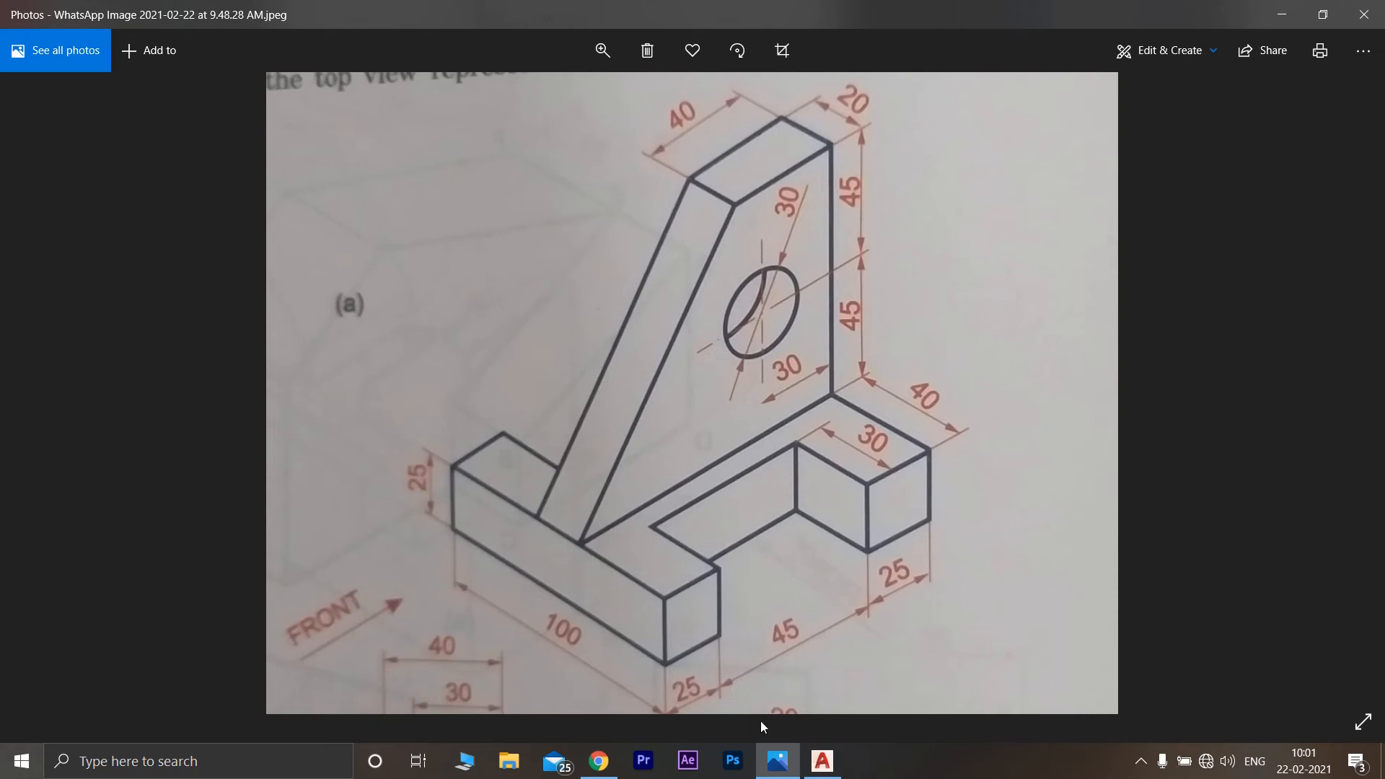
{"action": "left_click", "coordinate": [822, 761]}
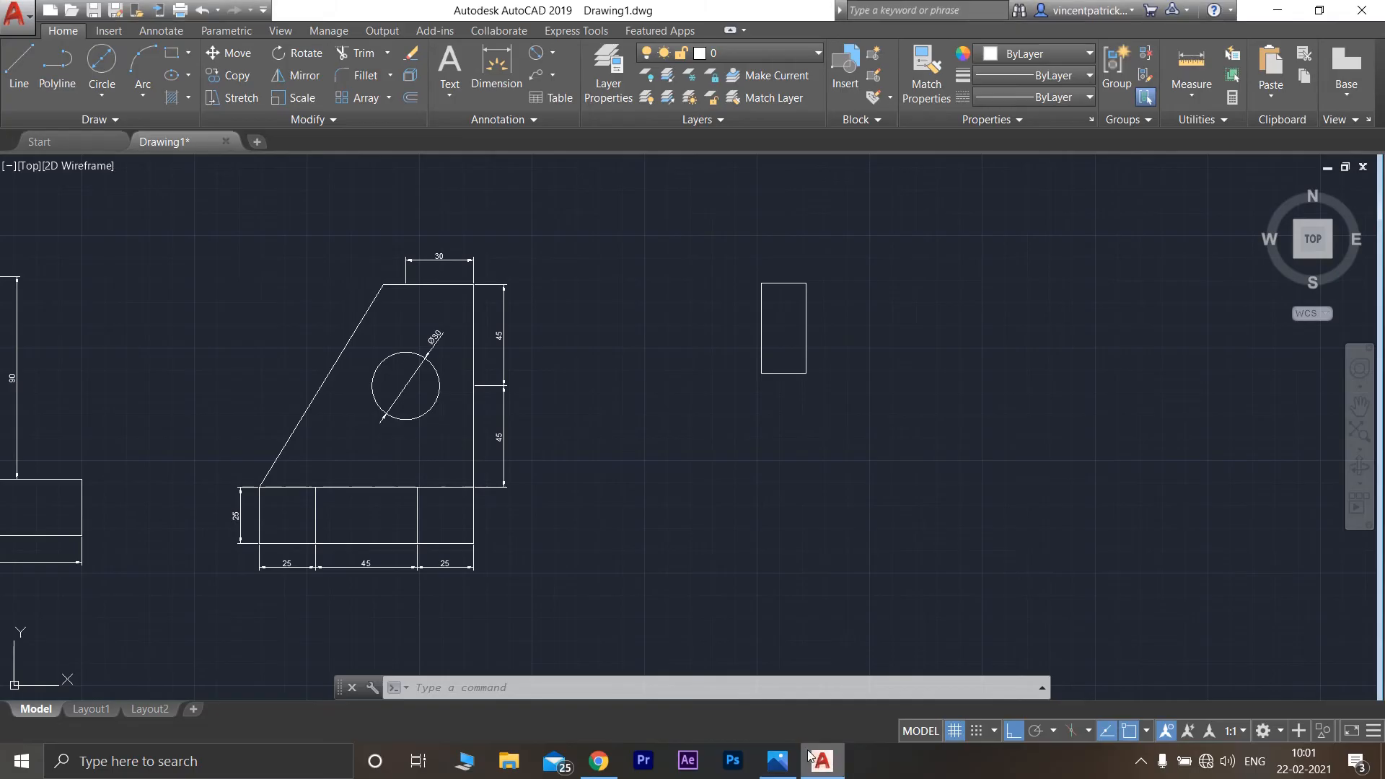
{"action": "left_click", "coordinate": [34, 75]}
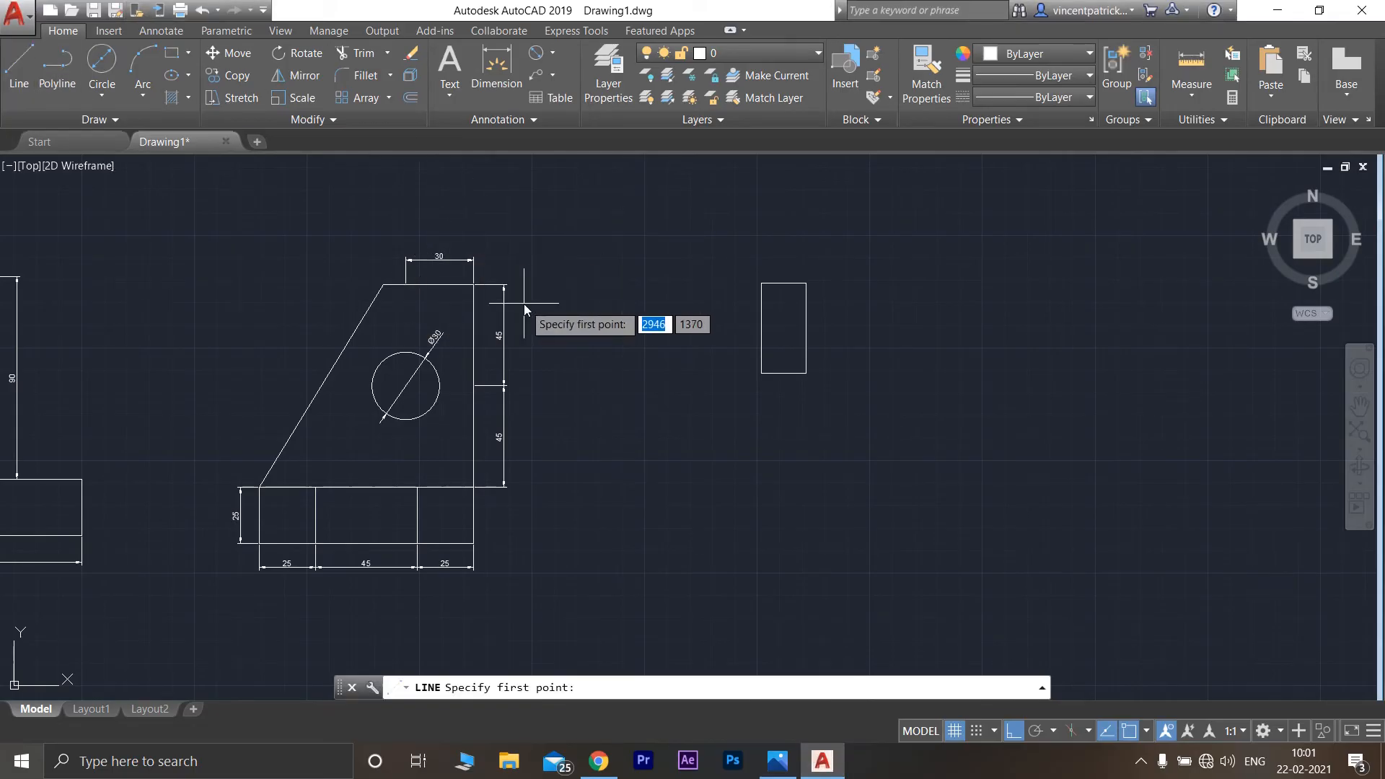
{"action": "left_click", "coordinate": [762, 374]}
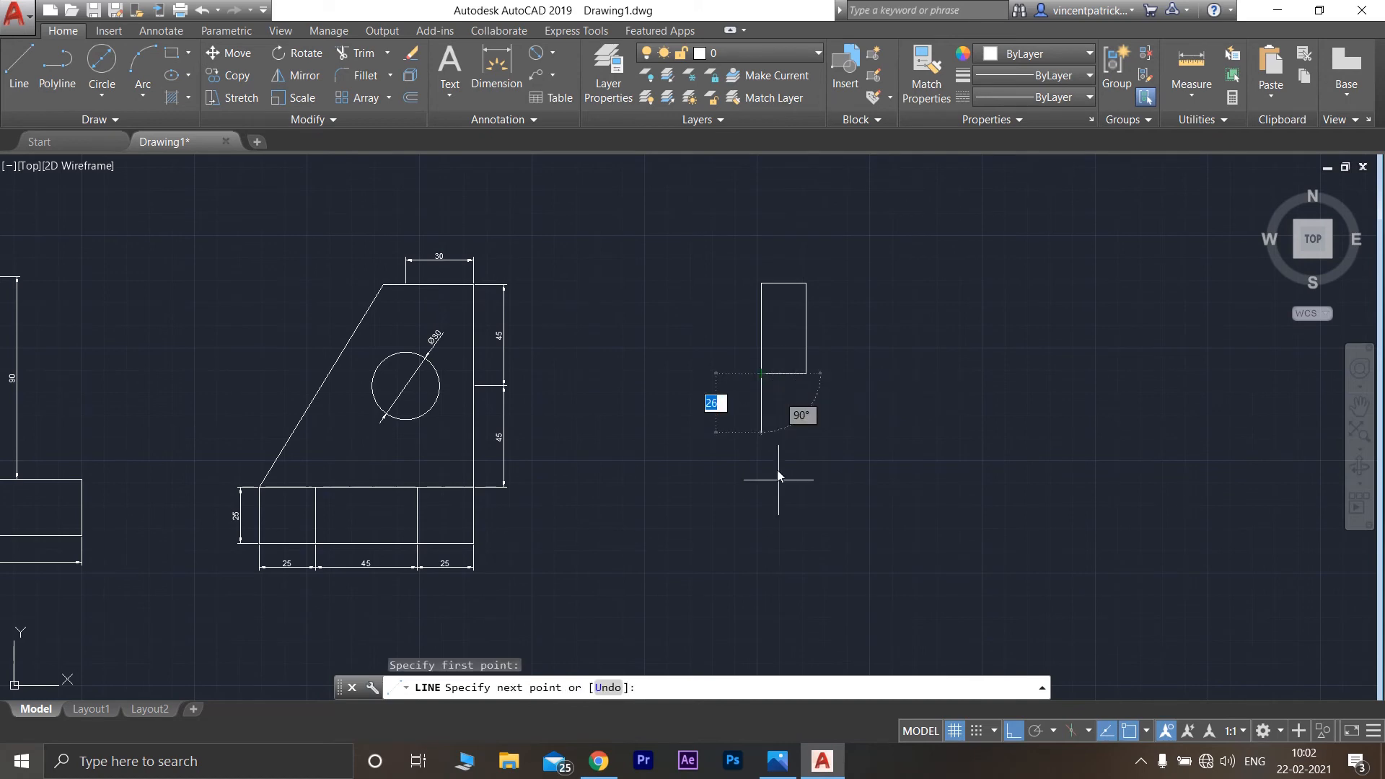
{"action": "type", "text": "0"}
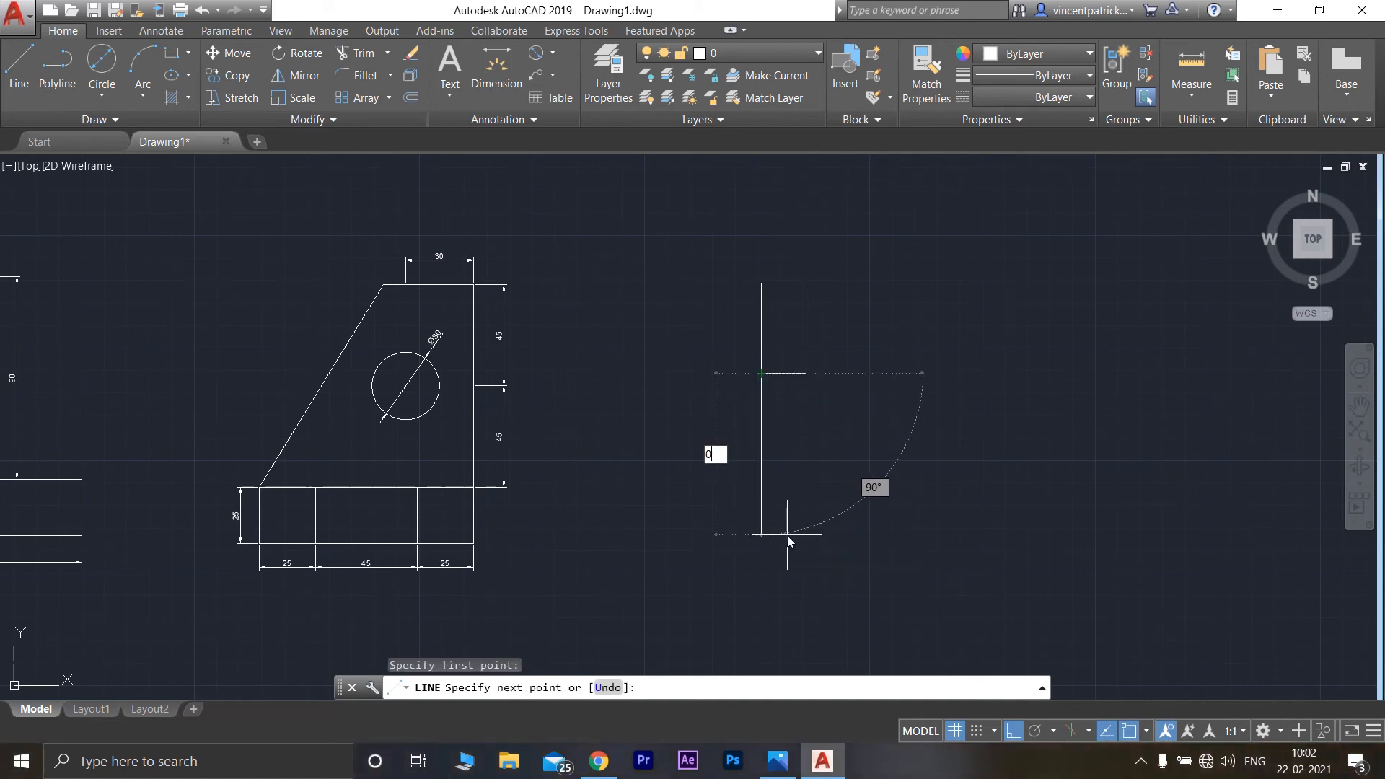
{"action": "key", "text": "Return"}
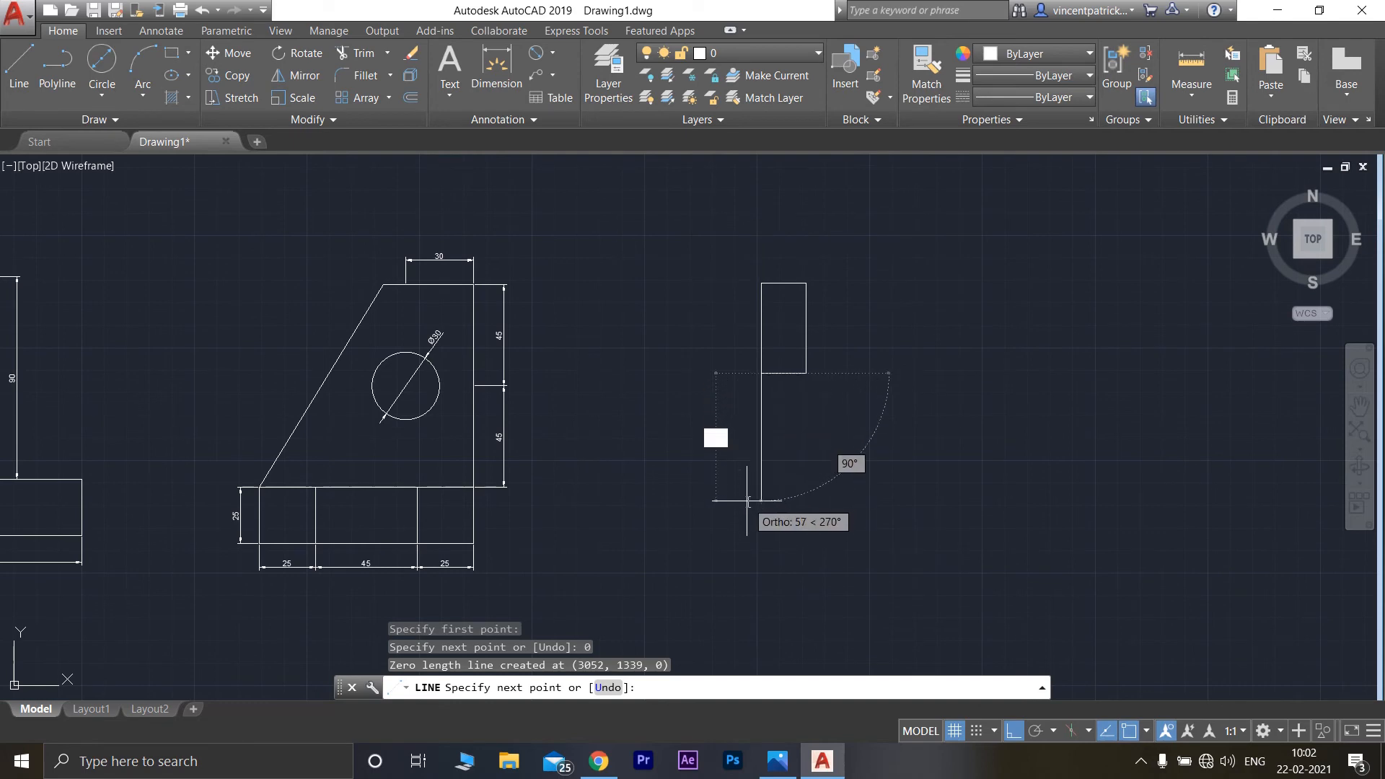
{"action": "type", "text": "70"}
{"action": "key", "text": "Return"}
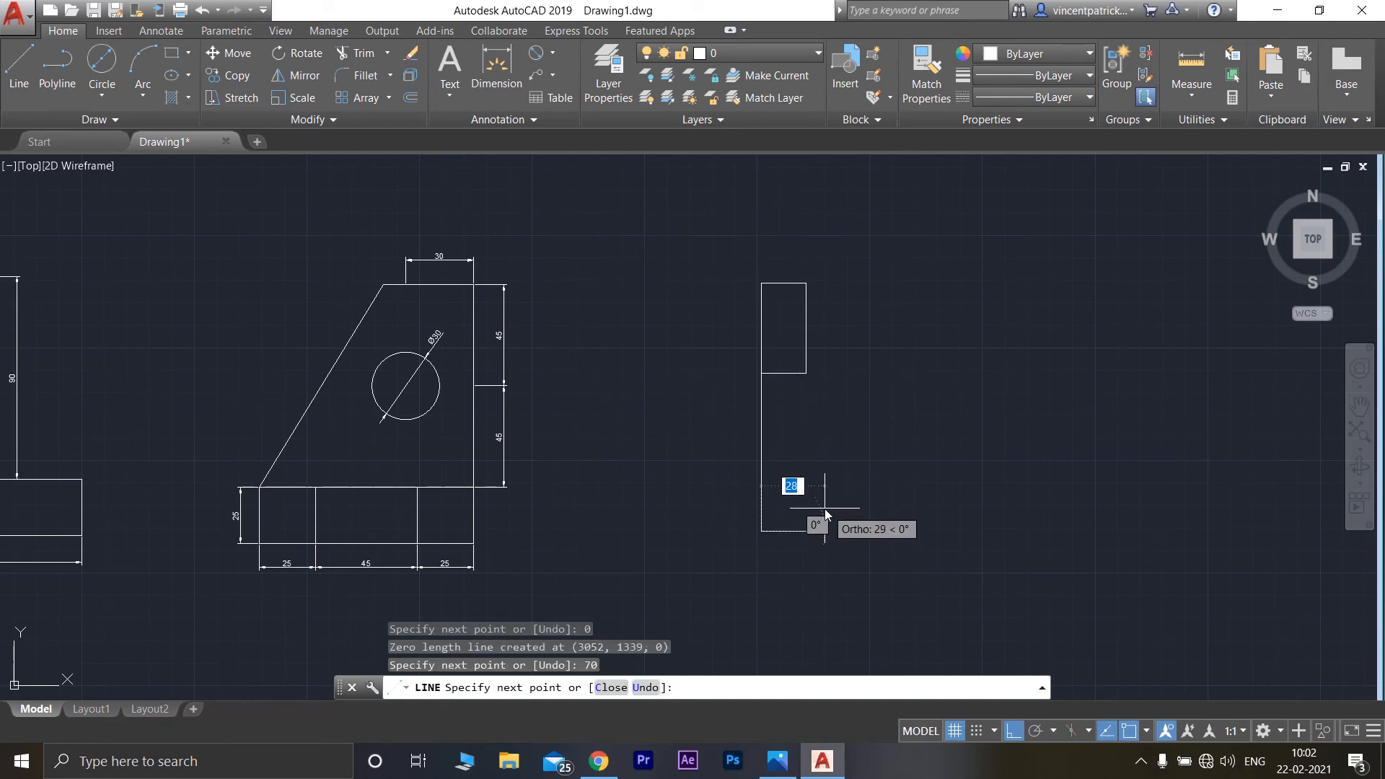
{"action": "type", "text": "25"}
{"action": "key", "text": "Return"}
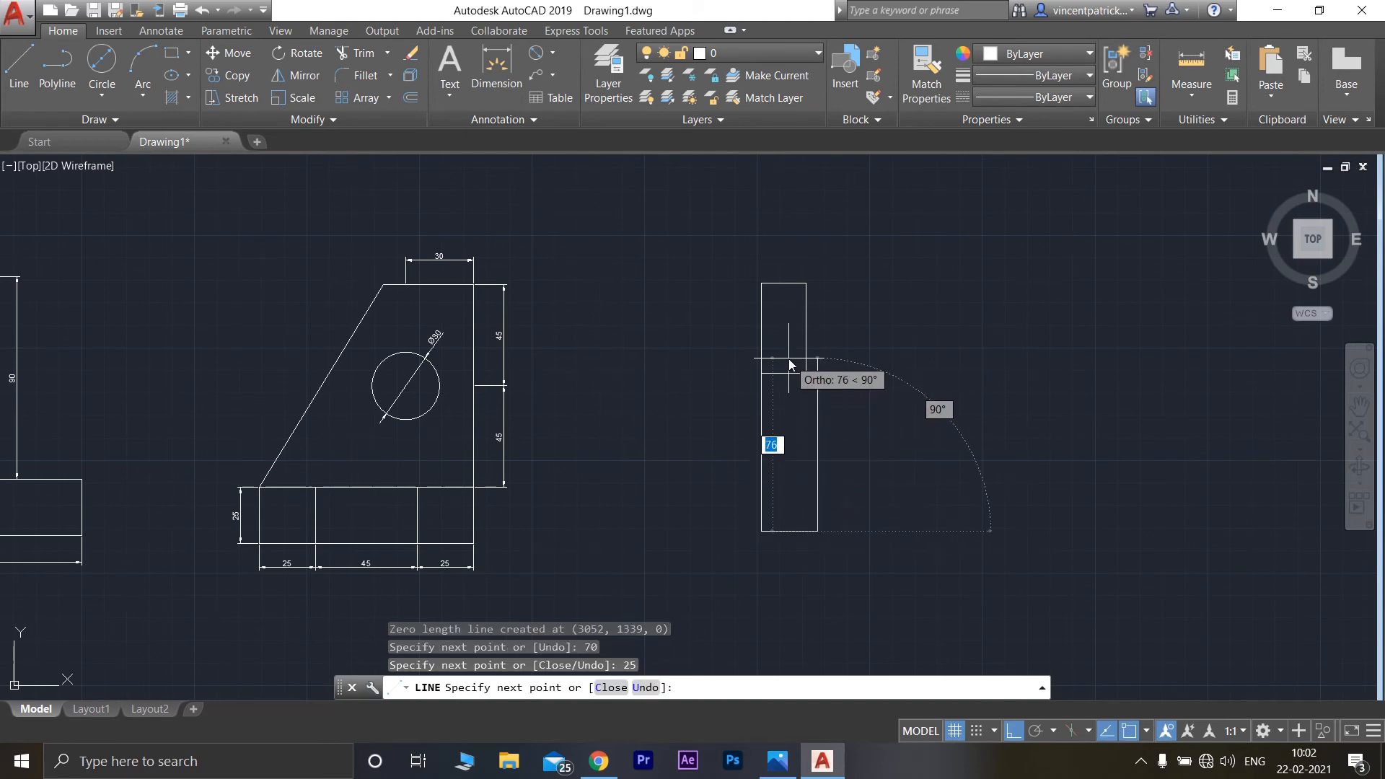
{"action": "key", "text": "Return"}
{"action": "key", "text": "Escape"}
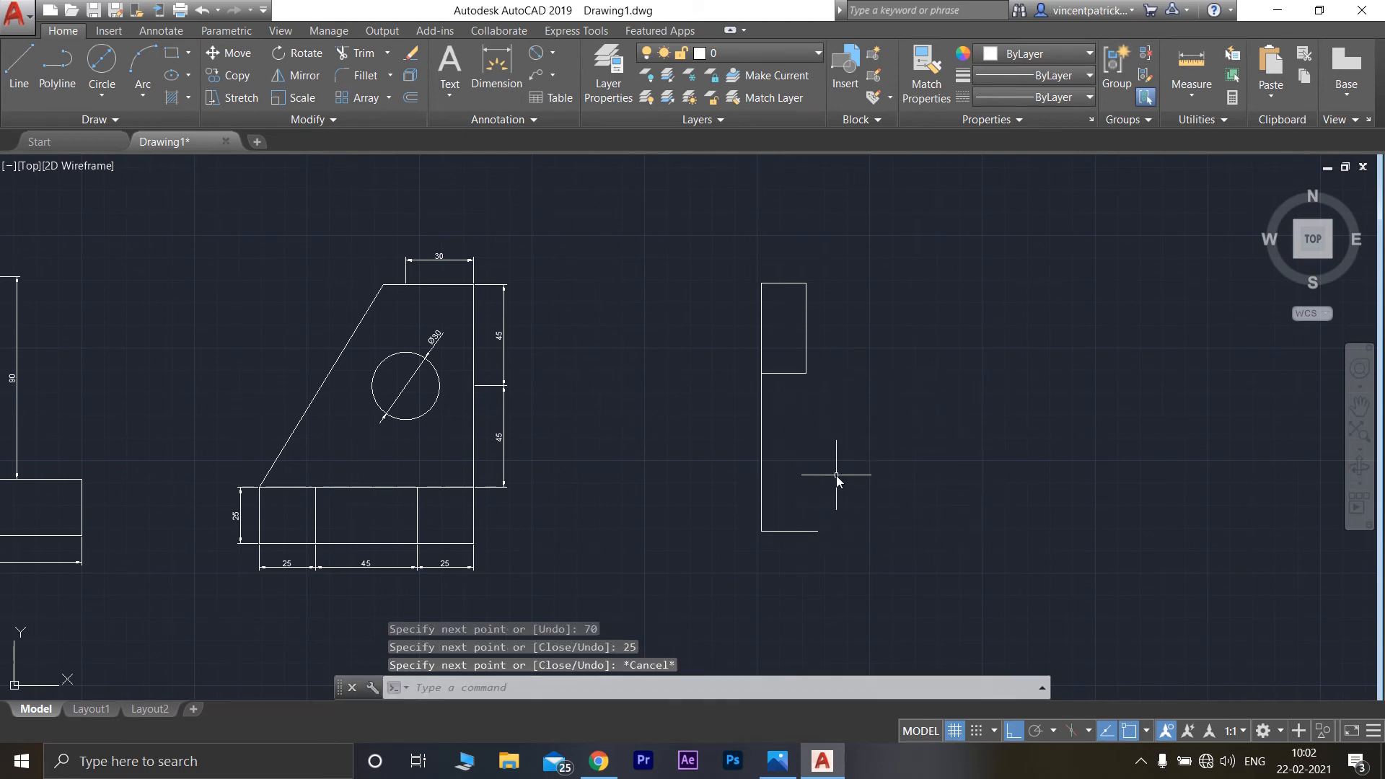
{"action": "key", "text": "ctrl+z"}
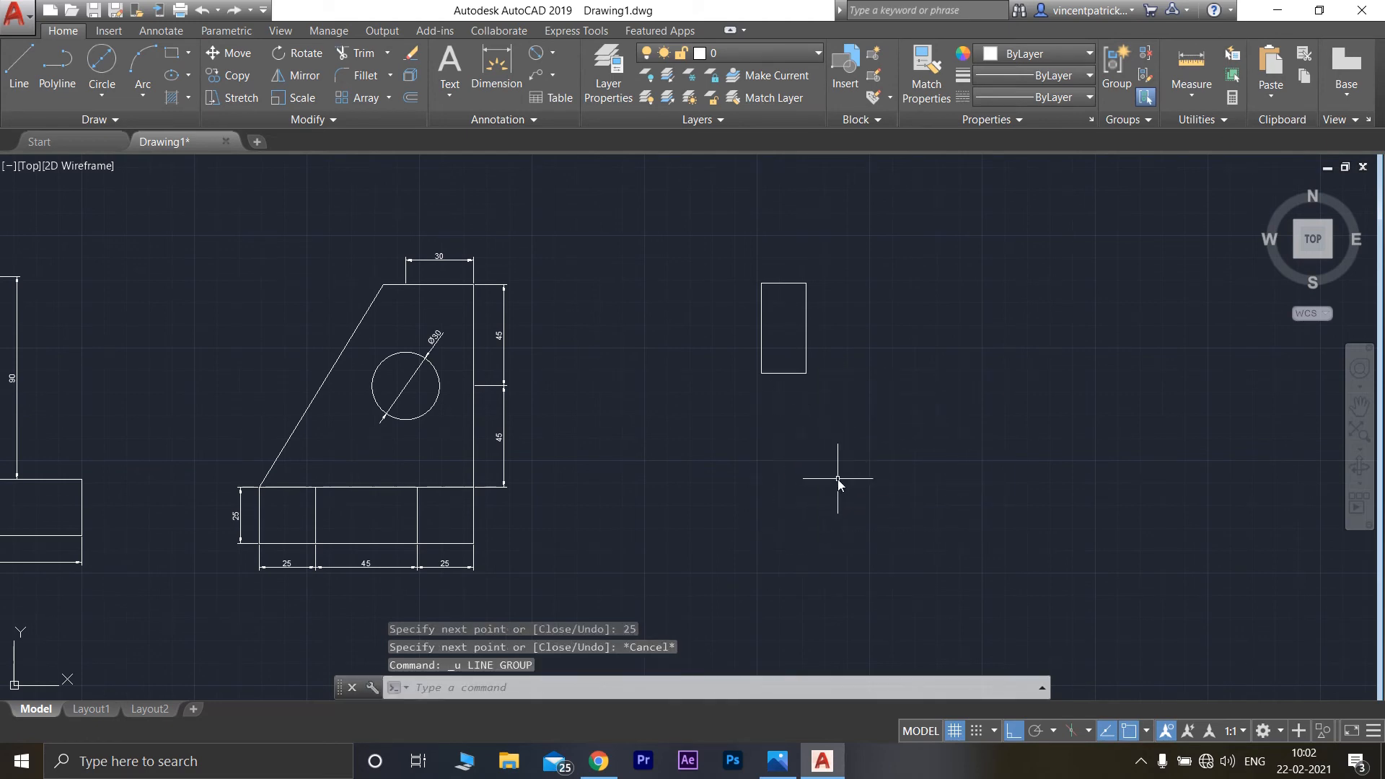
Step: Draw the lower rectangle from the upper one's lower-left corner, 75 units down, 20 to the right and up to its lower-right corner
{"action": "left_click", "coordinate": [19, 65]}
{"action": "left_click", "coordinate": [762, 374]}
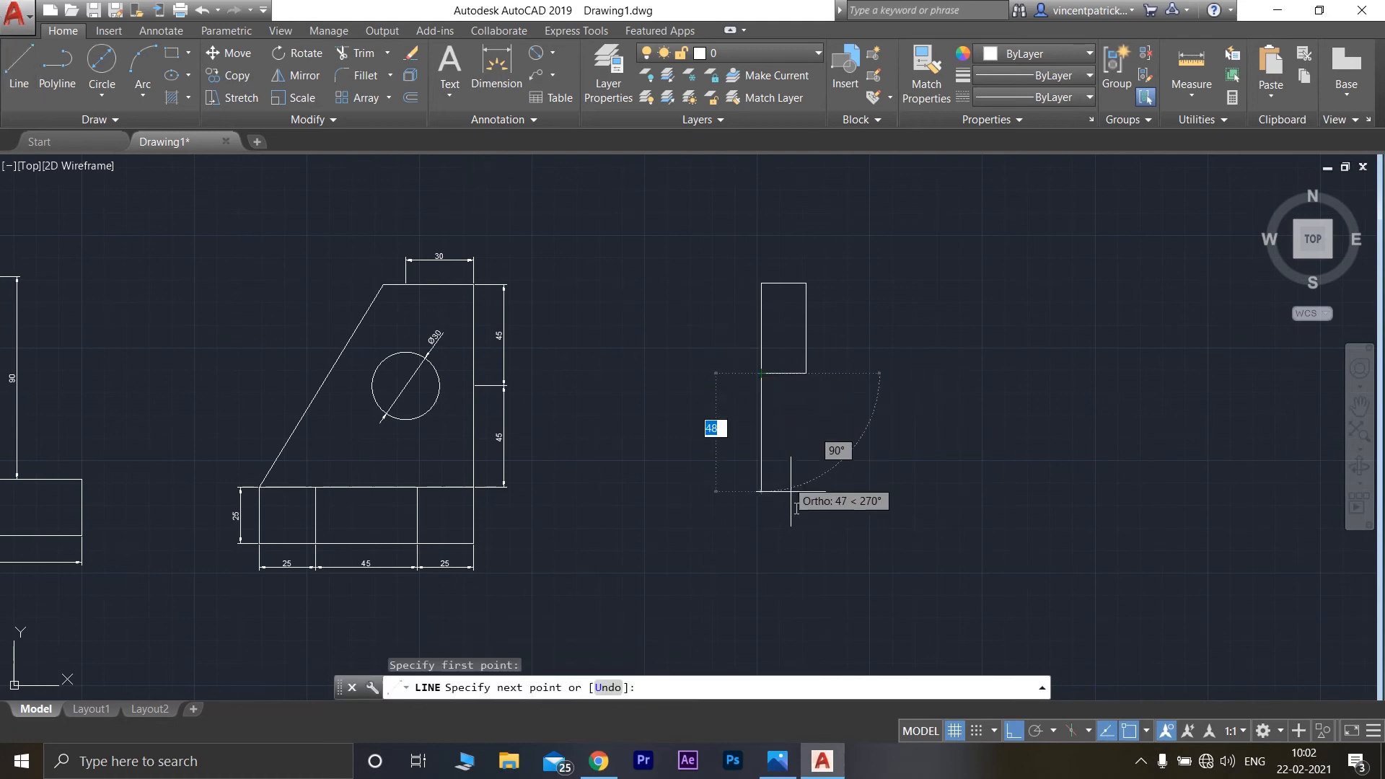
{"action": "type", "text": "75"}
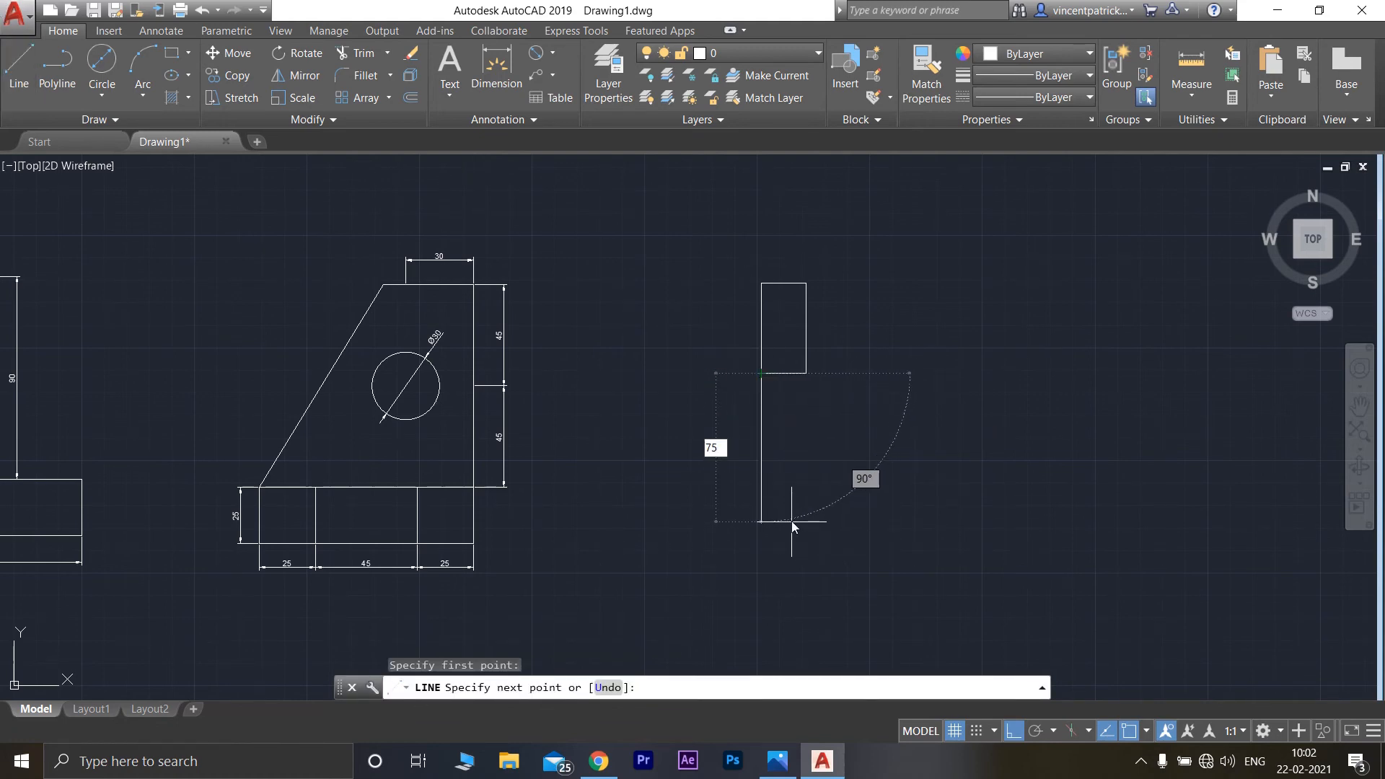
{"action": "key", "text": "Return"}
{"action": "type", "text": "2"}
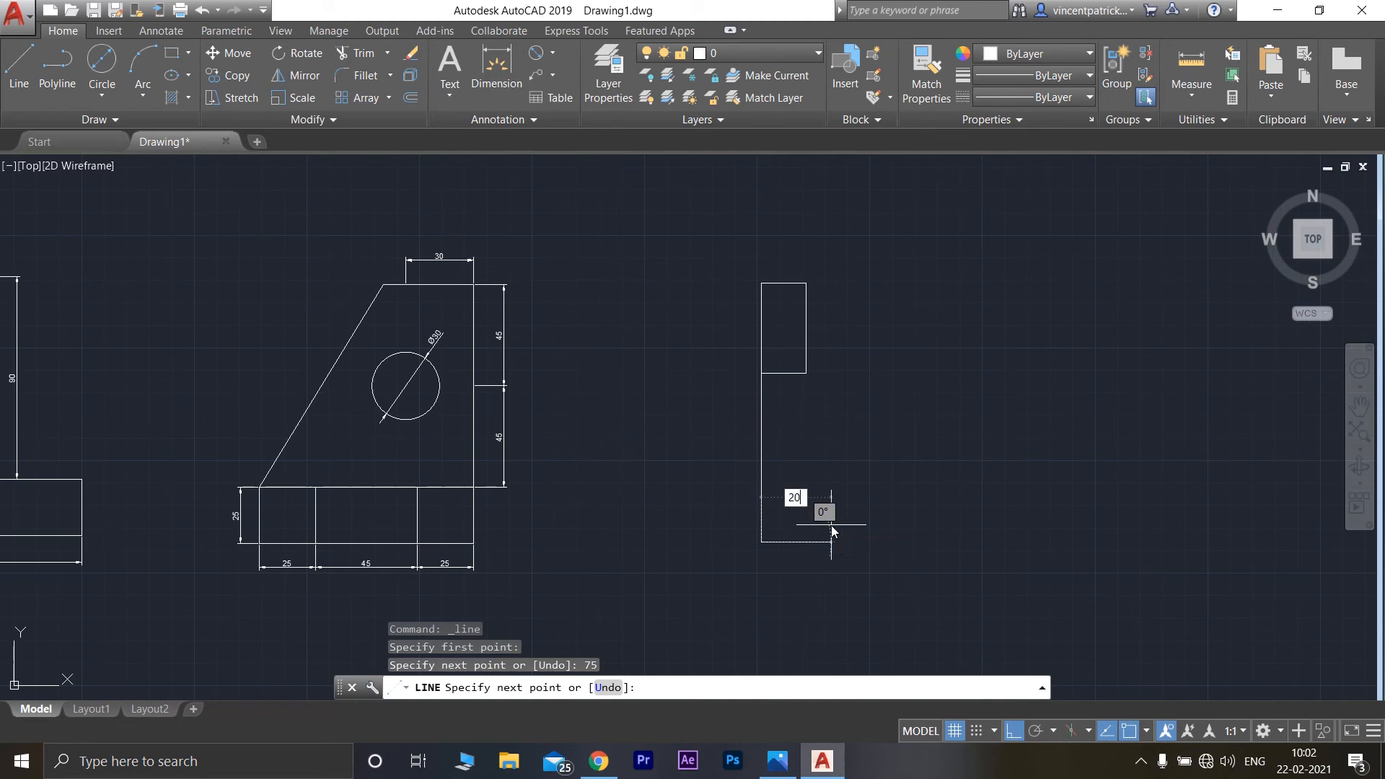
{"action": "type", "text": "0"}
{"action": "key", "text": "Return"}
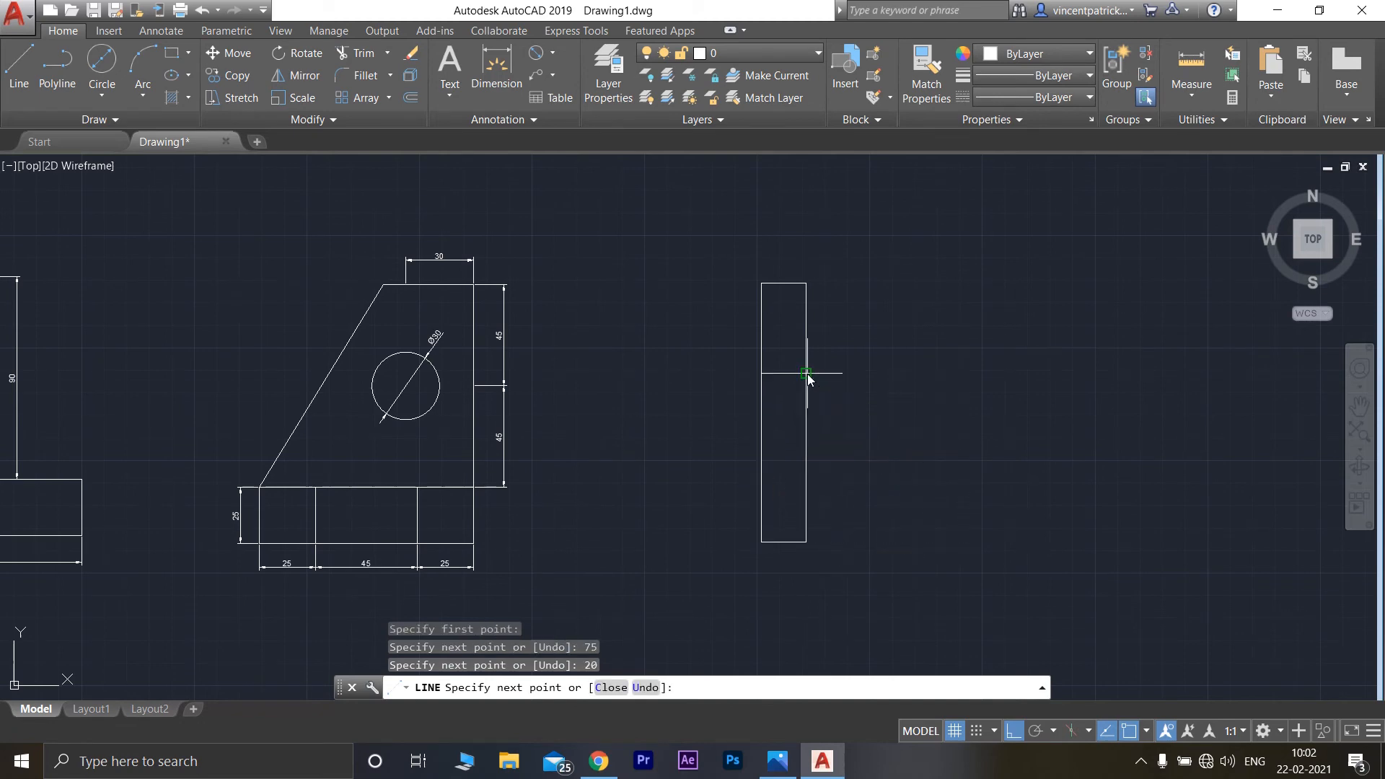
{"action": "left_click", "coordinate": [807, 373]}
{"action": "key", "text": "Escape"}
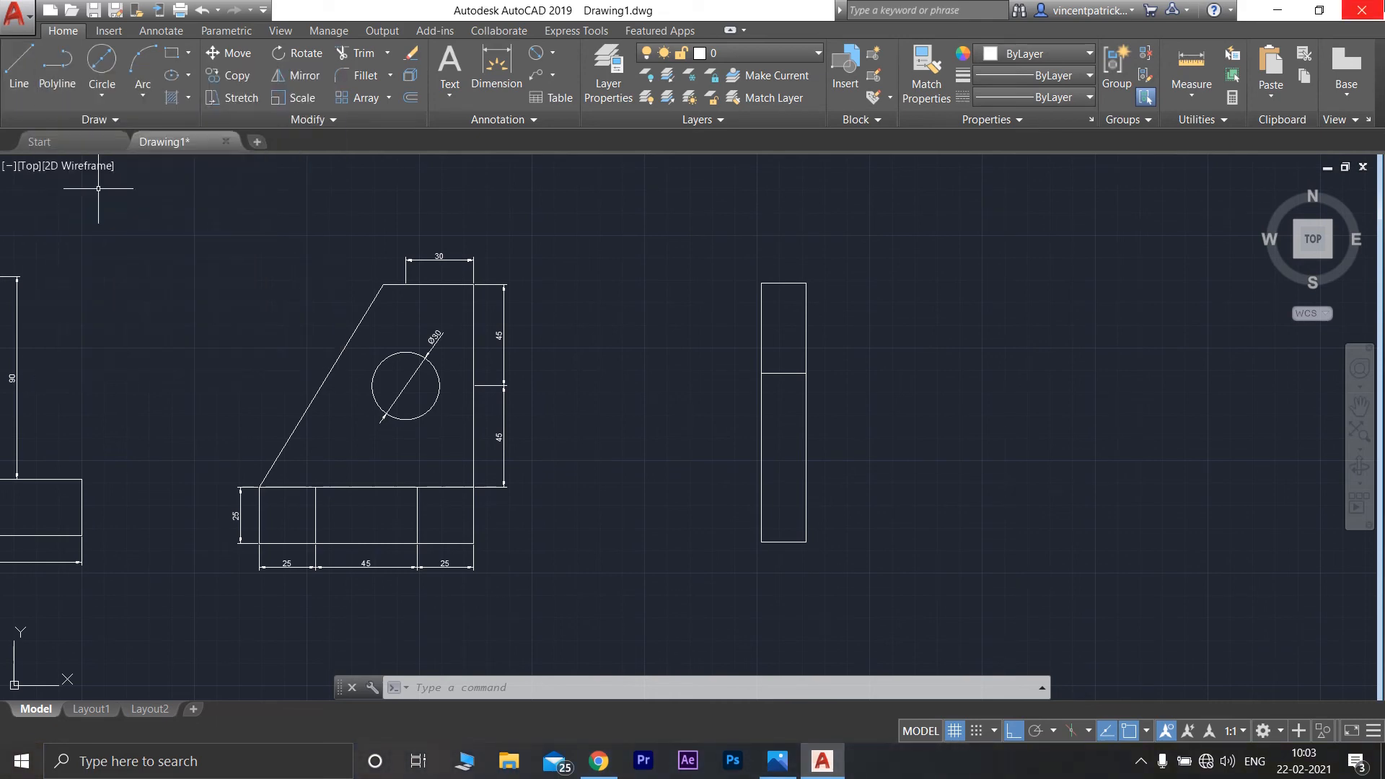
Step: Check the bracket's dimensions in the reference photo, and draw a 40-unit line rightward from the upper rectangle's top-right corner
{"action": "left_click", "coordinate": [14, 79]}
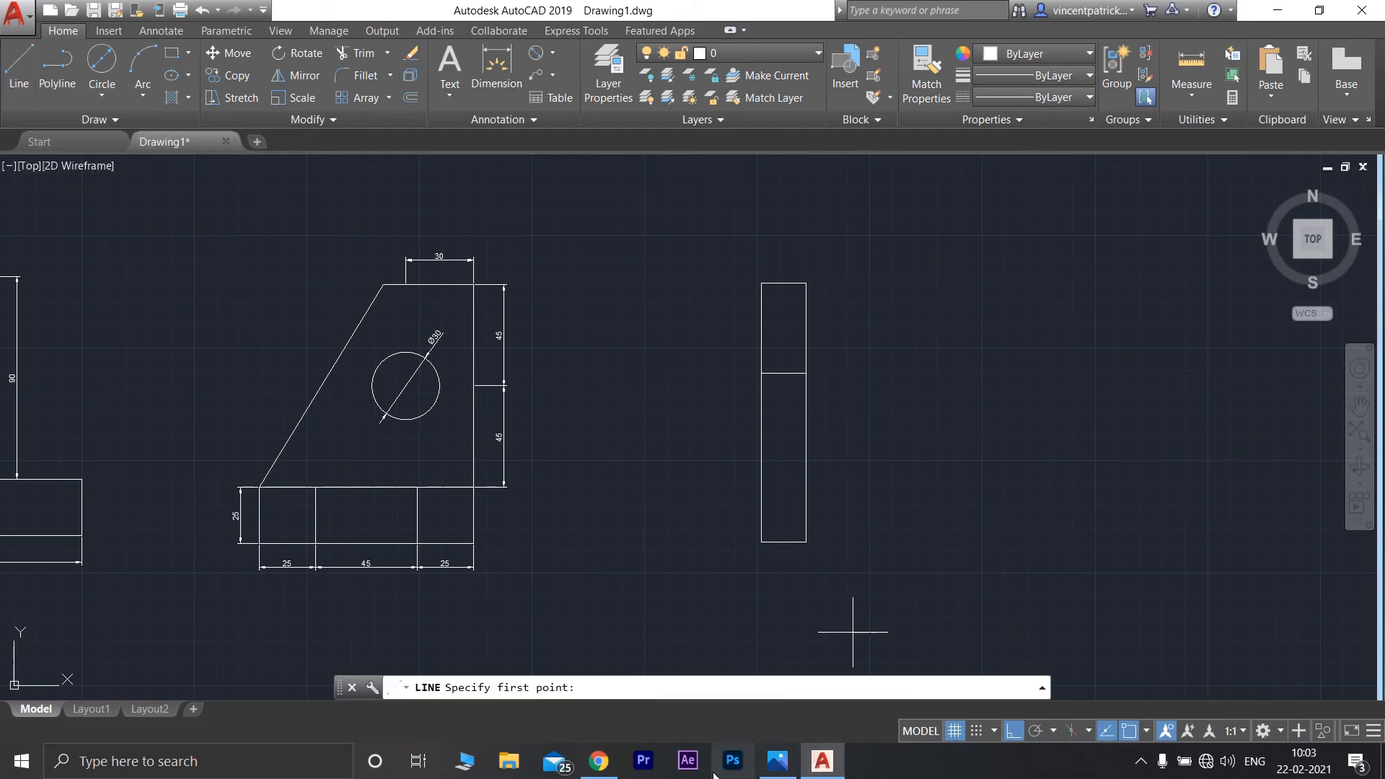
{"action": "left_click", "coordinate": [765, 767]}
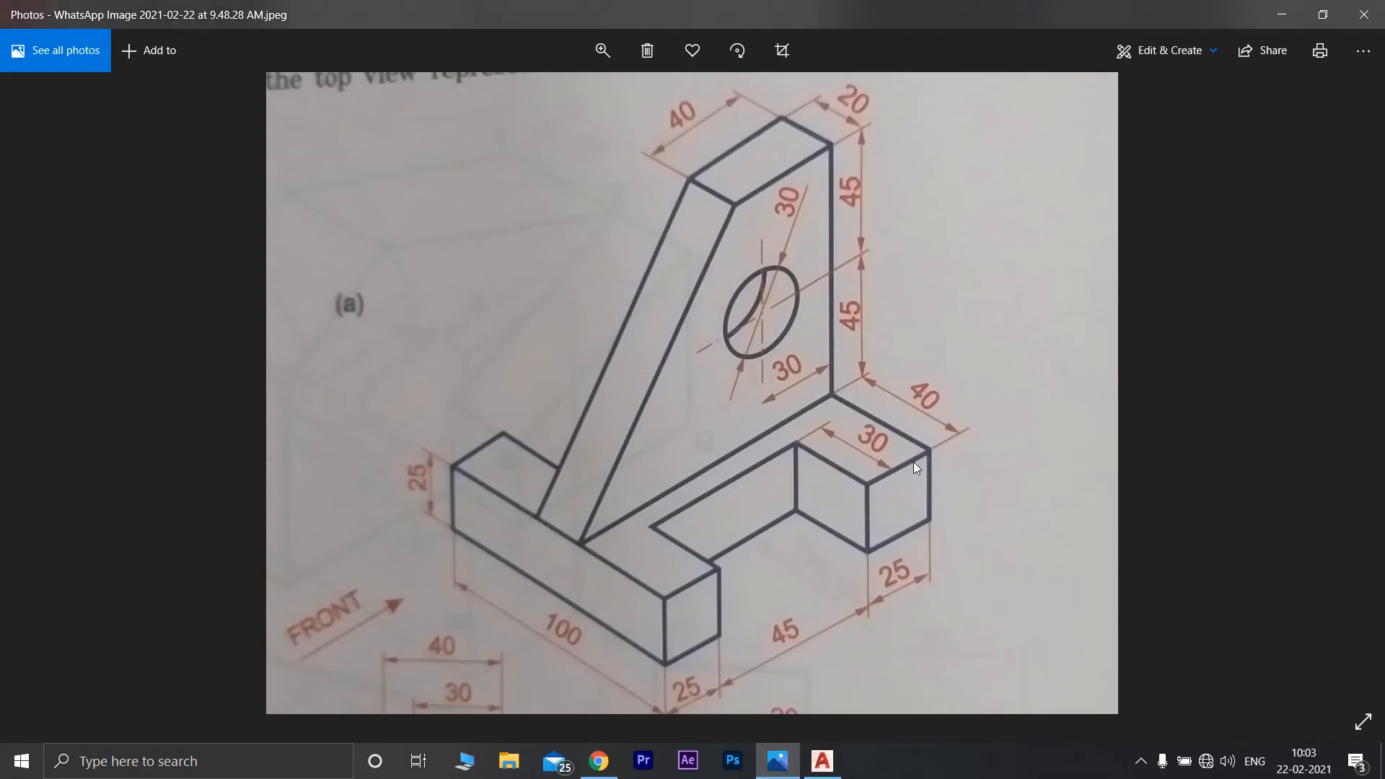
{"action": "left_click", "coordinate": [822, 761]}
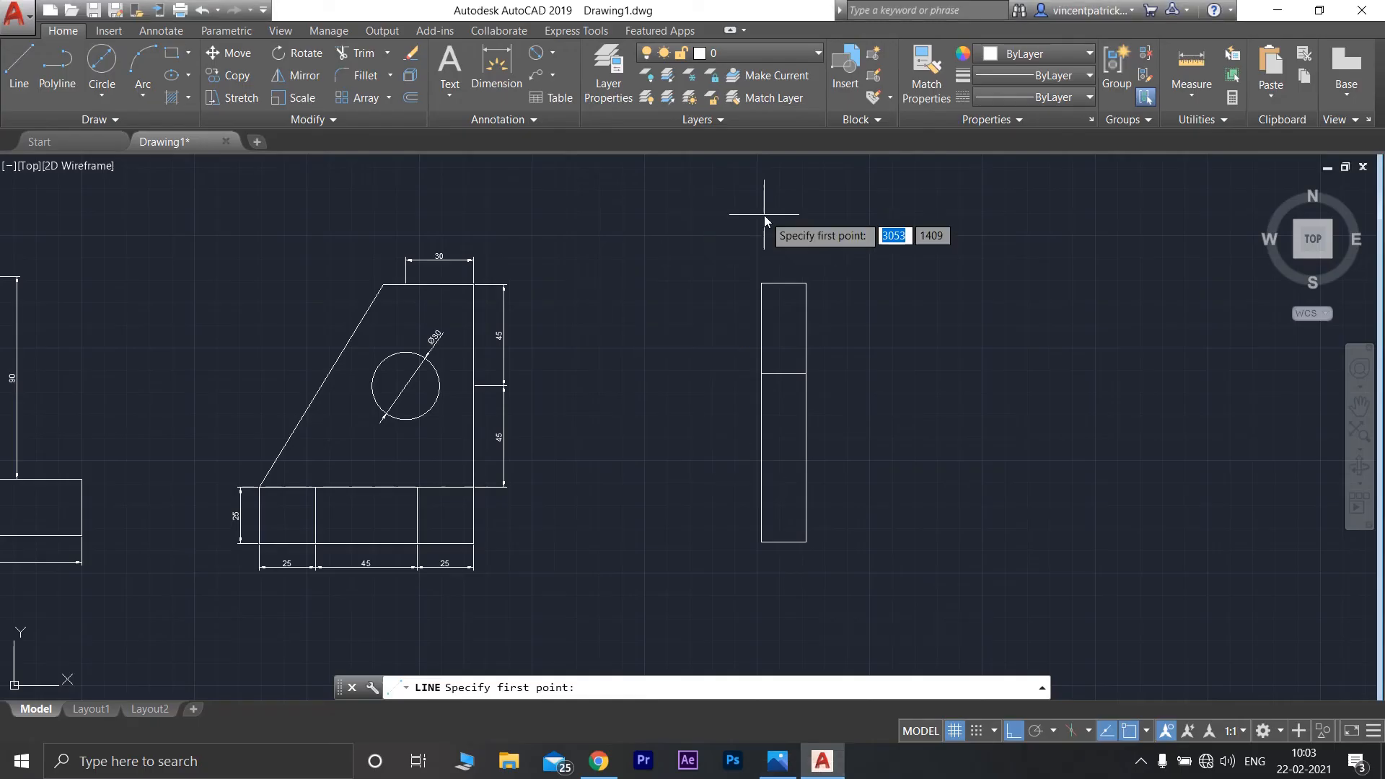
{"action": "left_click", "coordinate": [805, 283]}
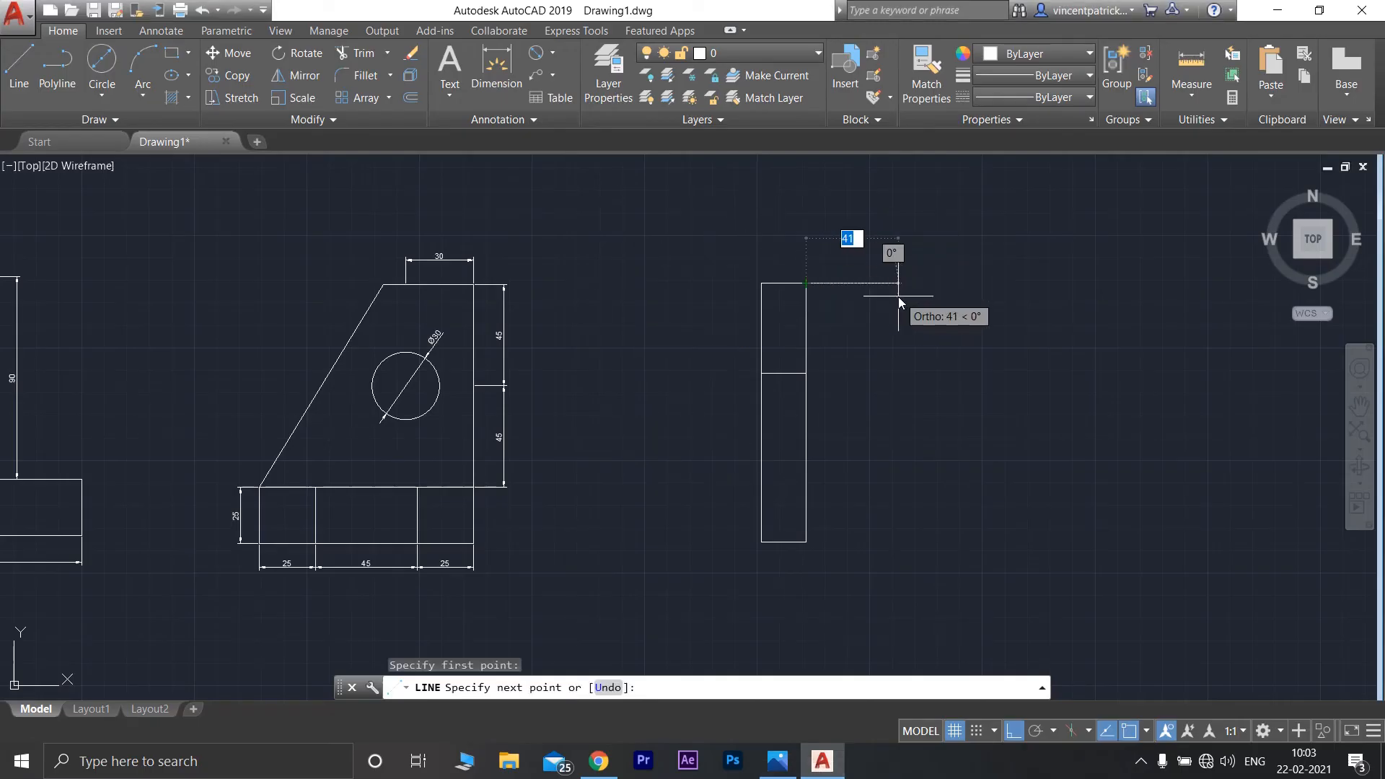
{"action": "type", "text": "40"}
{"action": "key", "text": "Return"}
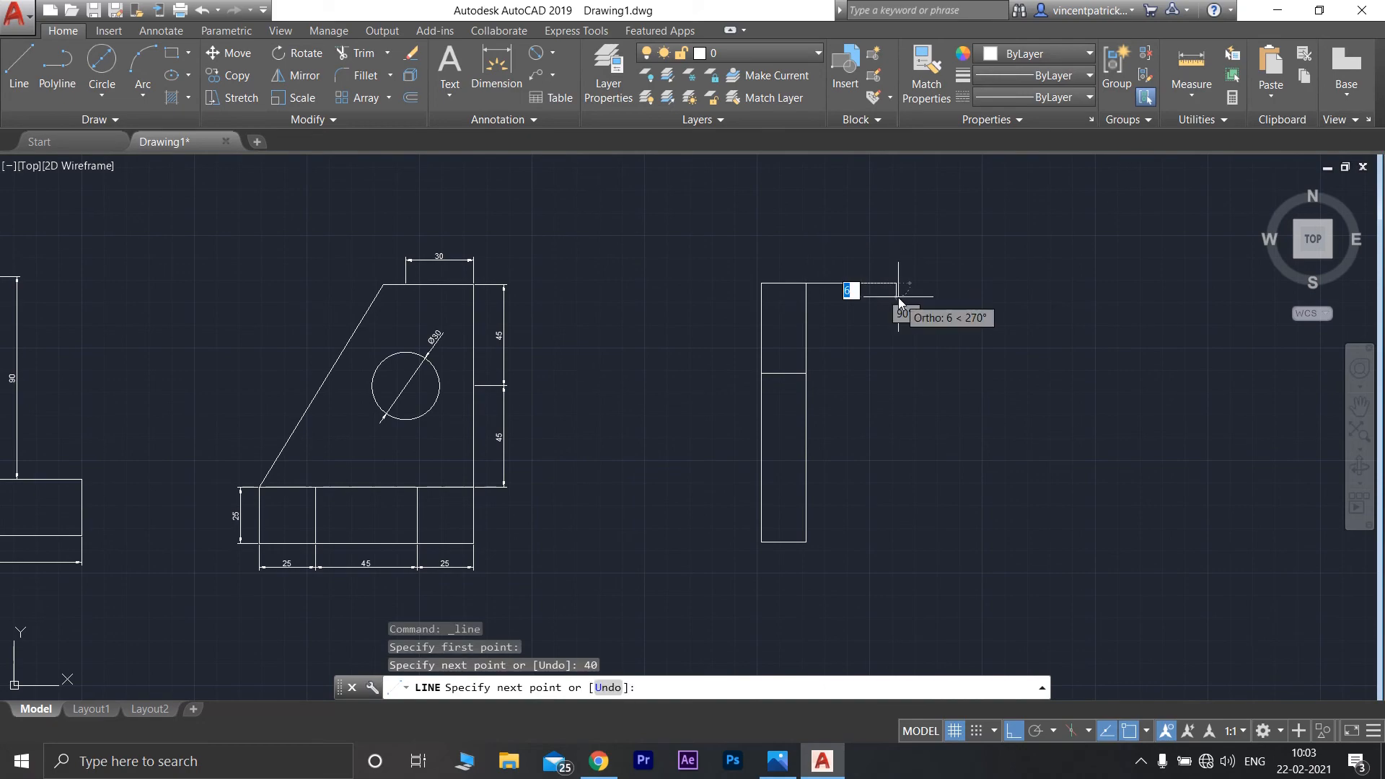
Step: Continue the upper-right flange 25 units down and 30 units back to the left, checking both lengths in the reference photo
{"action": "left_click", "coordinate": [778, 761]}
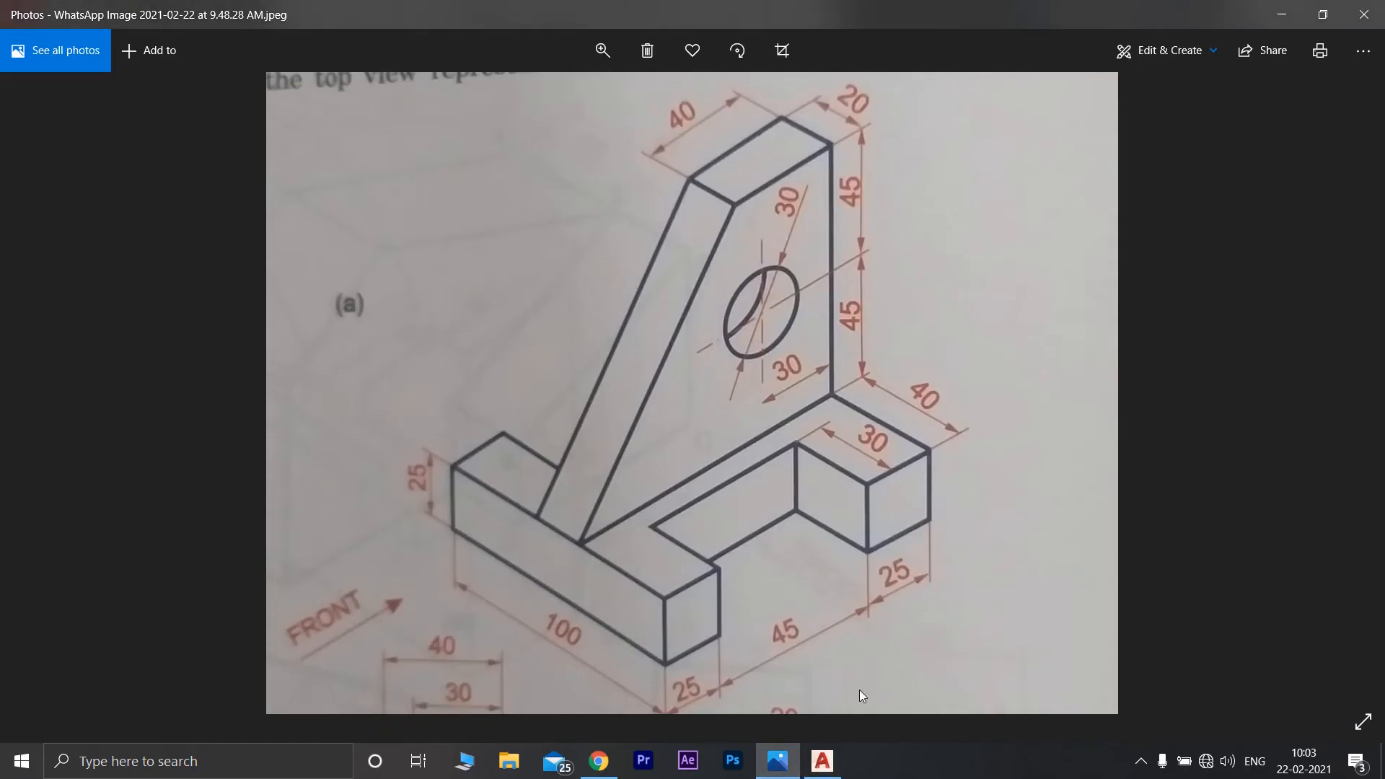
{"action": "left_click", "coordinate": [822, 761]}
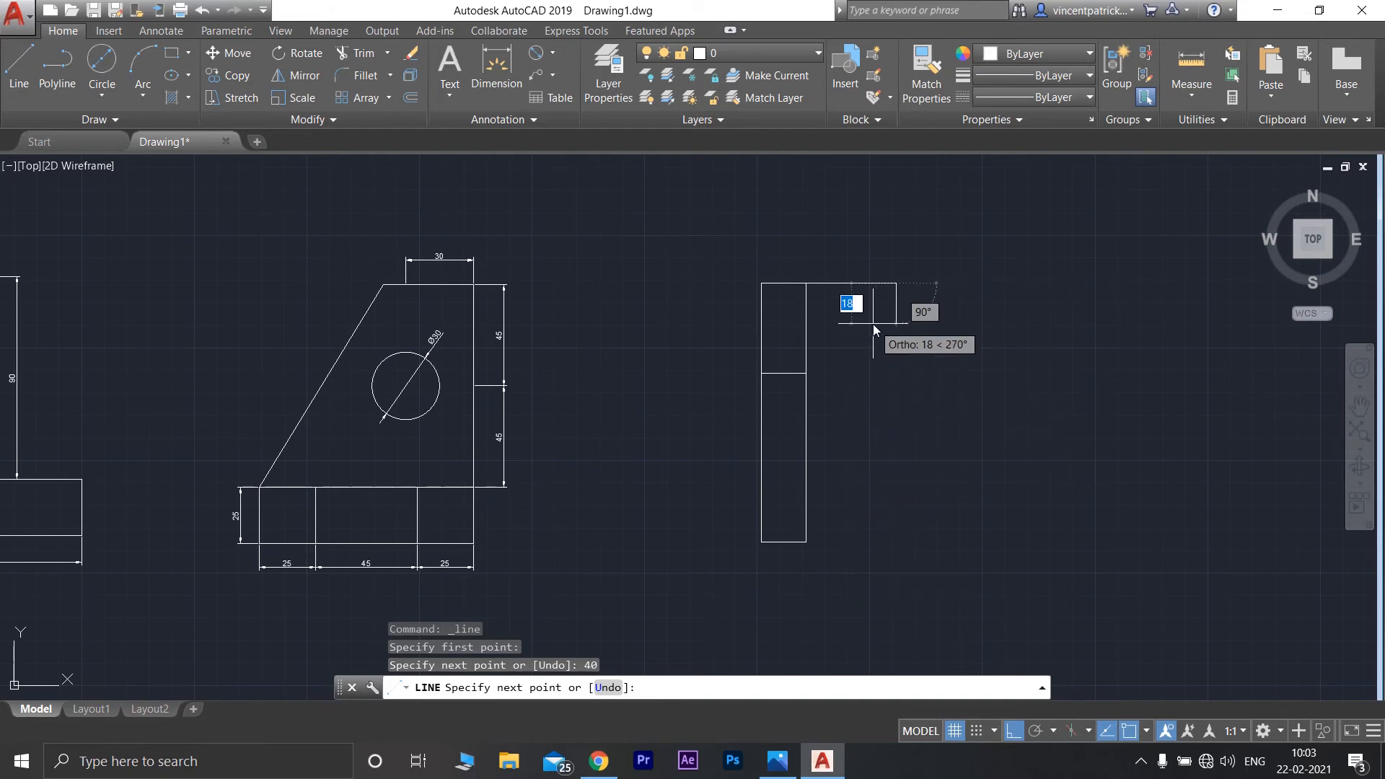
{"action": "type", "text": "25"}
{"action": "key", "text": "Return"}
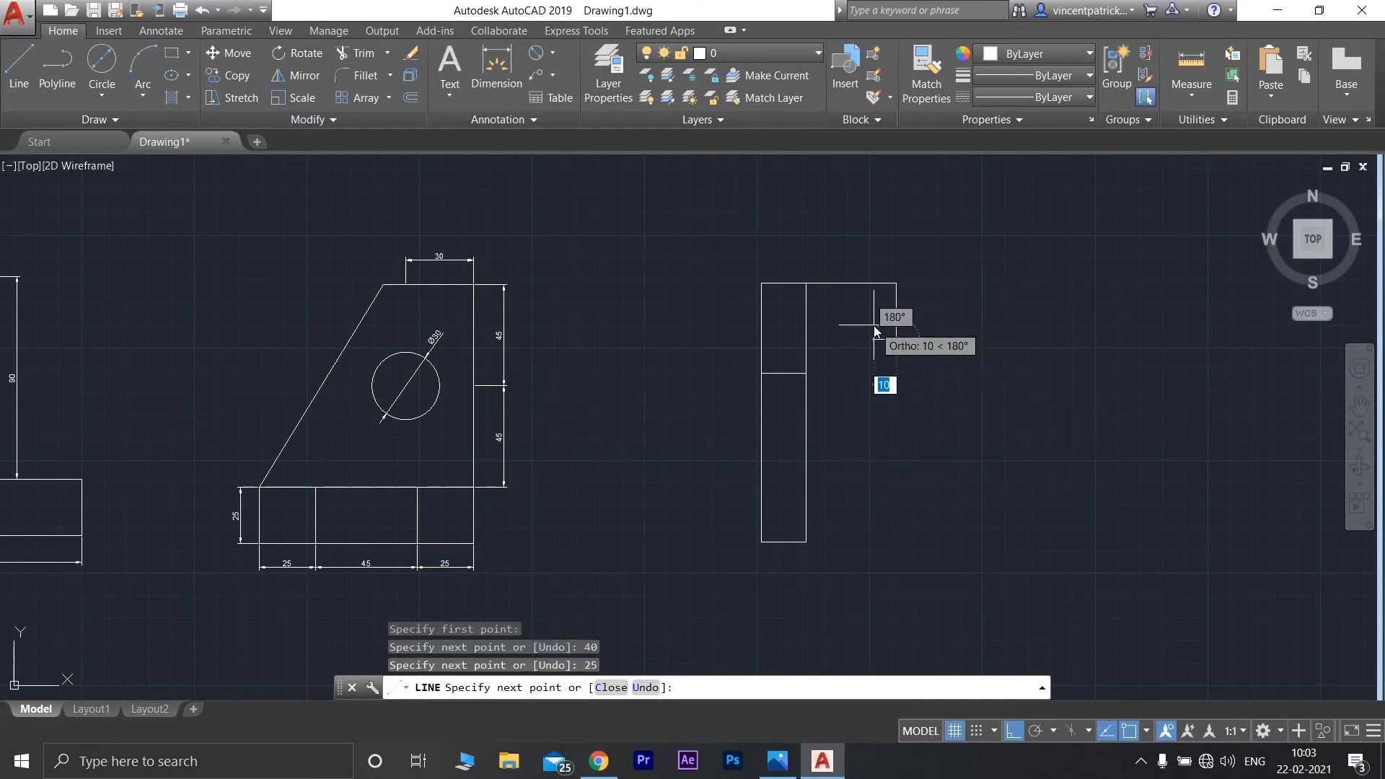
{"action": "left_click", "coordinate": [779, 759]}
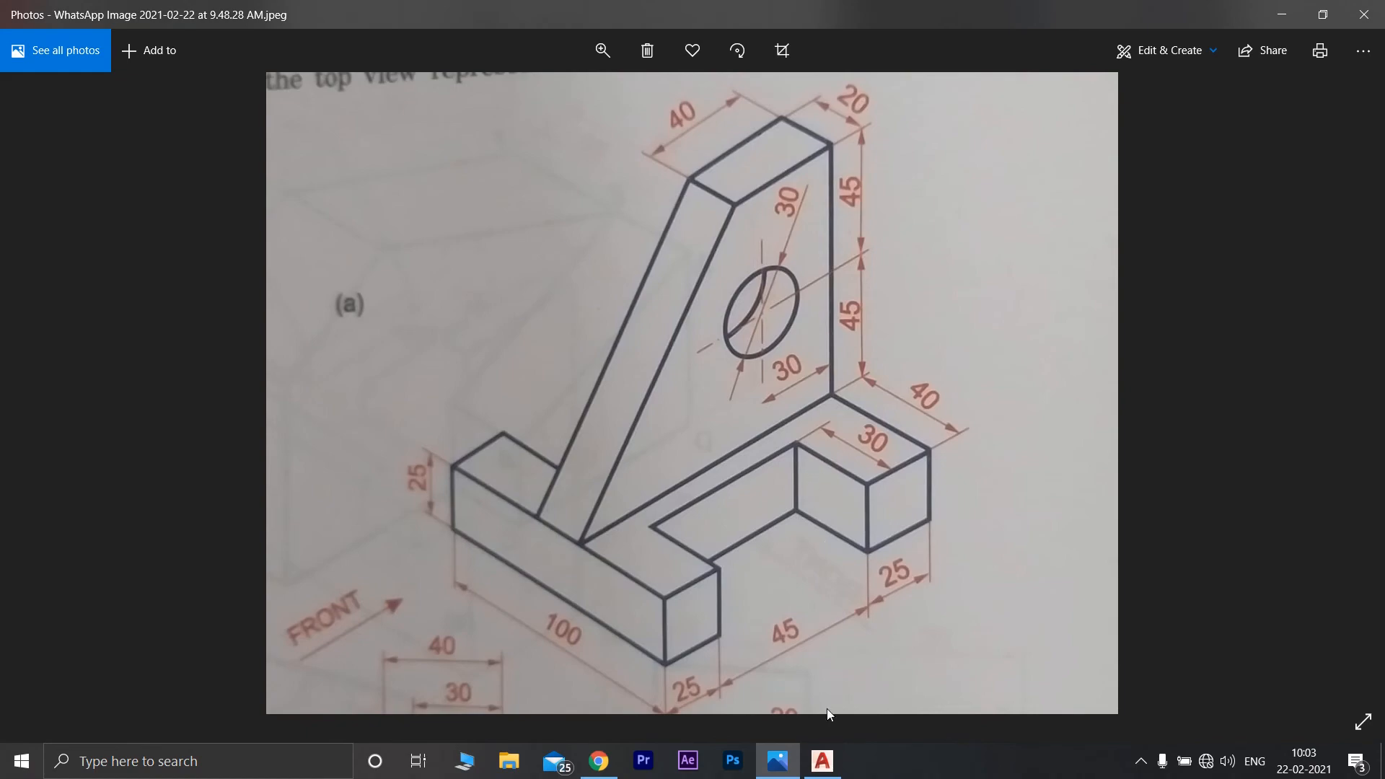
{"action": "left_click", "coordinate": [822, 759]}
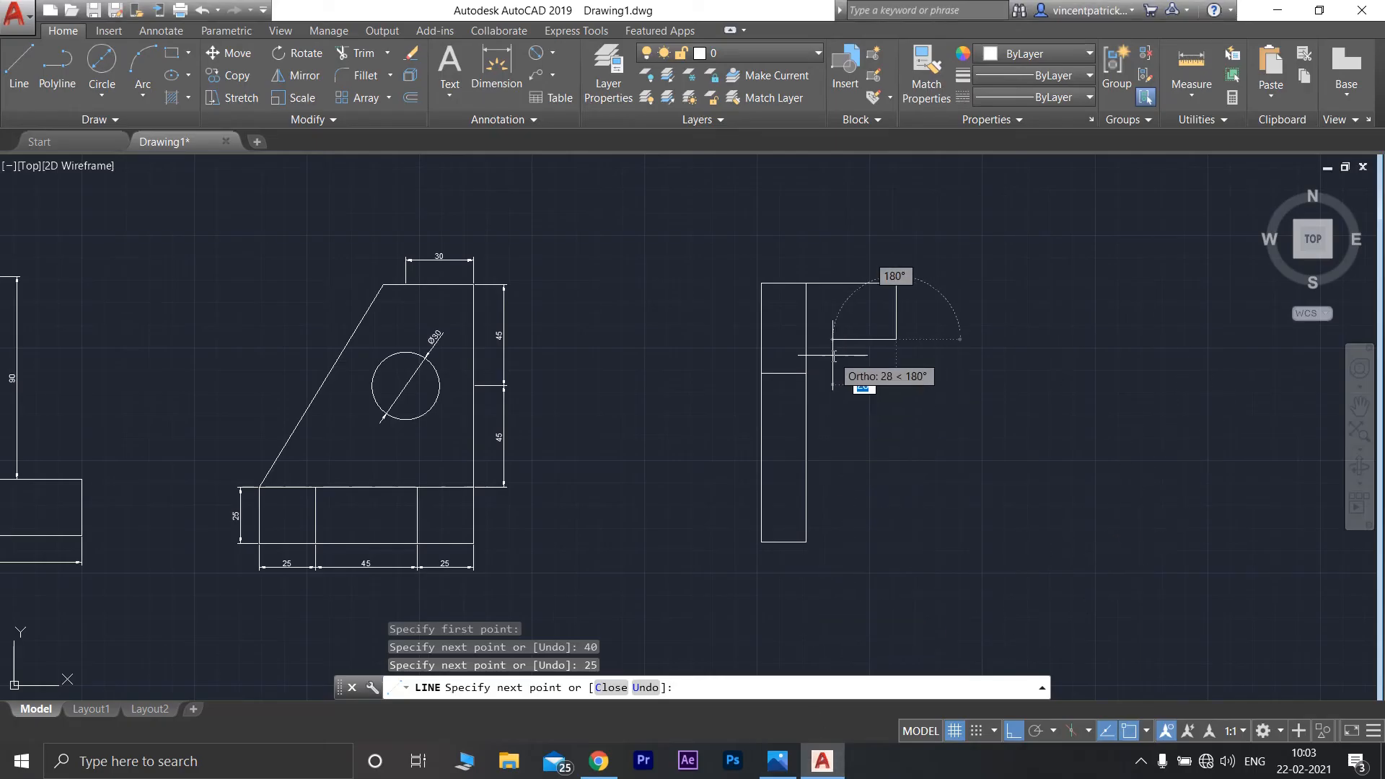
{"action": "type", "text": "30"}
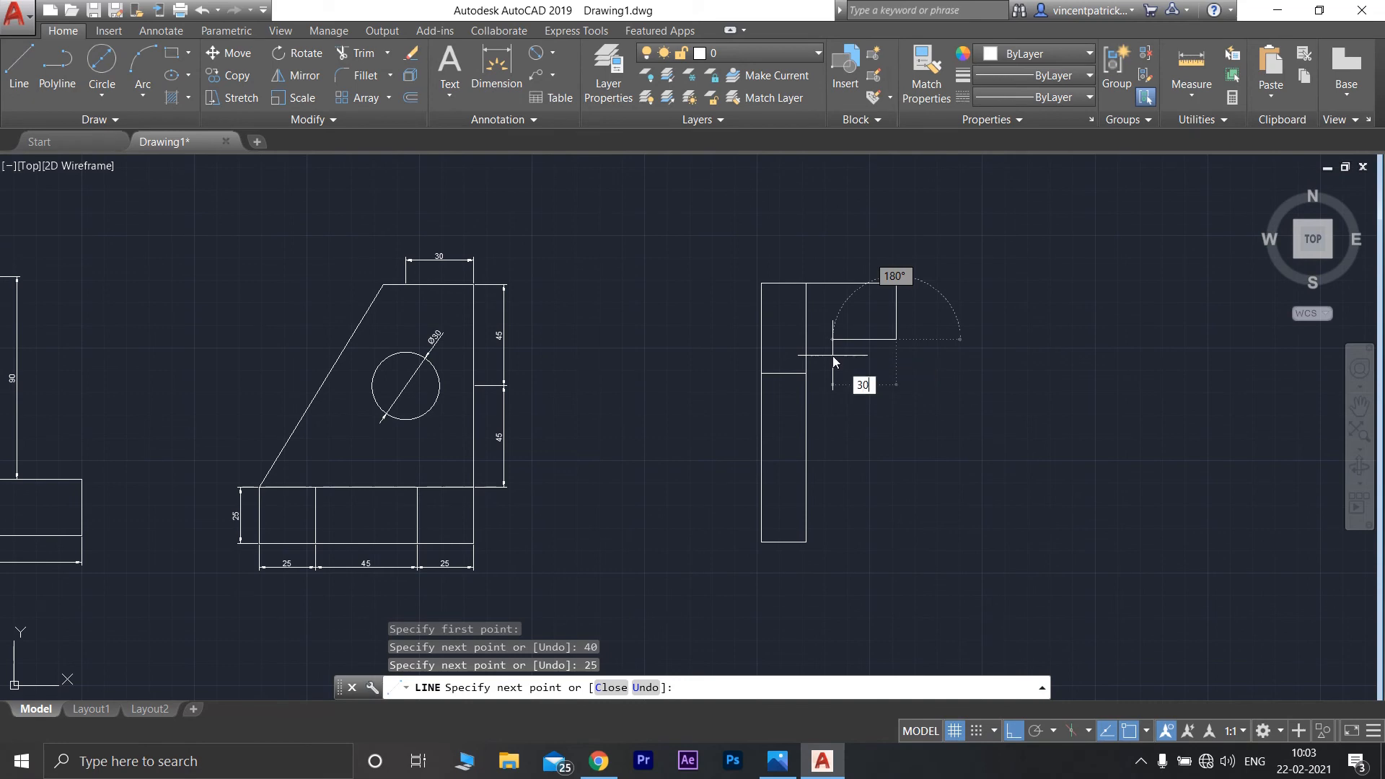
{"action": "key", "text": "Return"}
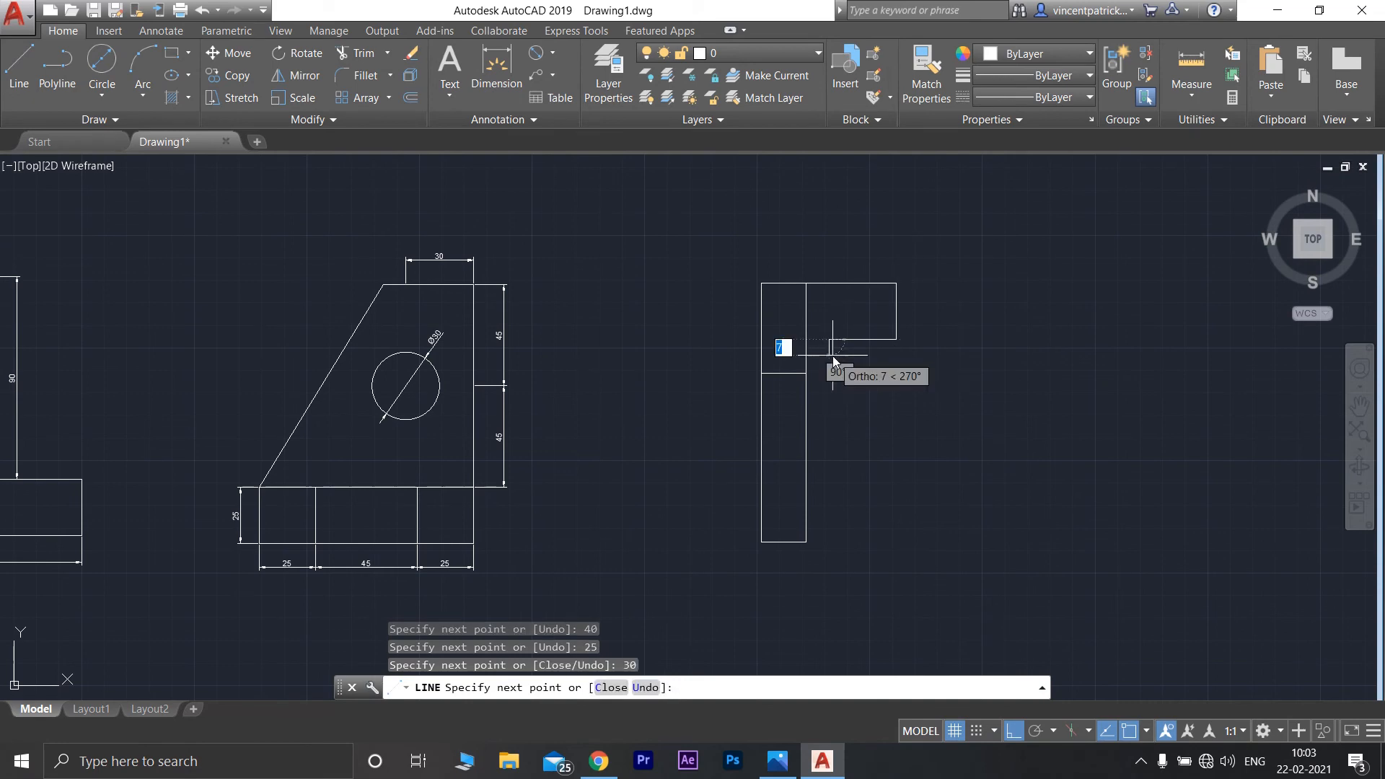
{"action": "key", "text": "Escape"}
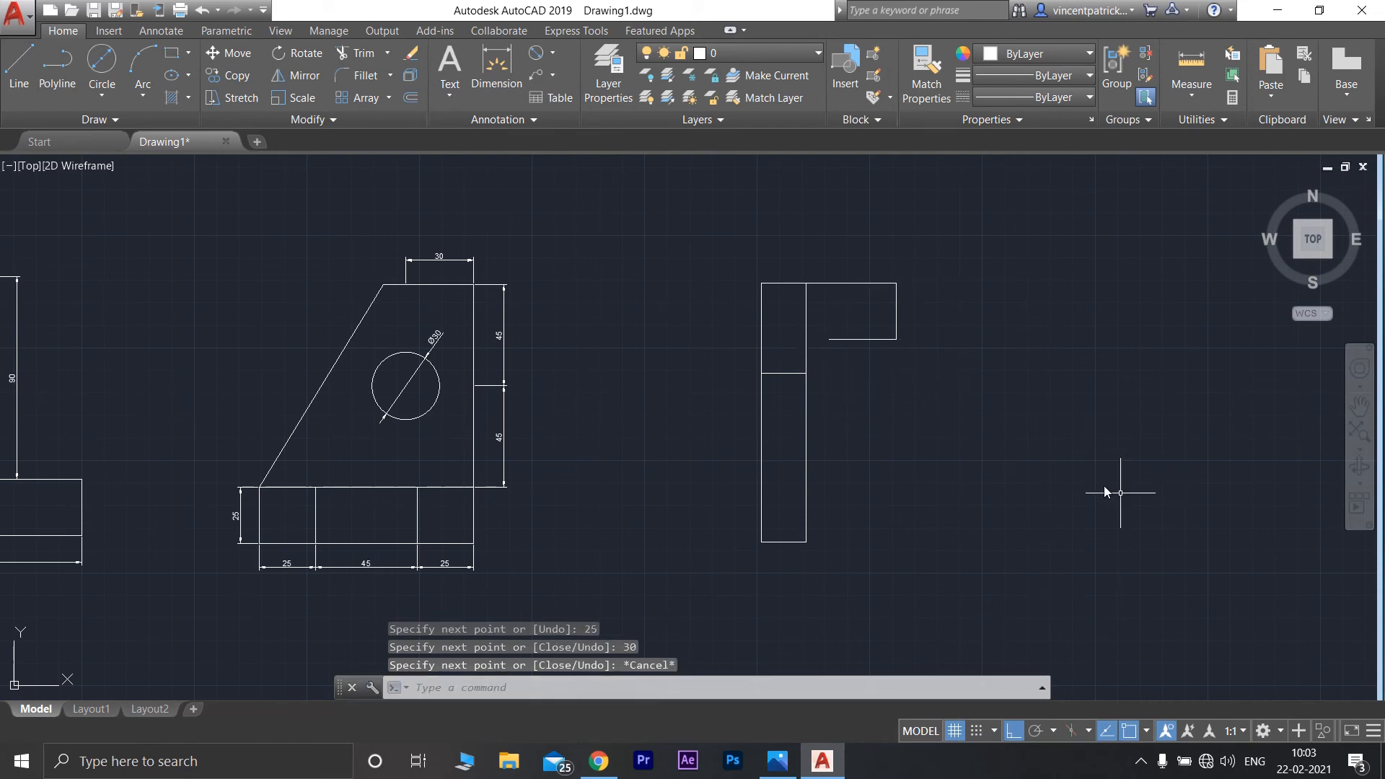
Step: Draw the lower-right flange from the lower rectangle's bottom-right corner, 40 right, 25 up and 30 left, and connect it vertically to the upper flange
{"action": "left_click", "coordinate": [17, 72]}
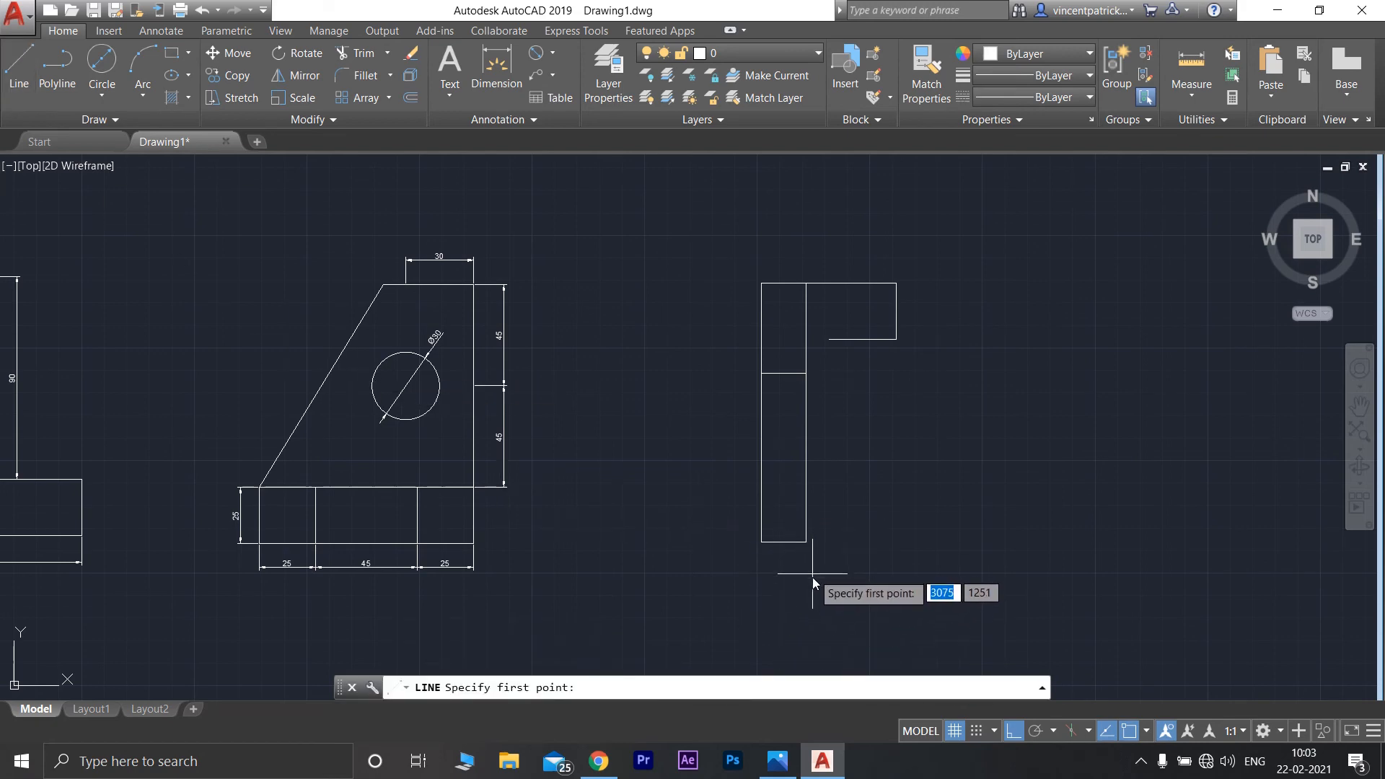
{"action": "left_click", "coordinate": [805, 542]}
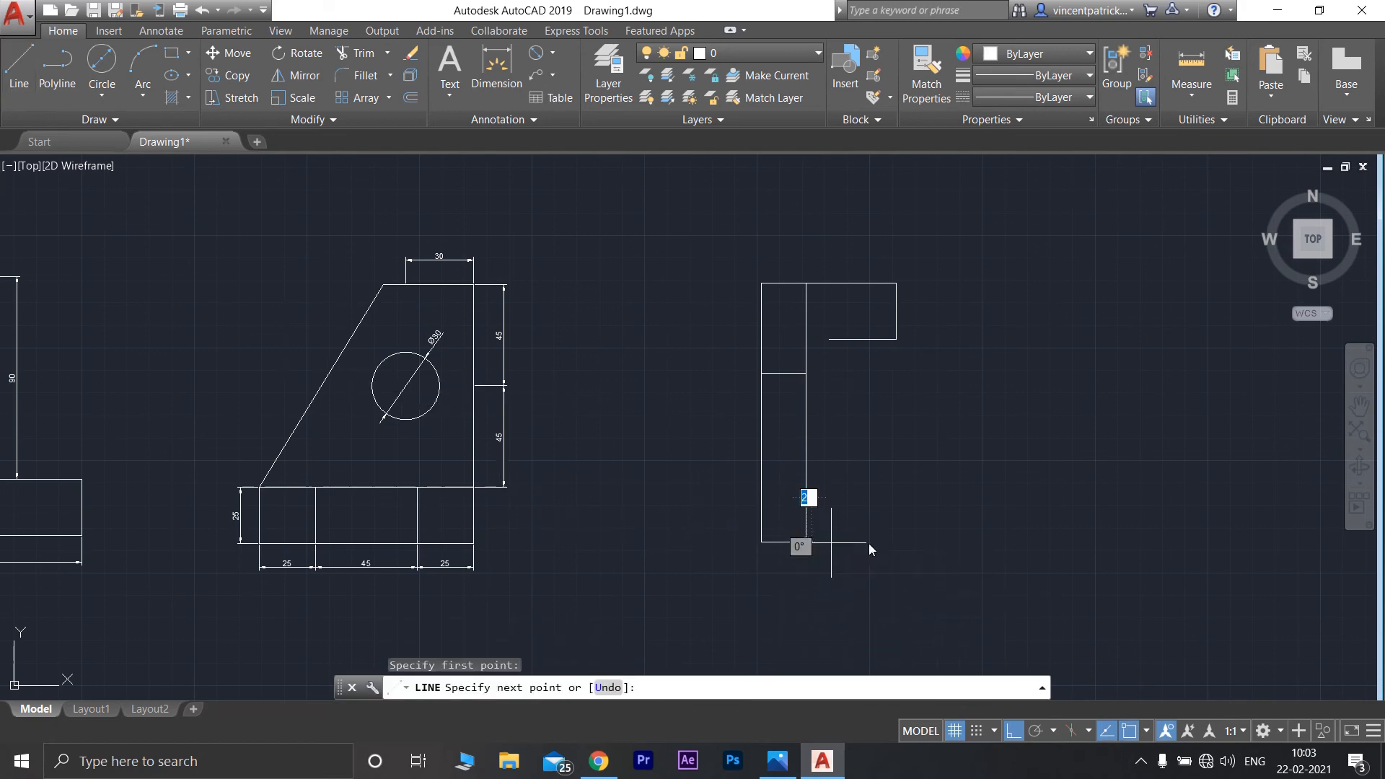
{"action": "type", "text": "40"}
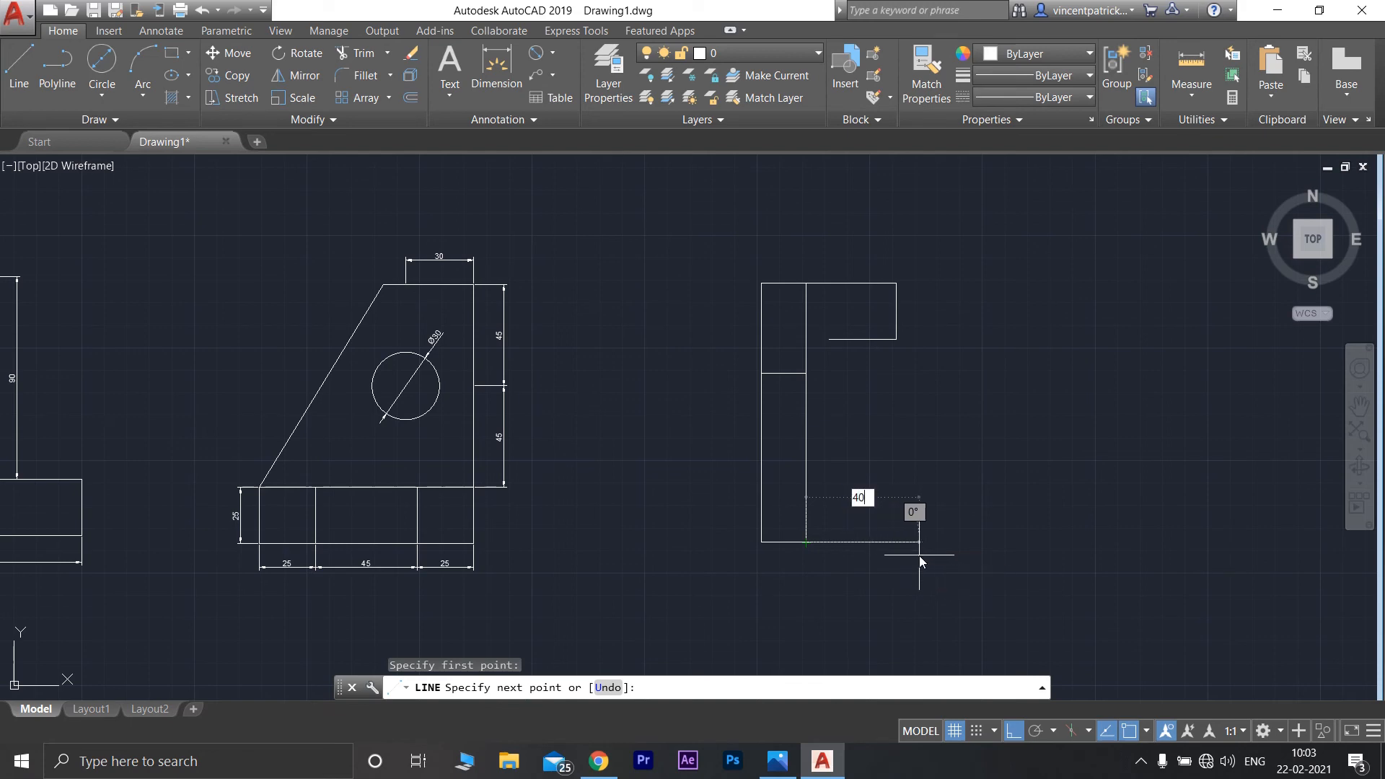
{"action": "key", "text": "Return"}
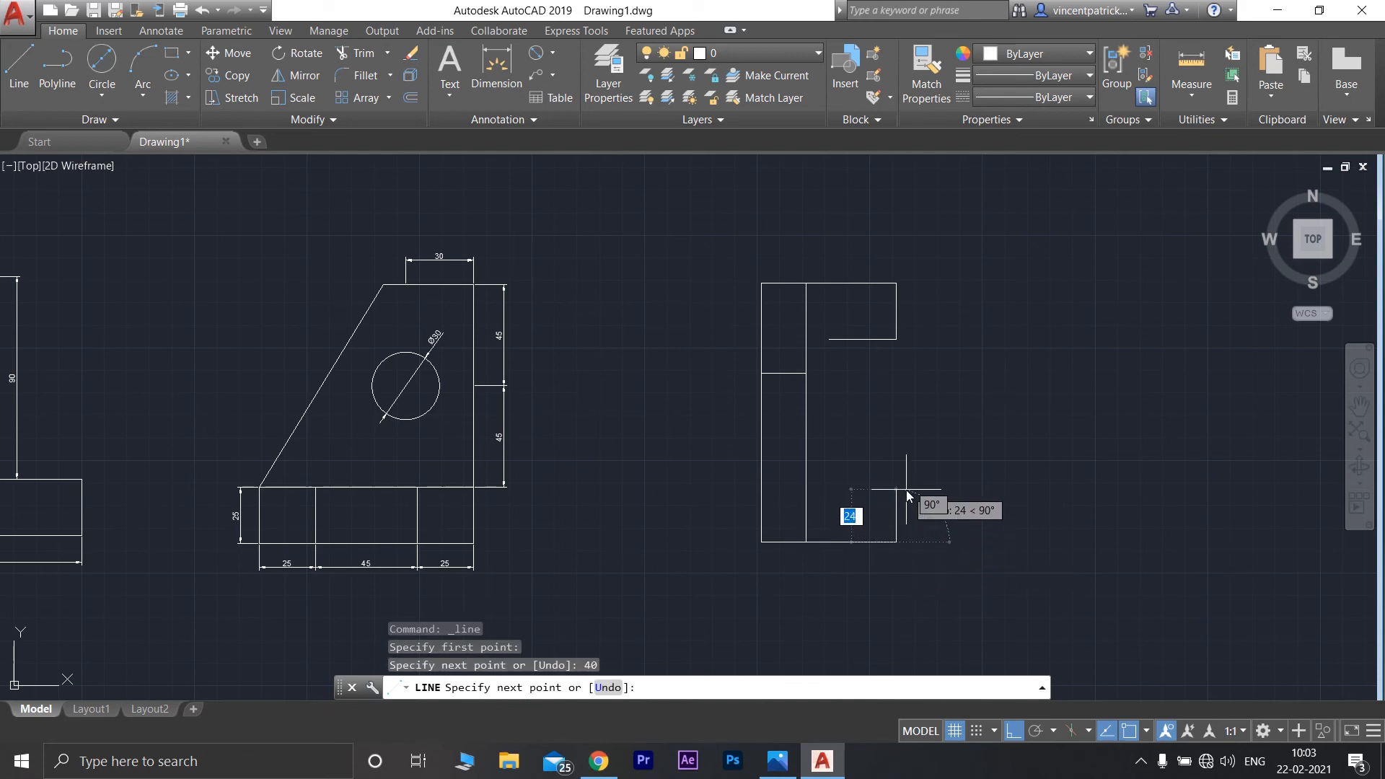
{"action": "type", "text": "25"}
{"action": "key", "text": "Return"}
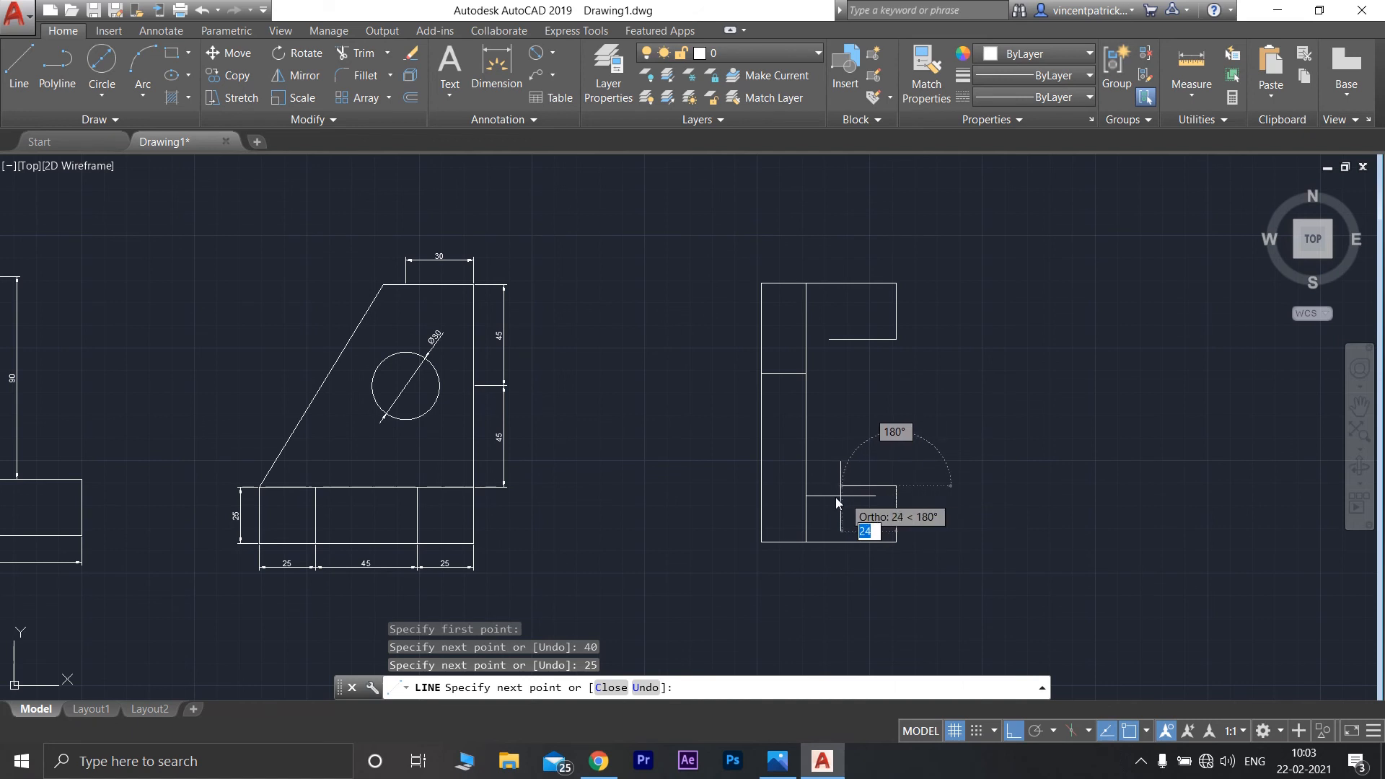
{"action": "type", "text": "30"}
{"action": "key", "text": "Return"}
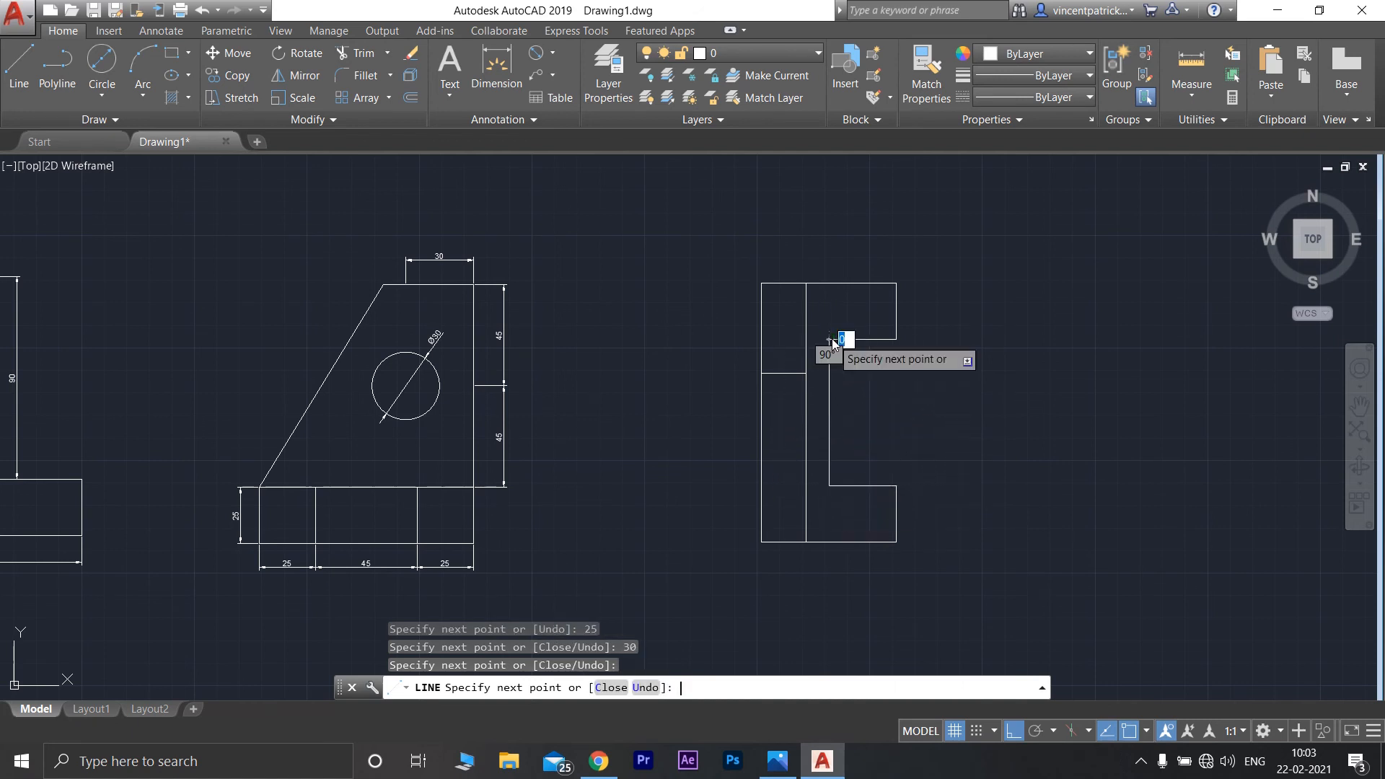
{"action": "key", "text": "Return"}
Step: Draw the upper-left flange from the upper rectangle's top-left corner, 40 units left, 25 down and 30 right
{"action": "left_click", "coordinate": [18, 67]}
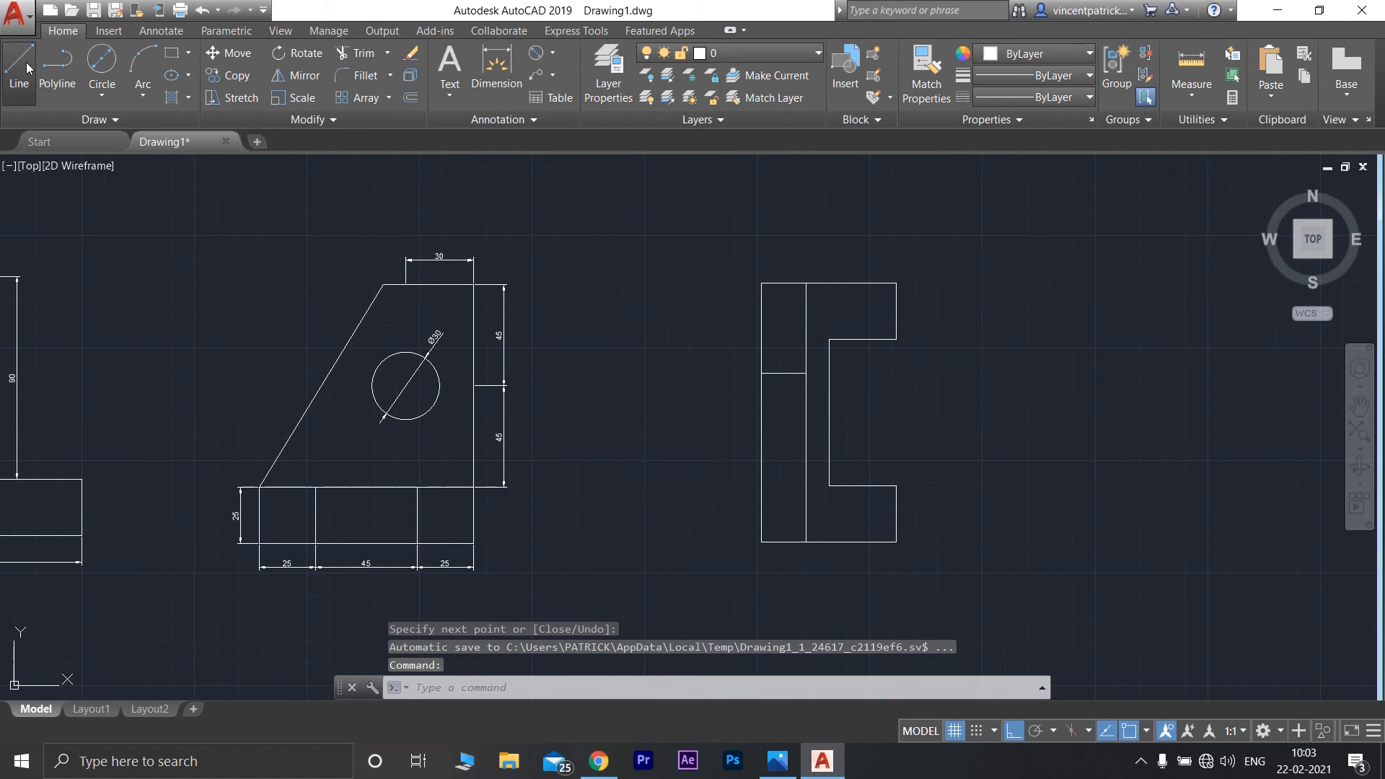
{"action": "left_click", "coordinate": [767, 286]}
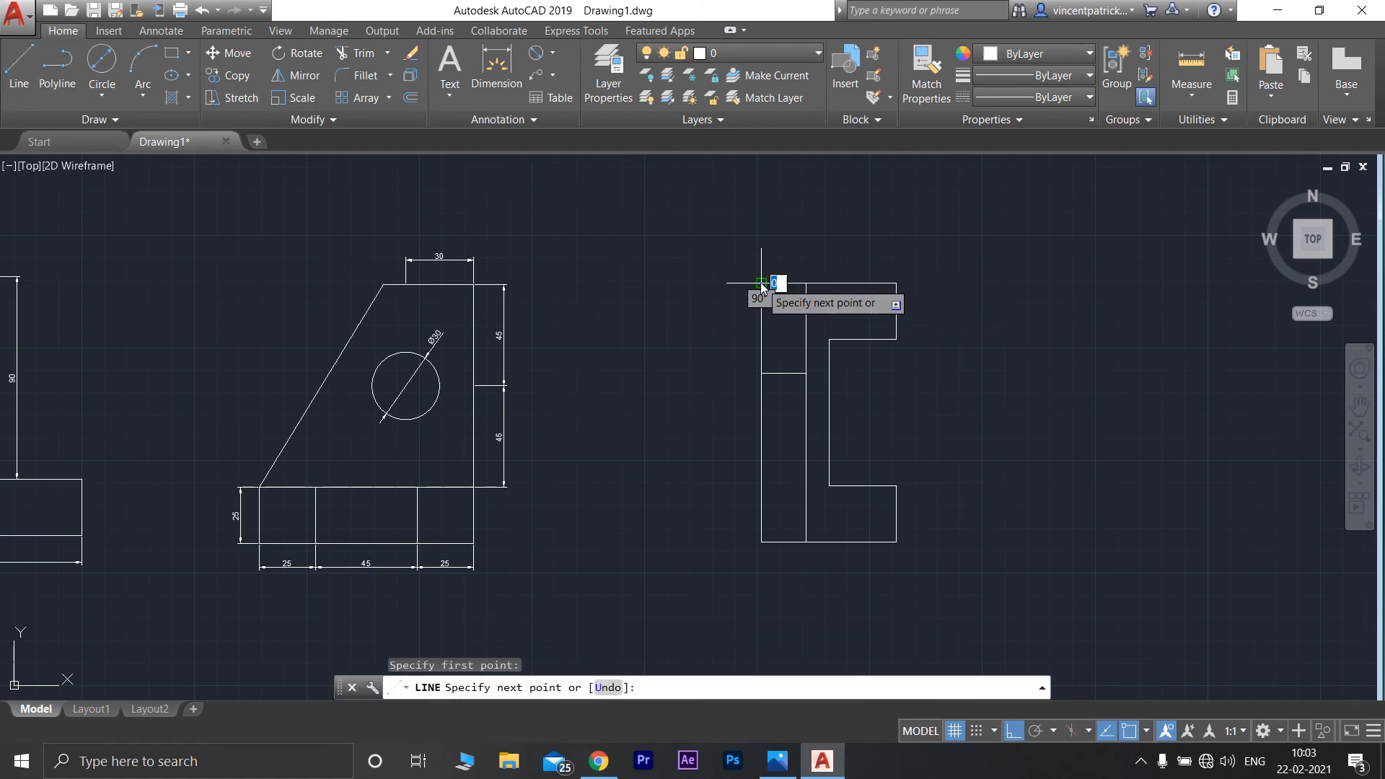
{"action": "type", "text": "40"}
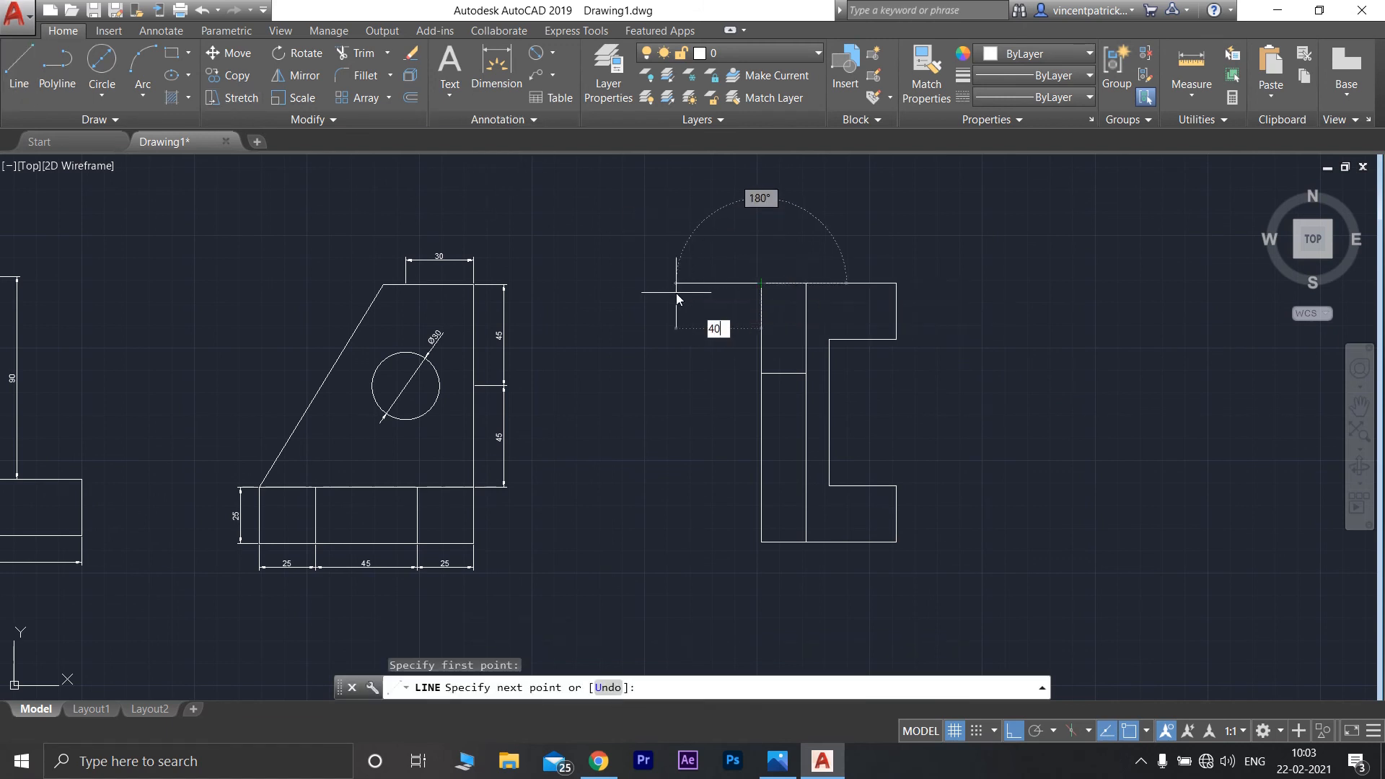
{"action": "key", "text": "Return"}
{"action": "type", "text": "25"}
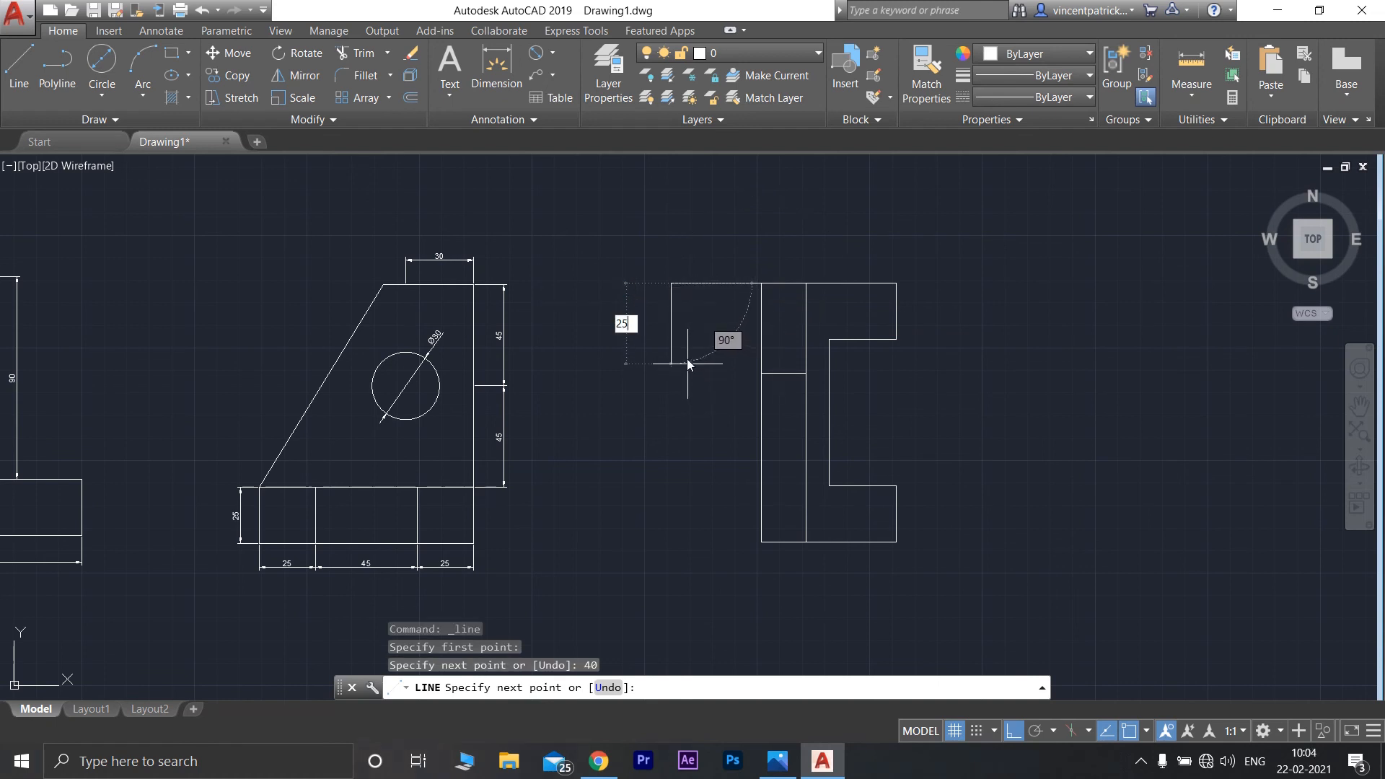
{"action": "key", "text": "Return"}
{"action": "type", "text": "30"}
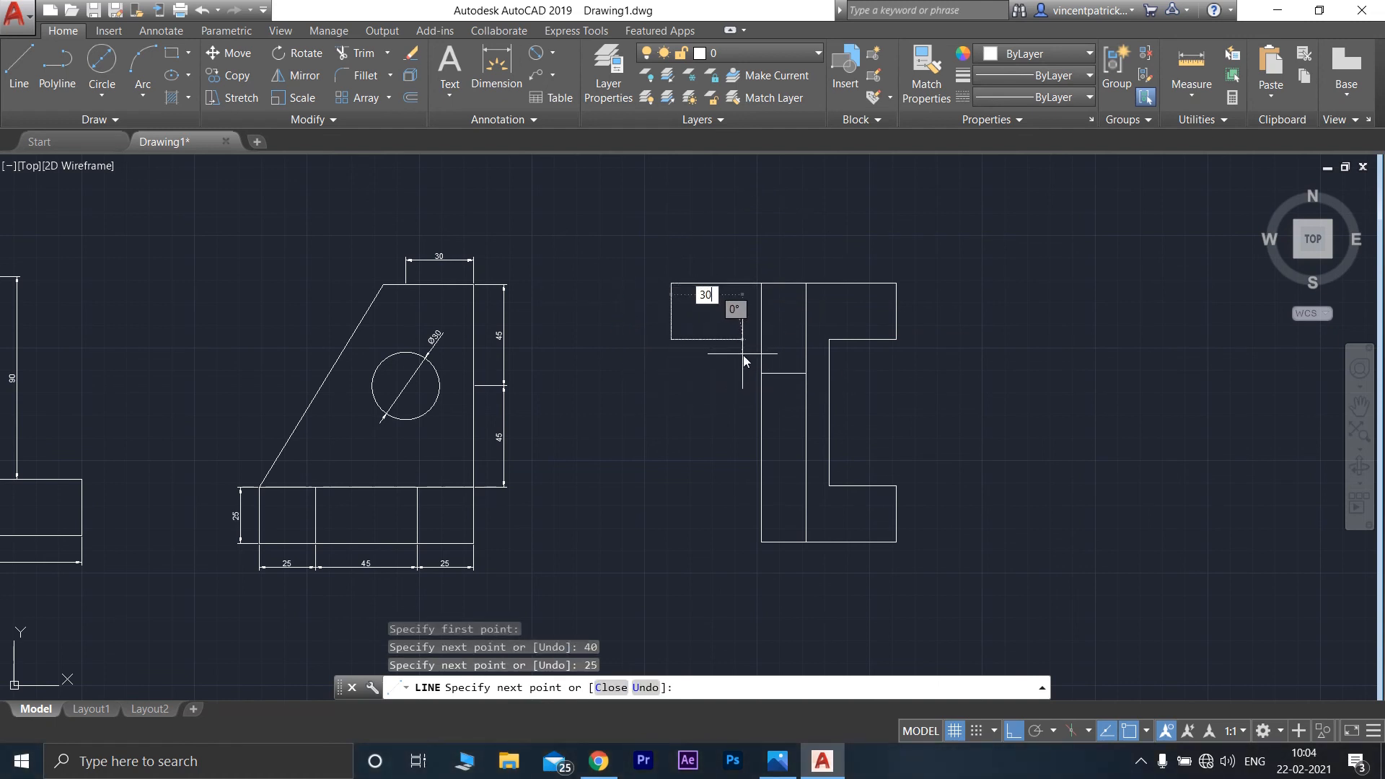
{"action": "key", "text": "Return"}
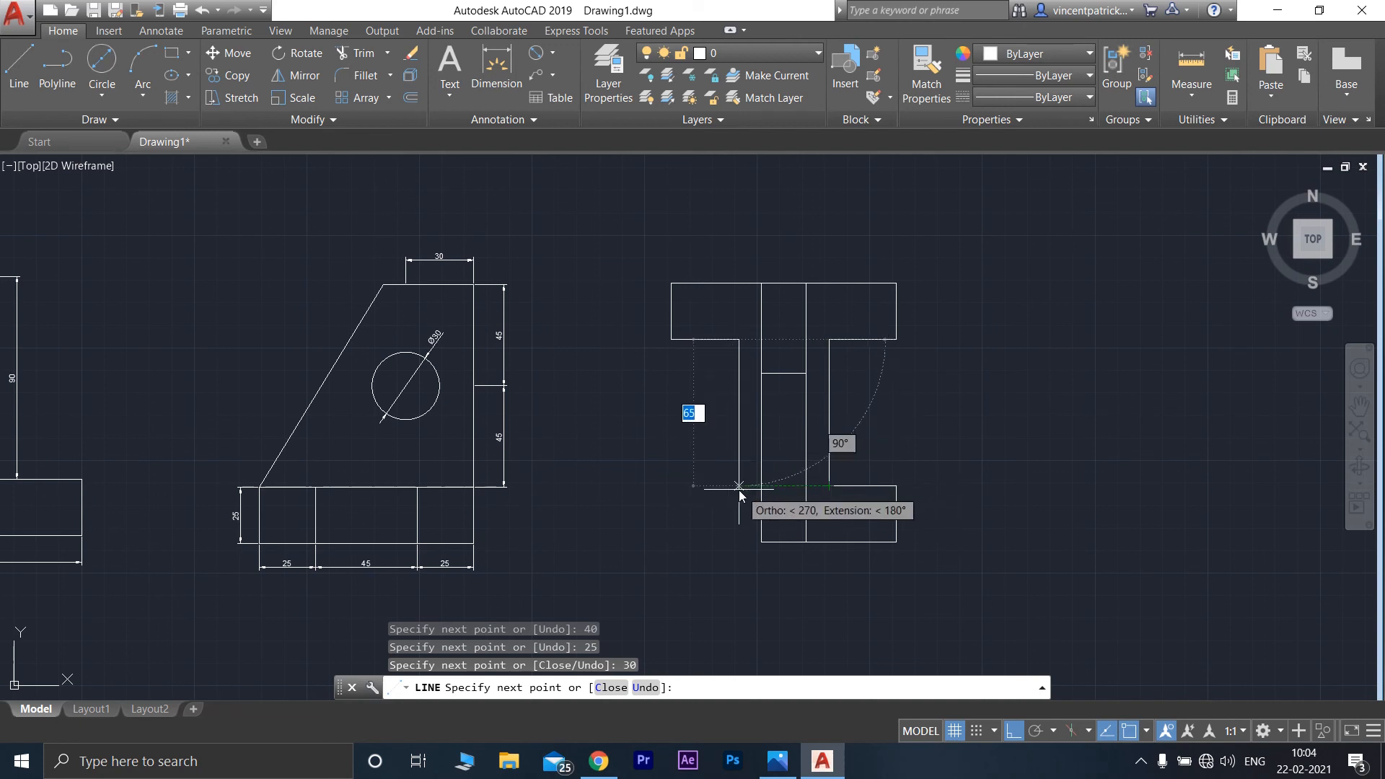
Step: Continue down to the lower-right flange's top level, 30 units left and 25 down, and close at the lower rectangle's bottom-left corner
{"action": "left_click", "coordinate": [738, 487]}
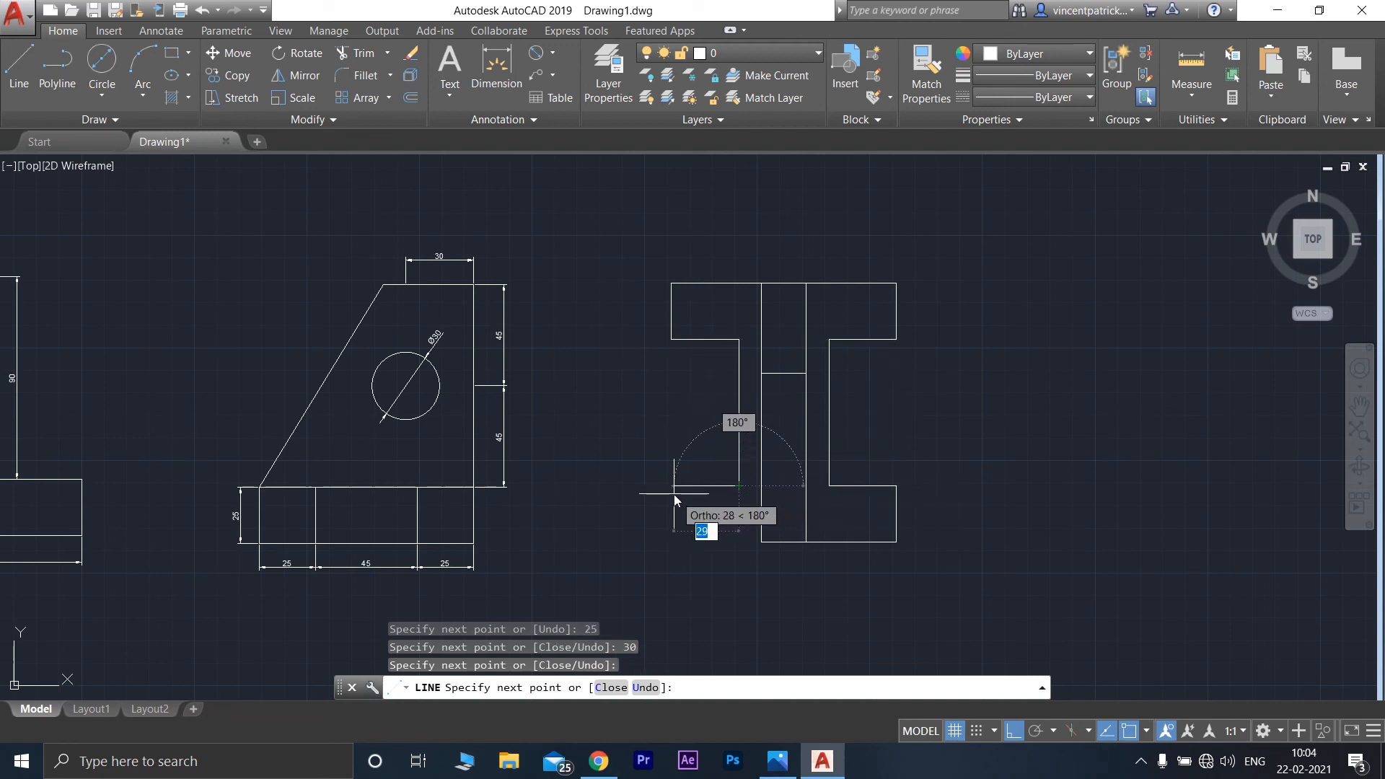
{"action": "type", "text": "30"}
{"action": "key", "text": "Return"}
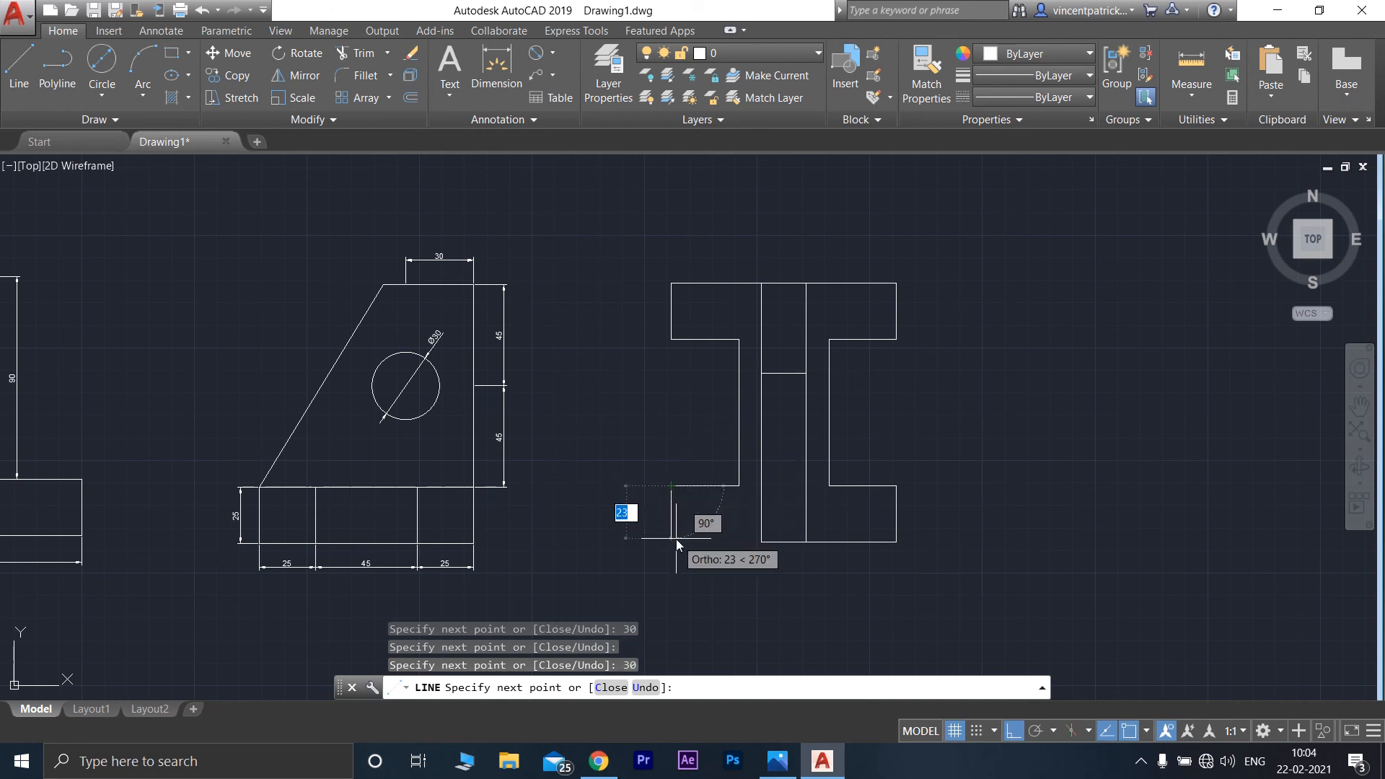
{"action": "type", "text": "2"}
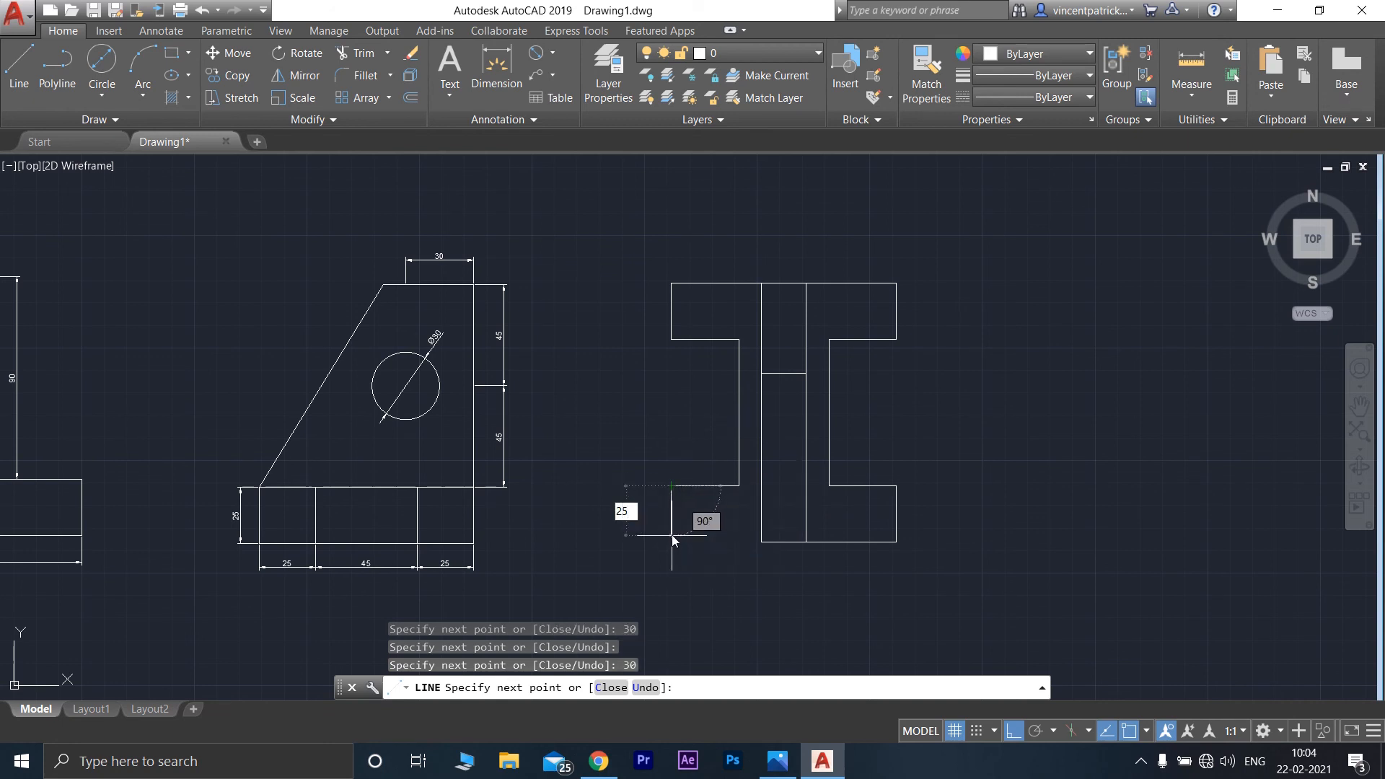
{"action": "key", "text": "Return"}
{"action": "left_click", "coordinate": [761, 542]}
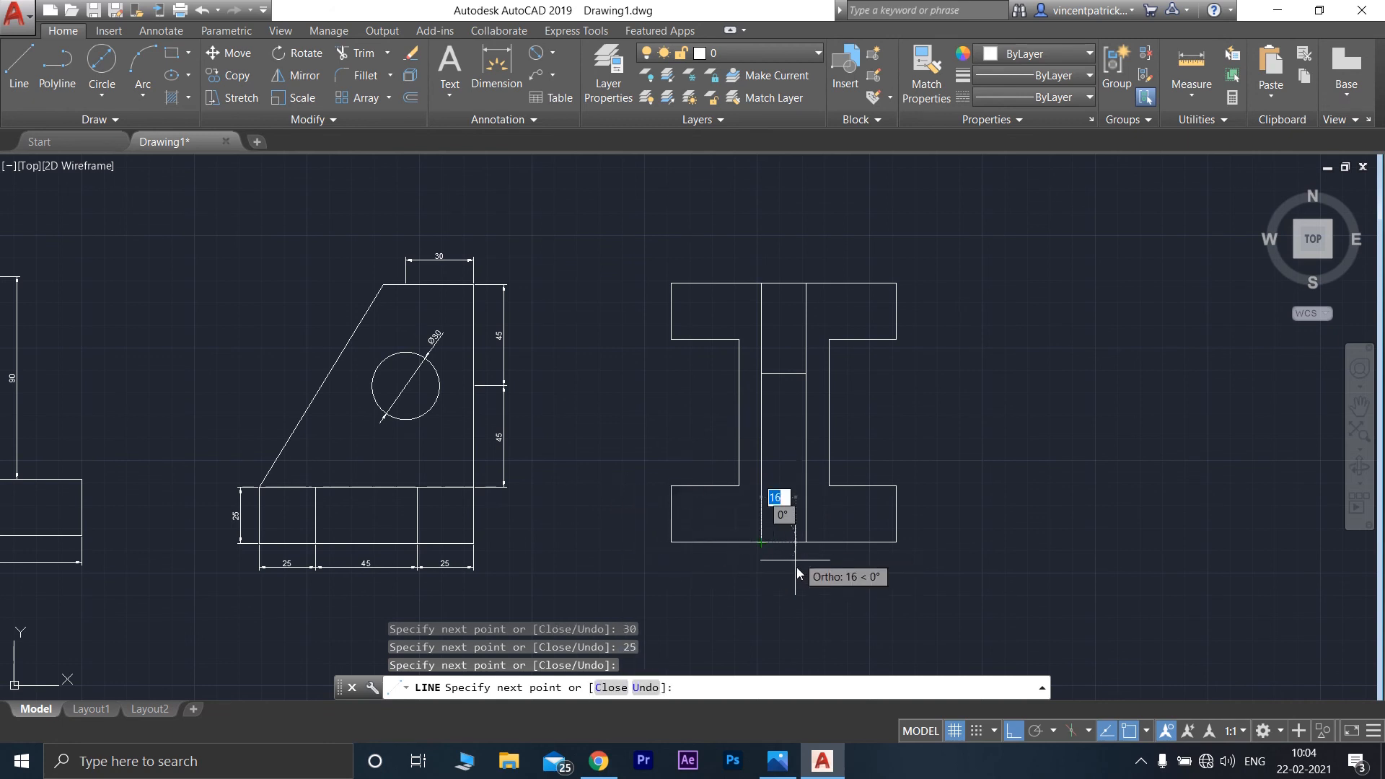
{"action": "key", "text": "Escape"}
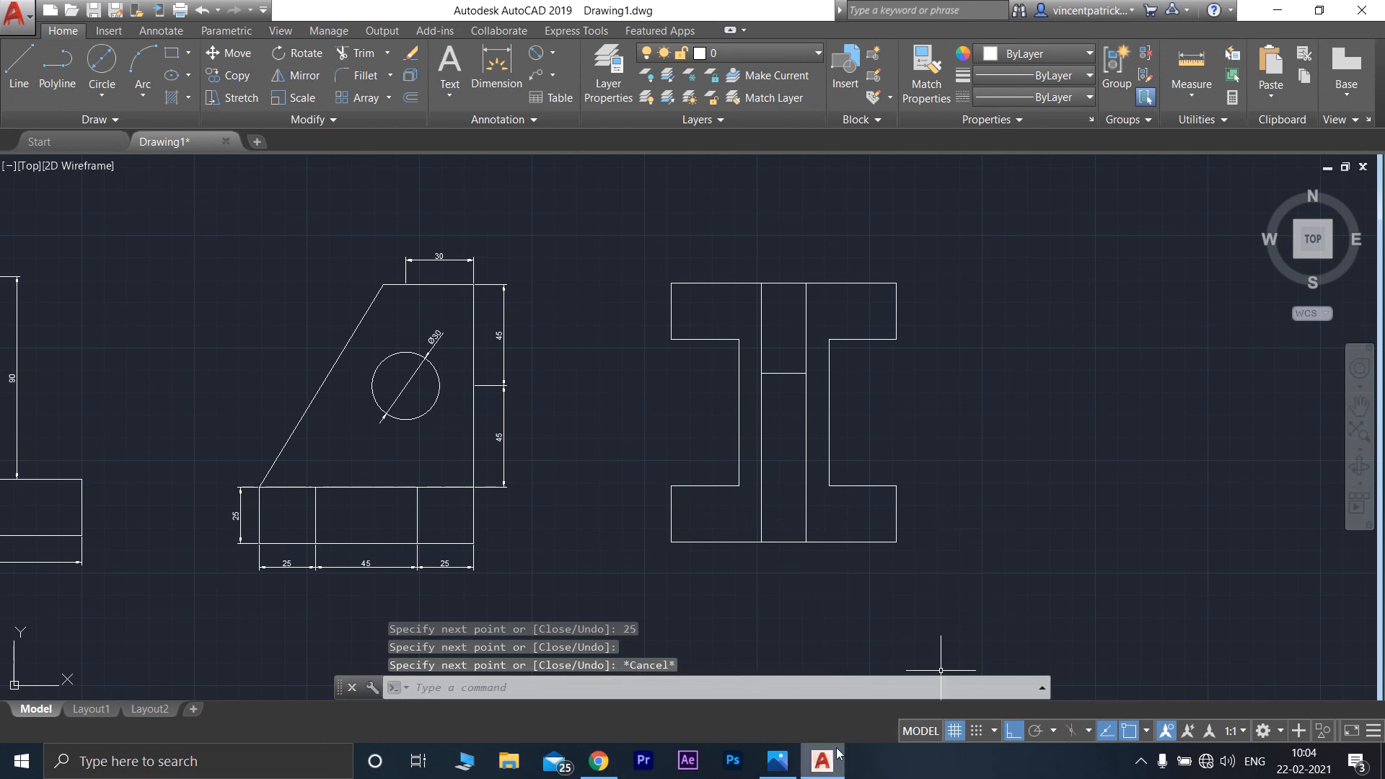
Step: Check the reference photo, then dimension the outer vertical edges of the upper-left and upper-right flanges in the I-shaped top view
{"action": "left_click", "coordinate": [778, 761]}
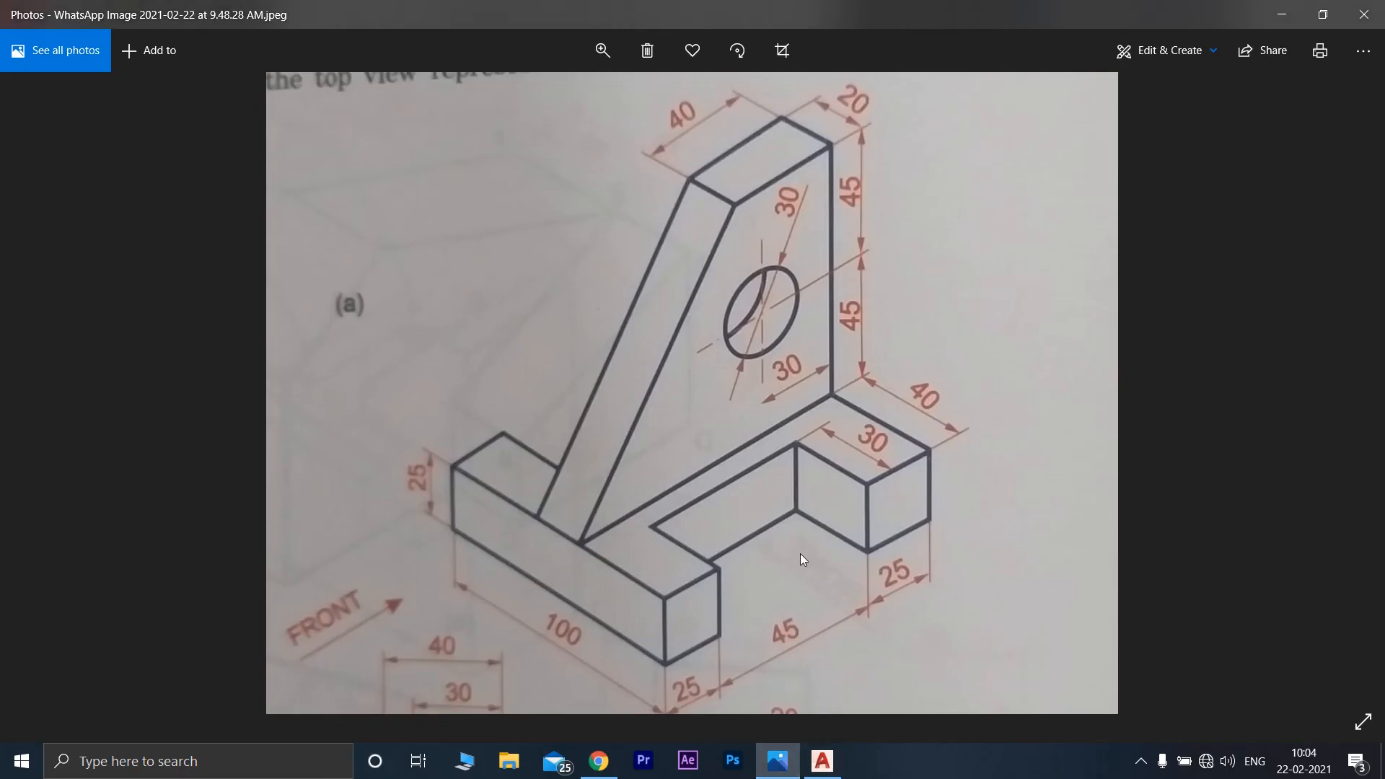
{"action": "left_click", "coordinate": [822, 765]}
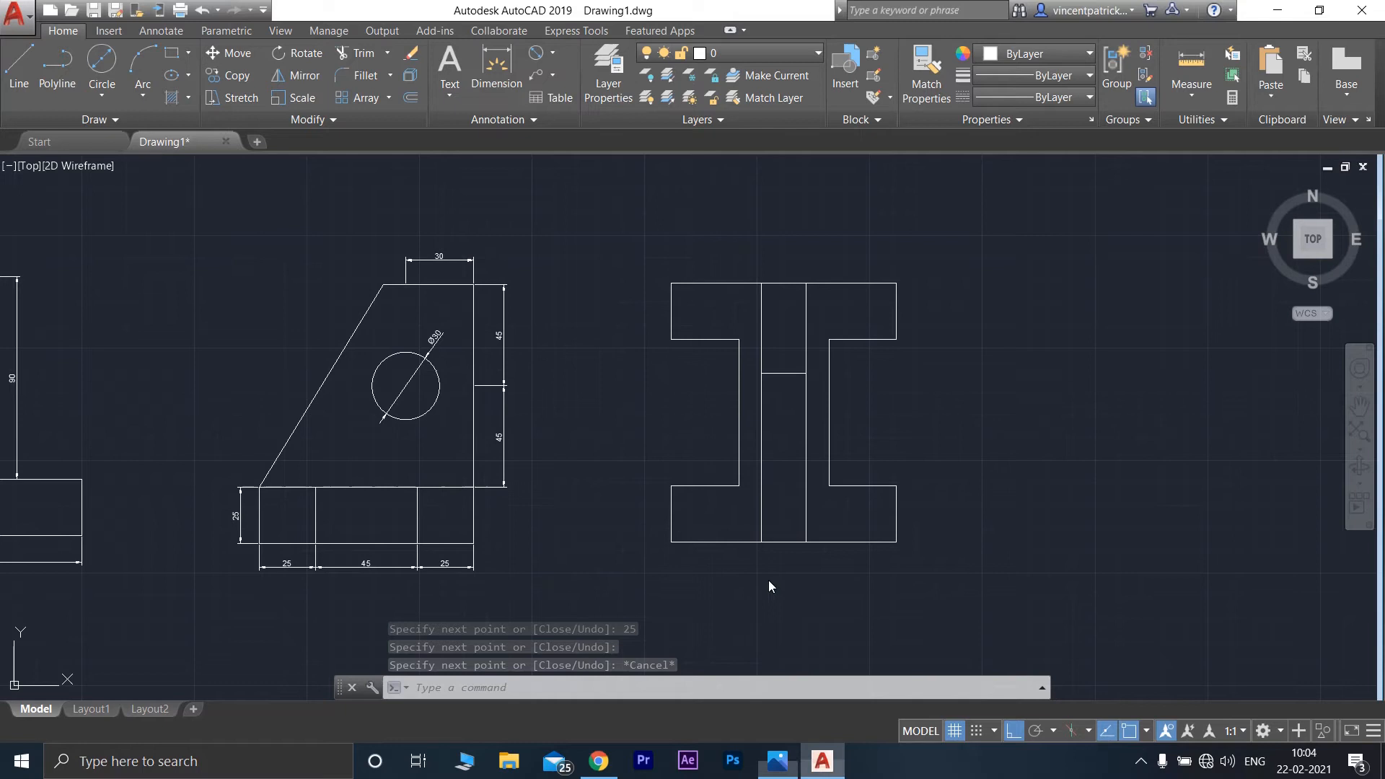
{"action": "left_click", "coordinate": [490, 85]}
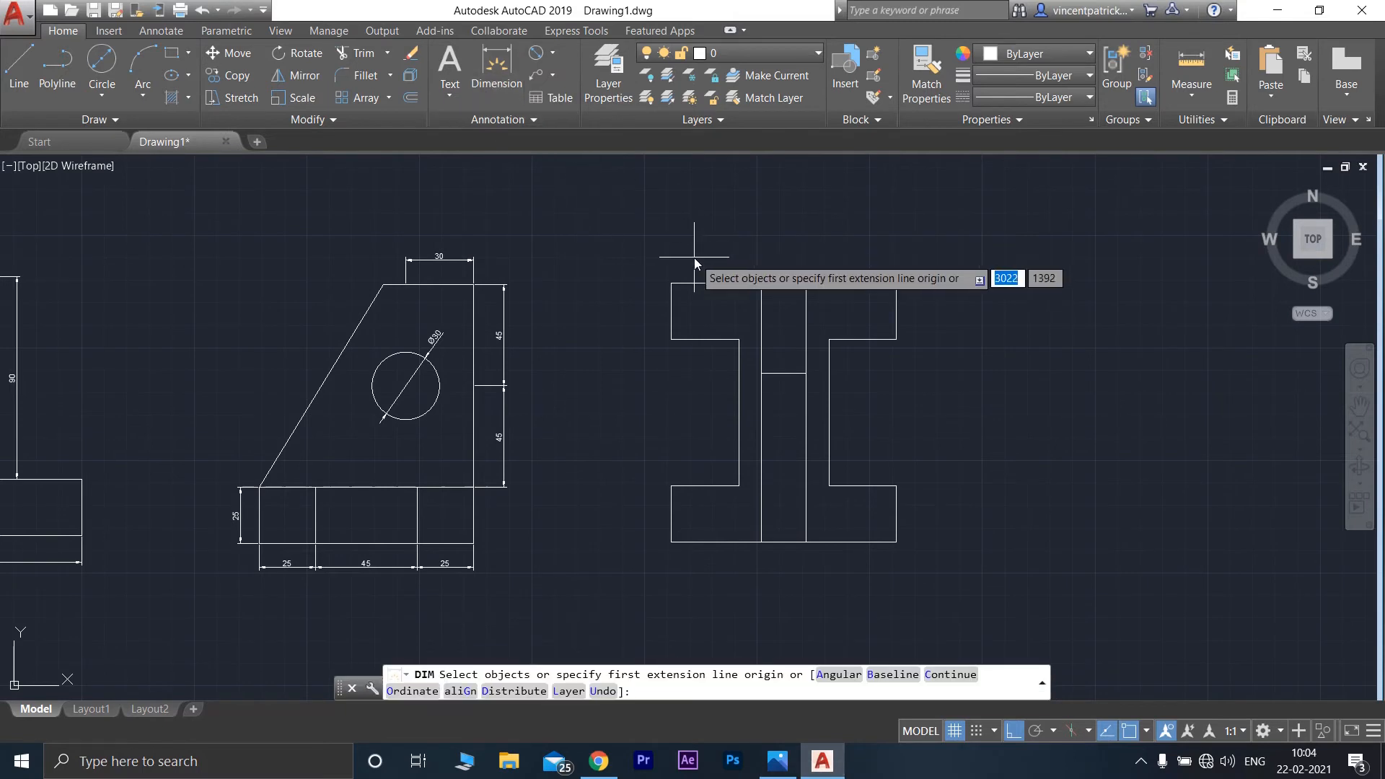
{"action": "left_click", "coordinate": [671, 311]}
{"action": "left_click", "coordinate": [646, 308]}
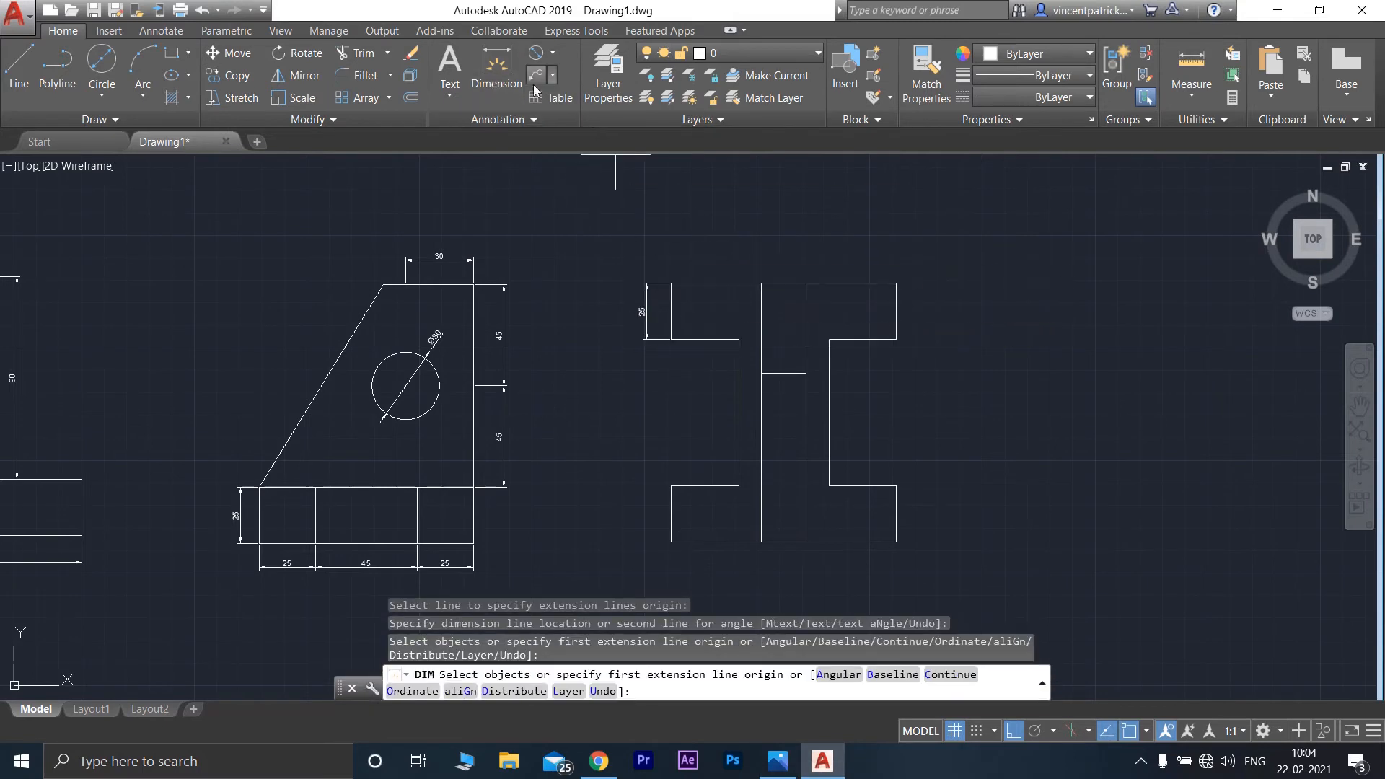
{"action": "left_click", "coordinate": [490, 79]}
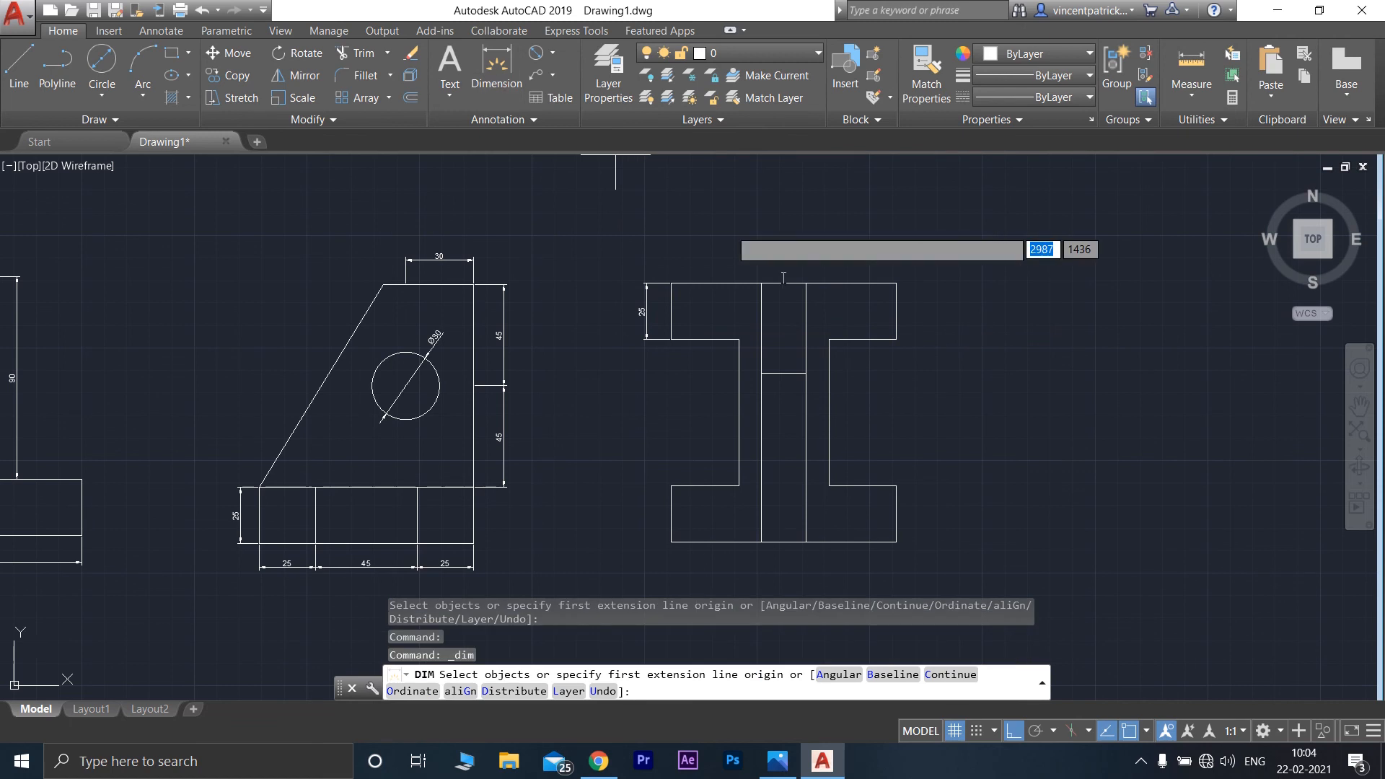
{"action": "left_click", "coordinate": [897, 317]}
{"action": "left_click", "coordinate": [918, 317]}
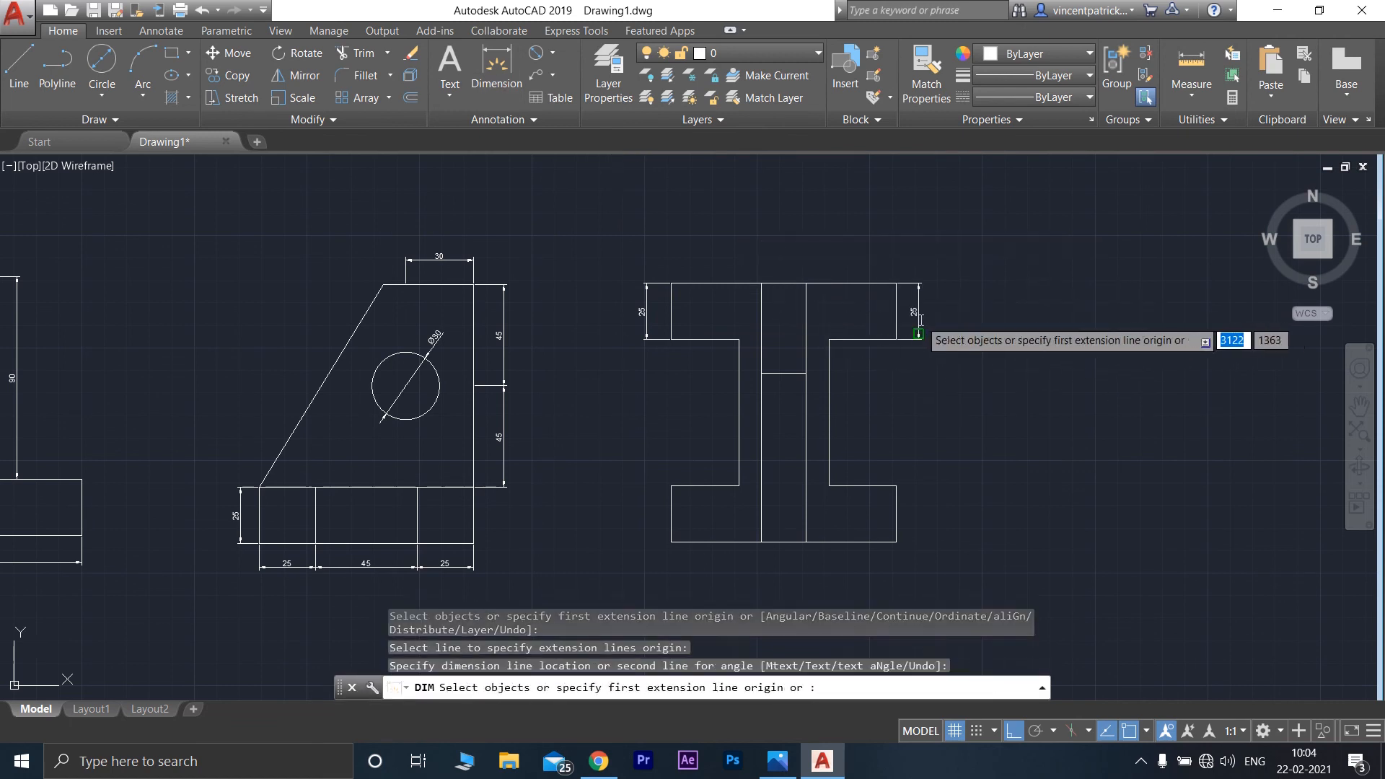
Step: Dimension the width of the central web along the top edge of the I-shaped view, placing the dimension above it
{"action": "left_click", "coordinate": [485, 64]}
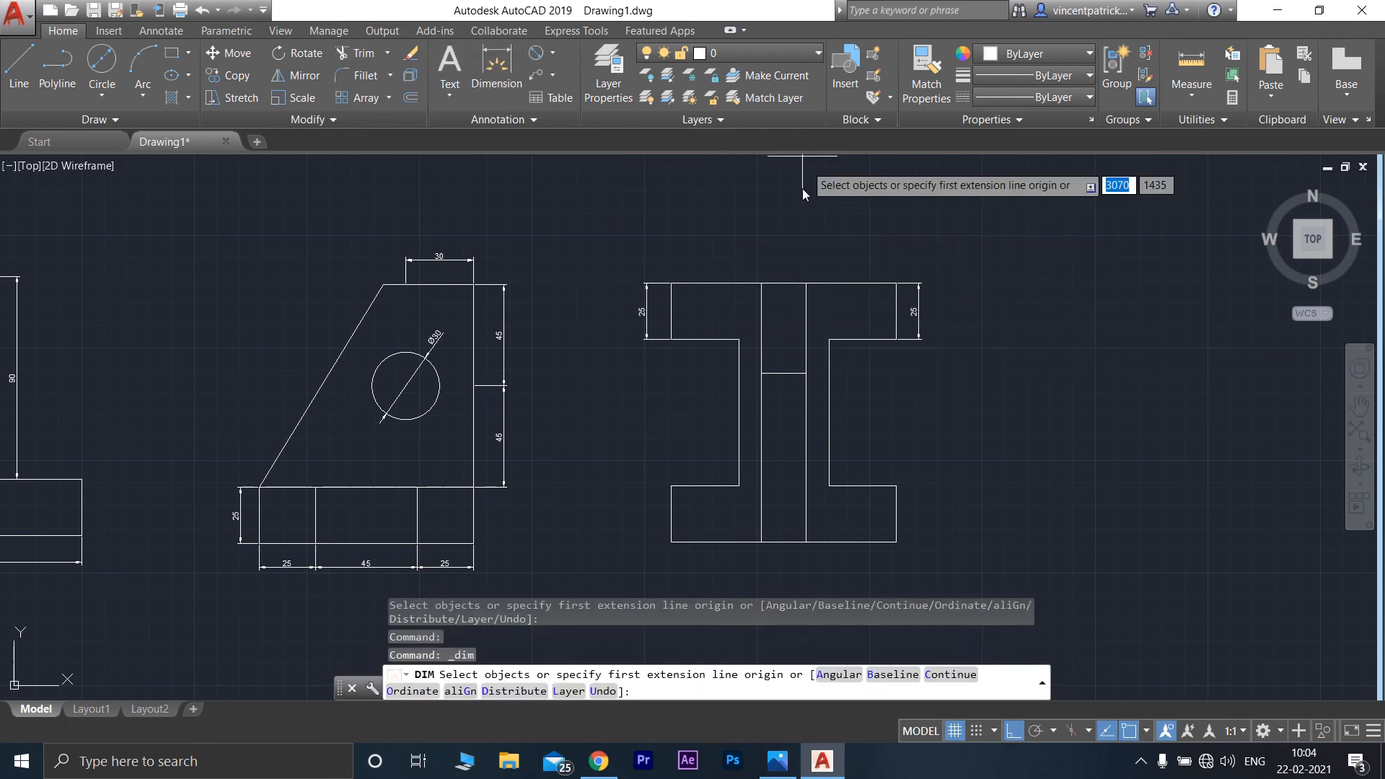
{"action": "key", "text": "Return"}
{"action": "left_click", "coordinate": [777, 283]}
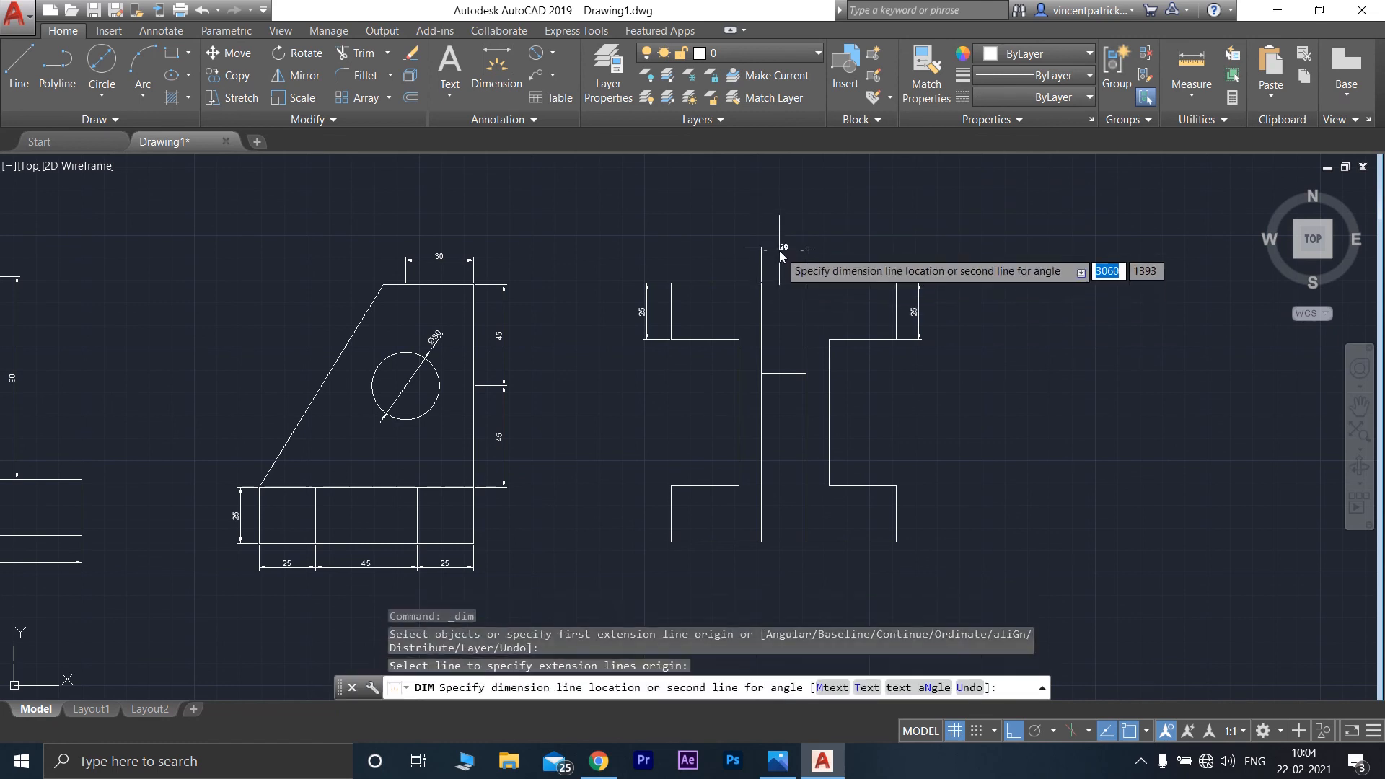
{"action": "left_click", "coordinate": [779, 250]}
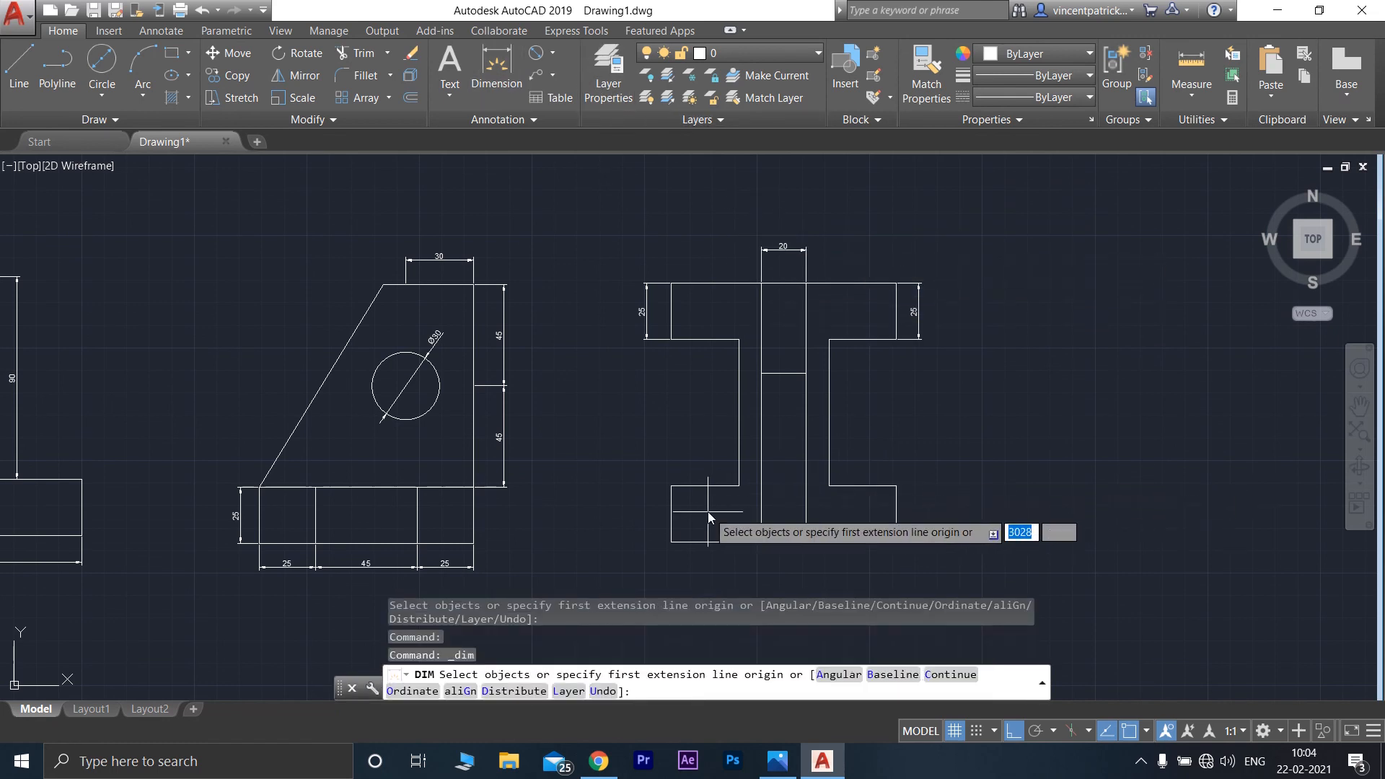
Step: Dimension the outer vertical edges of the lower-left and lower-right flanges, placing each dimension outside the I-shaped view
{"action": "key", "text": "Return"}
{"action": "left_click", "coordinate": [671, 513]}
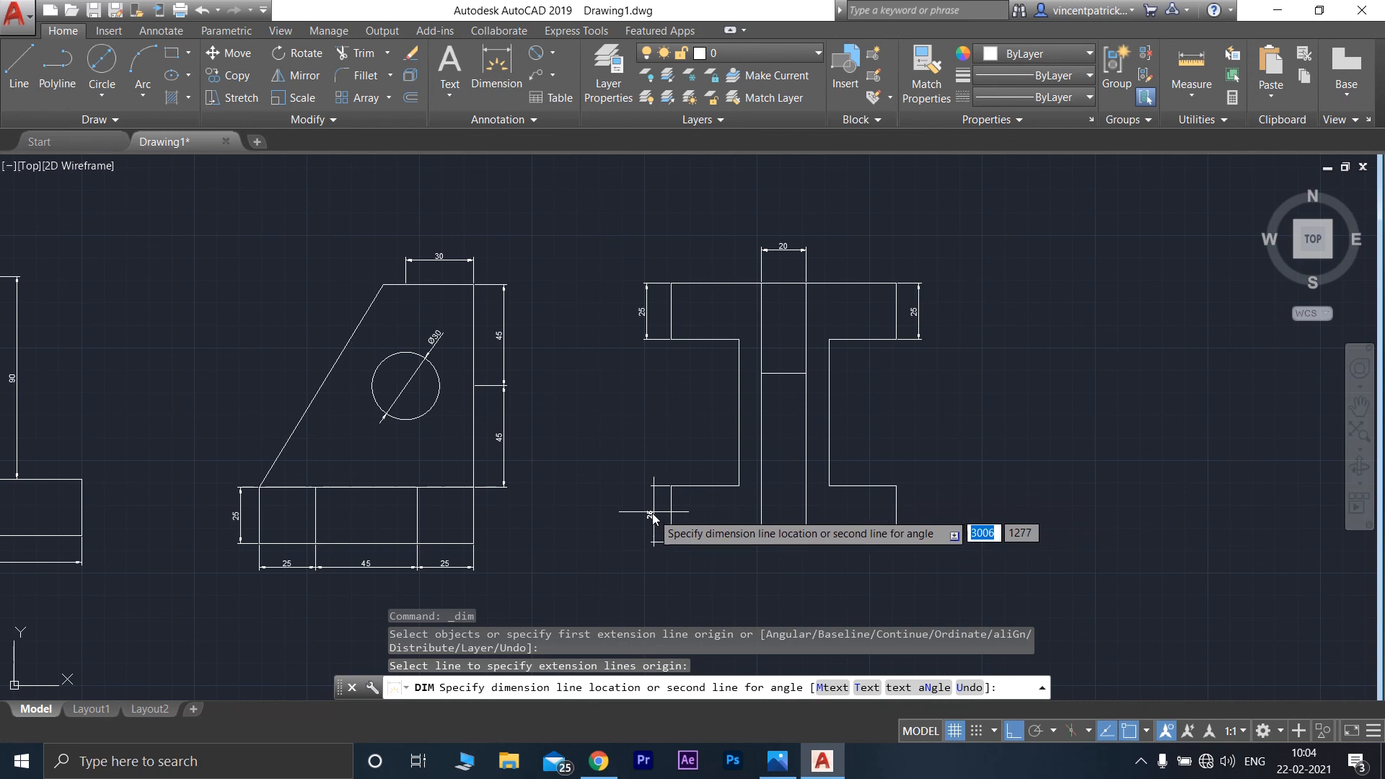
{"action": "left_click", "coordinate": [651, 518]}
{"action": "key", "text": "Return"}
{"action": "key", "text": "Return"}
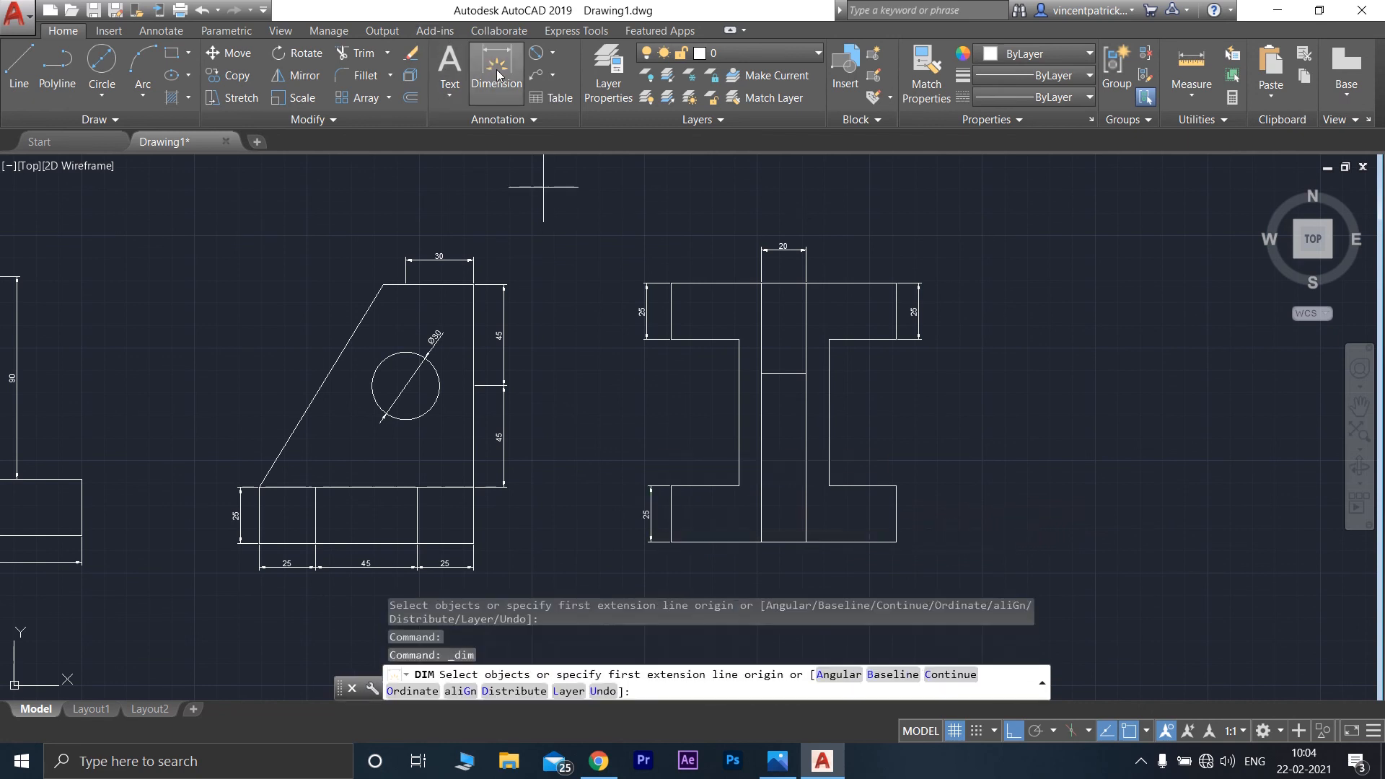
{"action": "key", "text": "Return"}
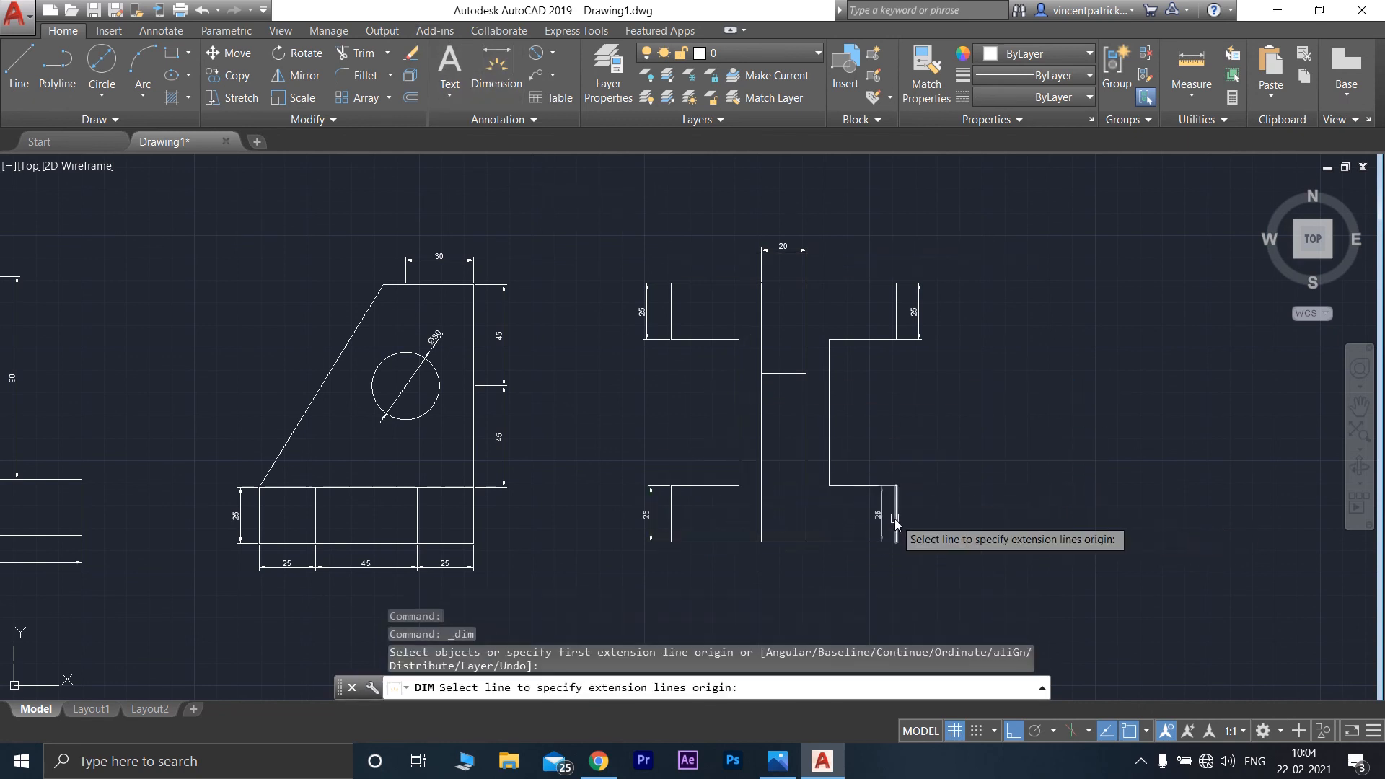
{"action": "left_click", "coordinate": [897, 533]}
{"action": "left_click", "coordinate": [914, 529]}
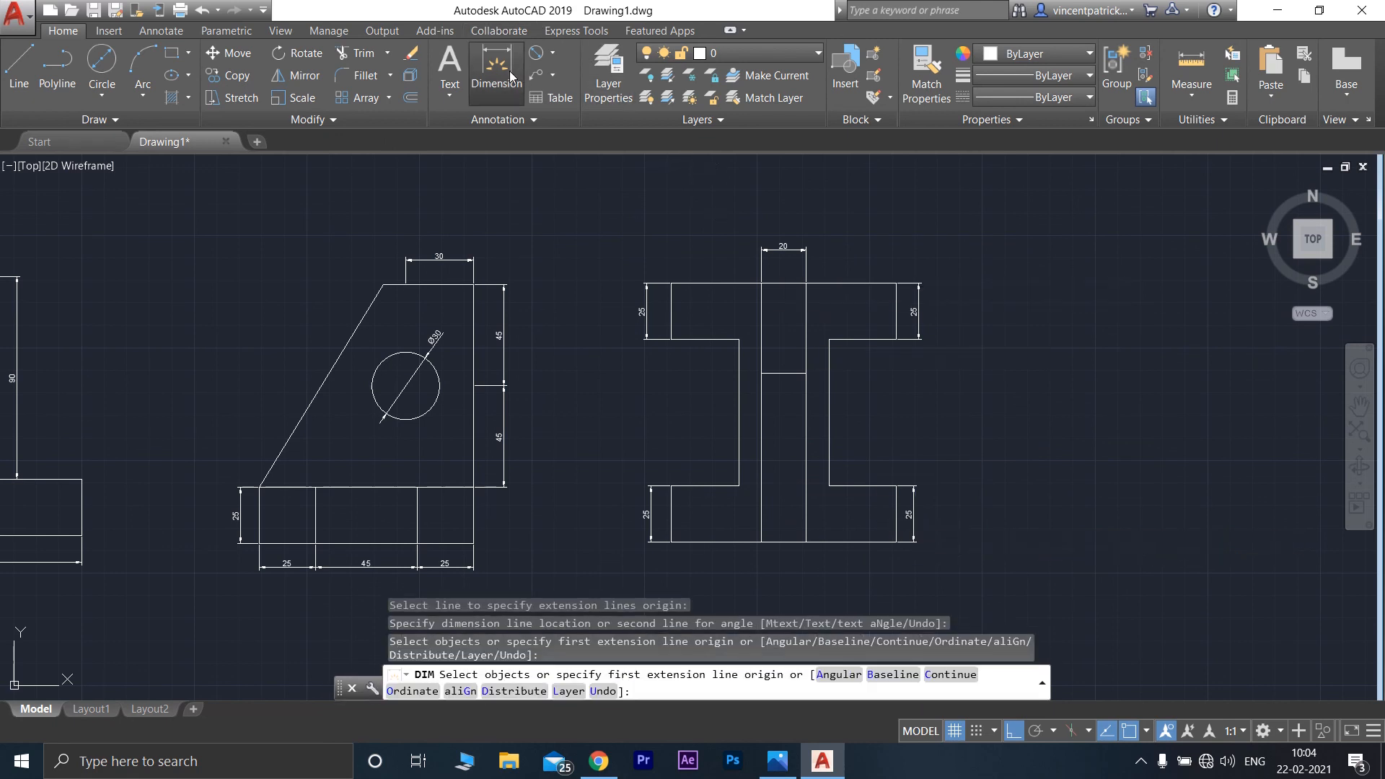
Step: Dimension the top edges of the upper-left and upper-right flanges, in line with the web width dimension above the view
{"action": "key", "text": "Return"}
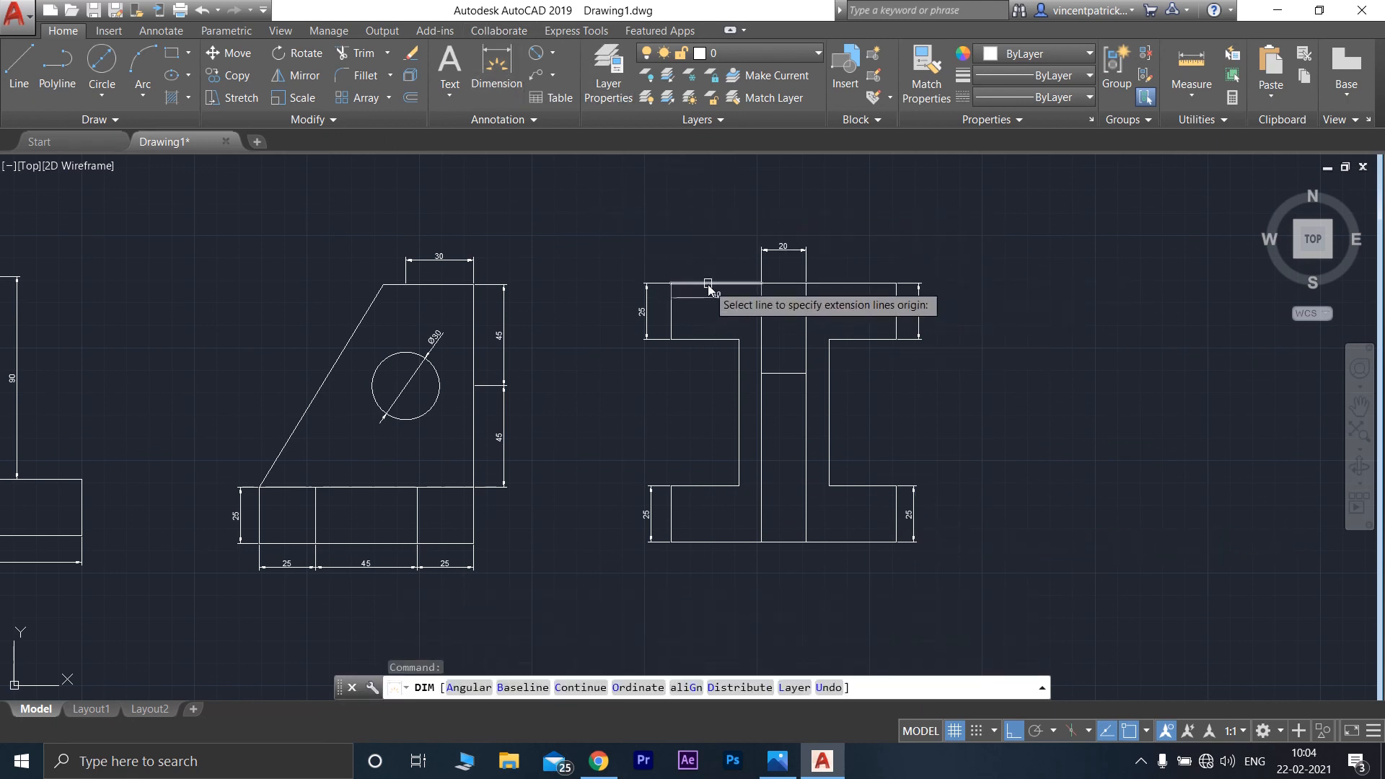
{"action": "left_click", "coordinate": [707, 284]}
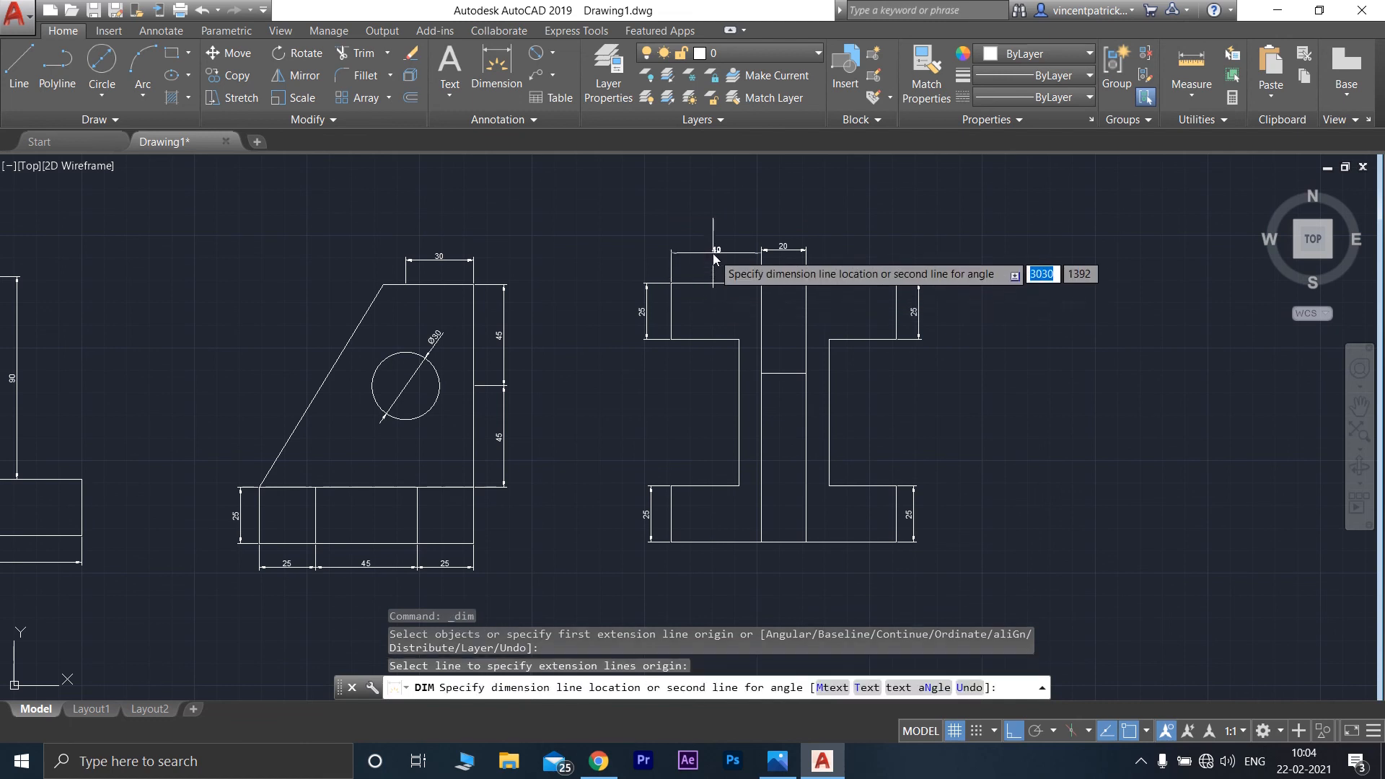
{"action": "left_click", "coordinate": [714, 259]}
{"action": "key", "text": "Escape"}
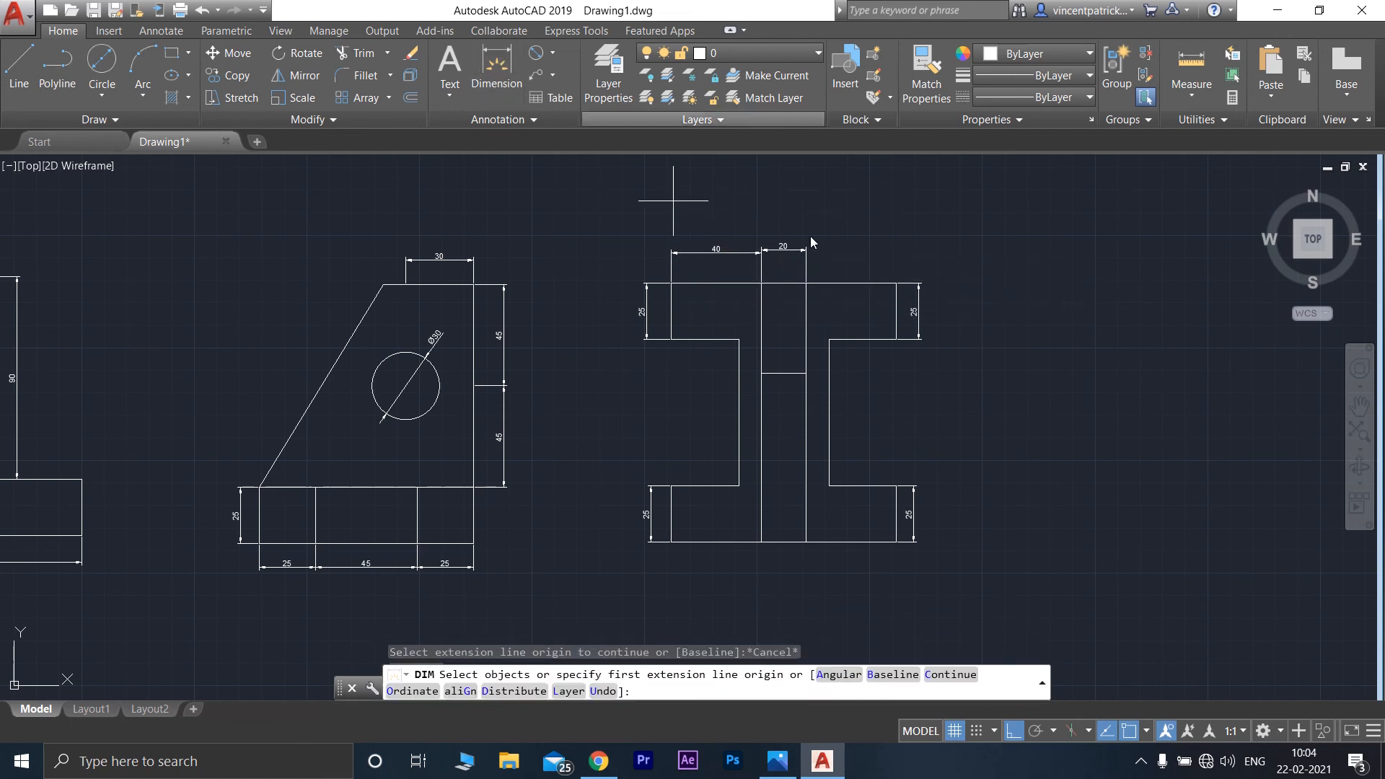
{"action": "key", "text": "Return"}
{"action": "left_click", "coordinate": [830, 282]}
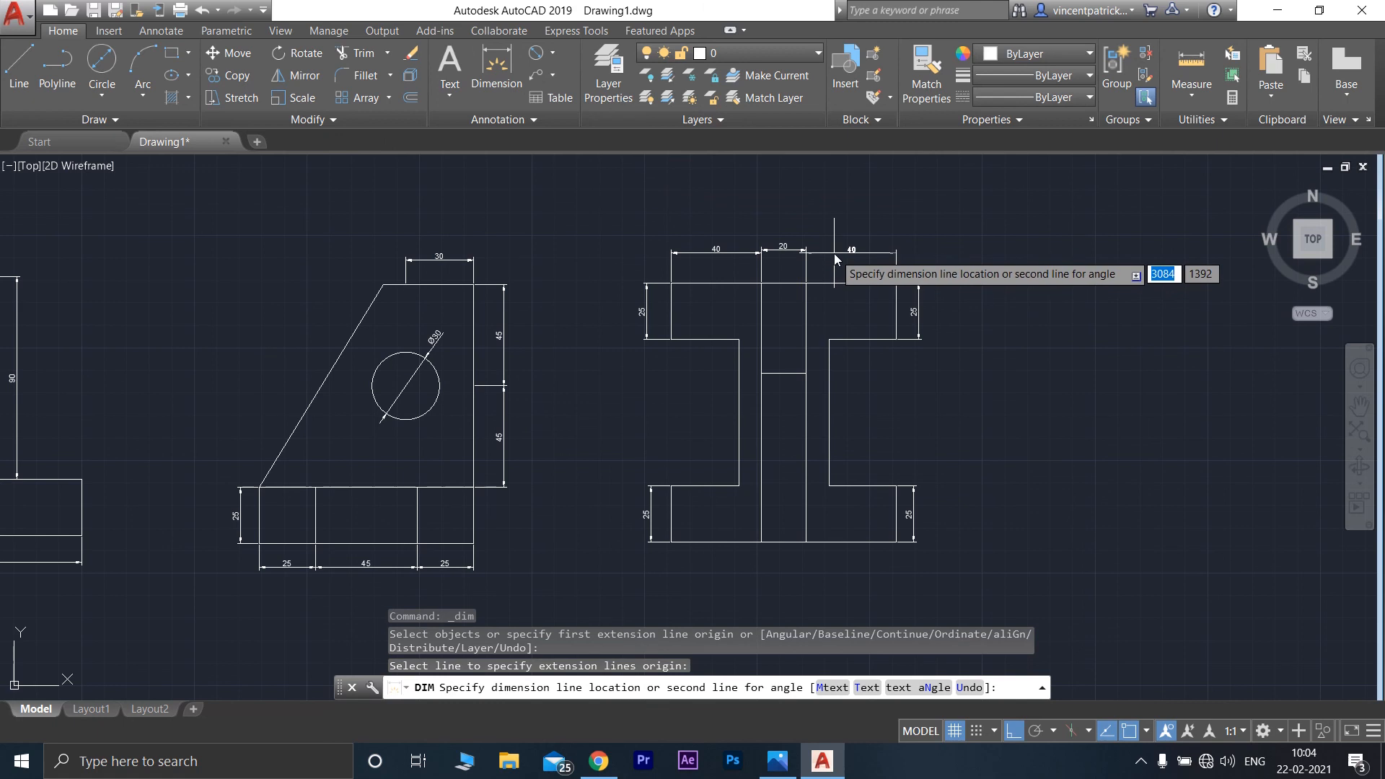
{"action": "left_click", "coordinate": [834, 253]}
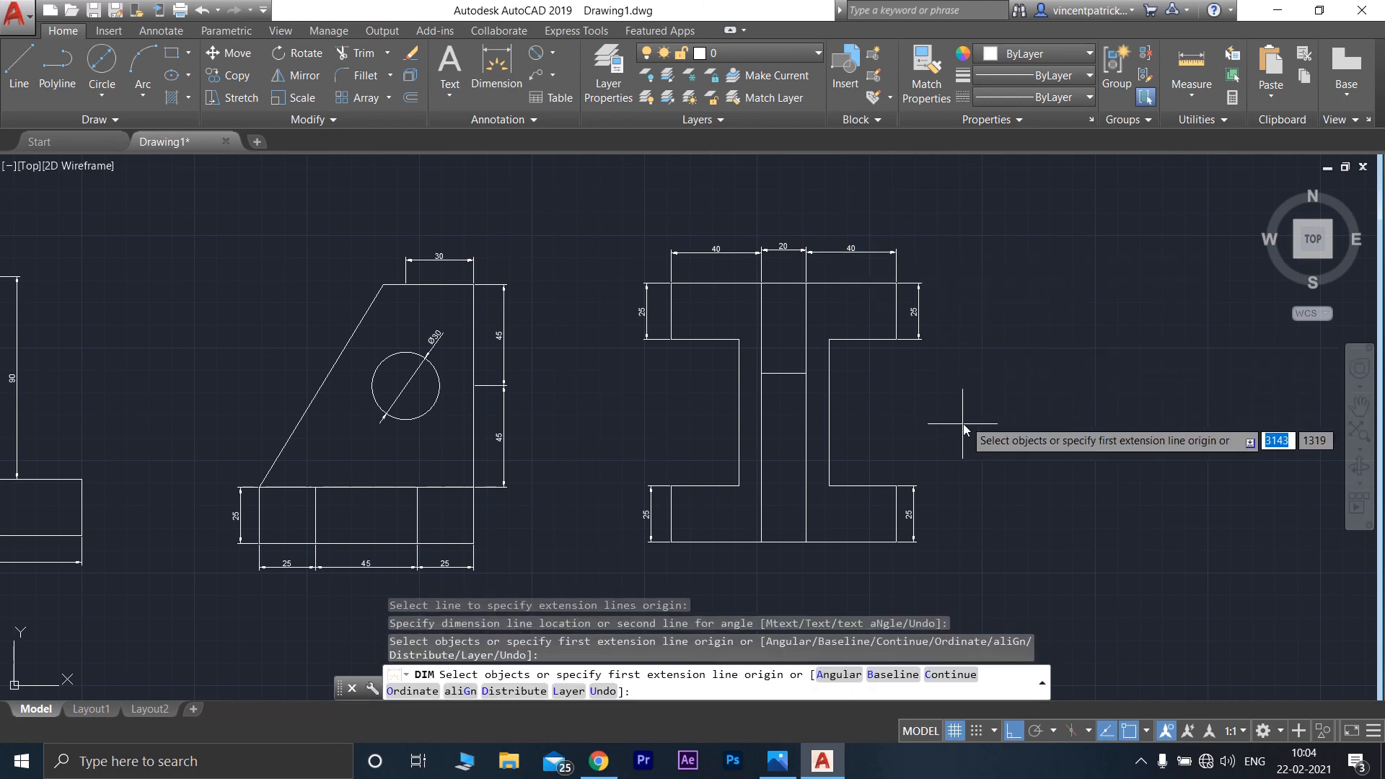
{"action": "scroll", "coordinate": [966, 418], "scroll_direction": "down", "scroll_amount": 2}
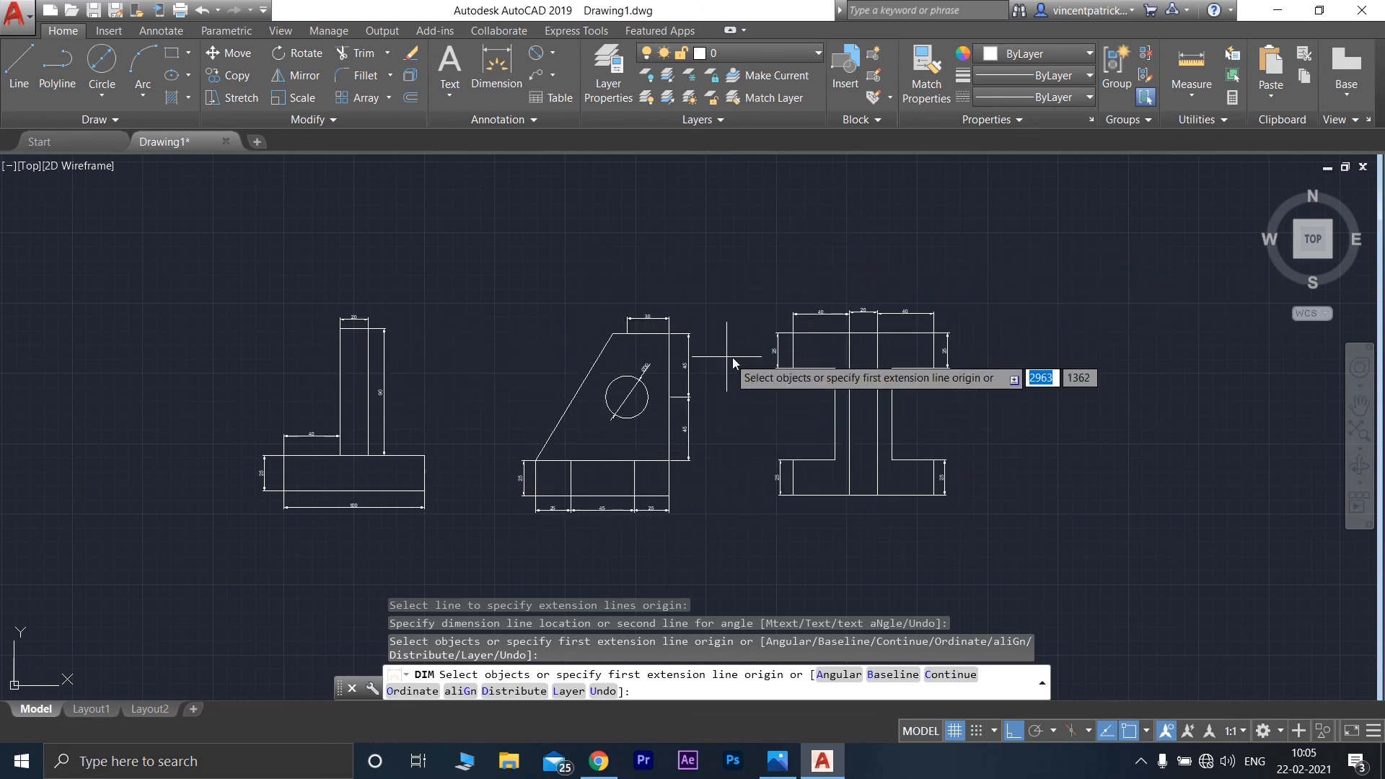
{"action": "scroll", "coordinate": [743, 373], "scroll_direction": "up", "scroll_amount": 2}
{"action": "middle_click_drag", "start_coordinate": [742, 374], "coordinate": [885, 326]}
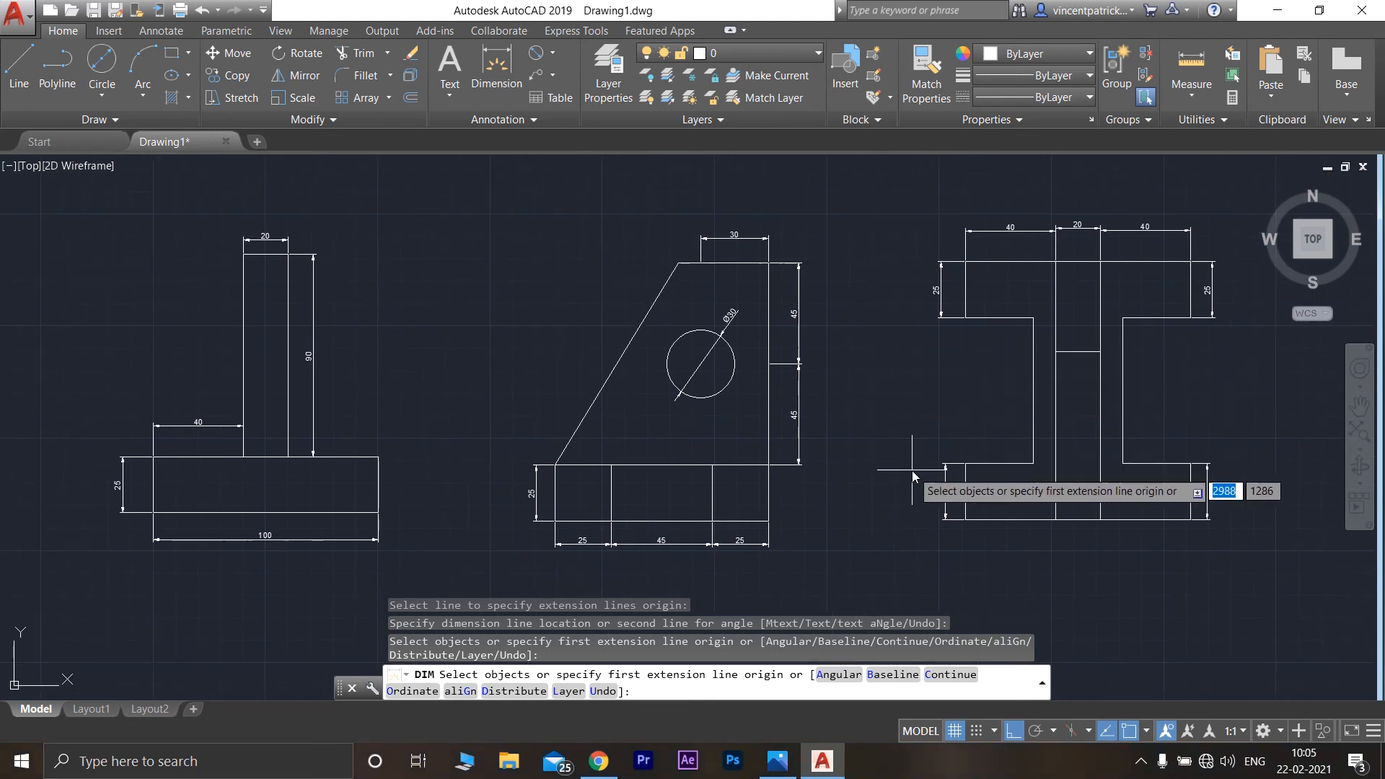
{"action": "mouse_move", "coordinate": [1073, 573]}
{"action": "middle_mouse_down"}
{"action": "mouse_move", "coordinate": [1036, 559]}
{"action": "mouse_move", "coordinate": [1026, 576]}
{"action": "middle_mouse_up"}
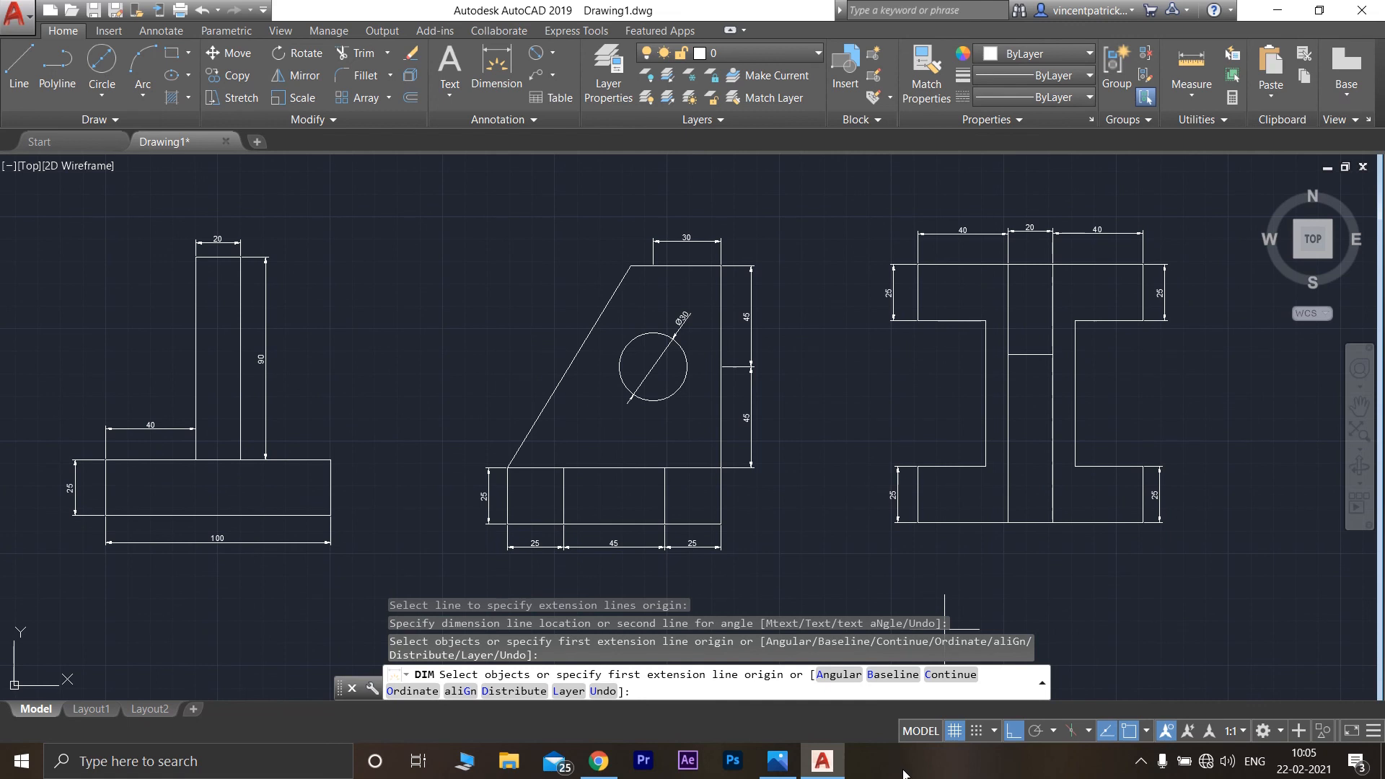